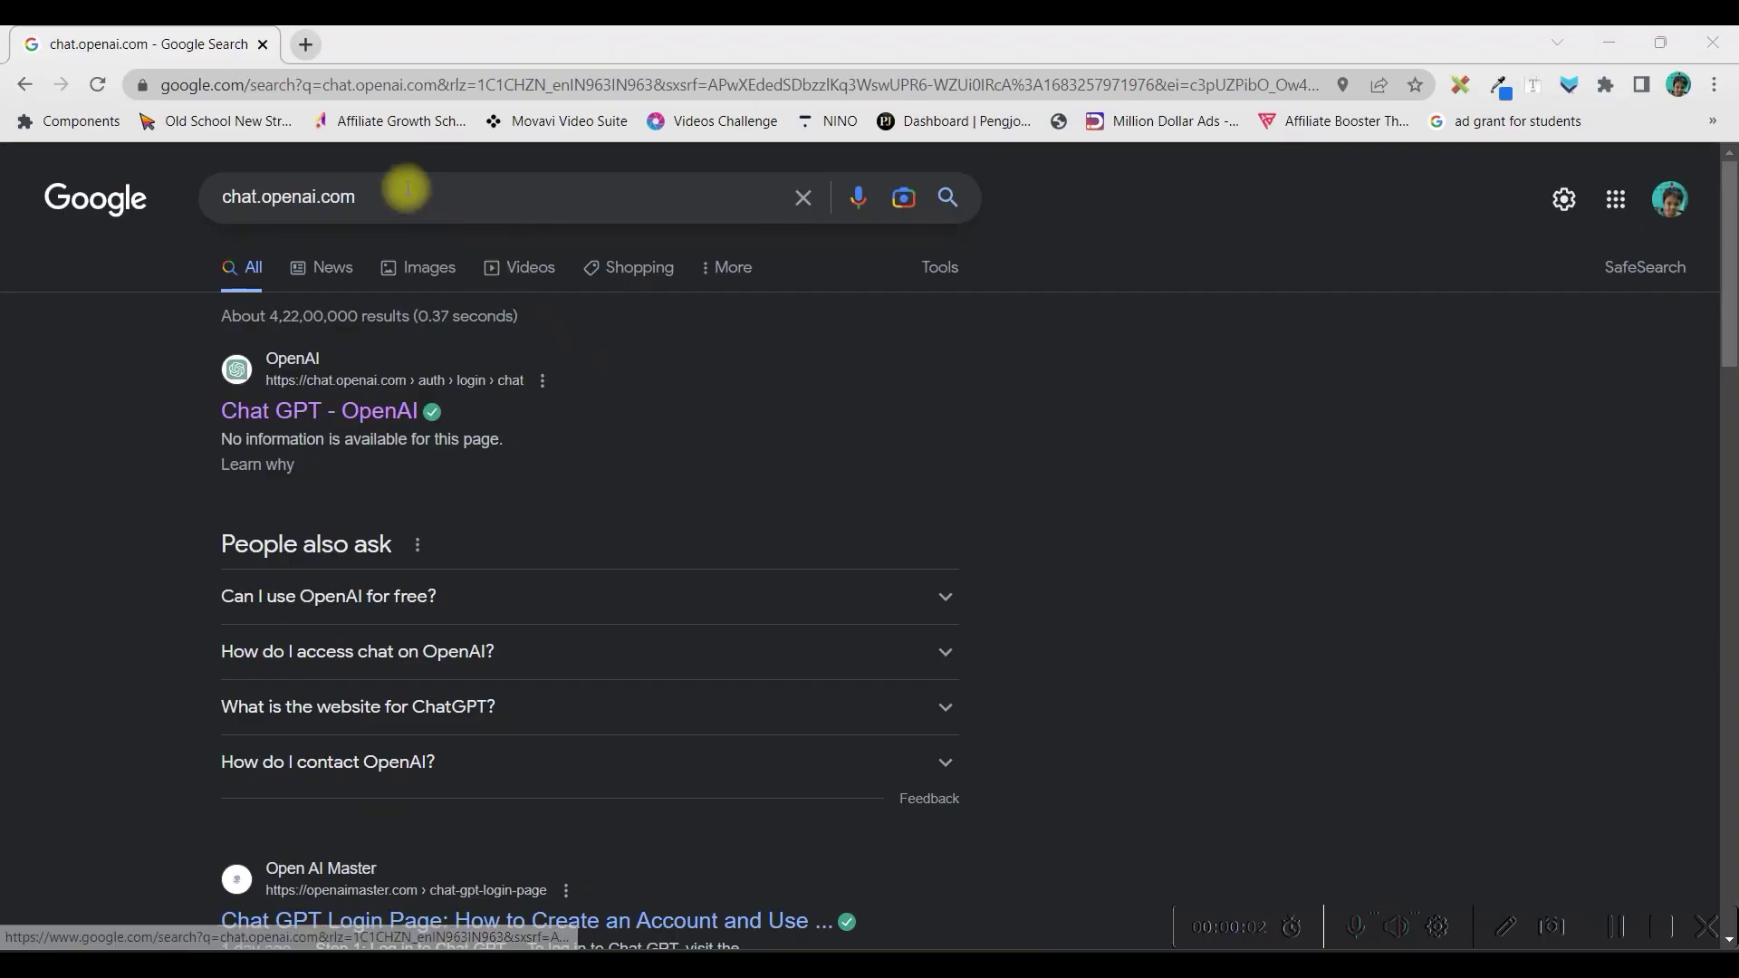
# - Open the ChatGPT search result in a new tab and sign in with Google
pyautogui.moveTo(399, 194); pyautogui.dragTo(119, 193)
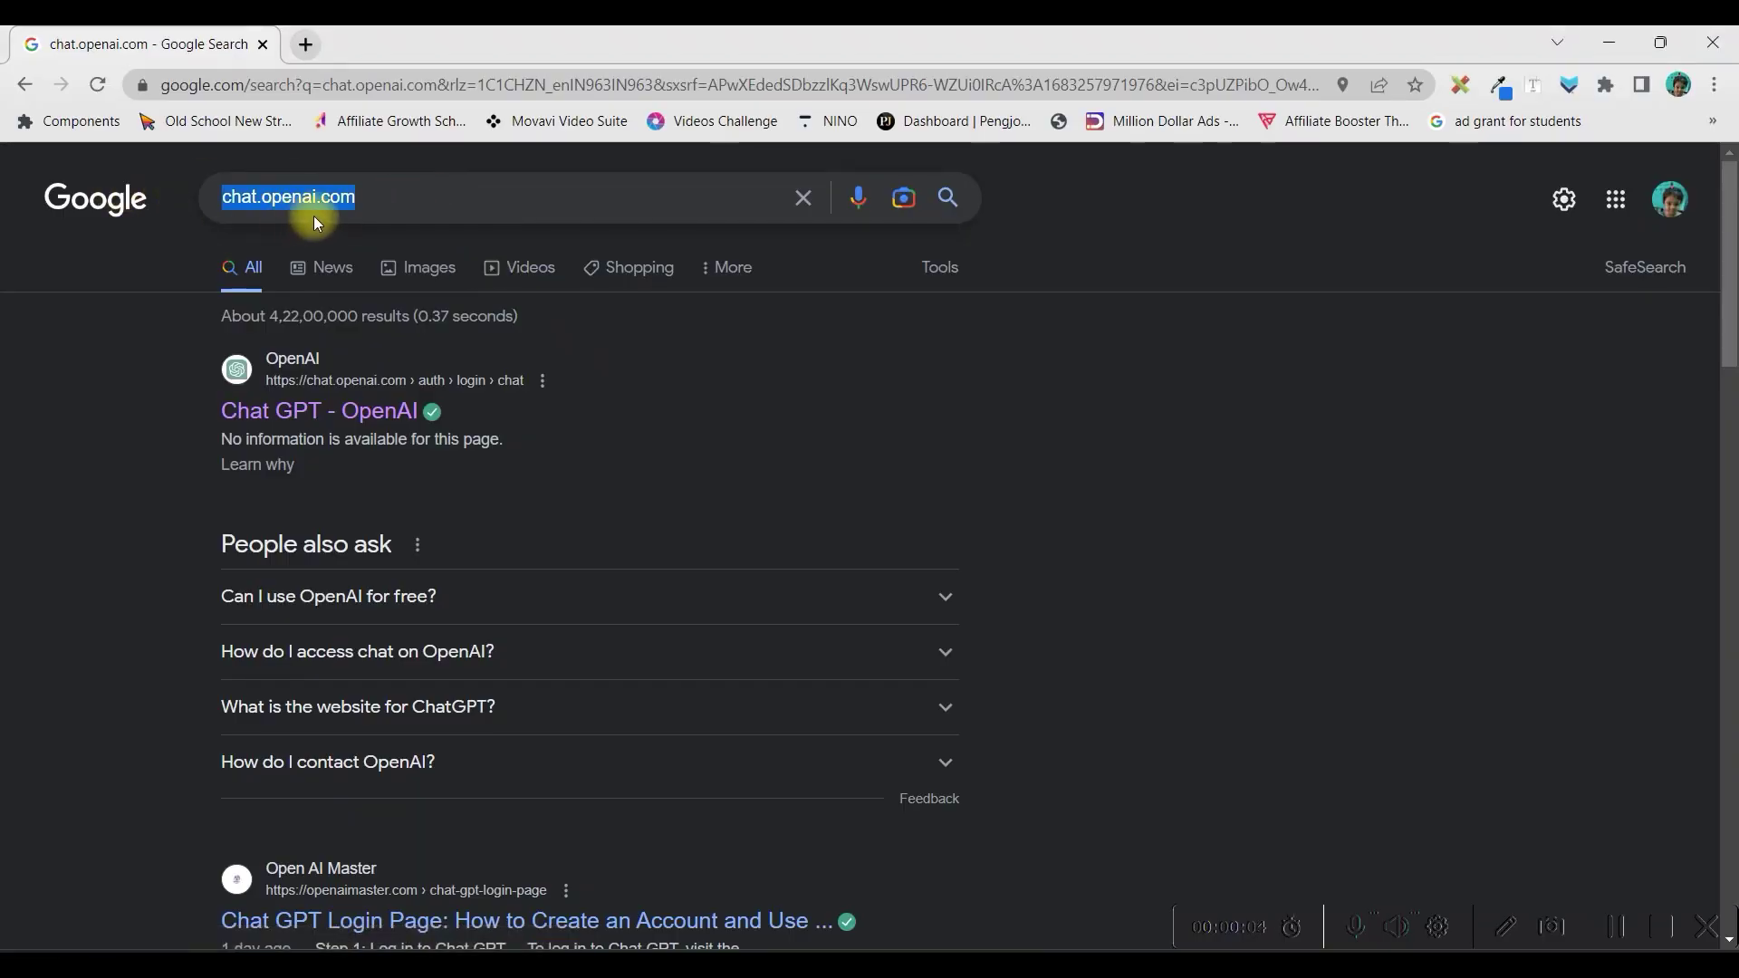
pyautogui.rightClick(364, 418)
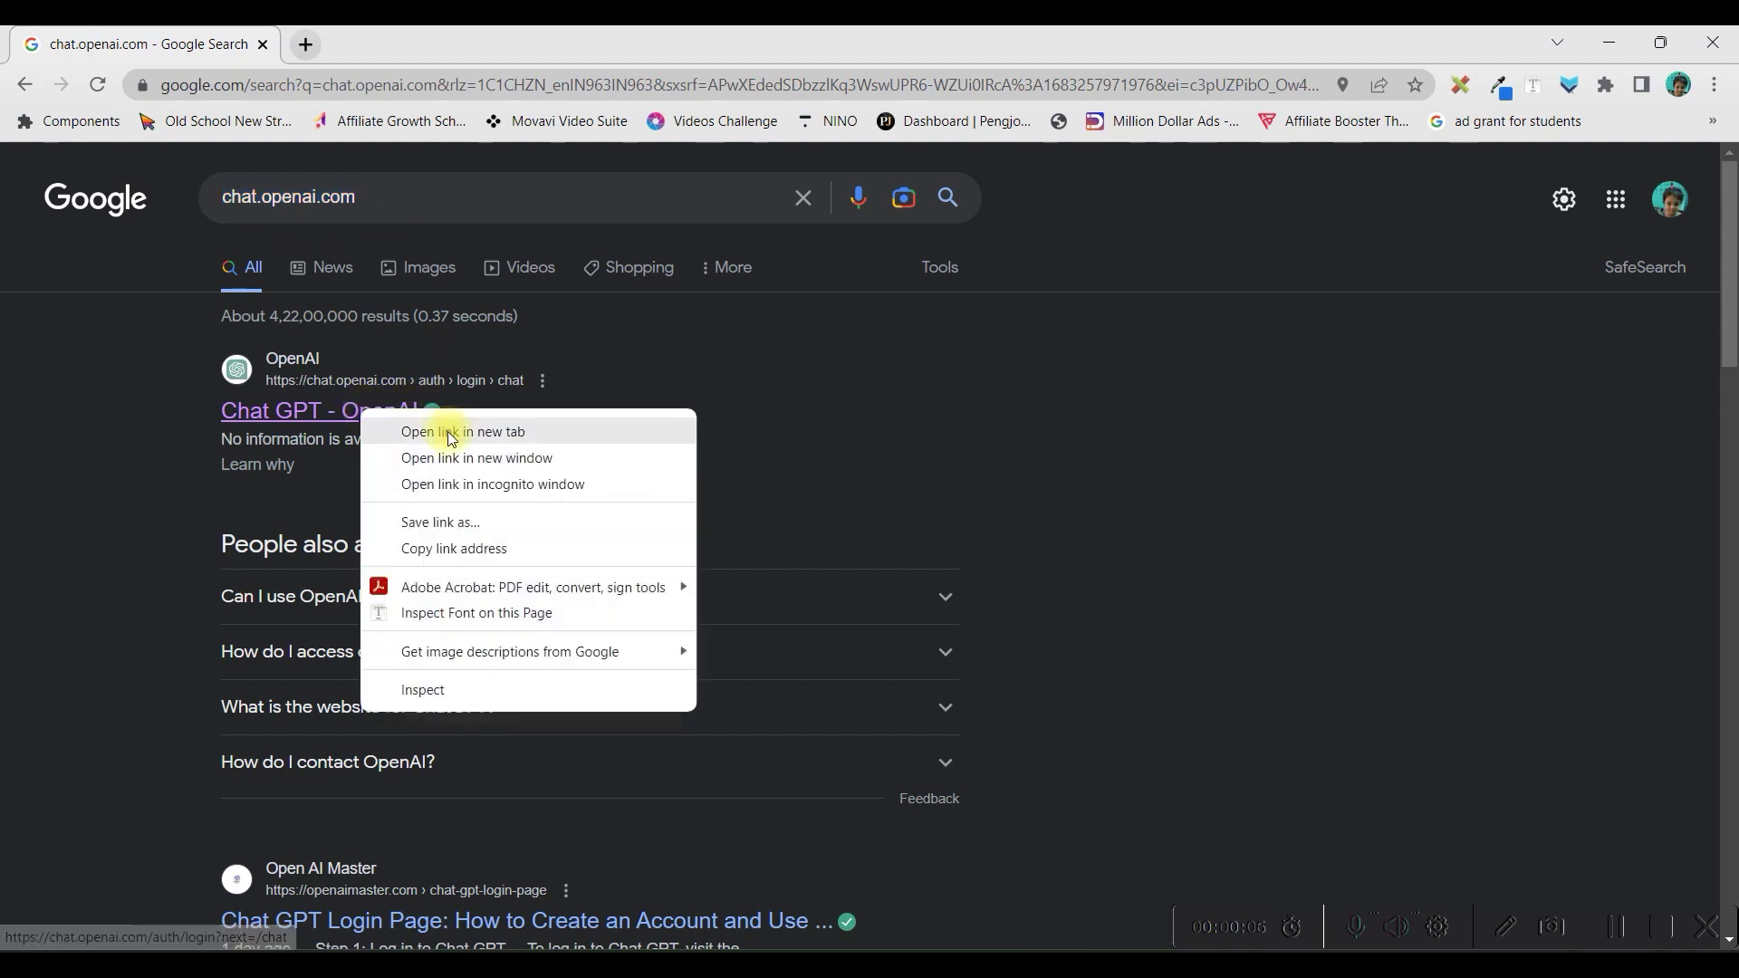
pyautogui.click(457, 432)
pyautogui.click(374, 54)
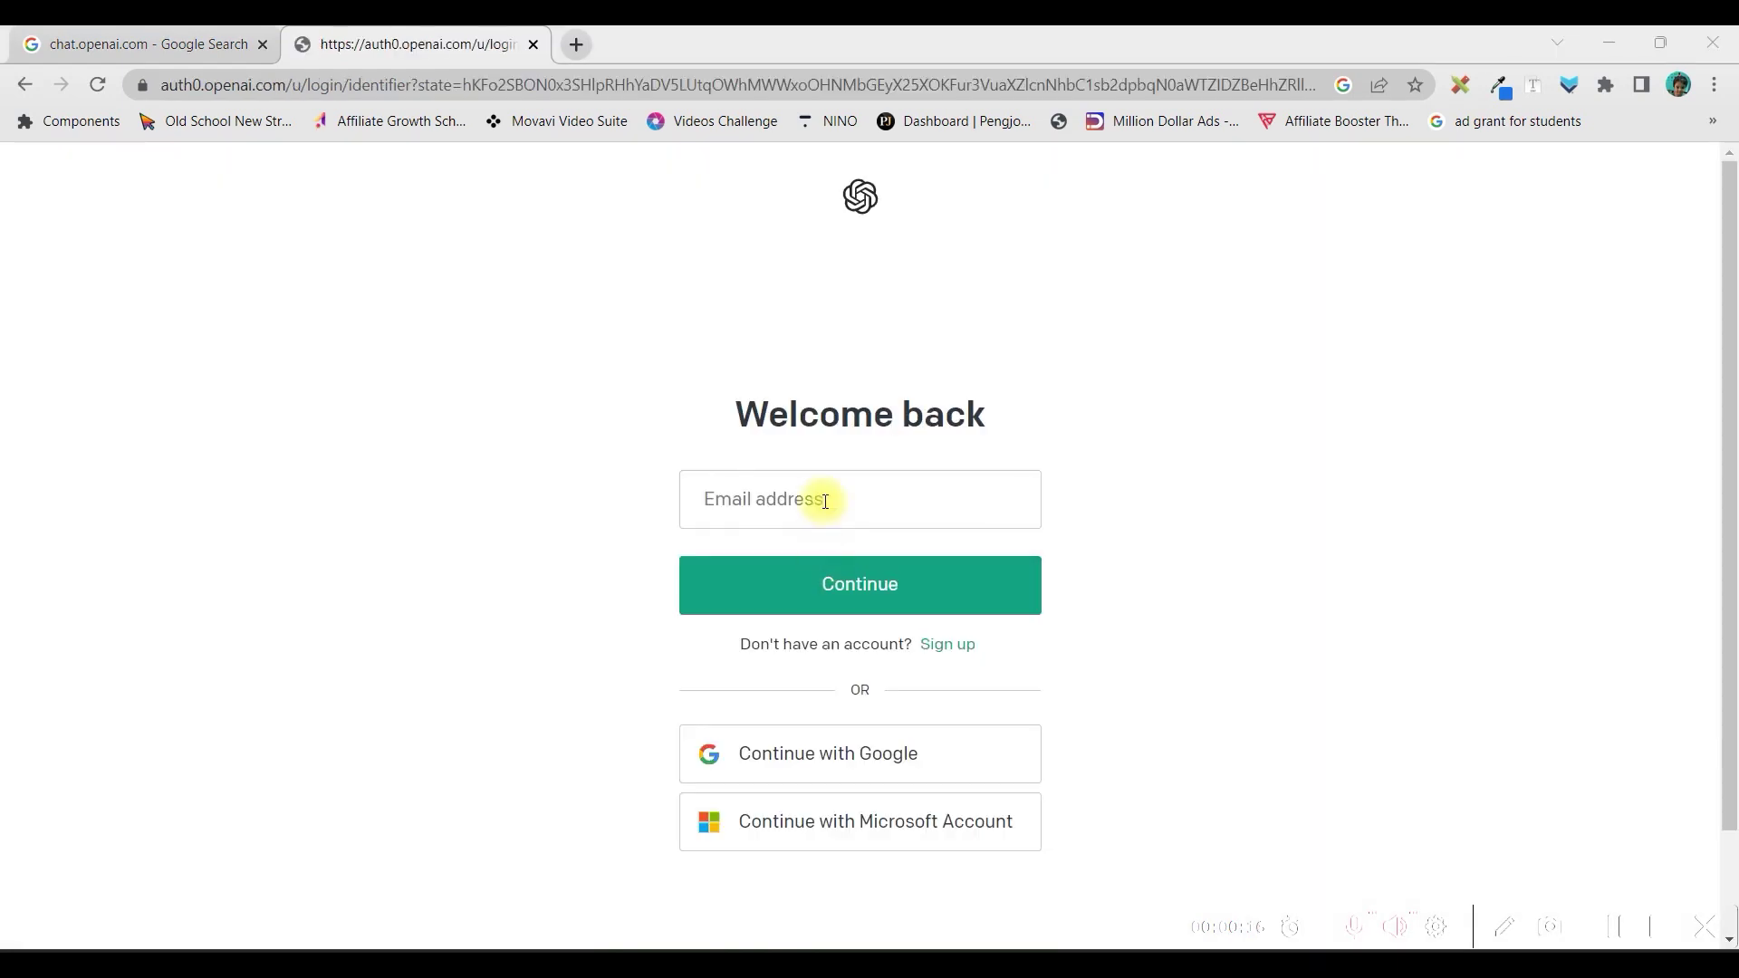
pyautogui.click(902, 771)
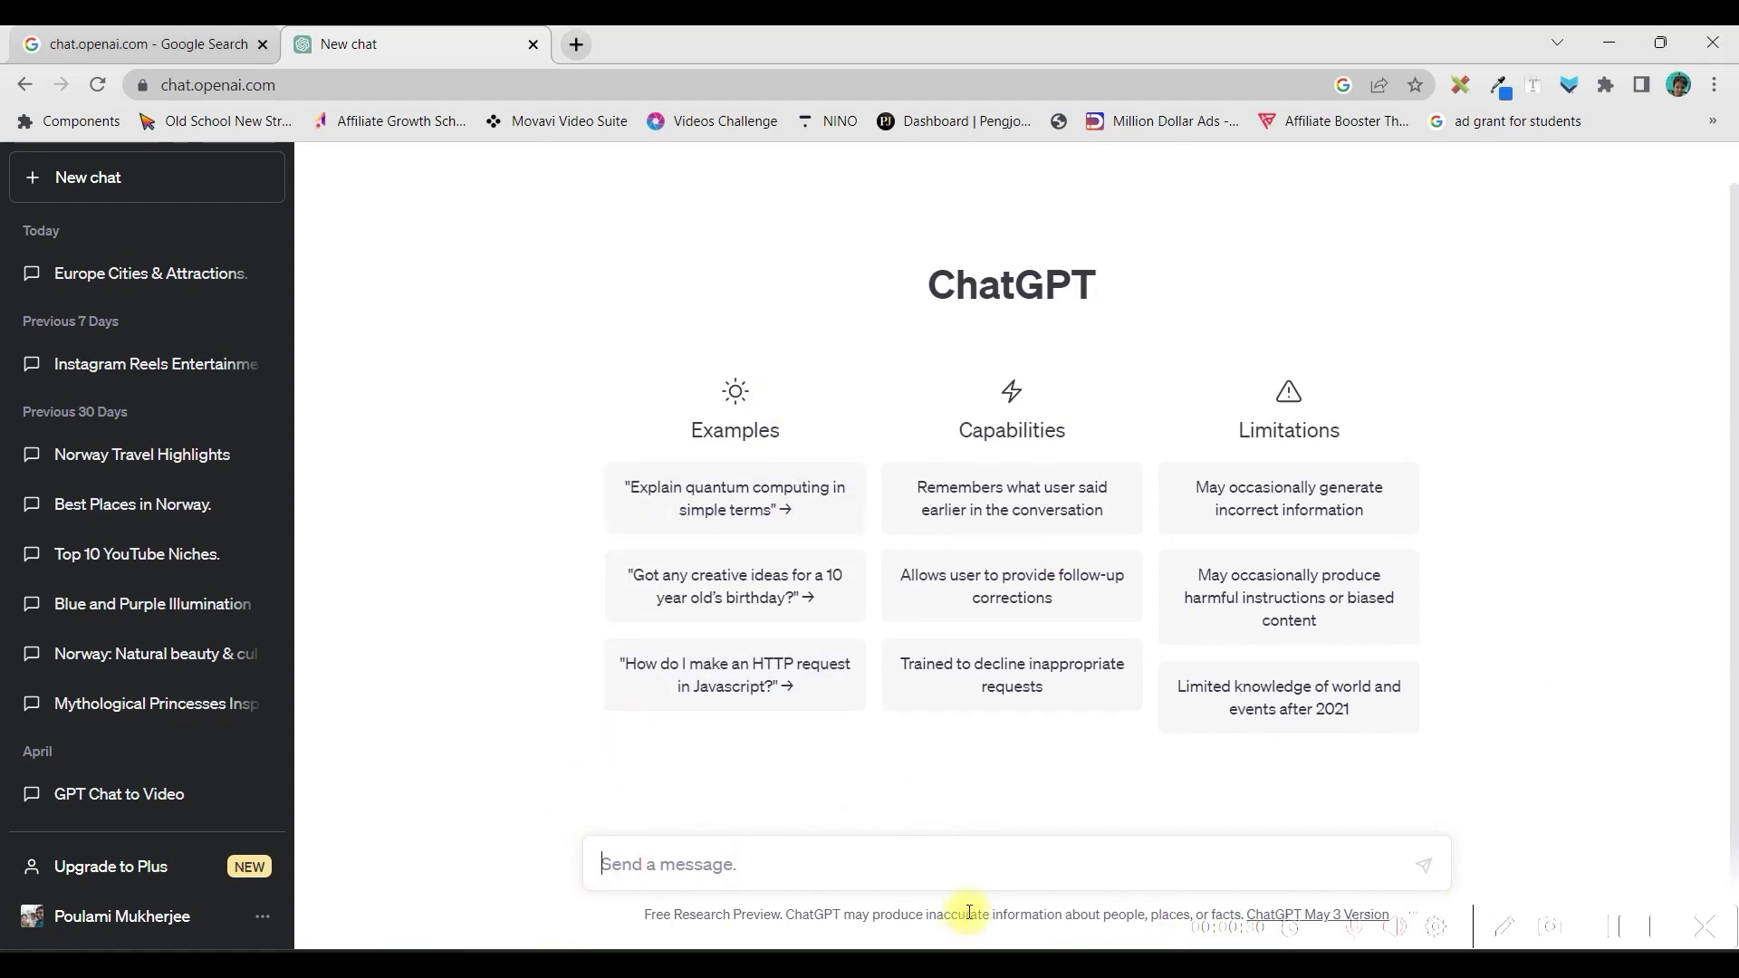
# - Paste the prompt, remove 'Here are ' and the colon, send, then select the reply table
pyautogui.write('Here are 50 city names of Europe, places to visit, and reasons why they are famous, divided into two columns:')
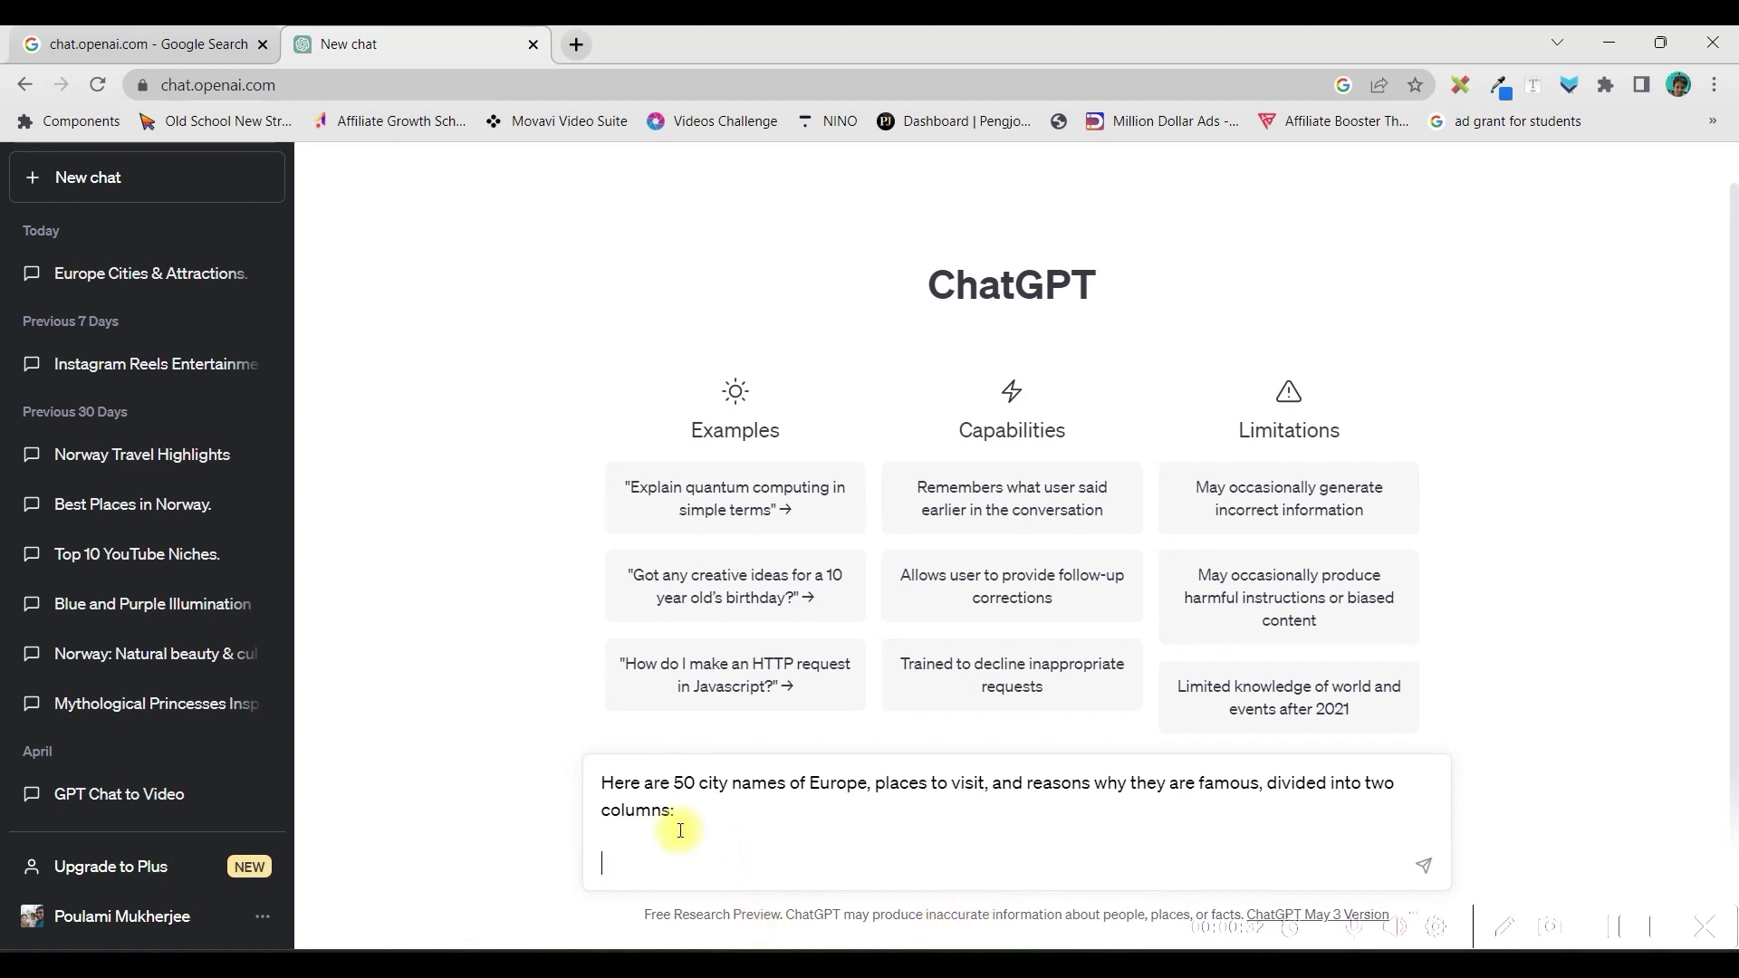
pyautogui.moveTo(601, 782); pyautogui.dragTo(671, 784)
pyautogui.press('BackSpace')
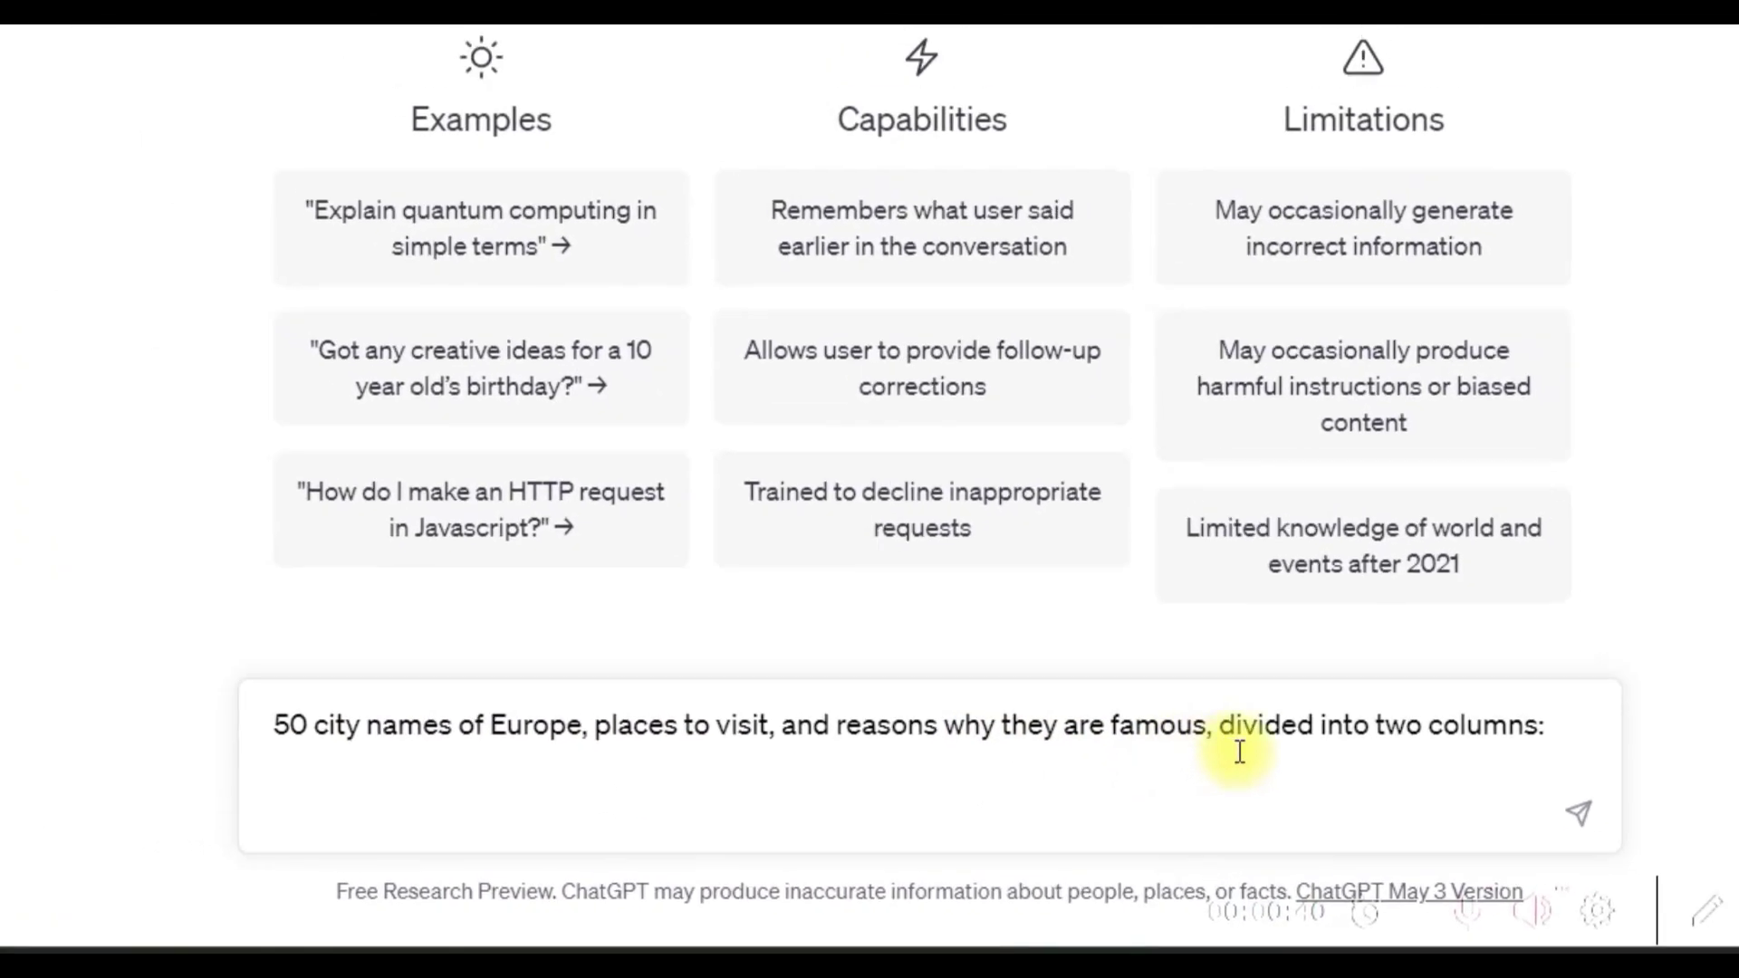
pyautogui.press('BackSpace')
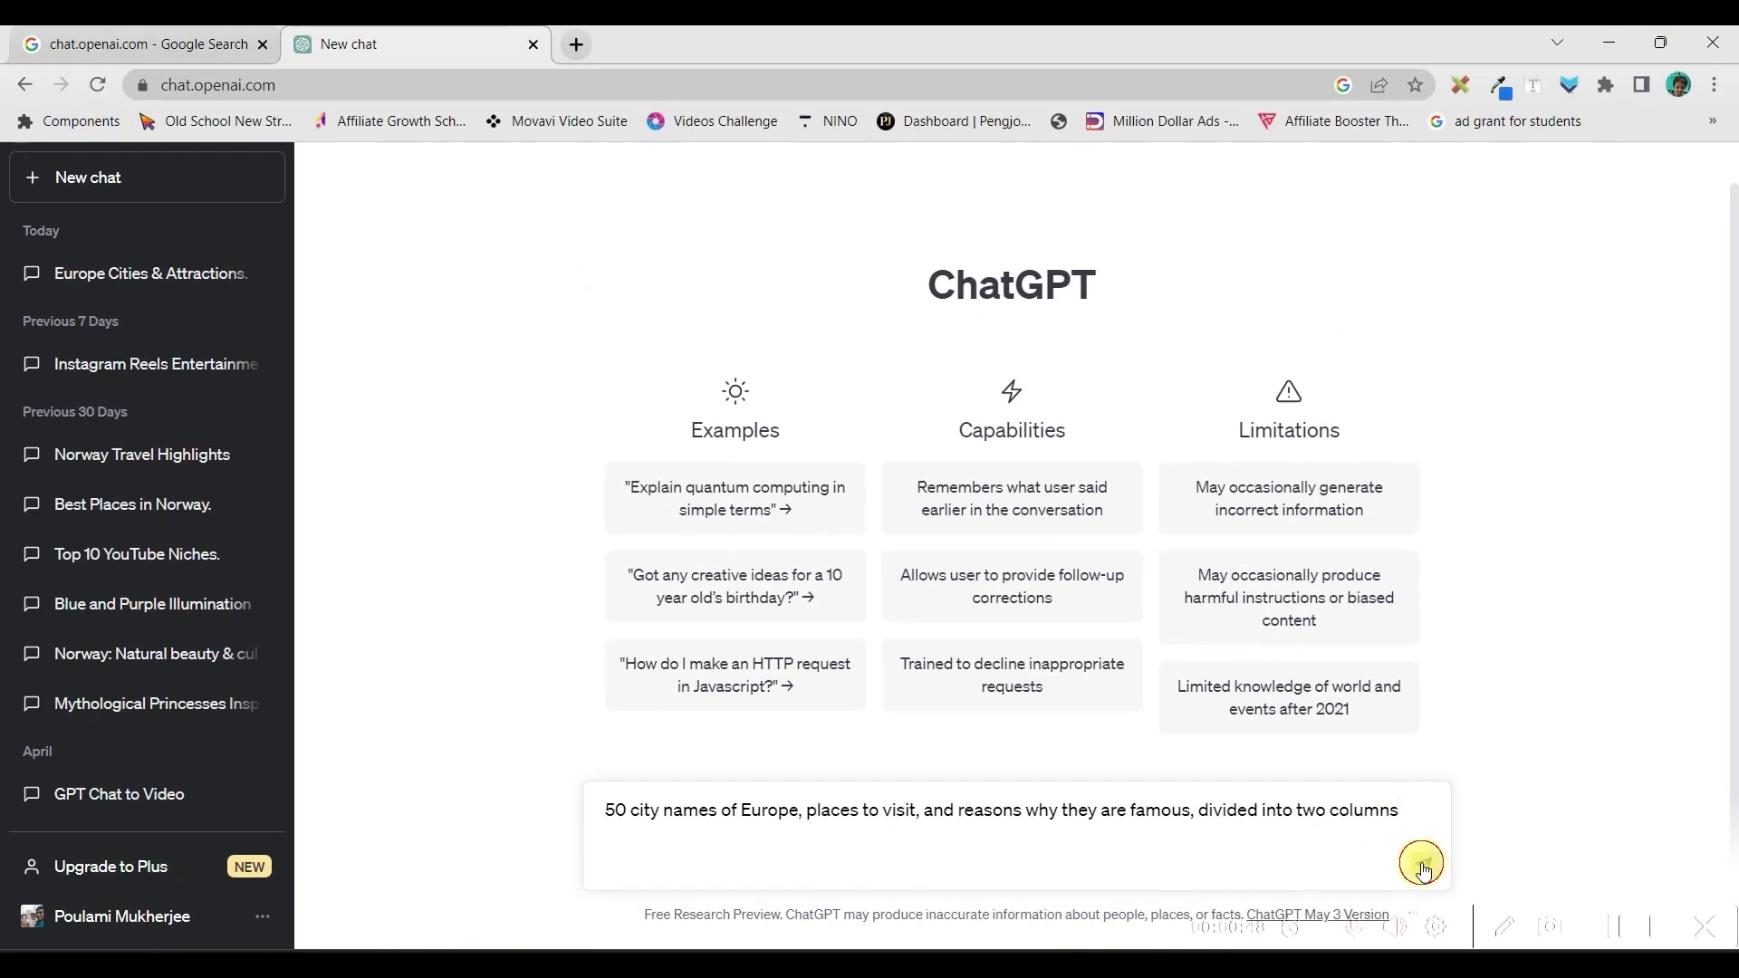
pyautogui.click(1422, 864)
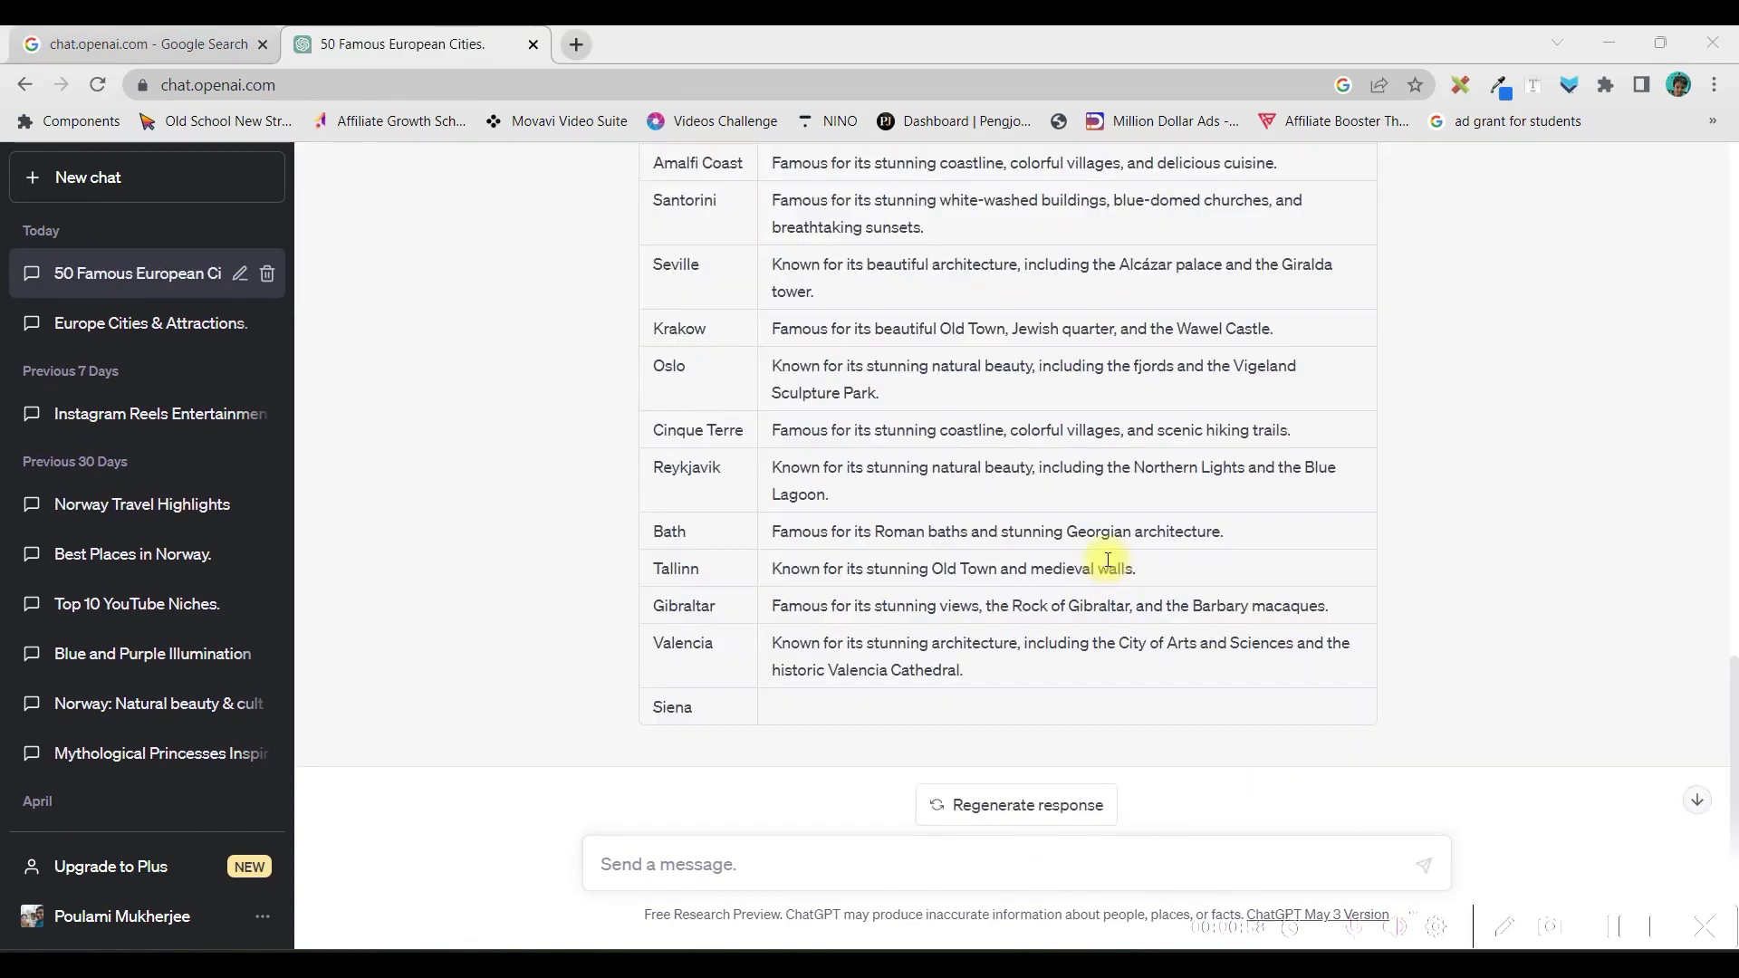
pyautogui.moveTo(709, 714); pyautogui.dragTo(657, 471)
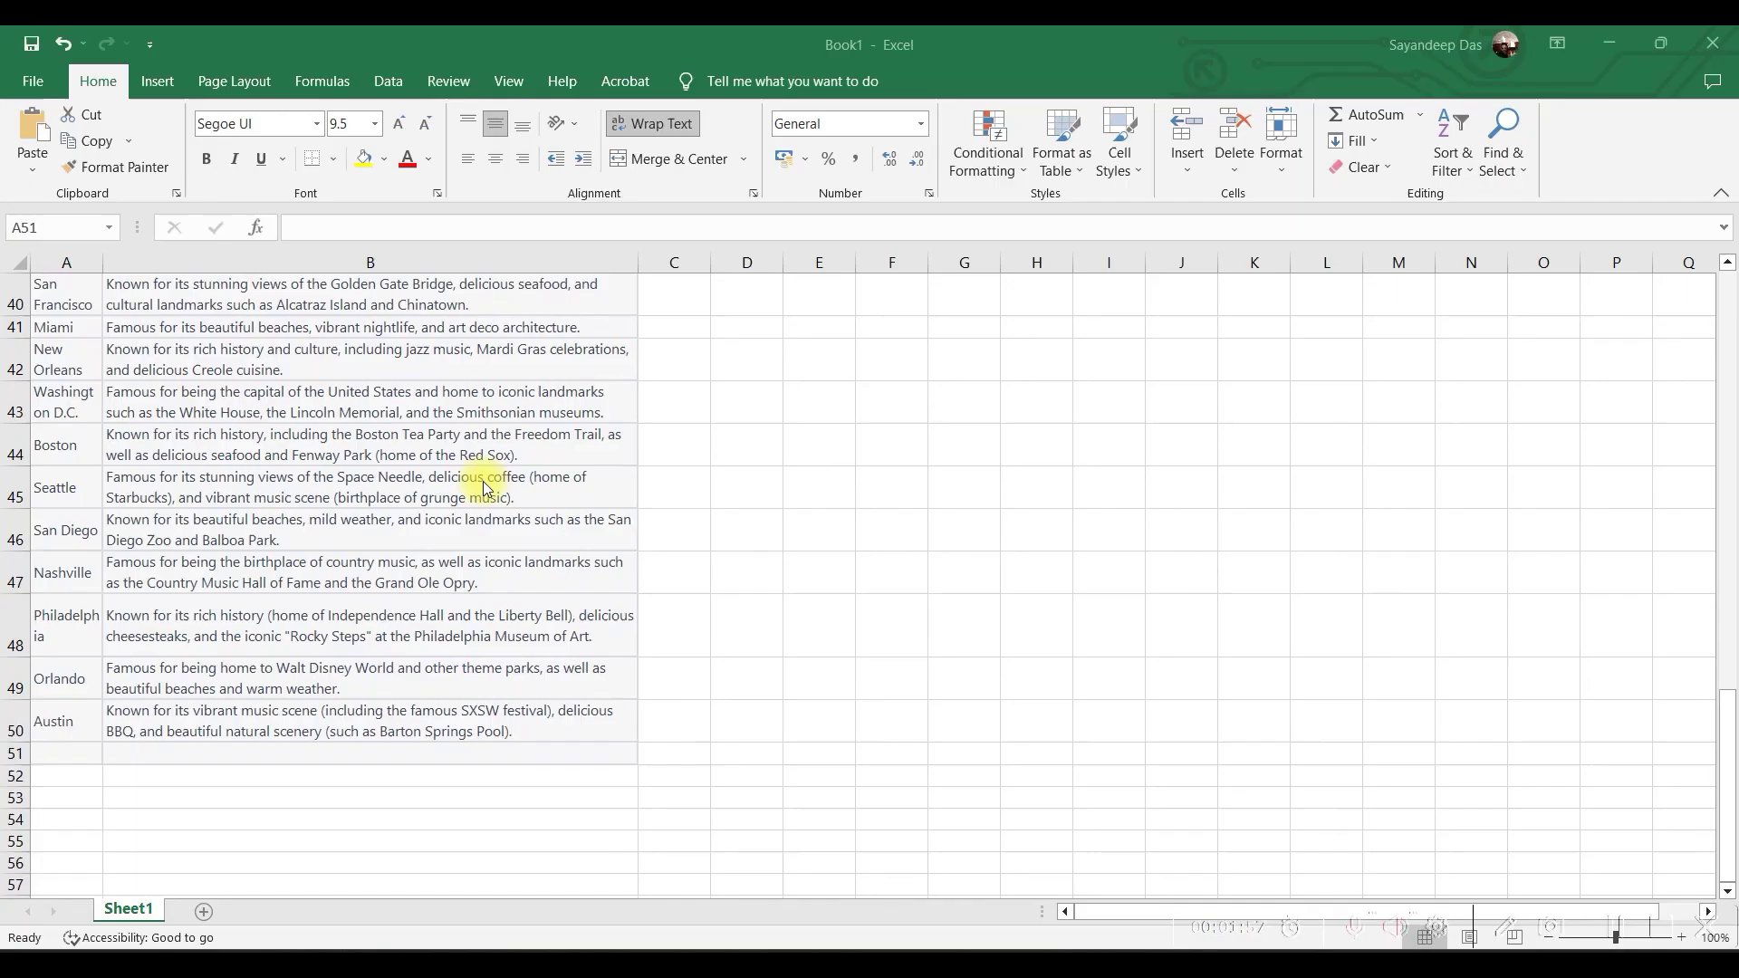
# - Save the workbook as Book1.csv using the CSV (Macintosh) format
pyautogui.hotkey('shift', 'space')
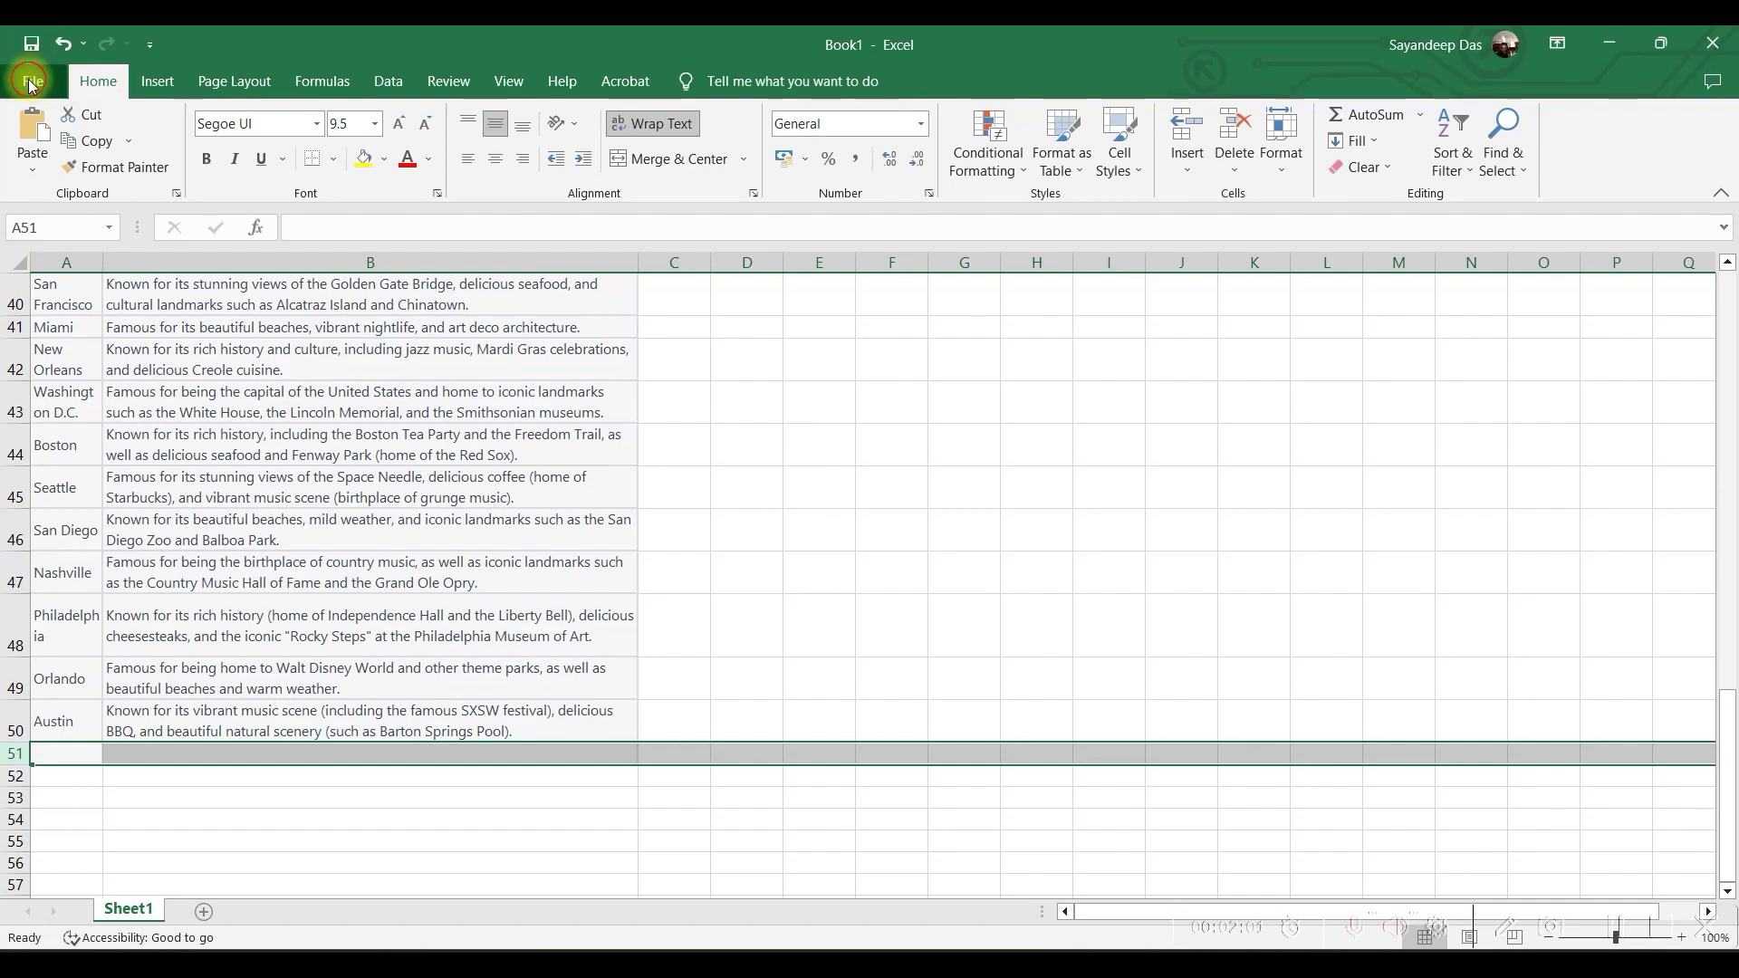
pyautogui.click(32, 82)
pyautogui.click(81, 385)
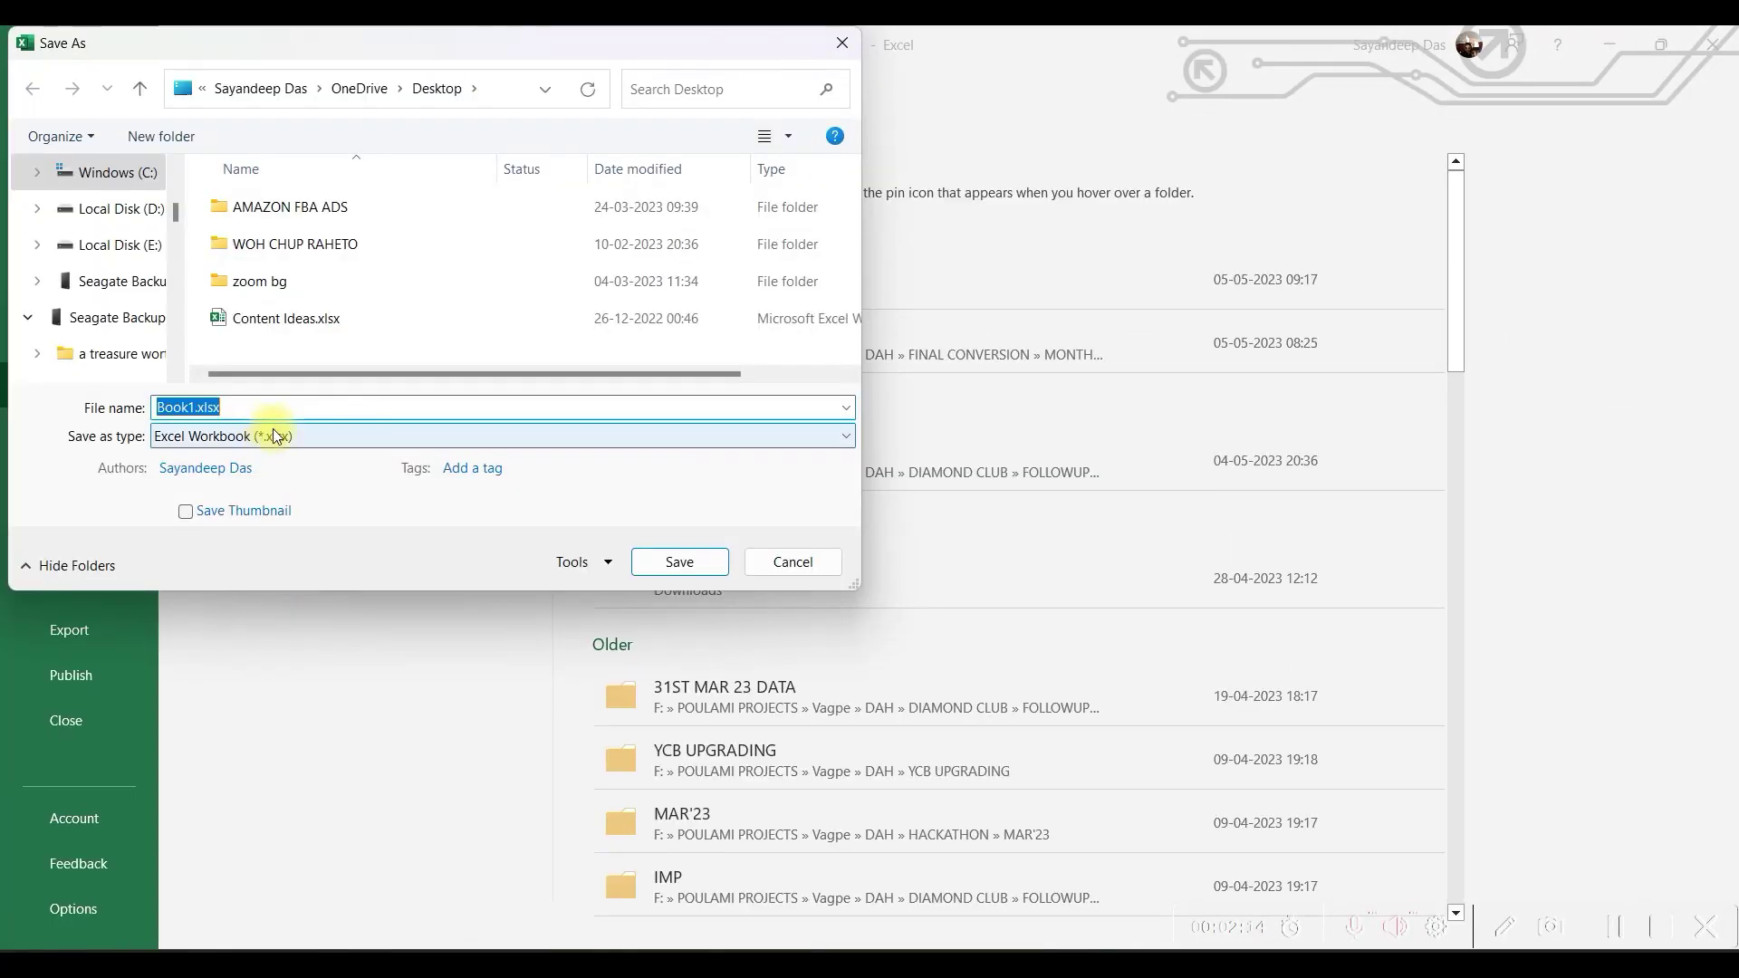
pyautogui.click(272, 436)
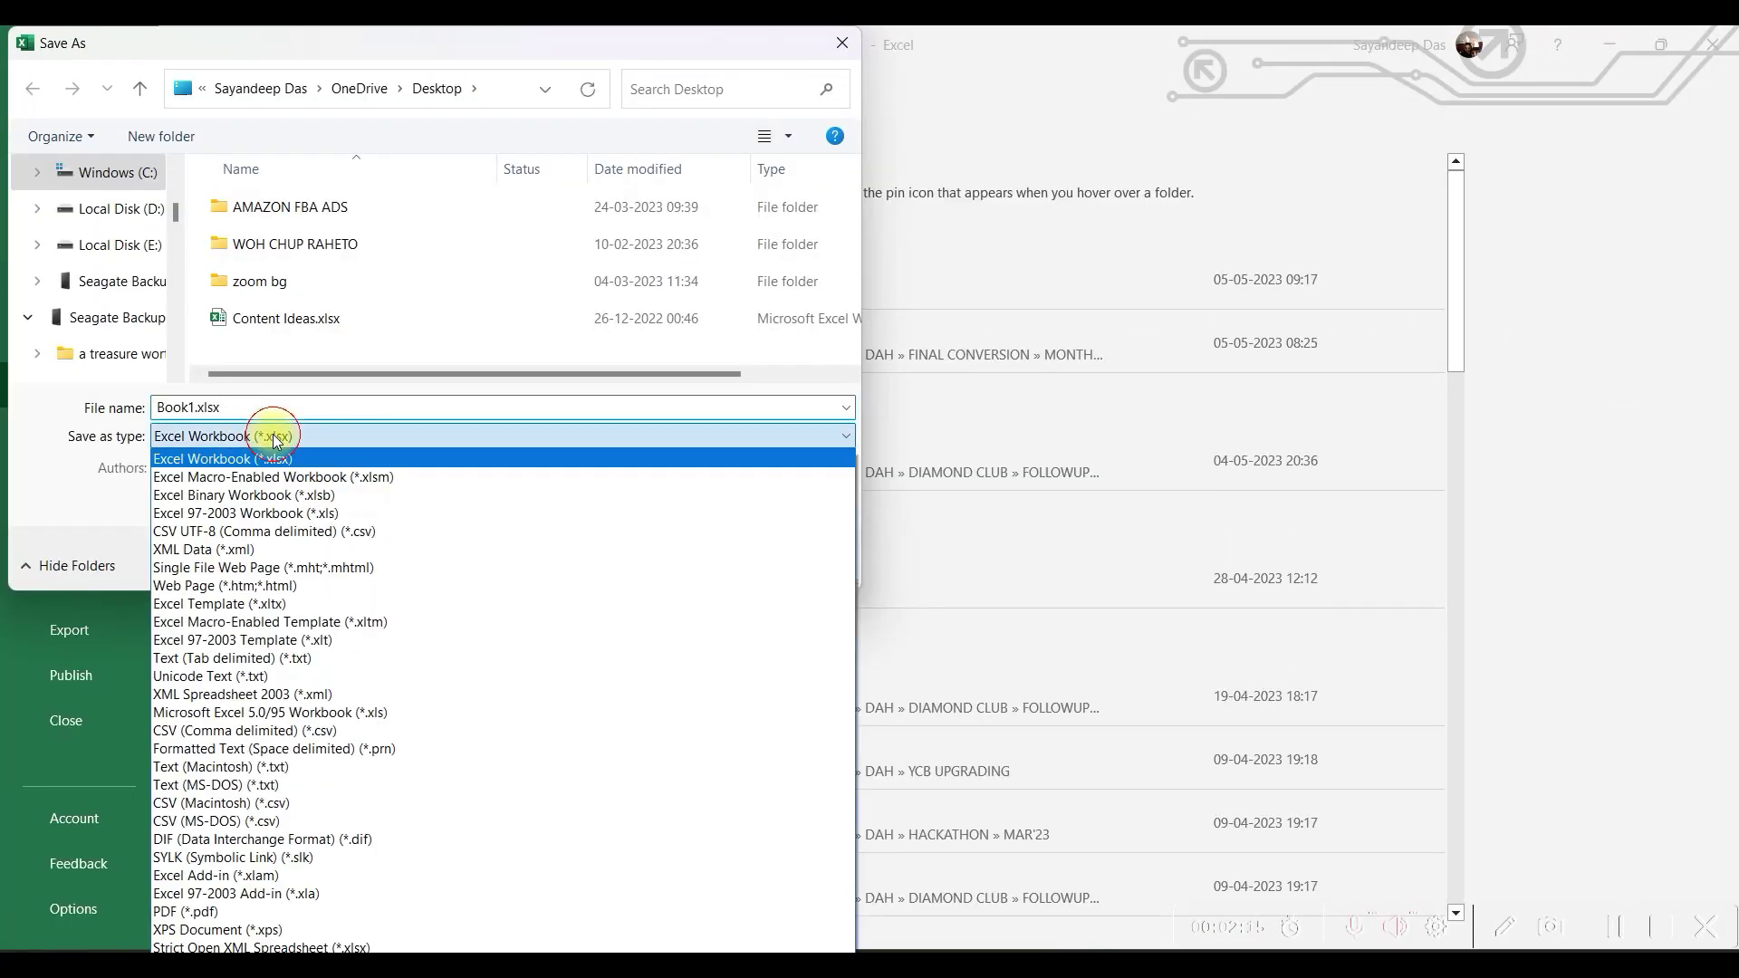
pyautogui.click(359, 797)
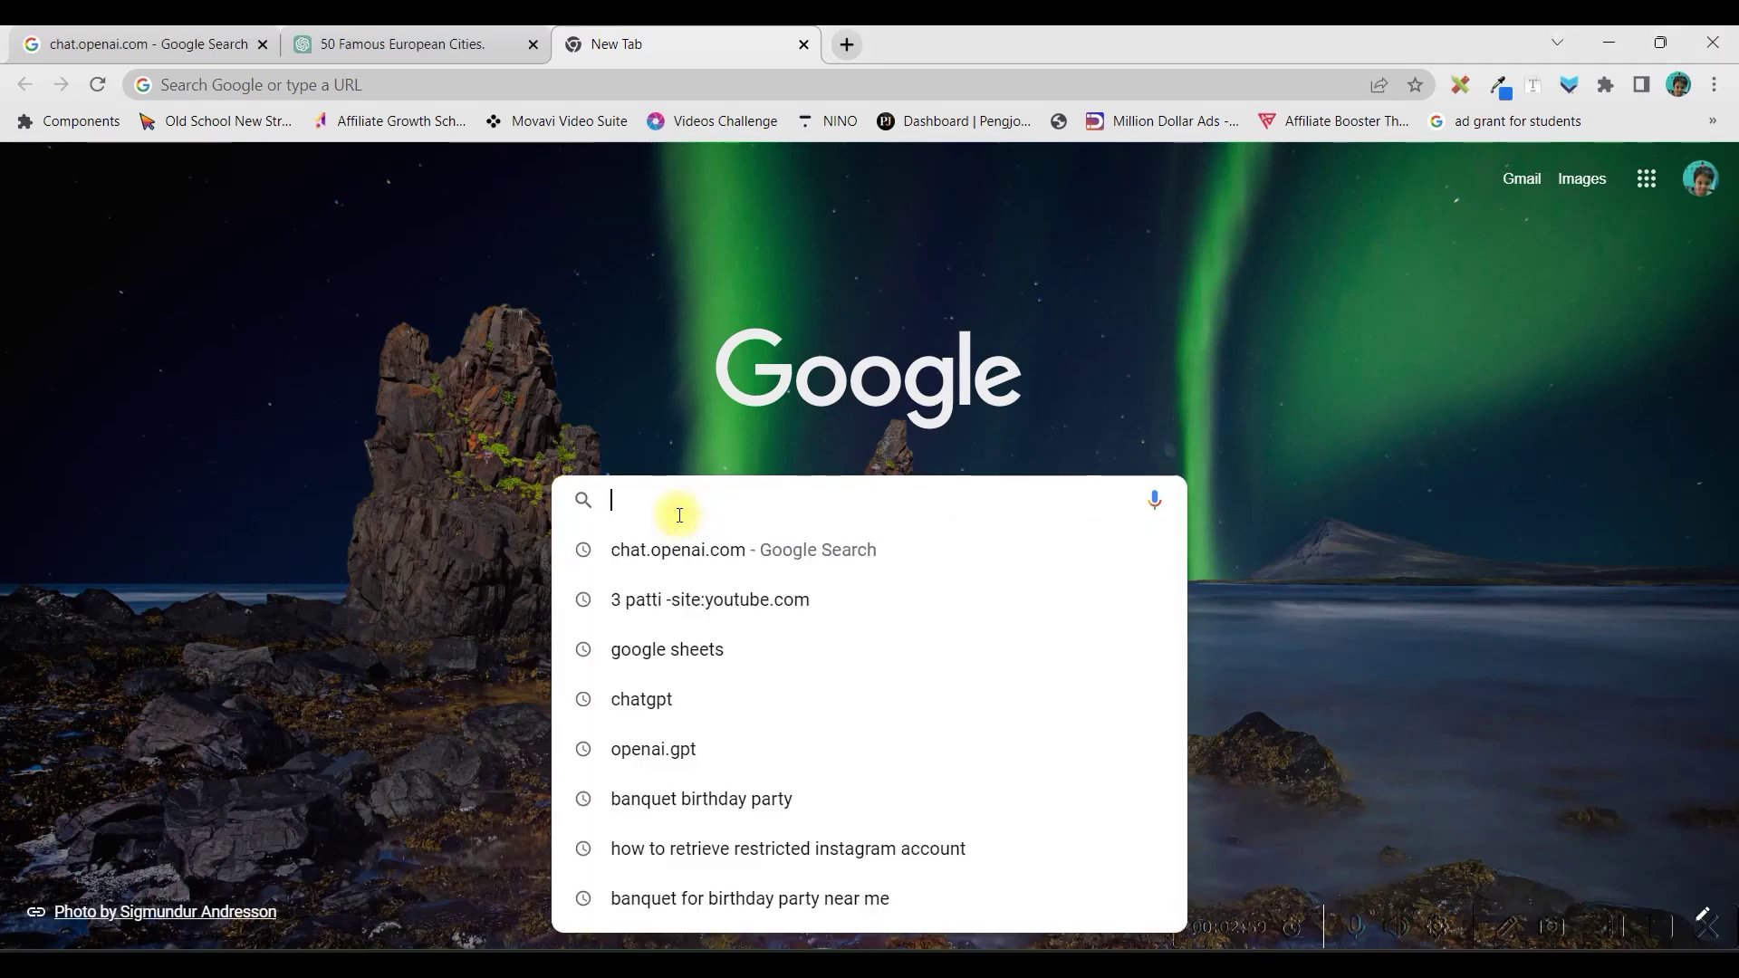
# - Enter Canva.com into the search box of a new Chrome tab
pyautogui.write('Canva.c')
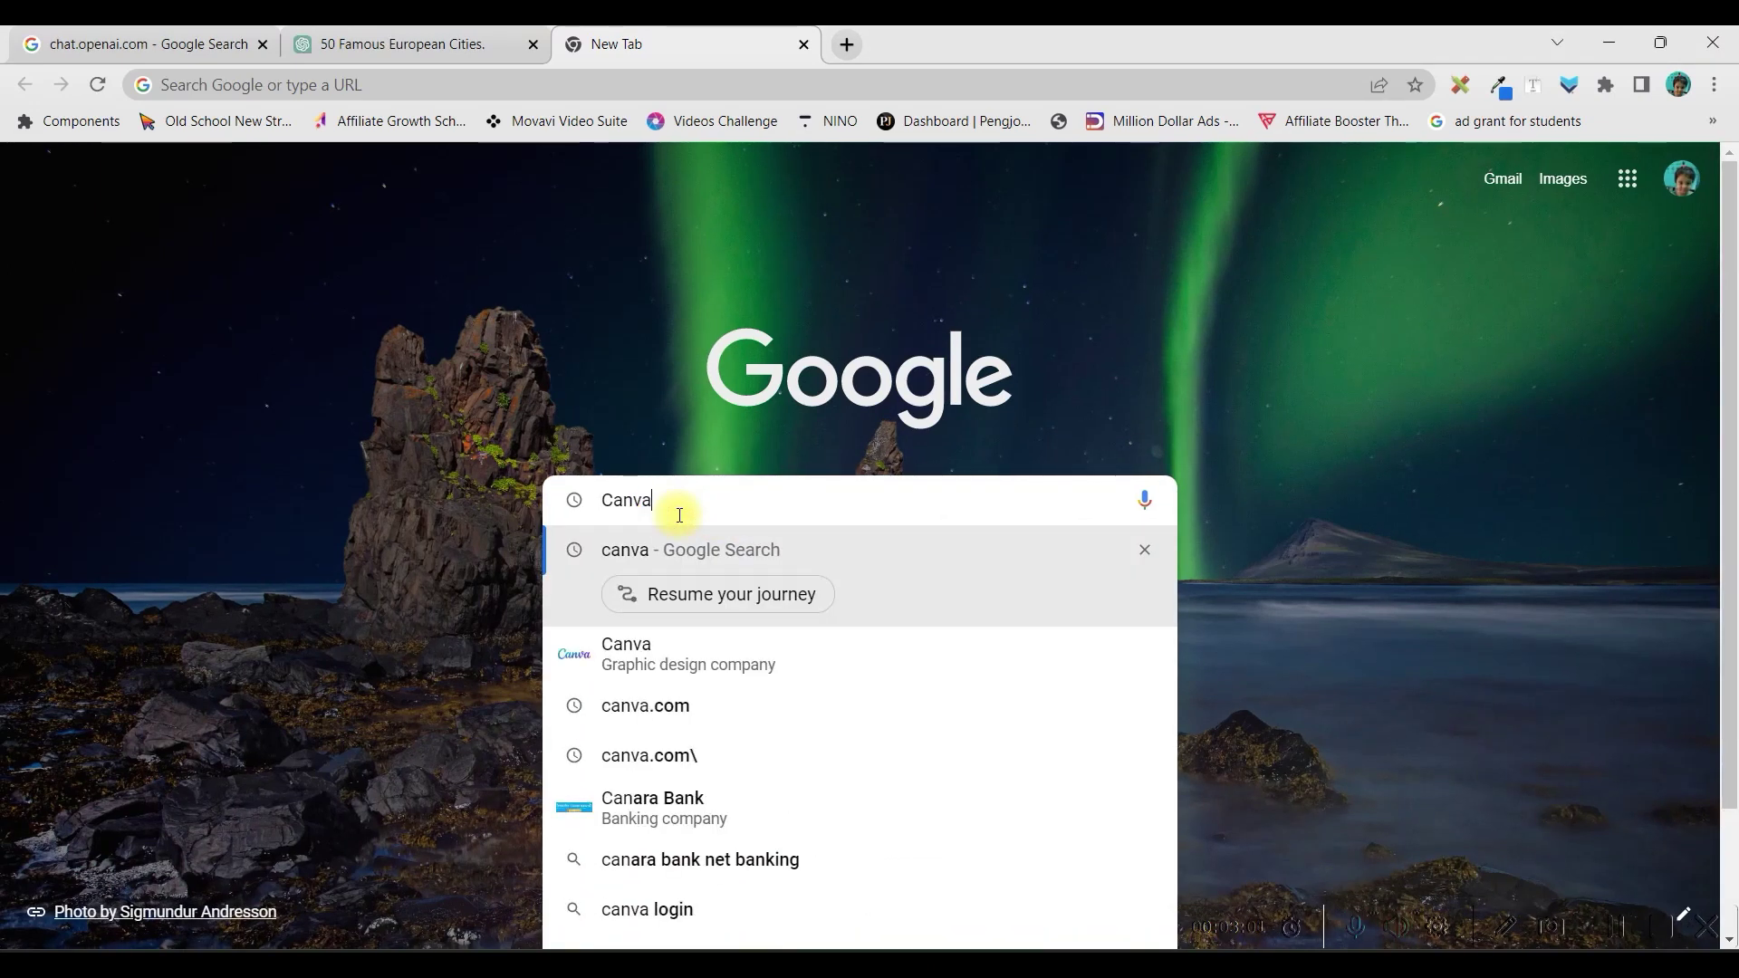
pyautogui.write('om')
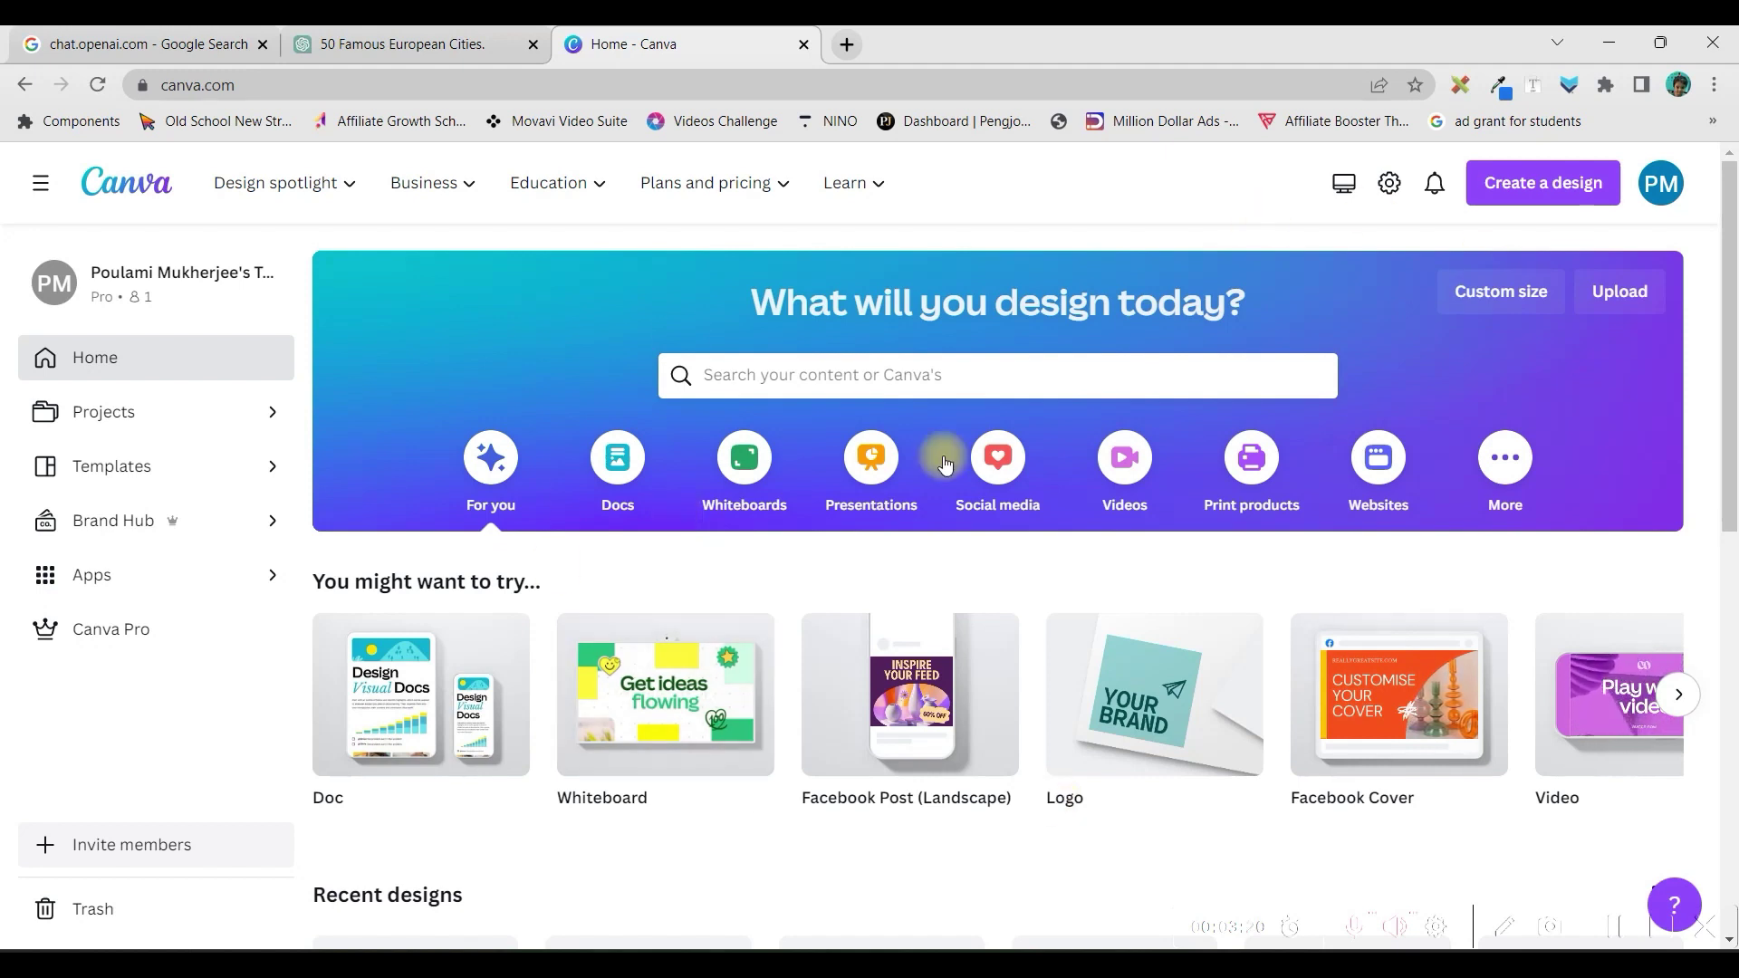
# - Search Canva for 'YouTube Shorts' templates and scroll down through the results
pyautogui.click(946, 373)
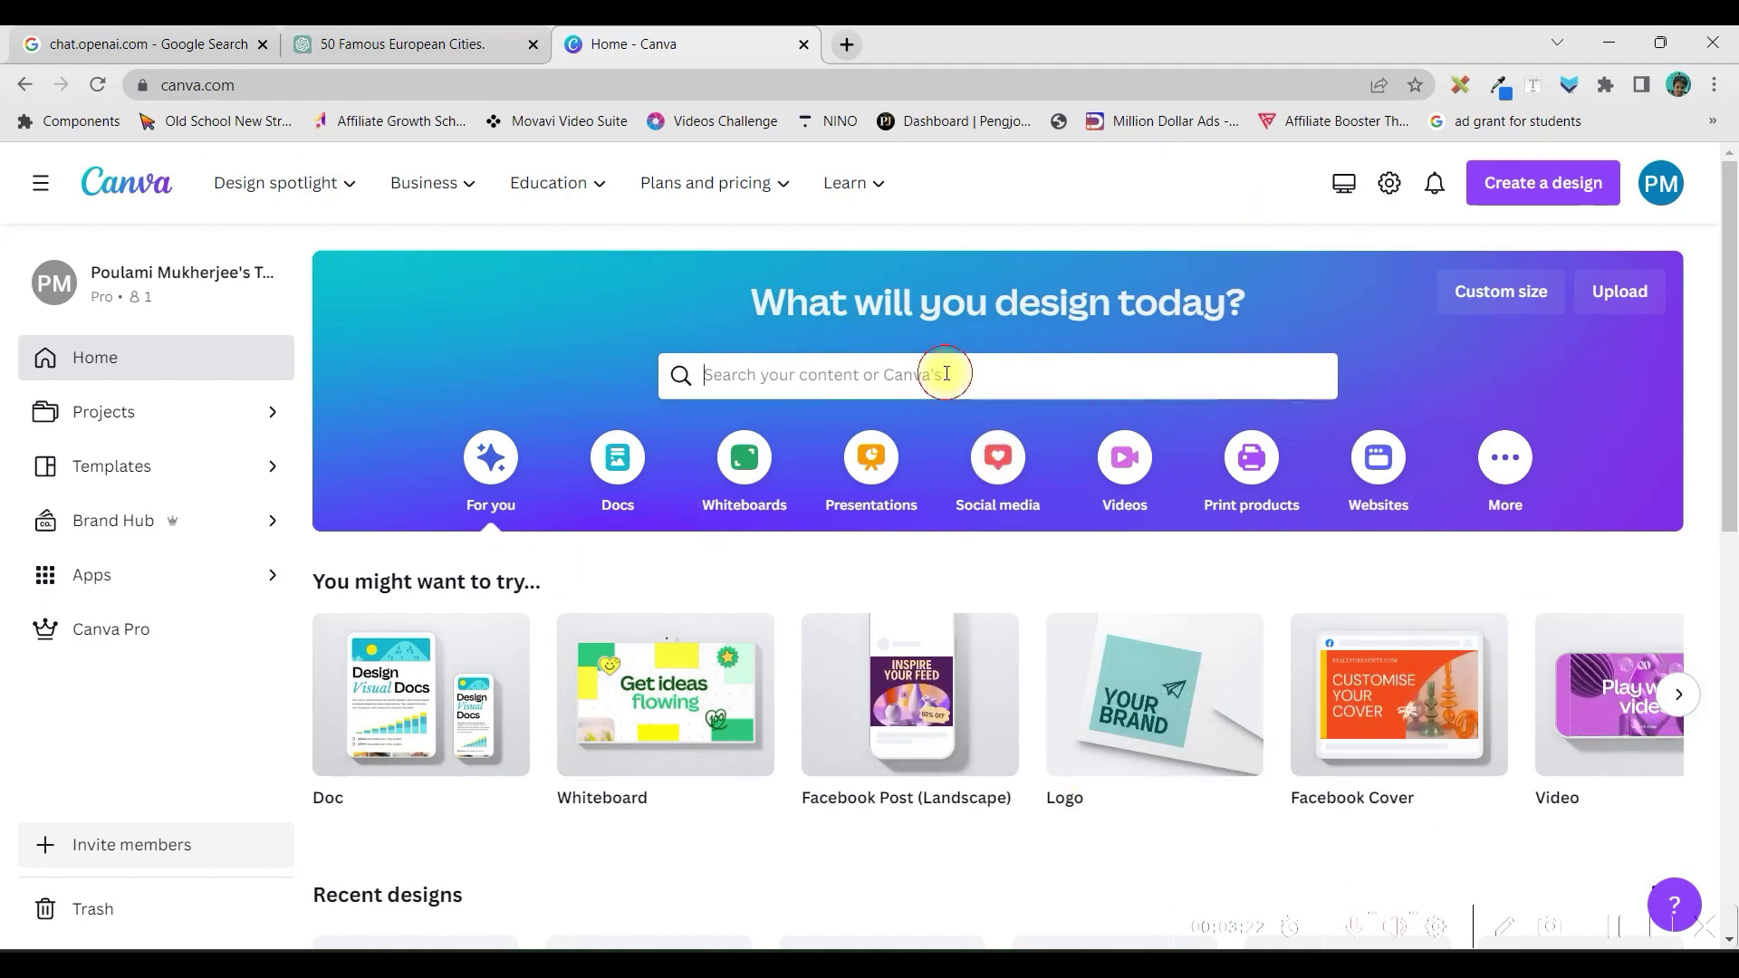
pyautogui.write('Yo')
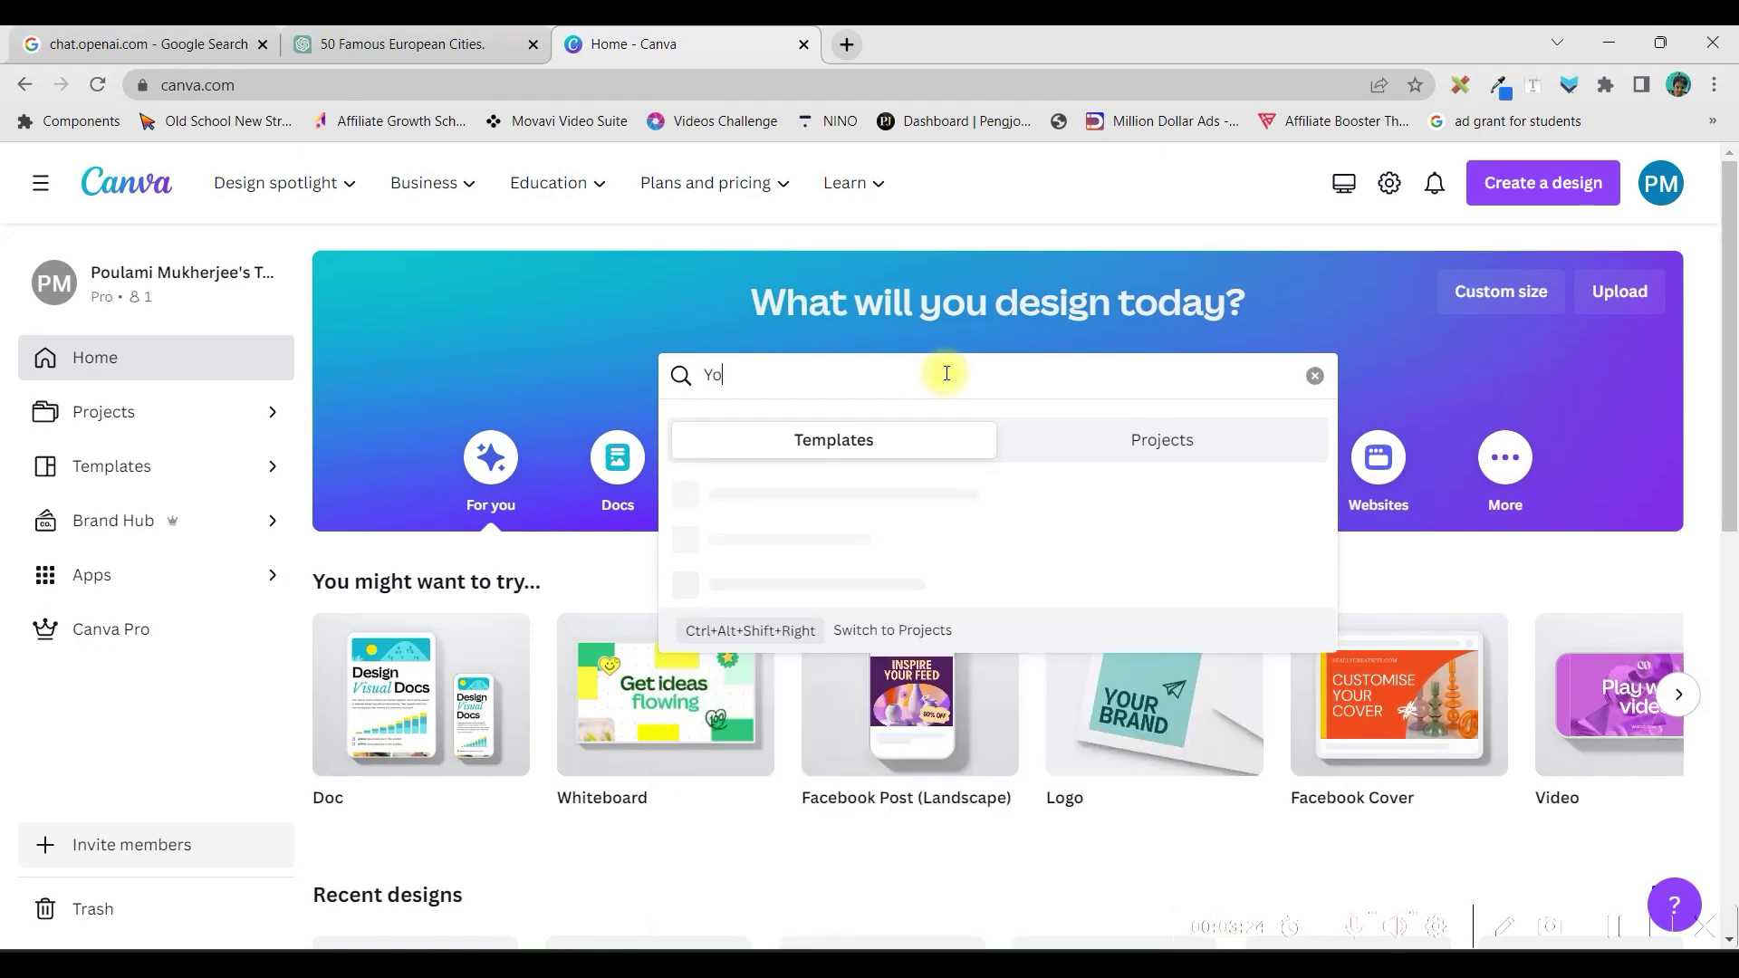
pyautogui.write('uTube Sh')
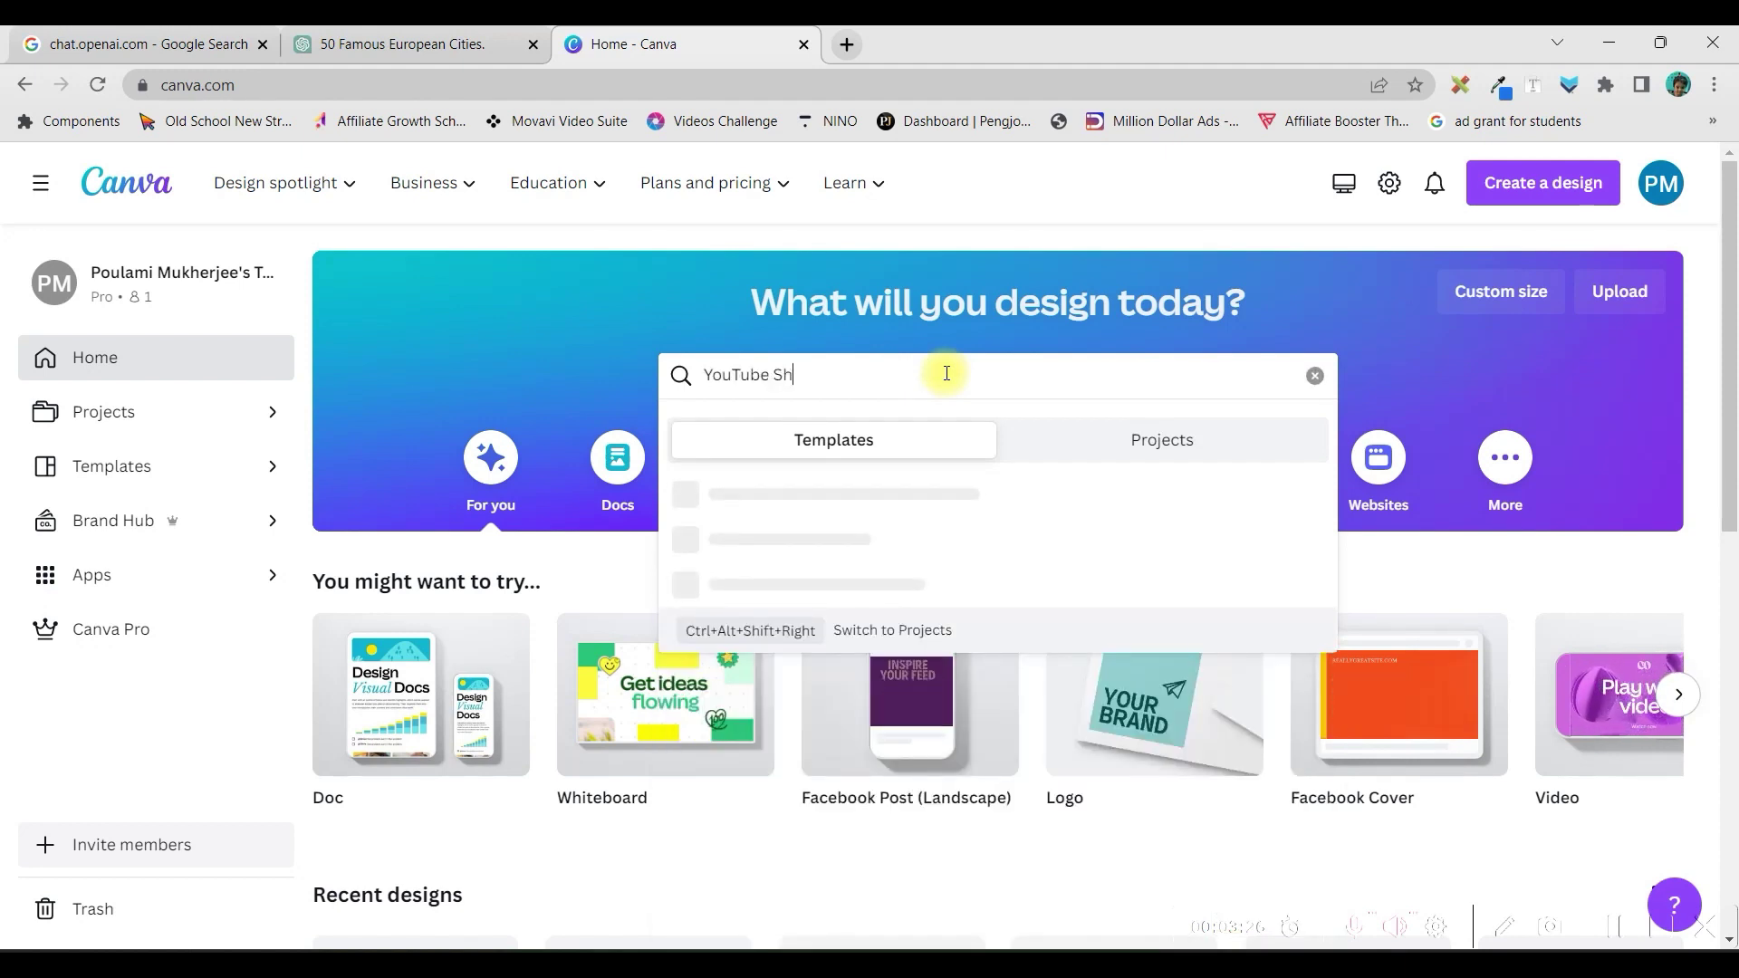
pyautogui.write('orts')
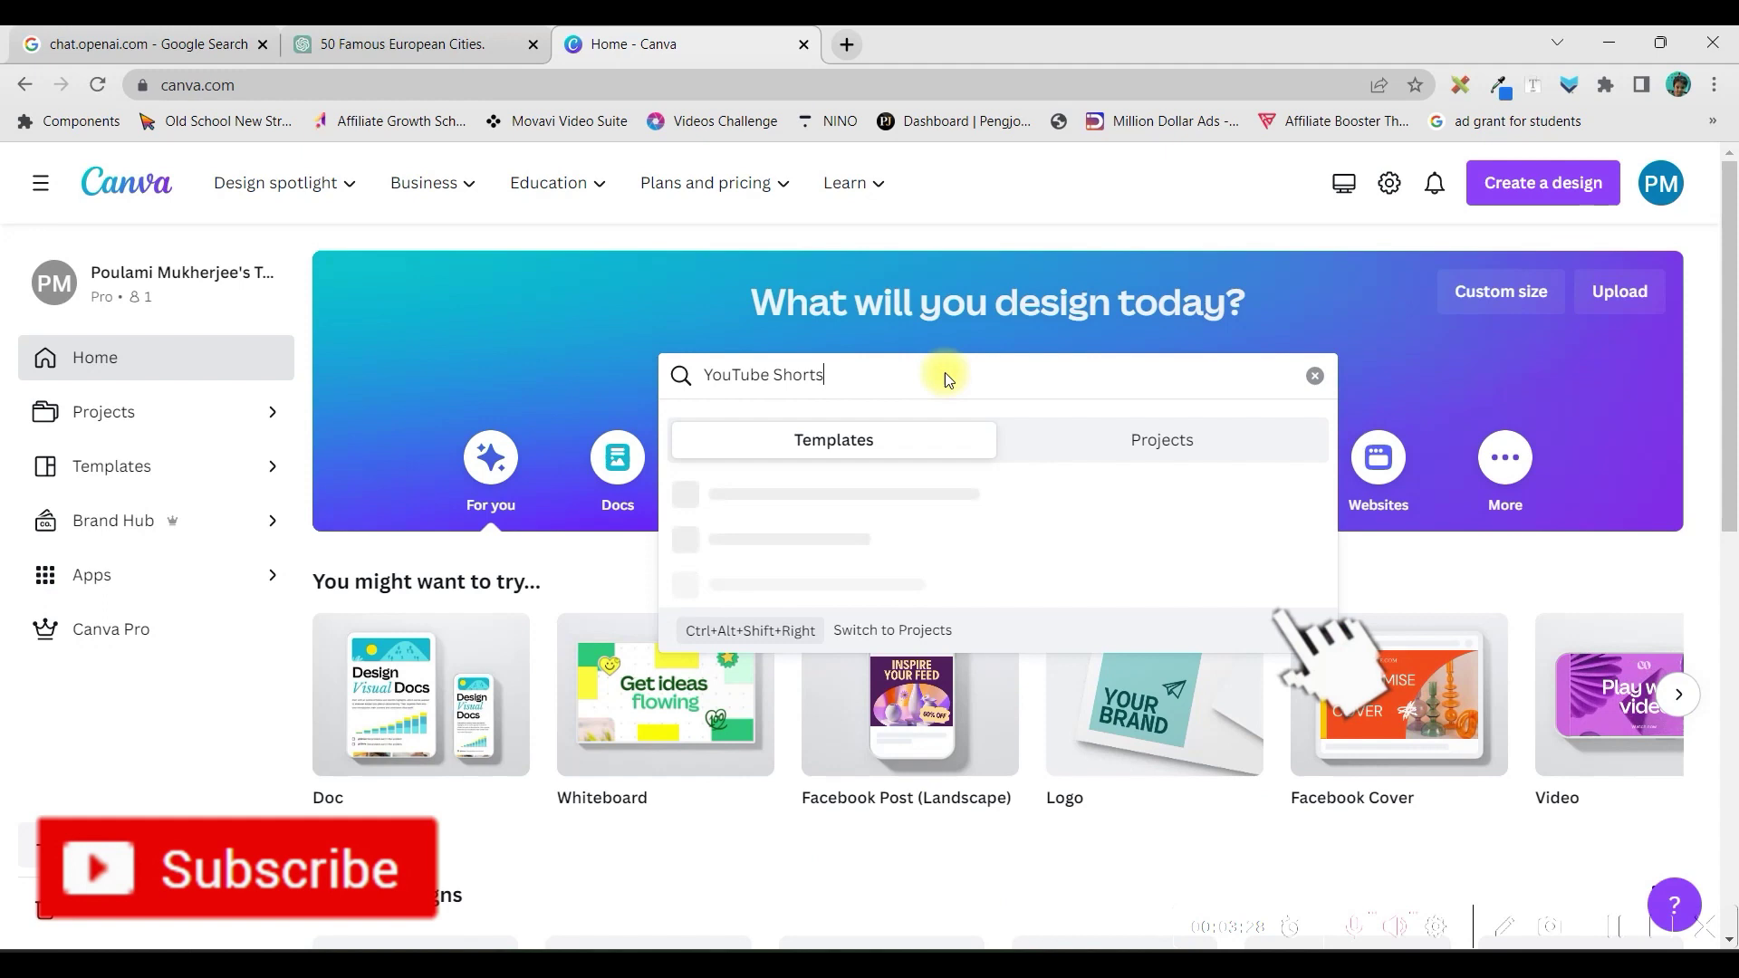
pyautogui.press('Return')
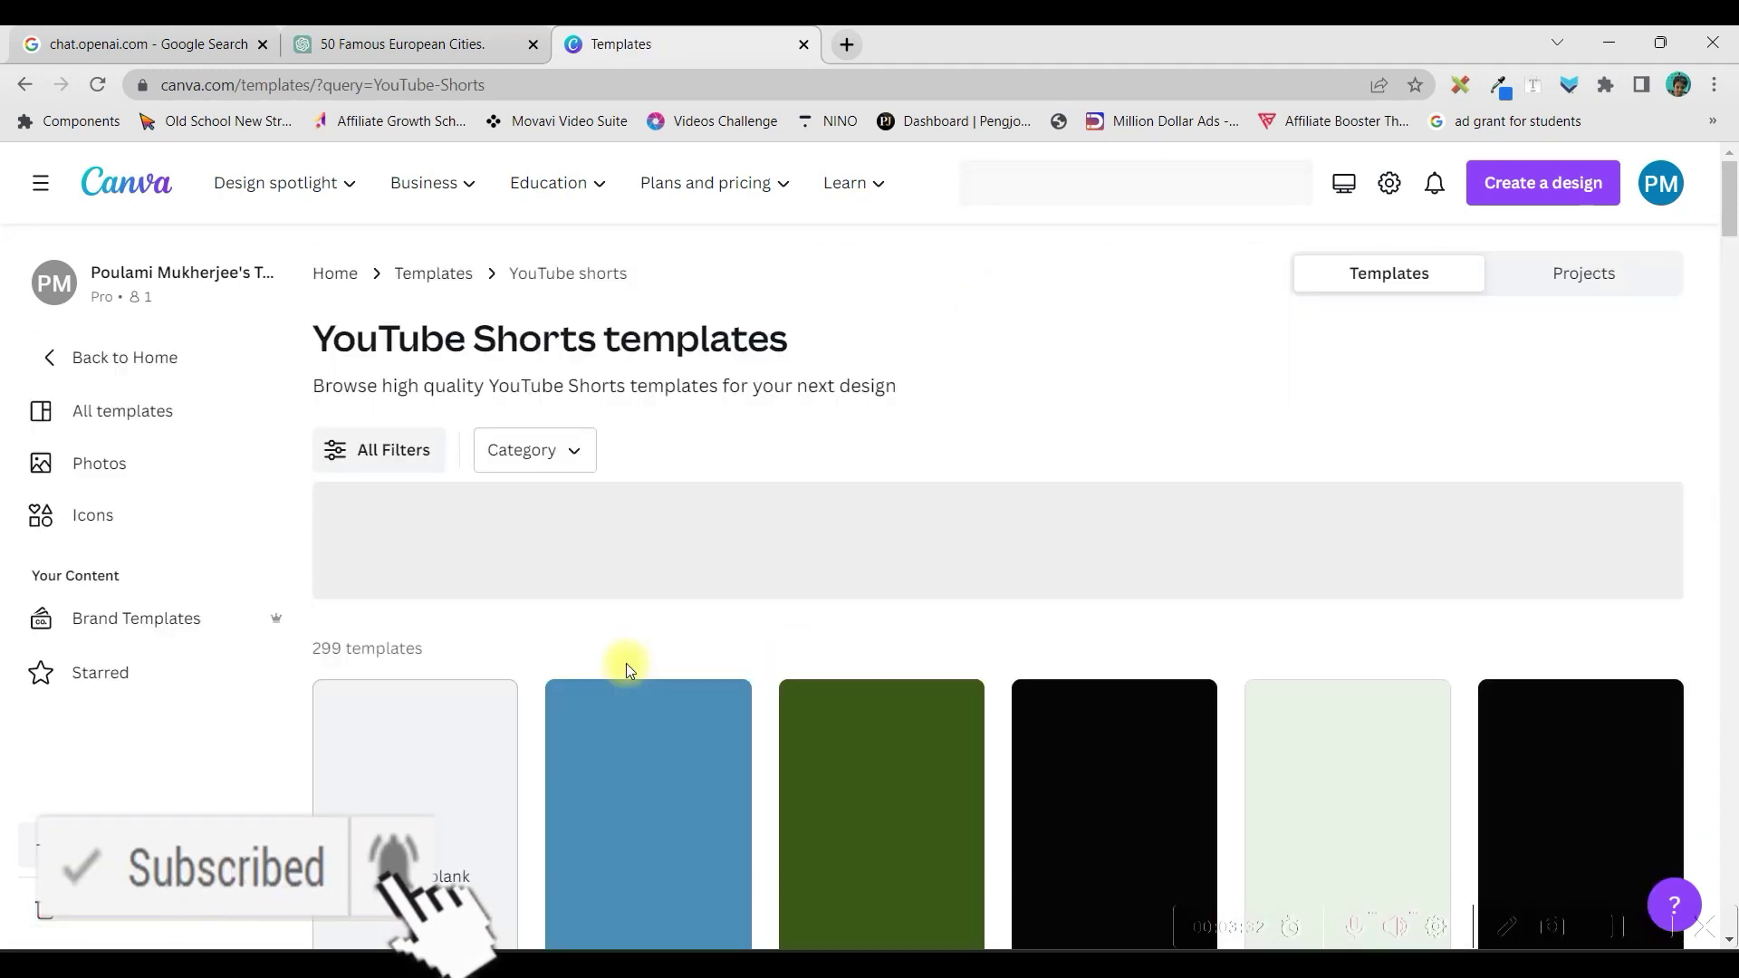
pyautogui.scroll(-3, 626, 663)
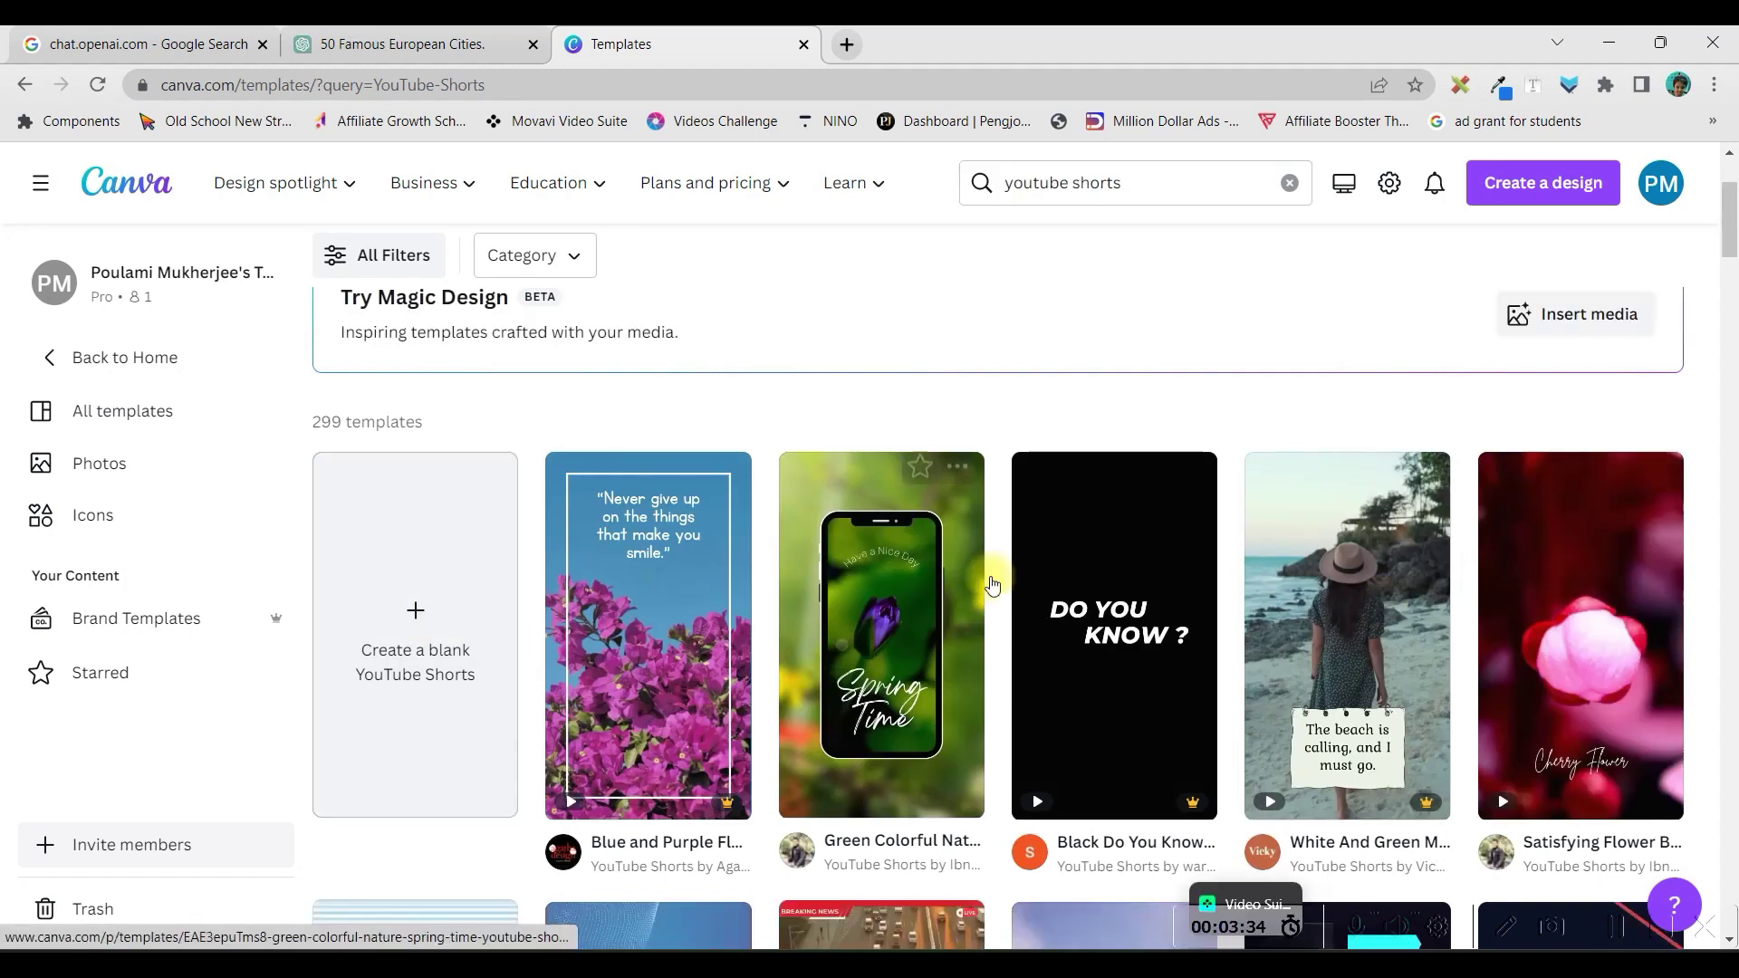
pyautogui.scroll(-5, 1214, 621)
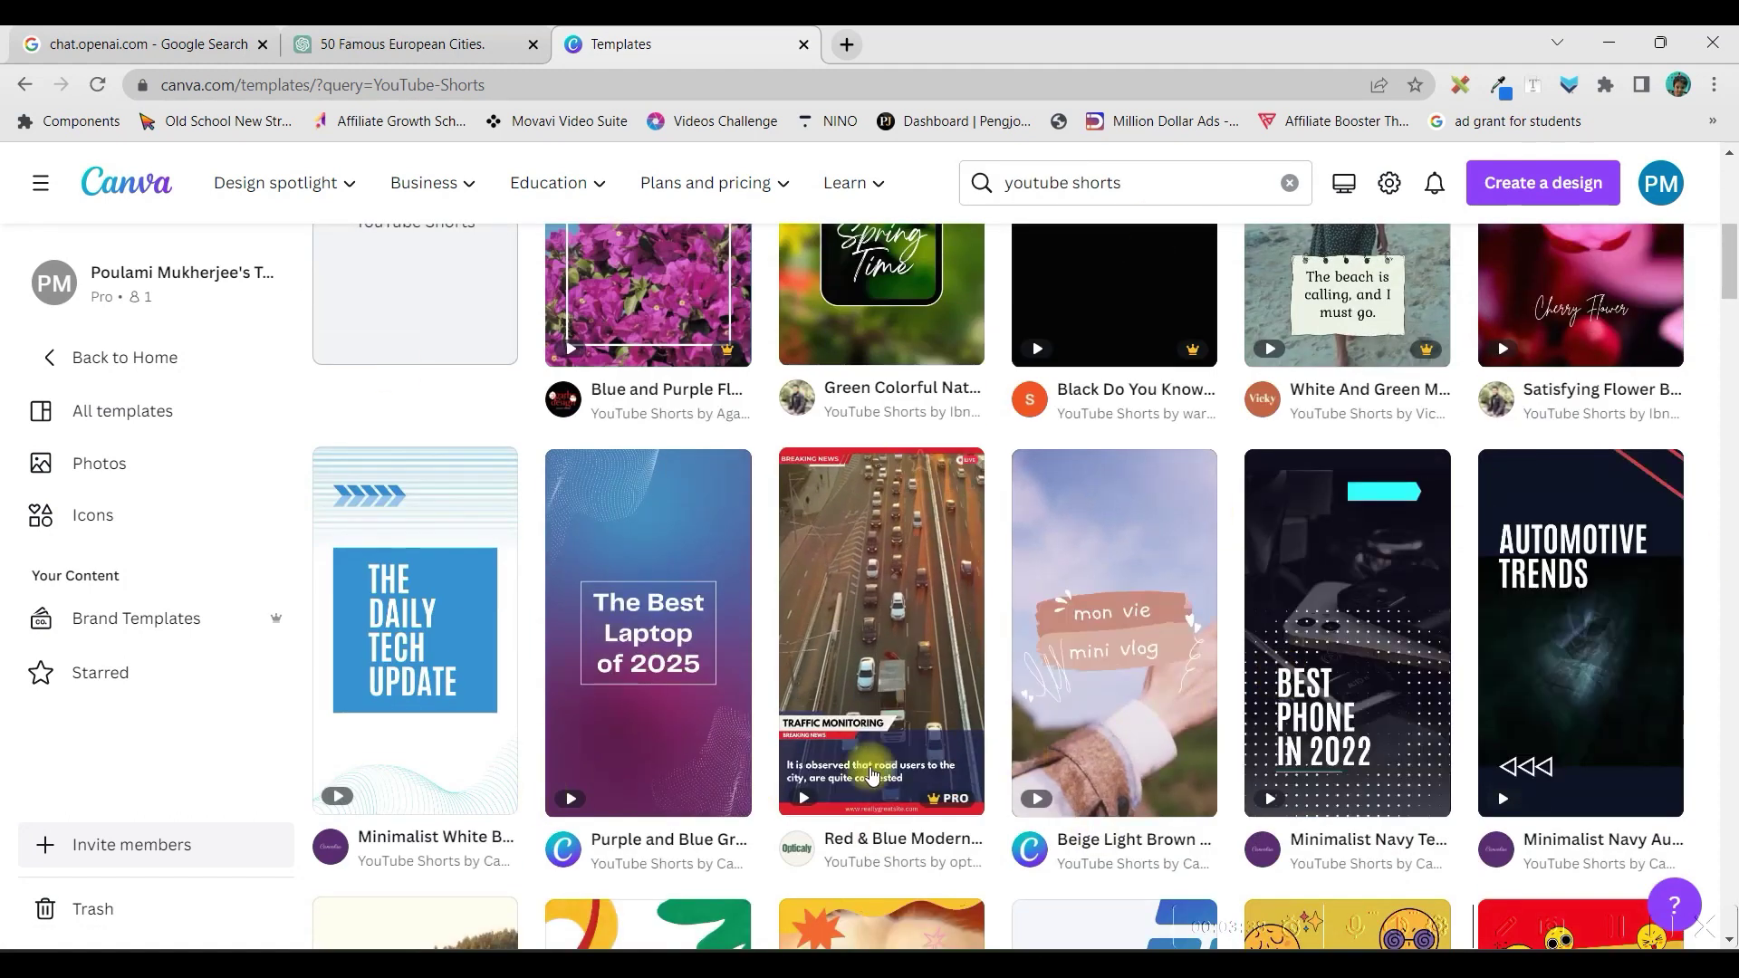
pyautogui.scroll(-2, 890, 658)
pyautogui.scroll(-4, 890, 659)
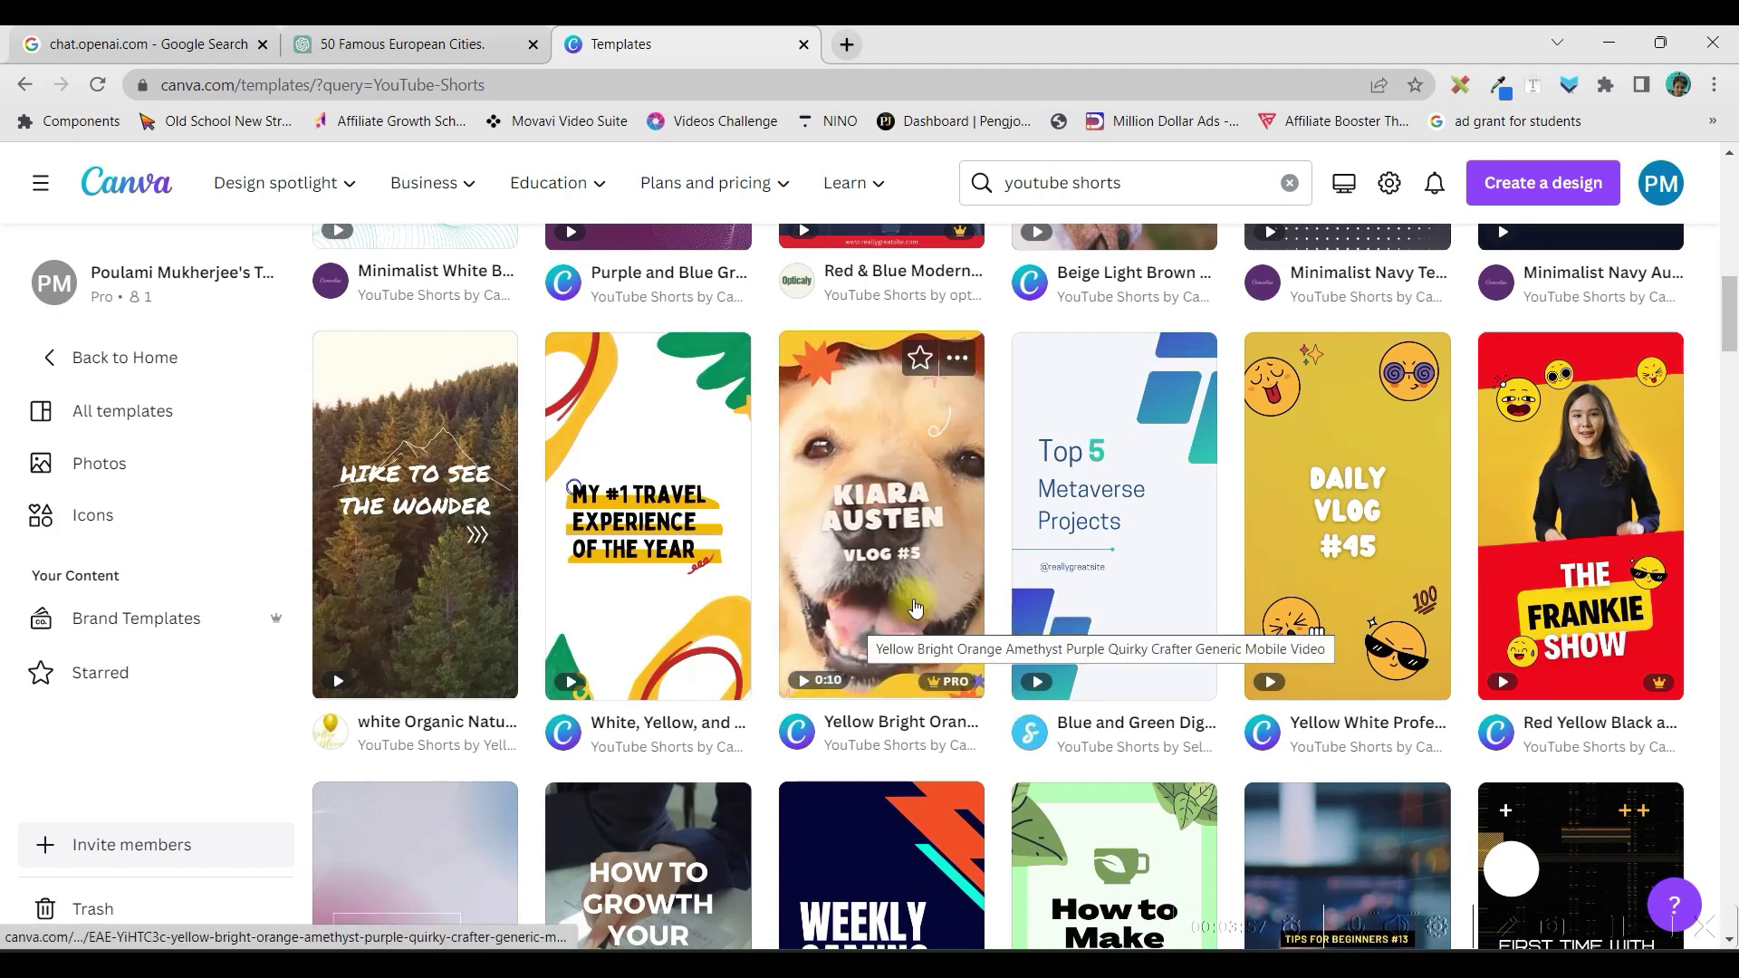
# - Open the Organic Natural Travel template and delete the extra pages, keeping only the HIKE page
pyautogui.moveTo(392, 605)
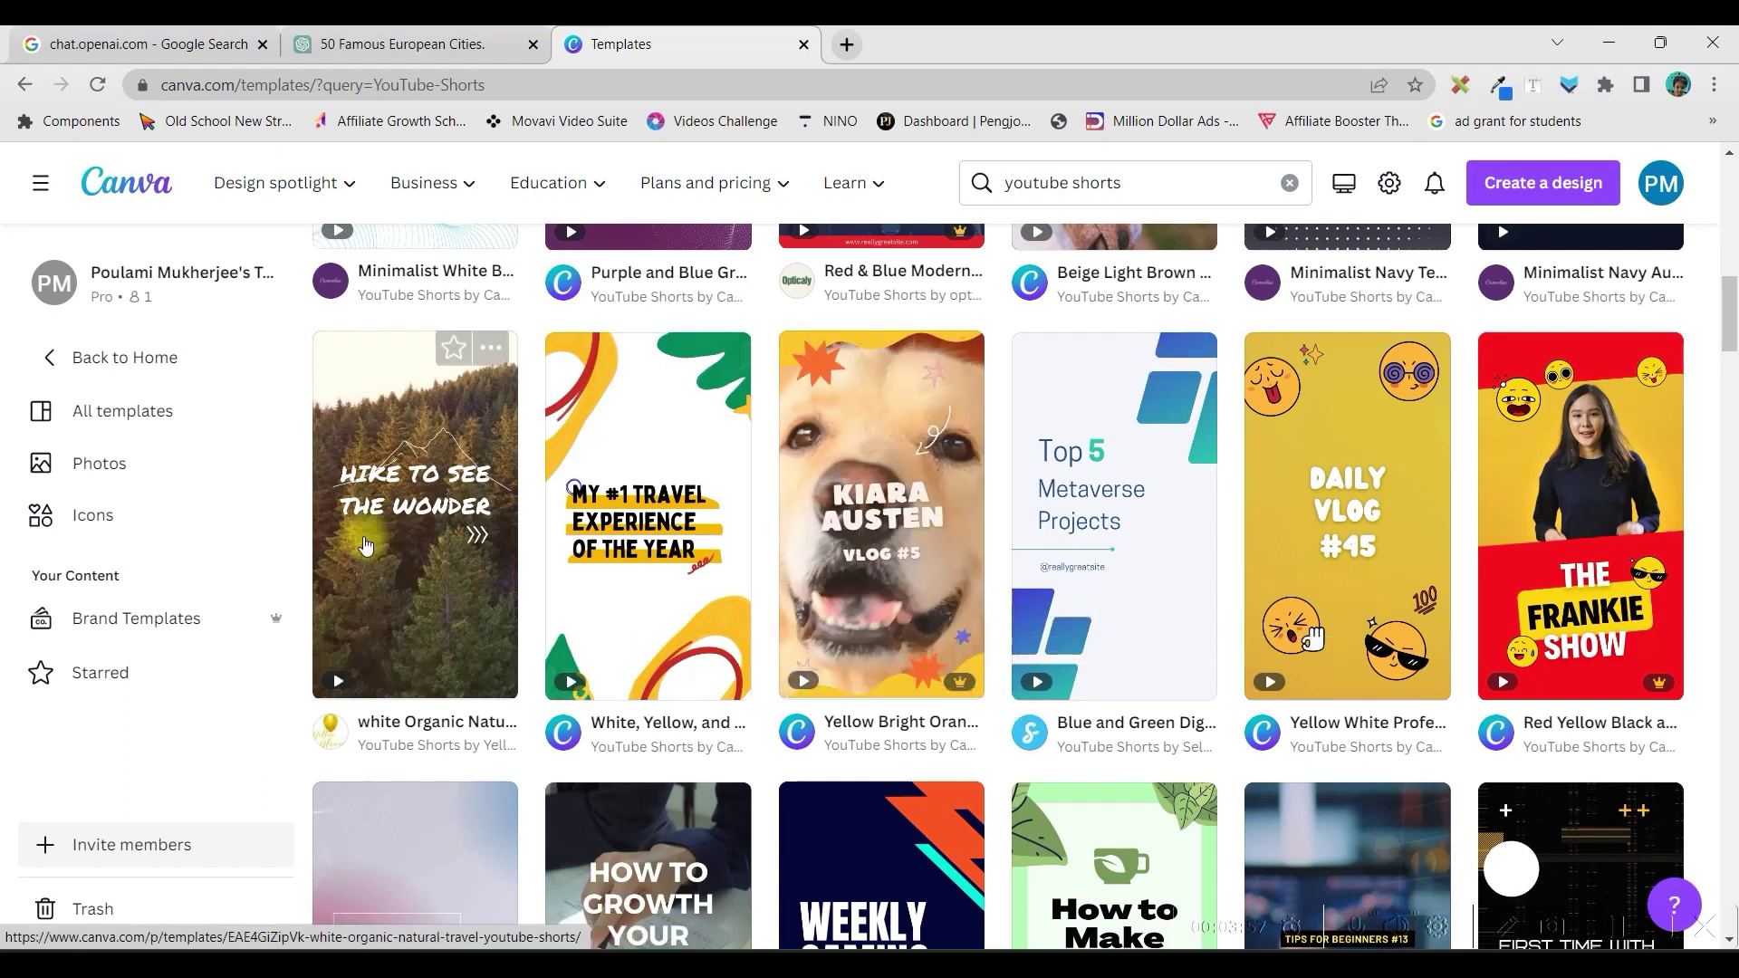
pyautogui.click(392, 605)
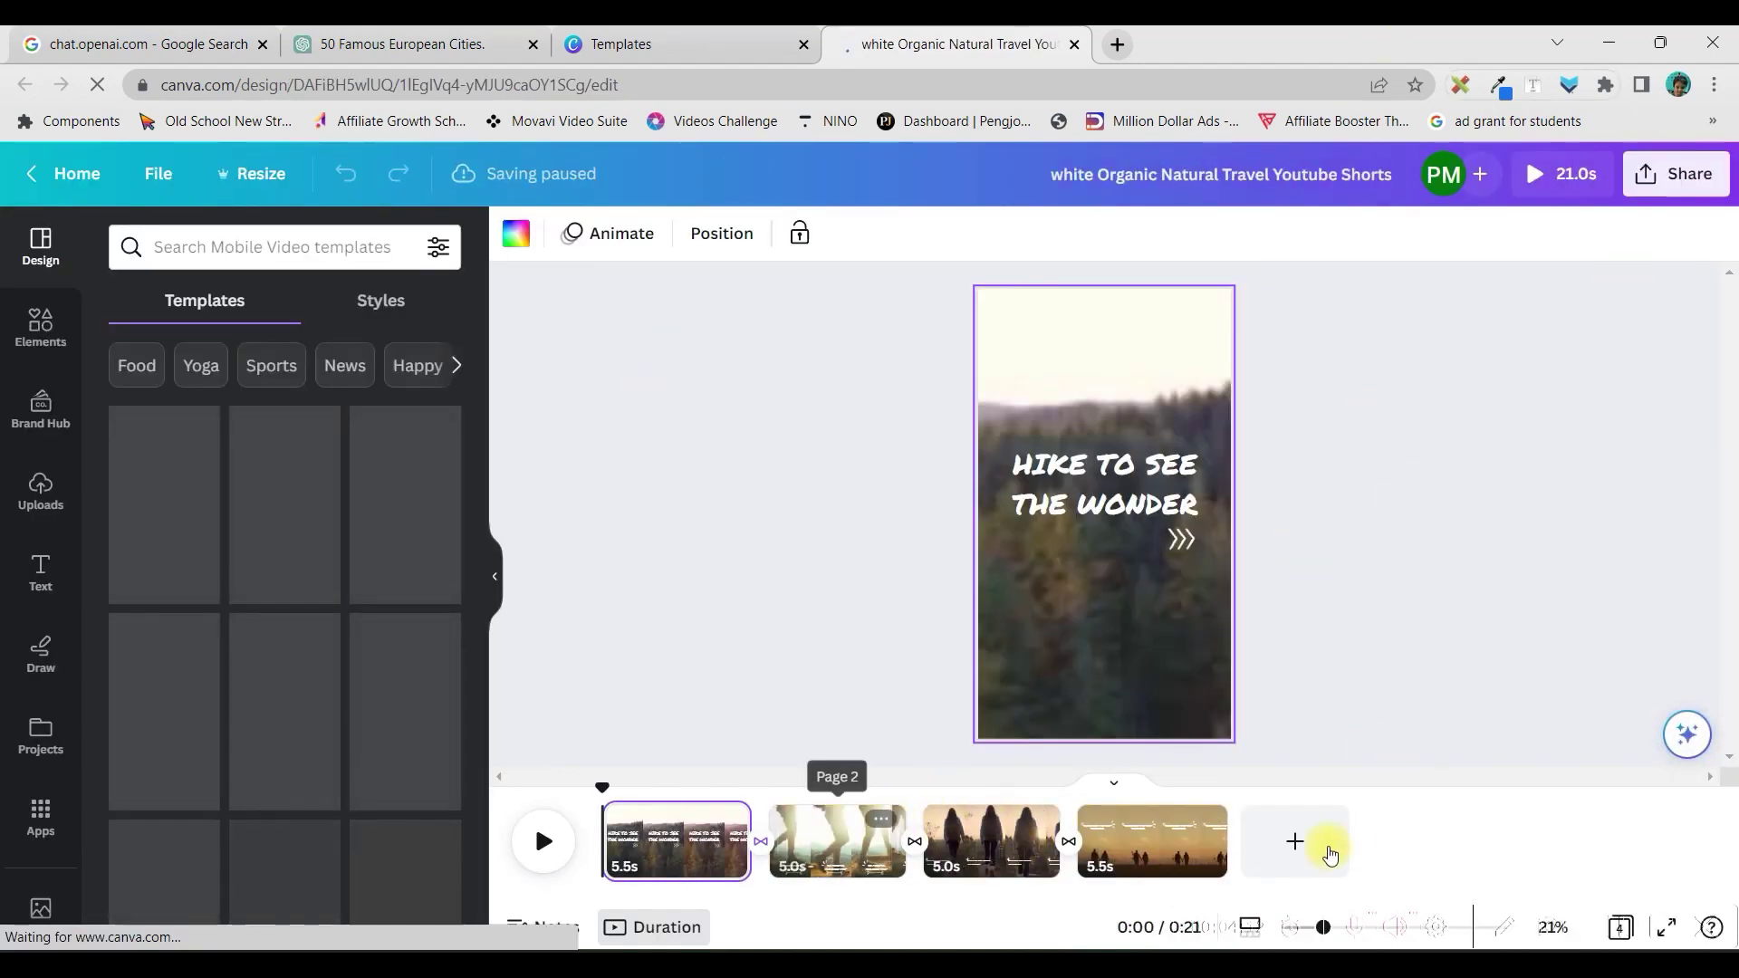
pyautogui.click(824, 870)
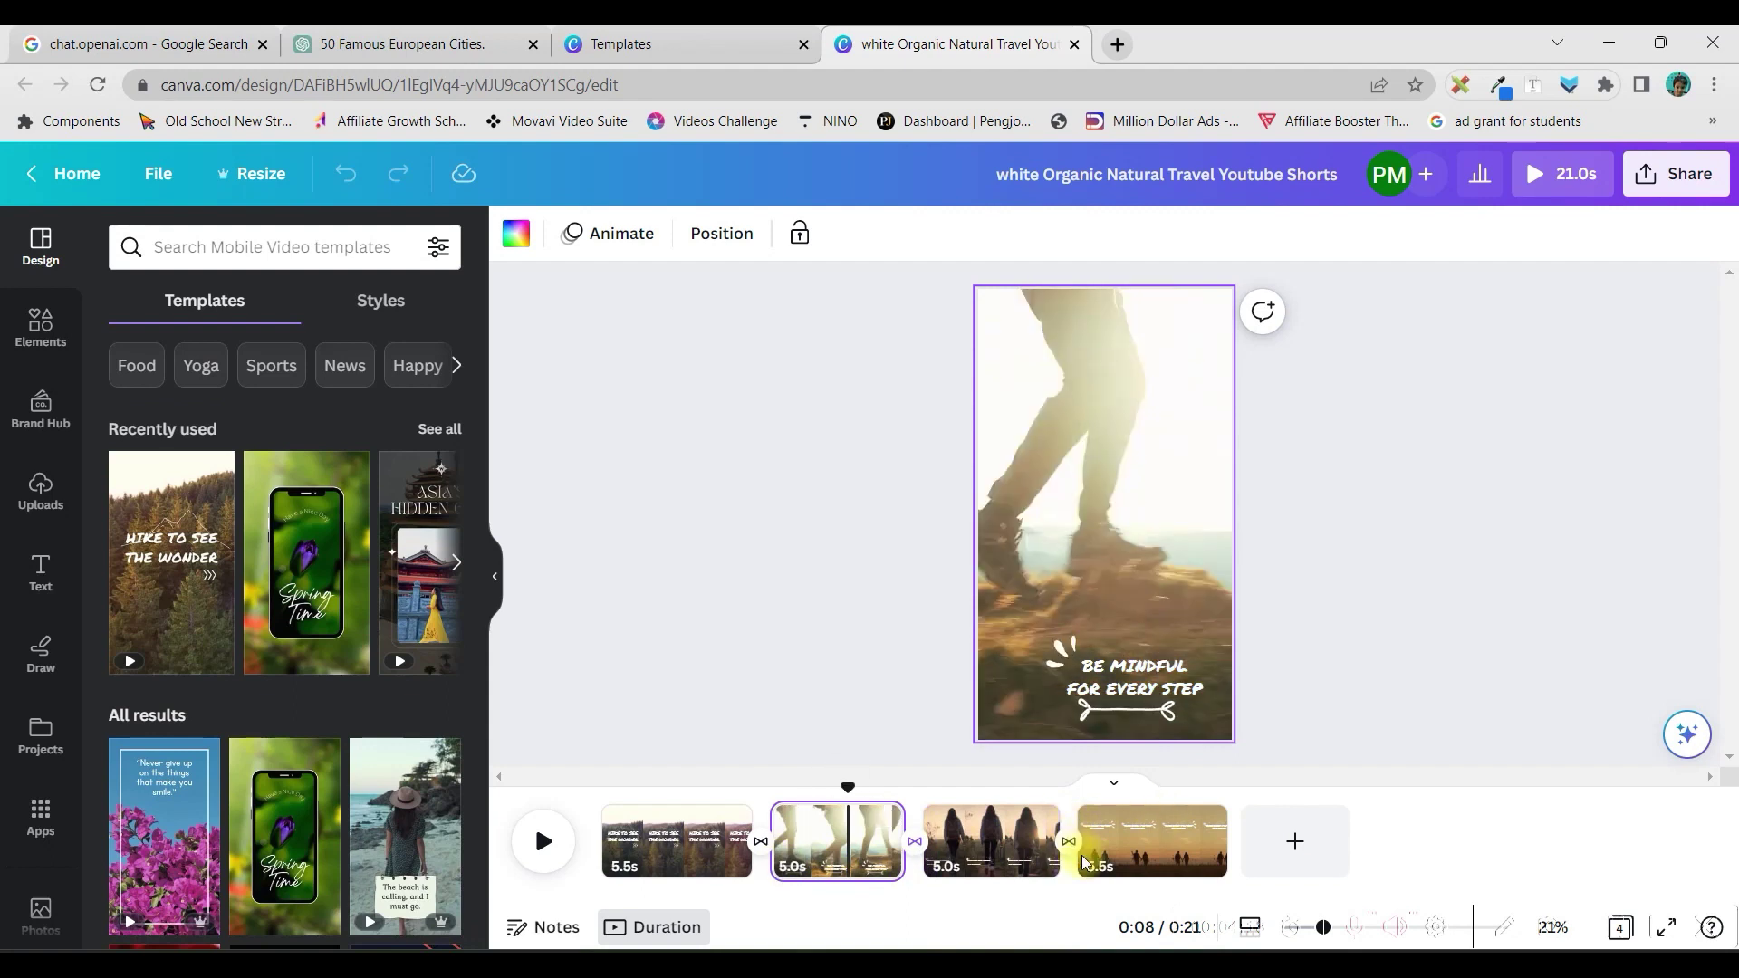
pyautogui.press('Delete')
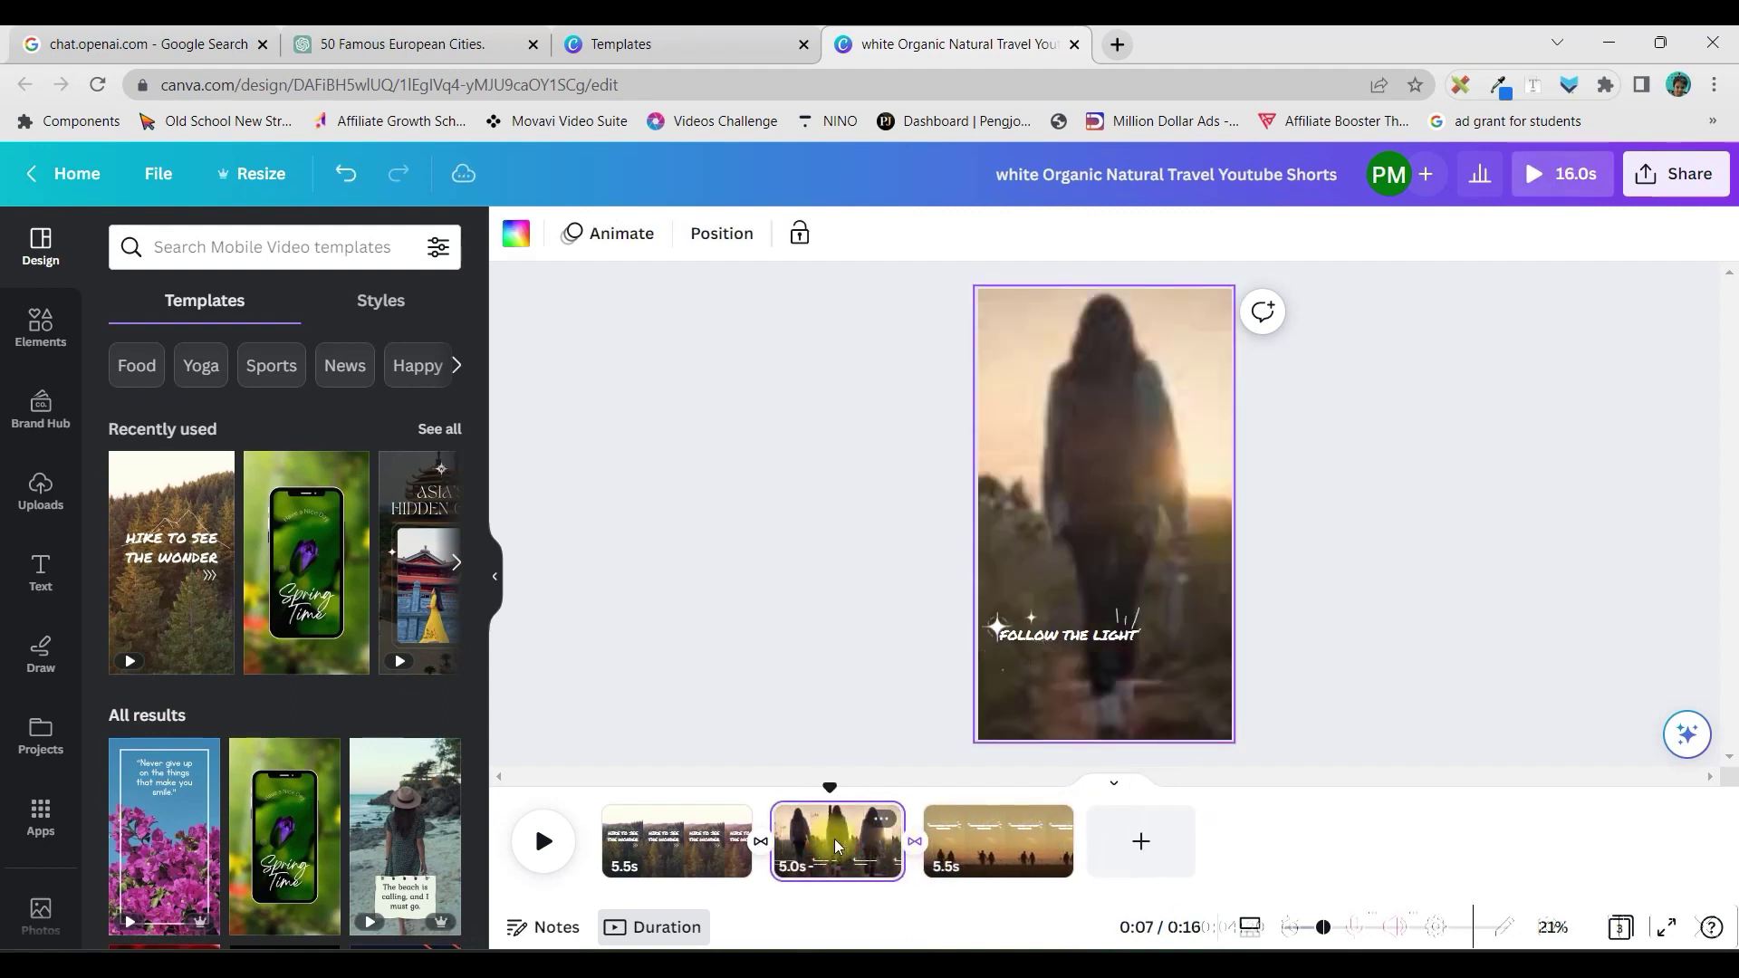
pyautogui.press('Delete')
pyautogui.press('Delete')
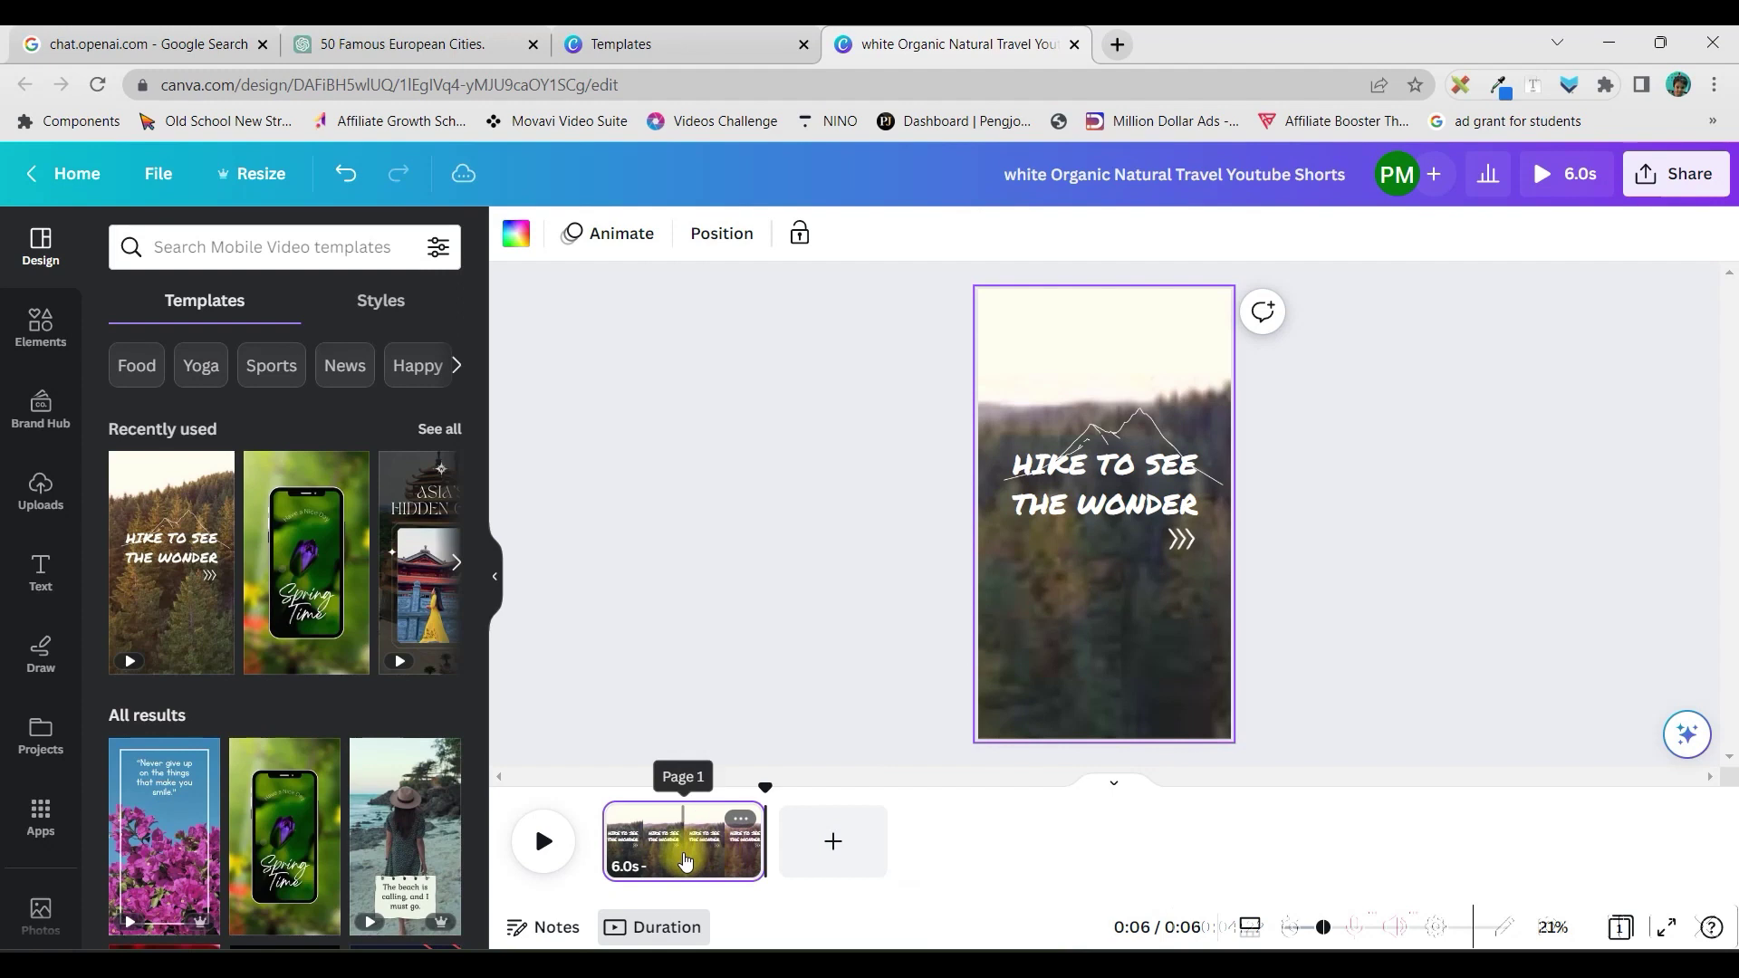
# - Delete the mountain outline and arrow graphics, then drag the title text lower
pyautogui.click(685, 860)
pyautogui.click(1109, 420)
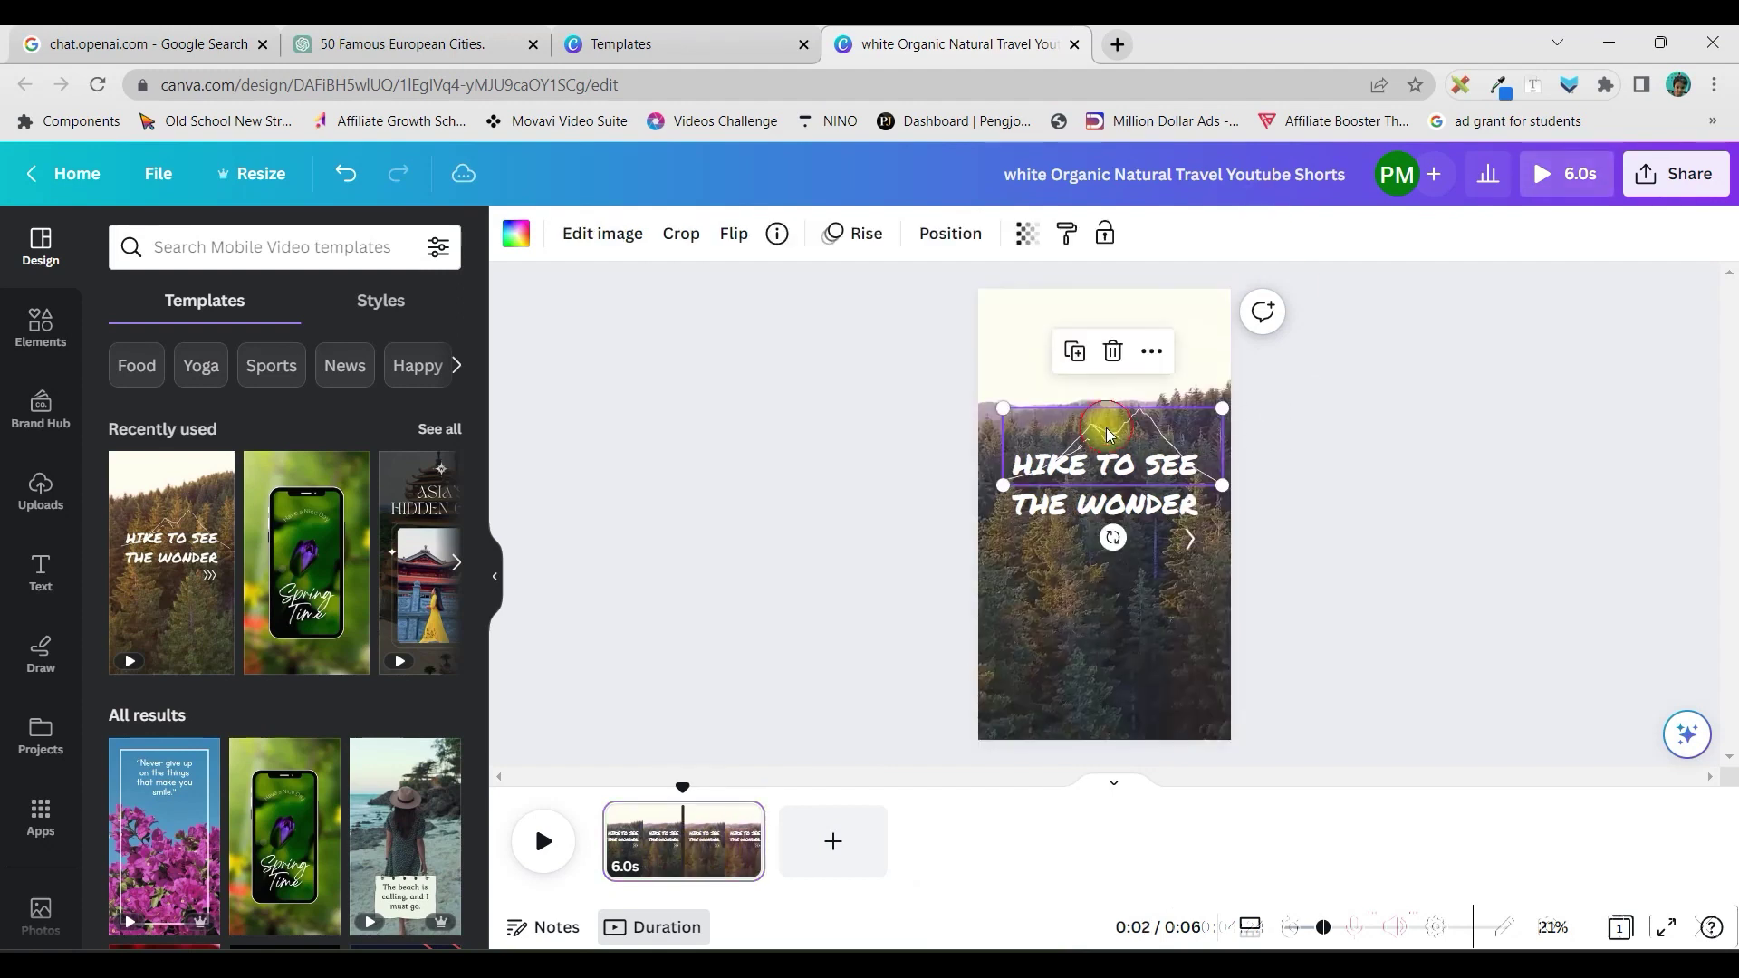
pyautogui.press('Delete')
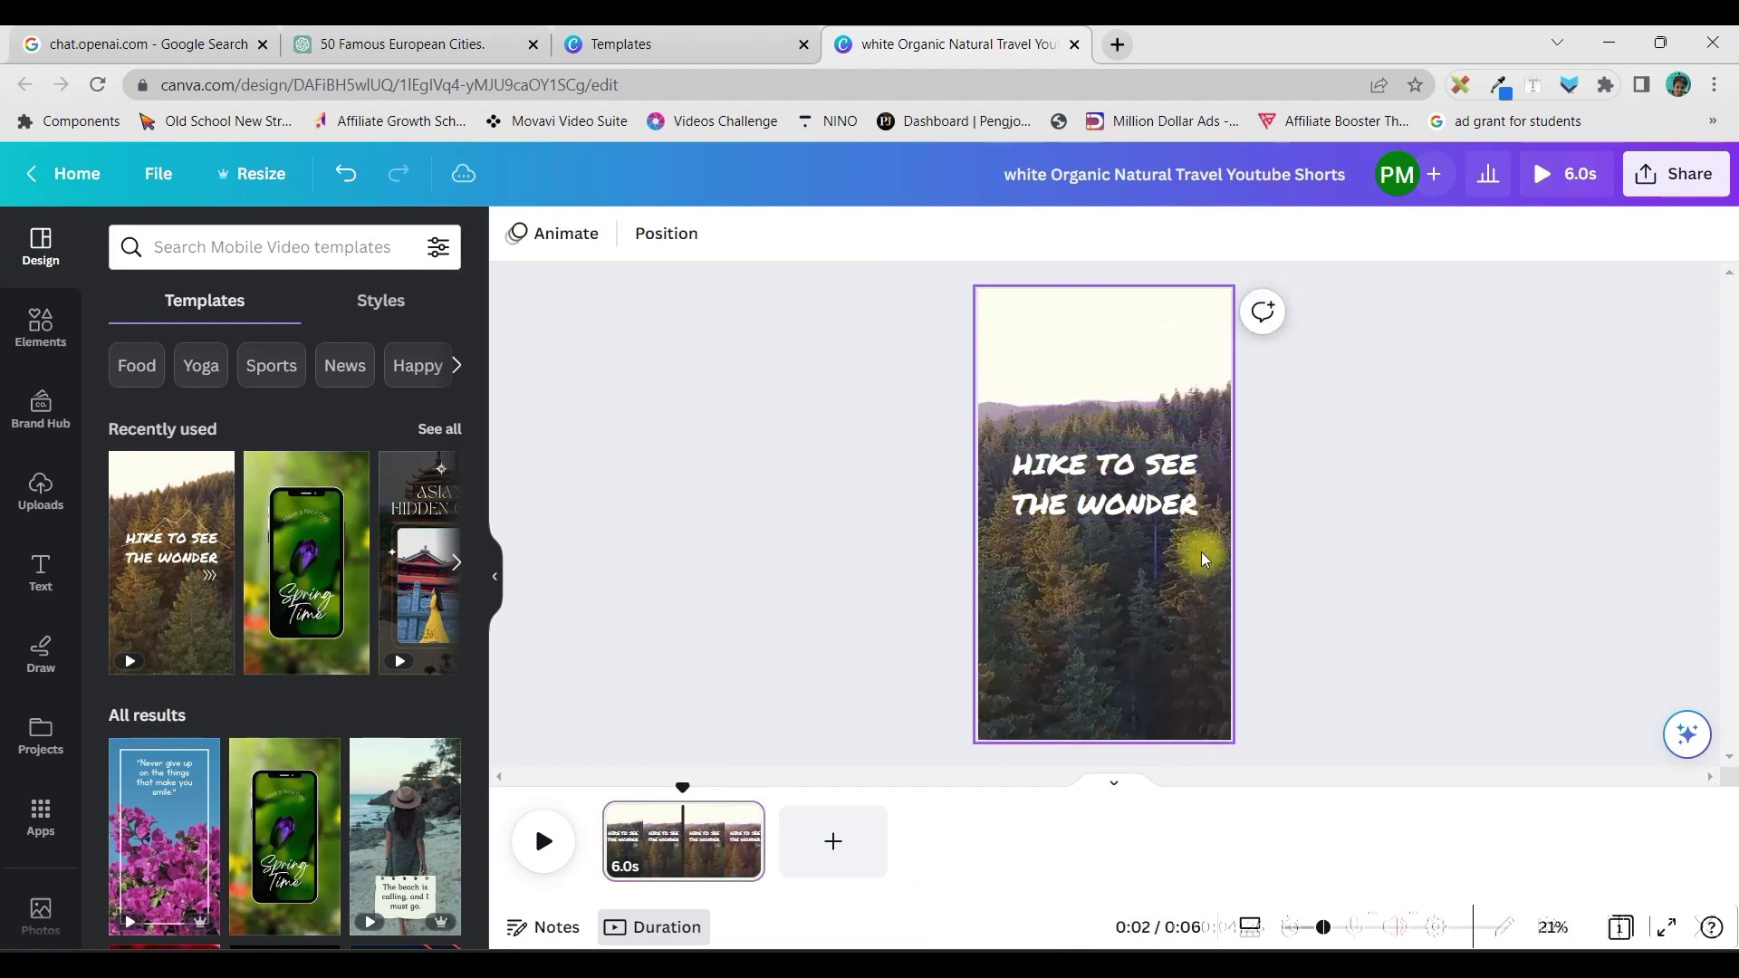
pyautogui.click(1183, 540)
pyautogui.press('Delete')
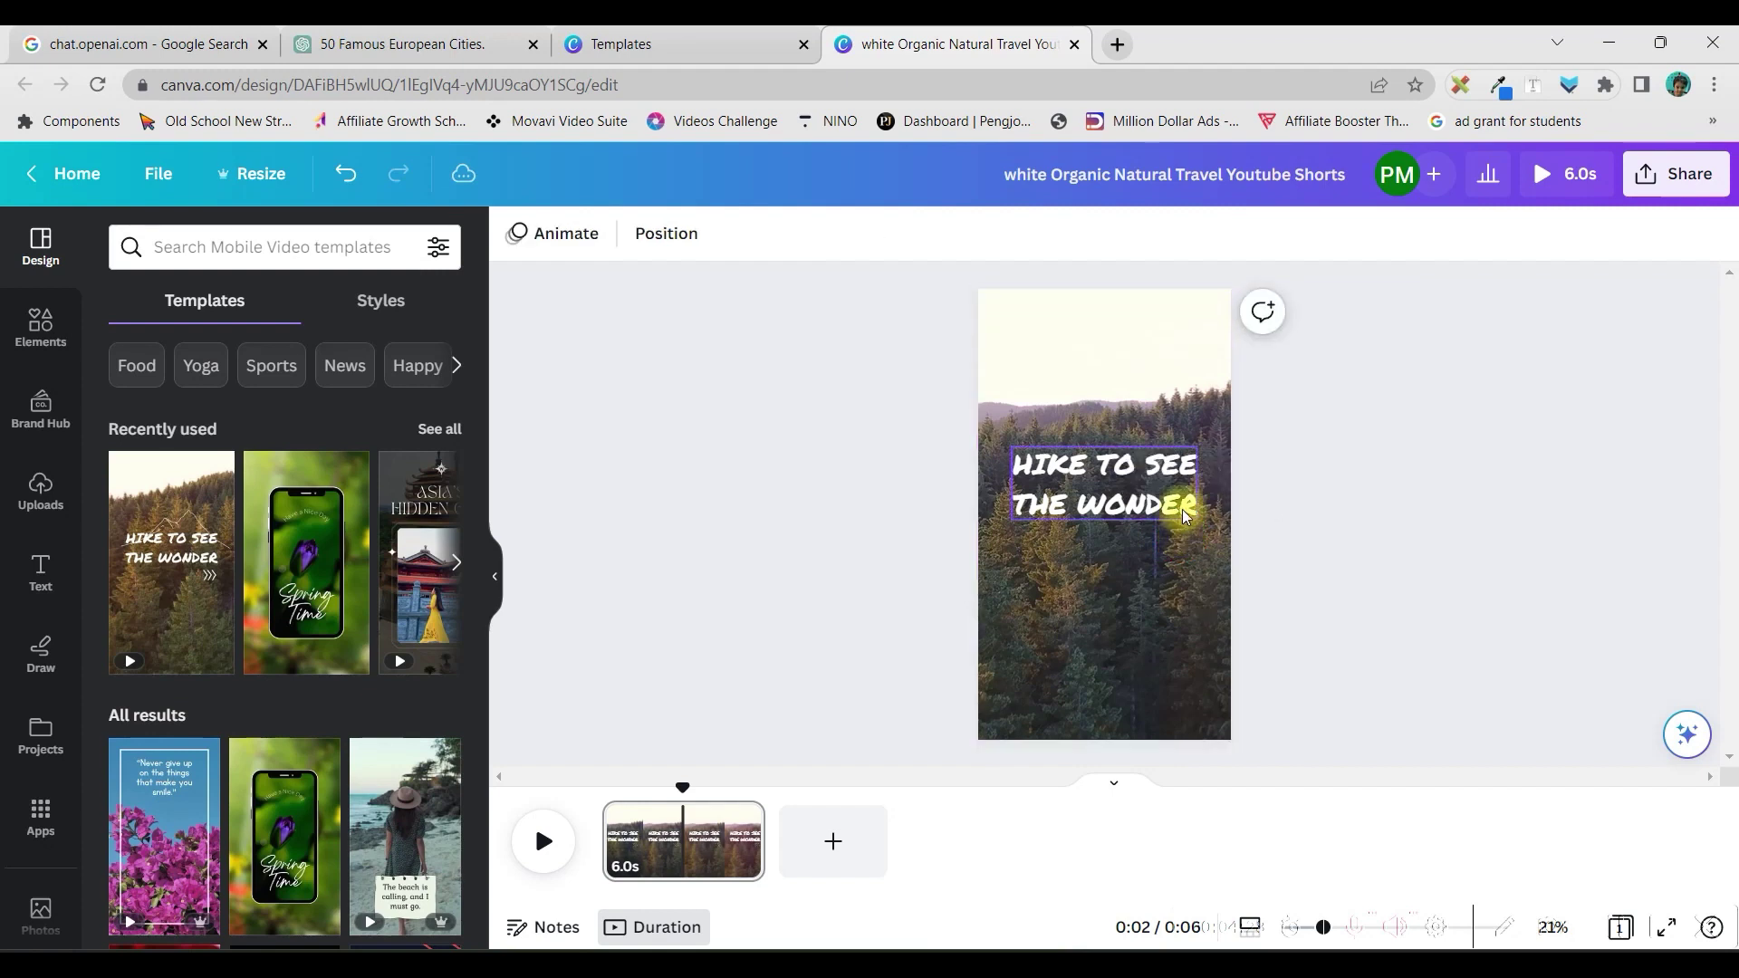
pyautogui.click(1180, 507)
pyautogui.moveTo(1181, 507); pyautogui.dragTo(1181, 643)
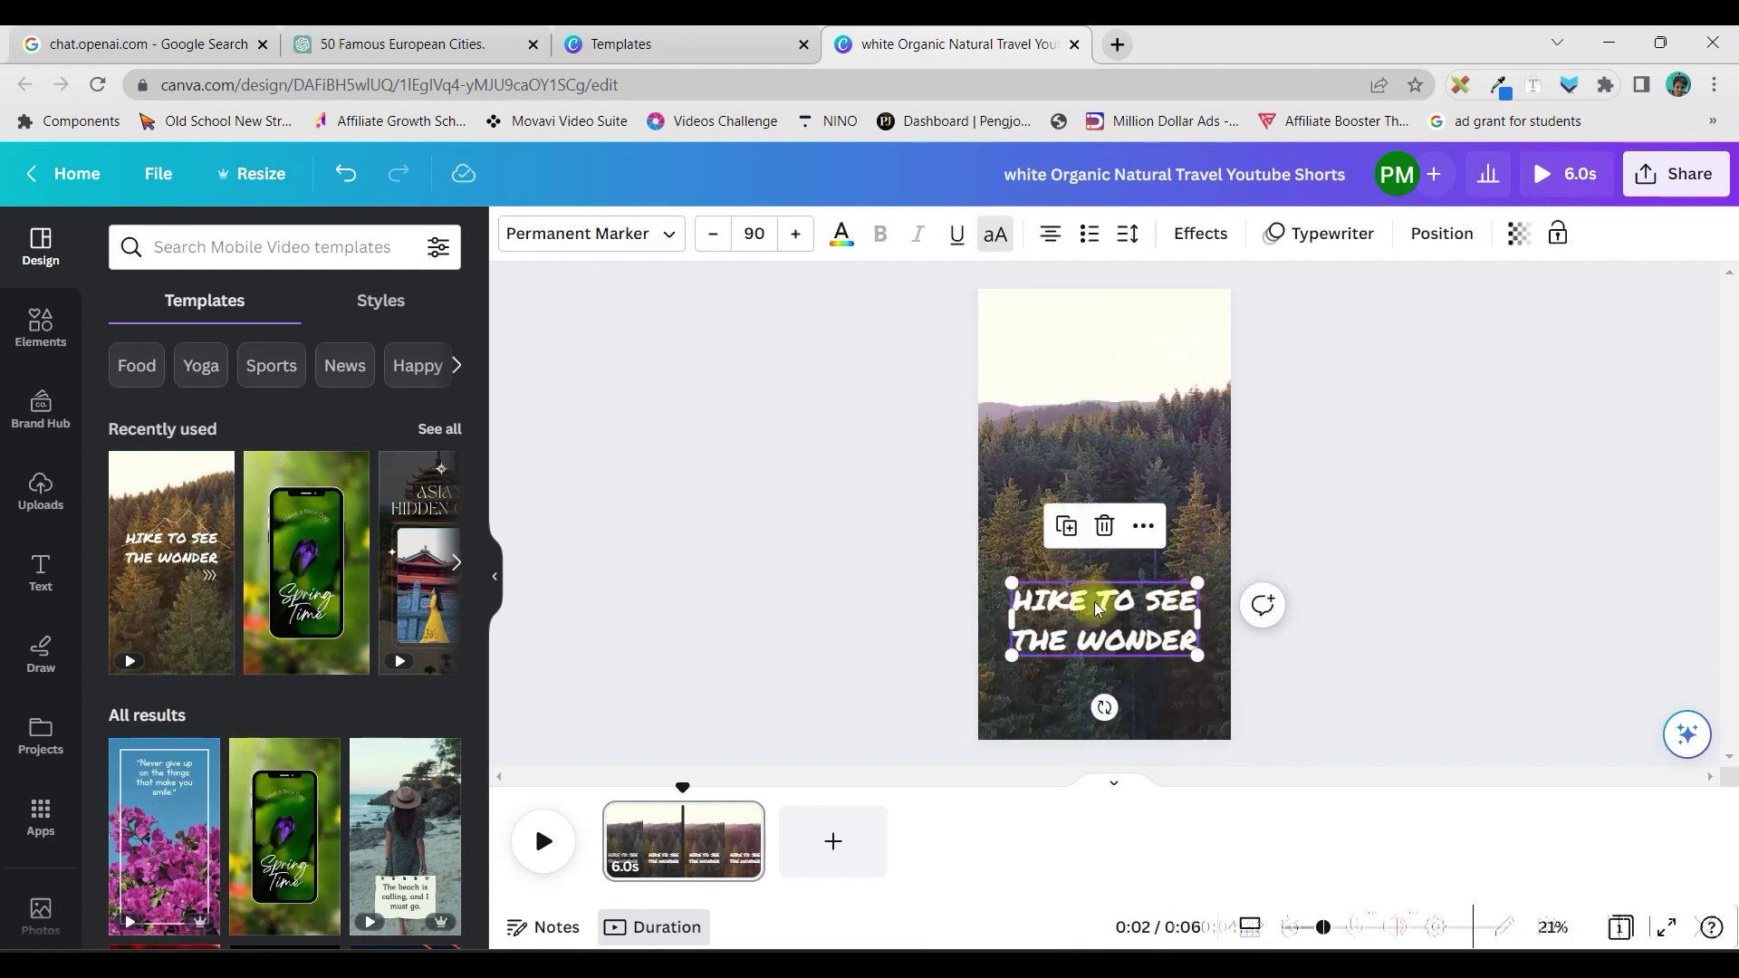
# - Duplicate the HIKE TO SEE THE WONDER title and place the copy above the original
pyautogui.click(1068, 536)
pyautogui.moveTo(1133, 614); pyautogui.dragTo(1155, 576)
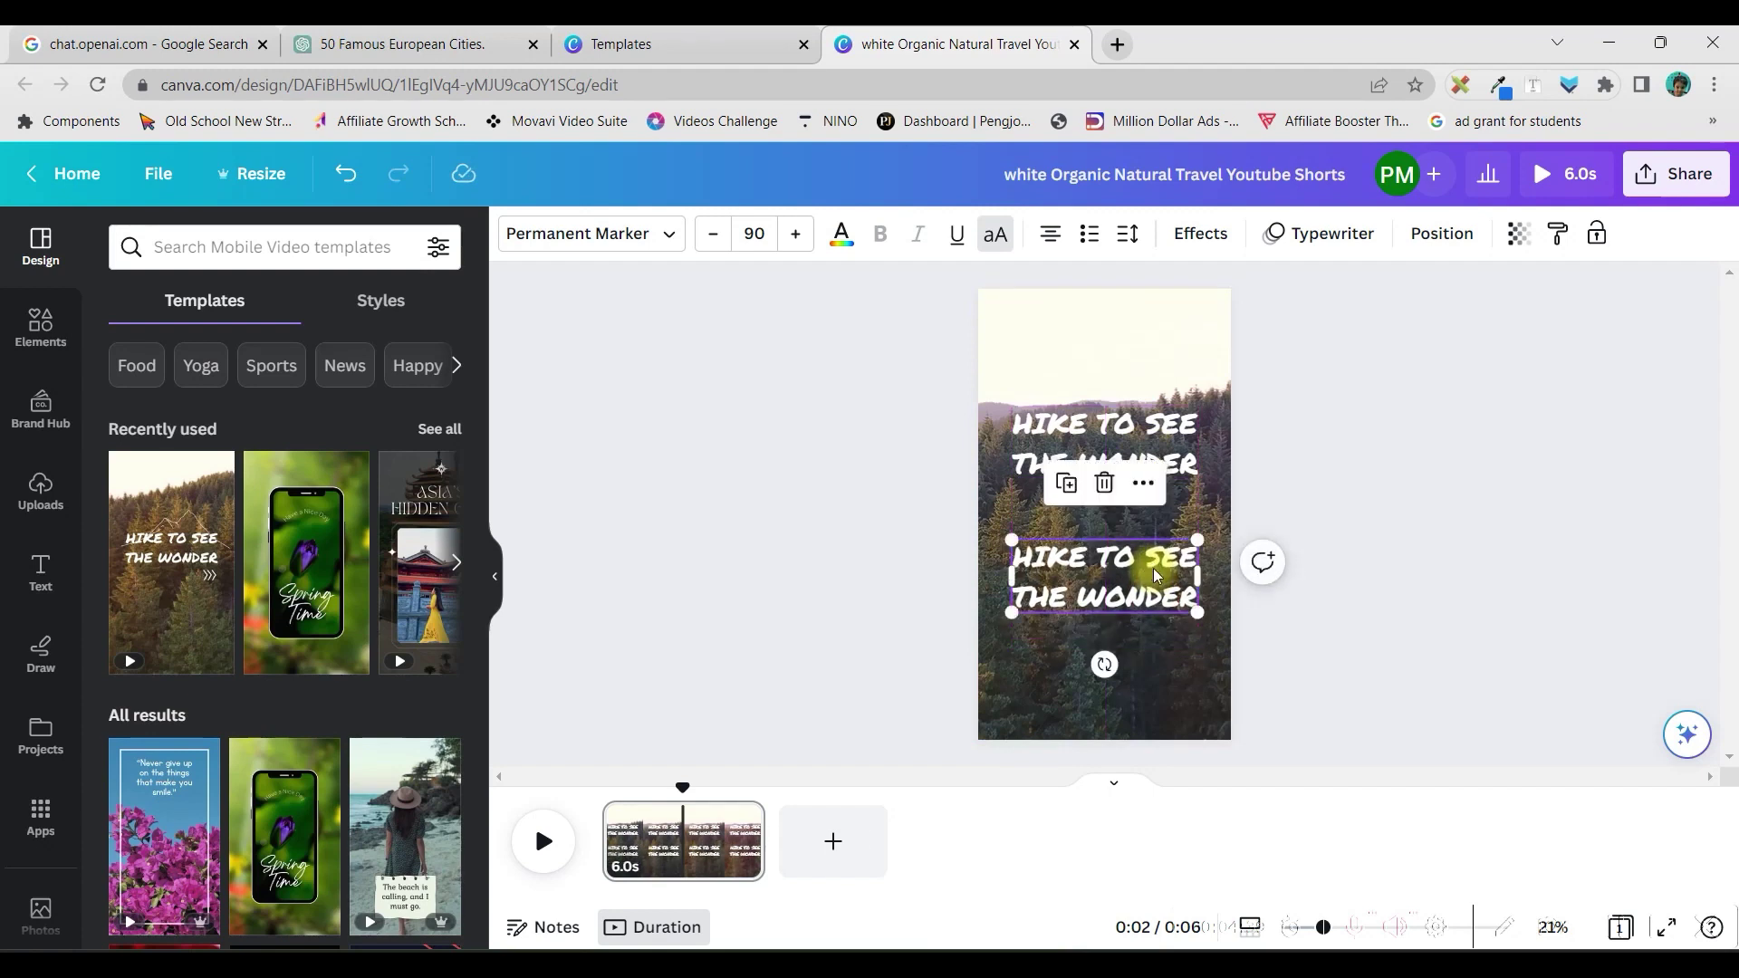
pyautogui.click(1057, 421)
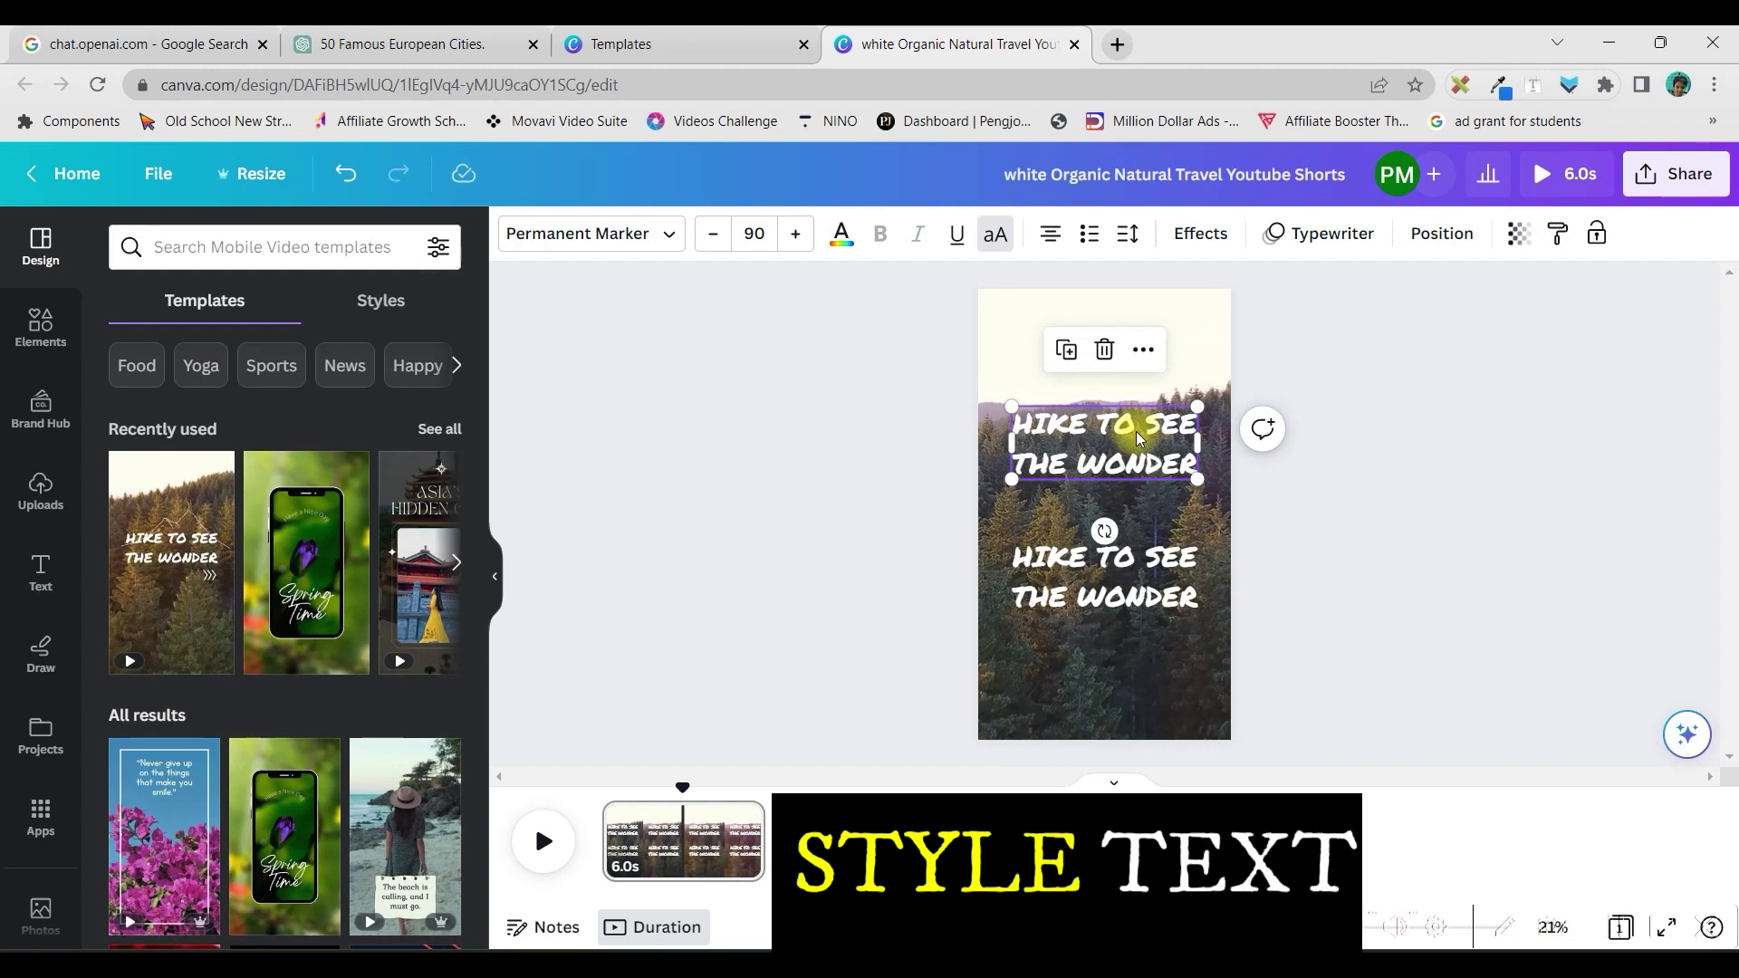
# - Give the upper title a thick black outline effect
pyautogui.doubleClick(1133, 431)
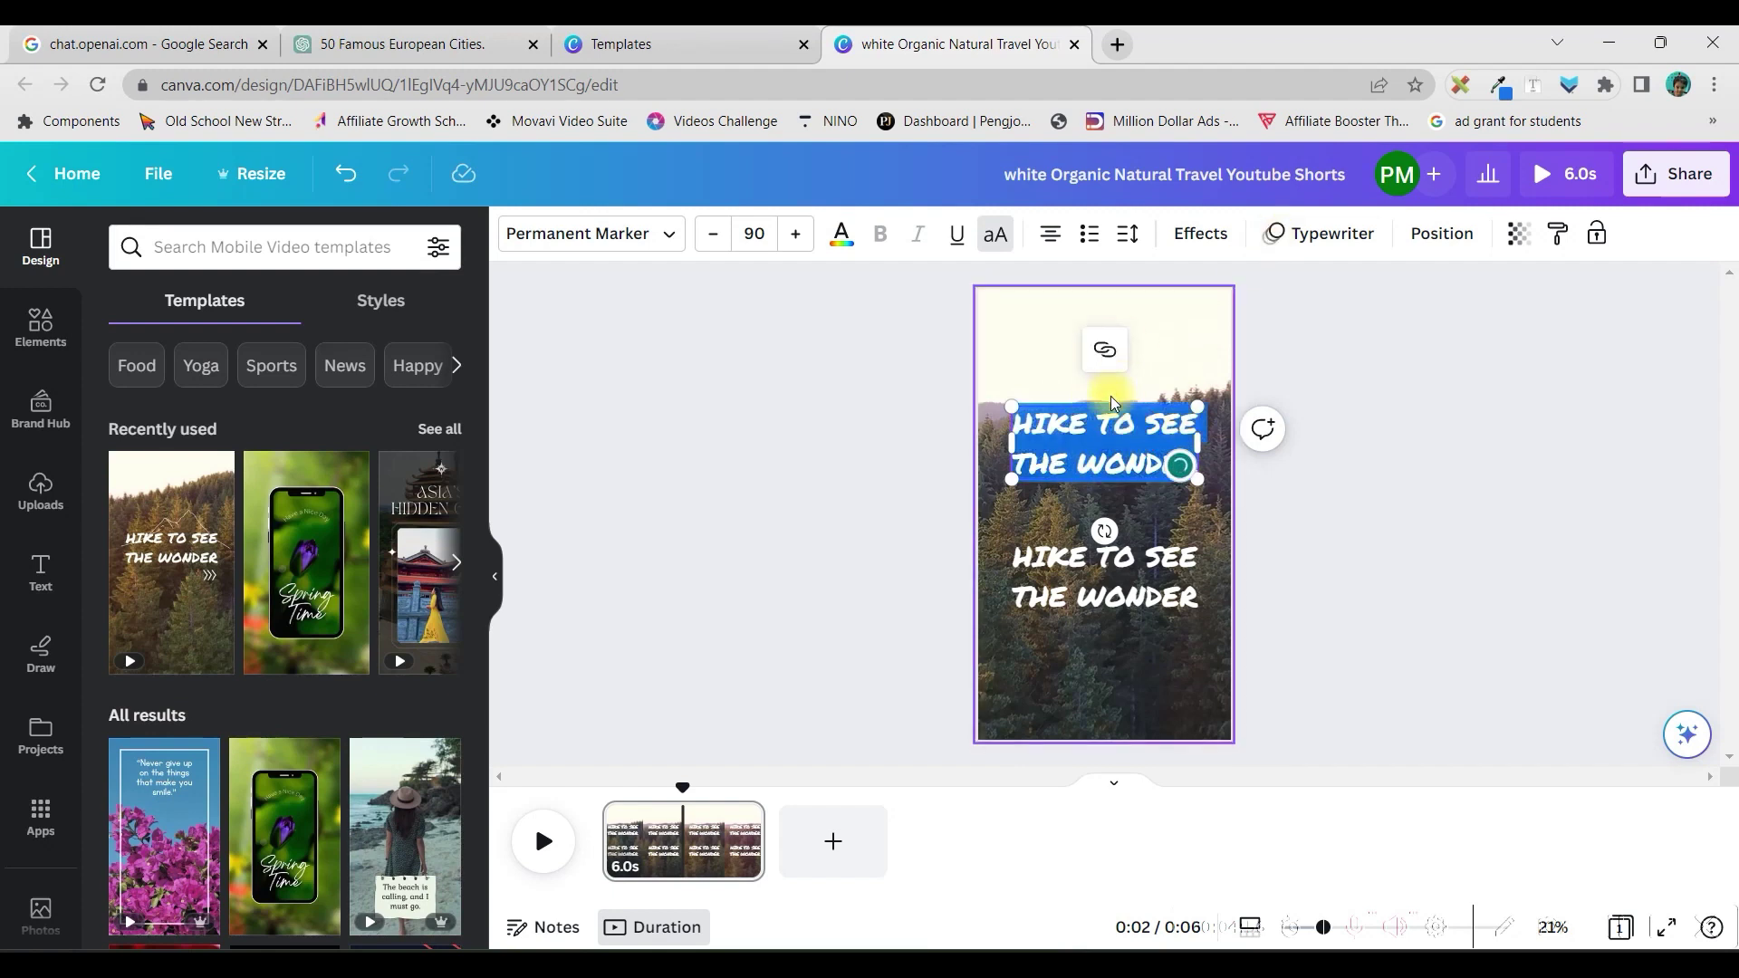
pyautogui.click(1200, 233)
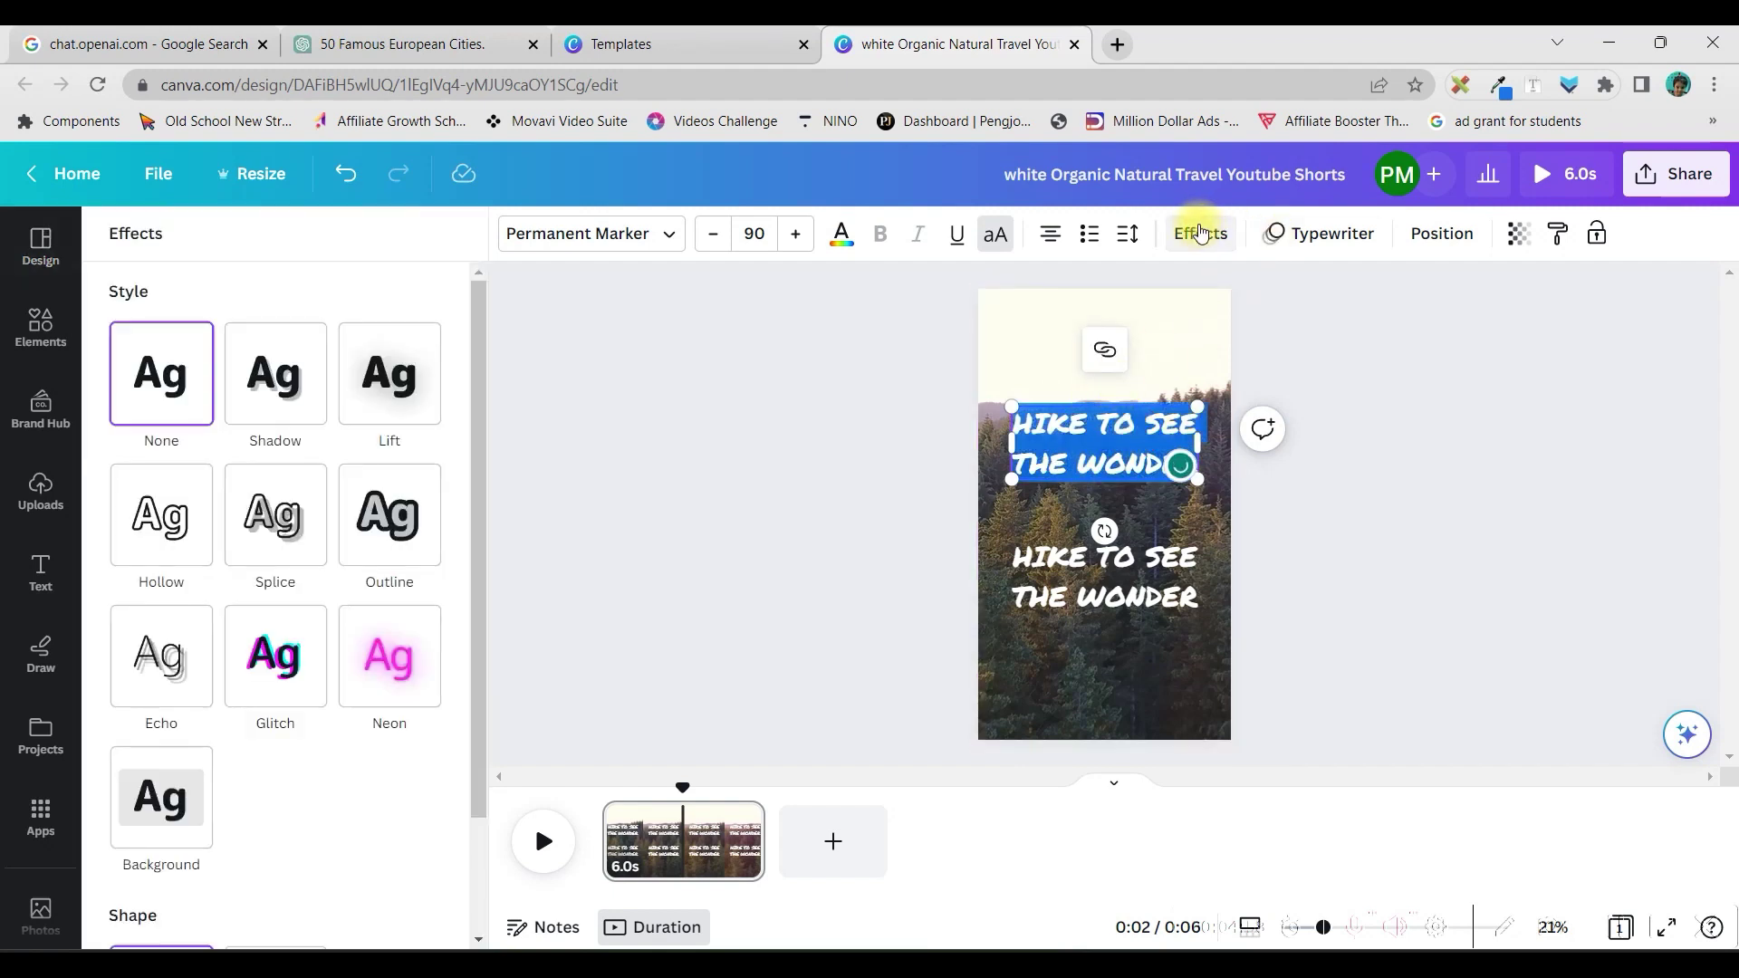
pyautogui.click(384, 517)
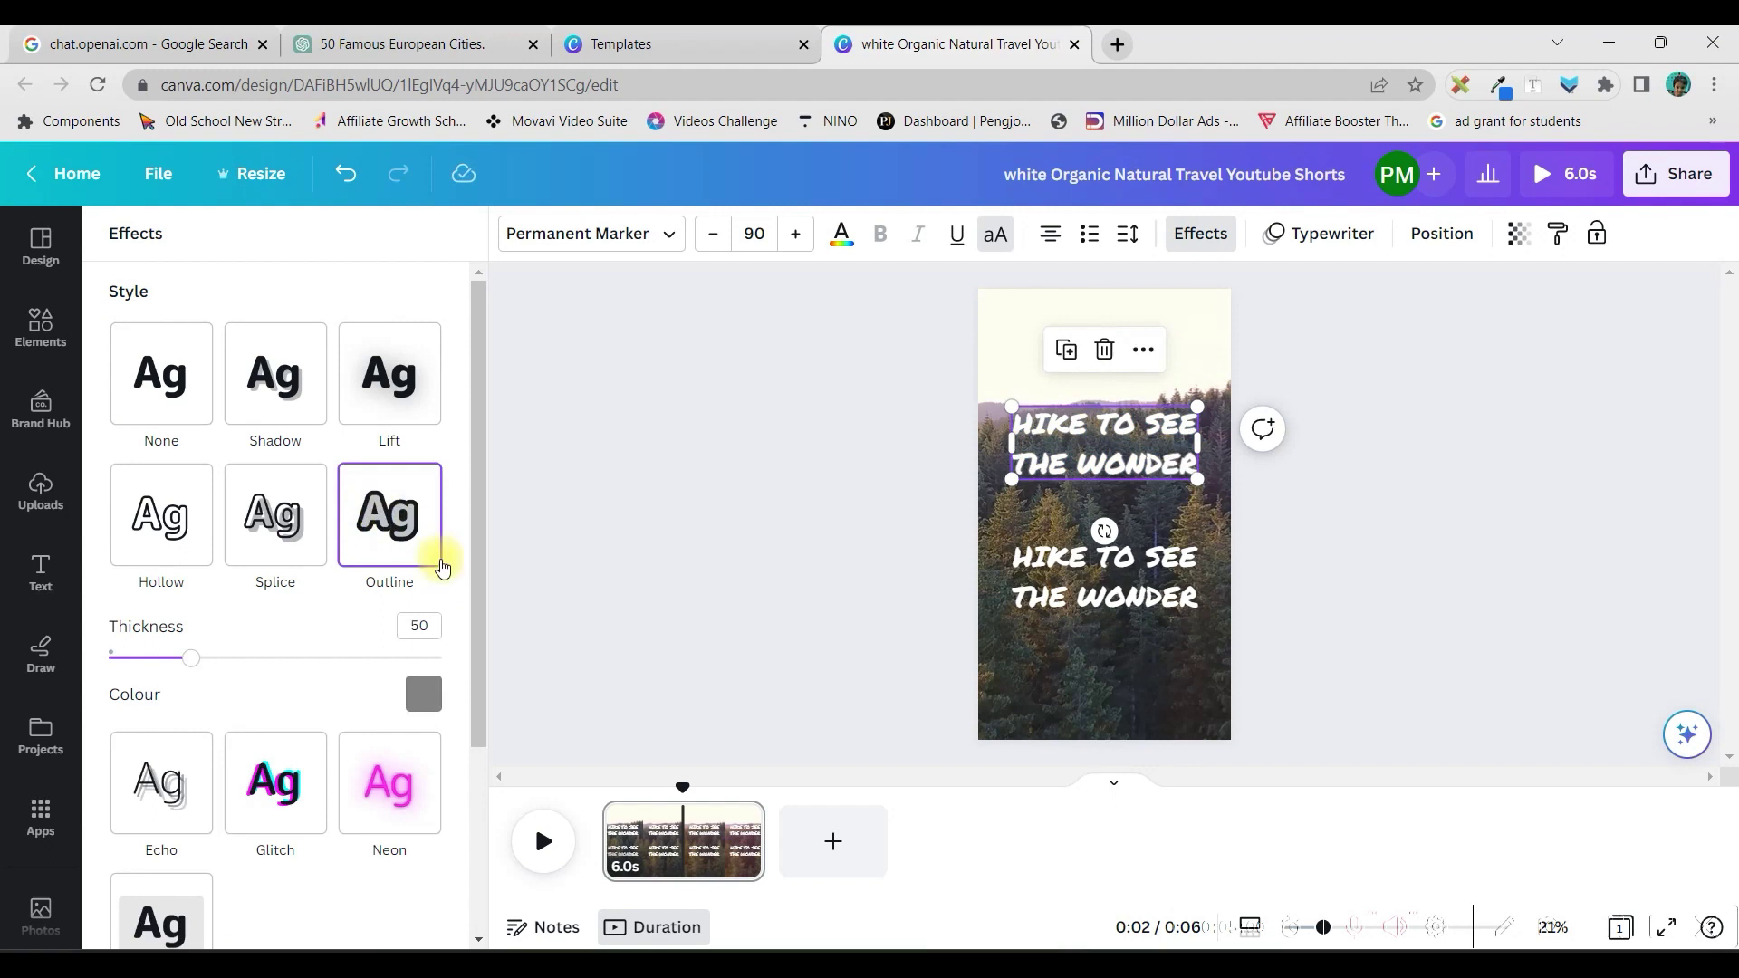
pyautogui.moveTo(242, 661); pyautogui.dragTo(323, 661)
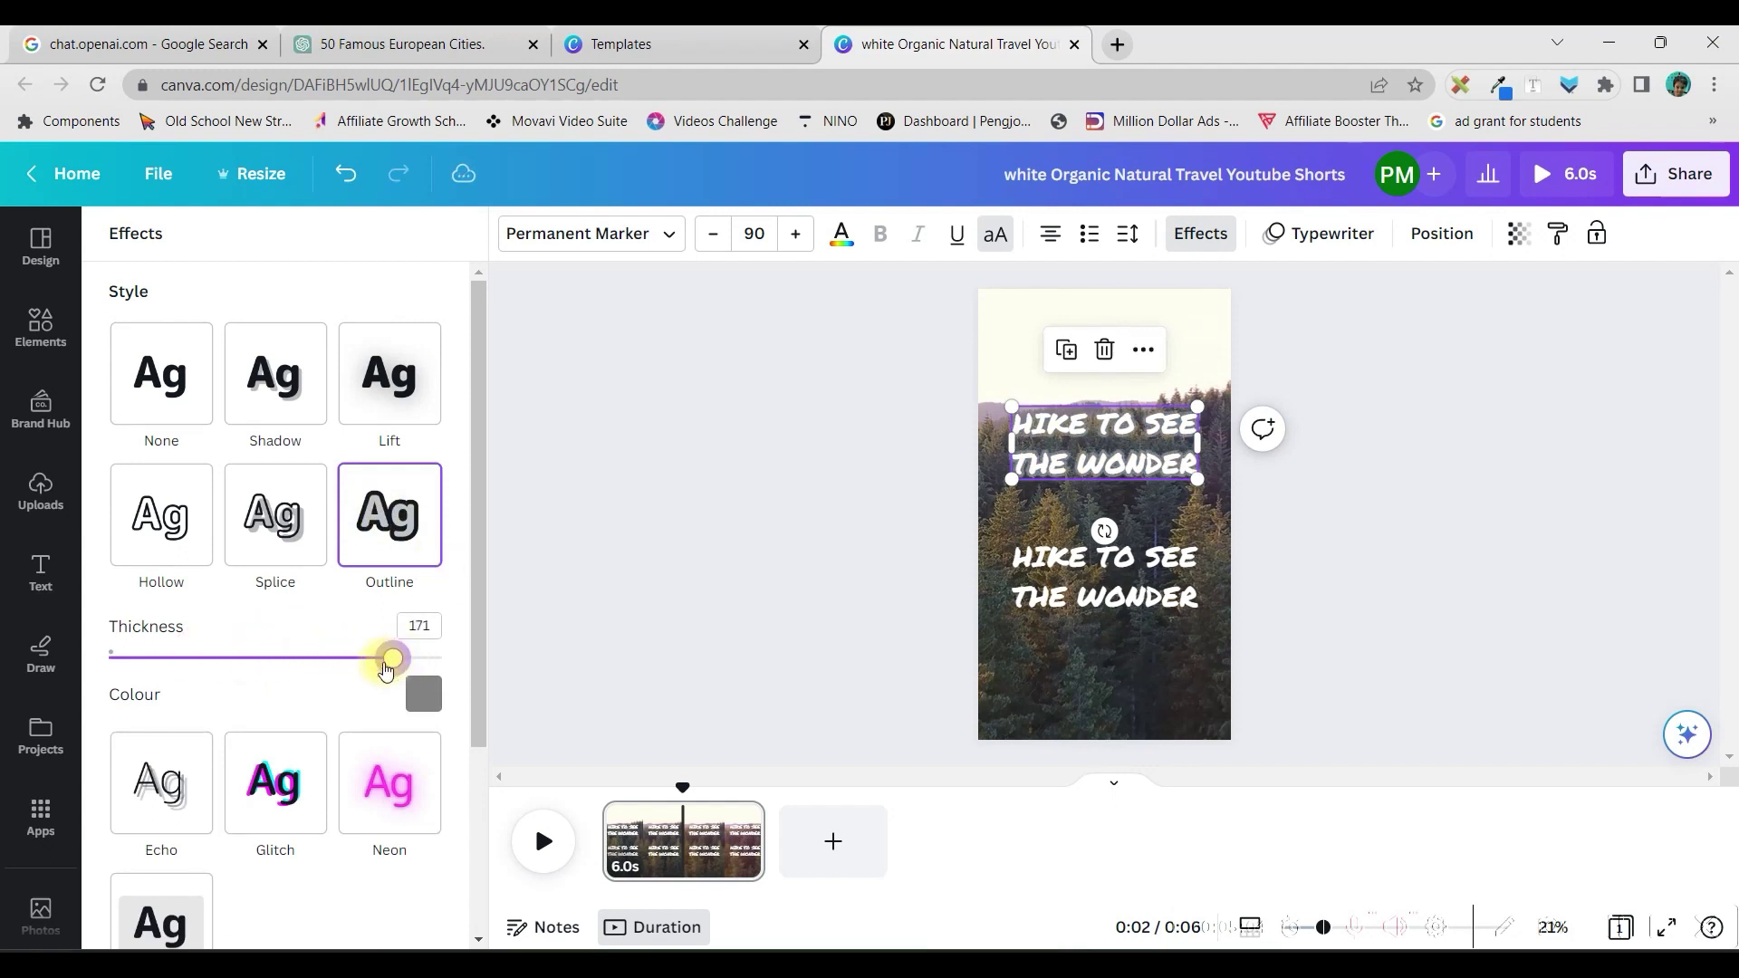
pyautogui.click(422, 695)
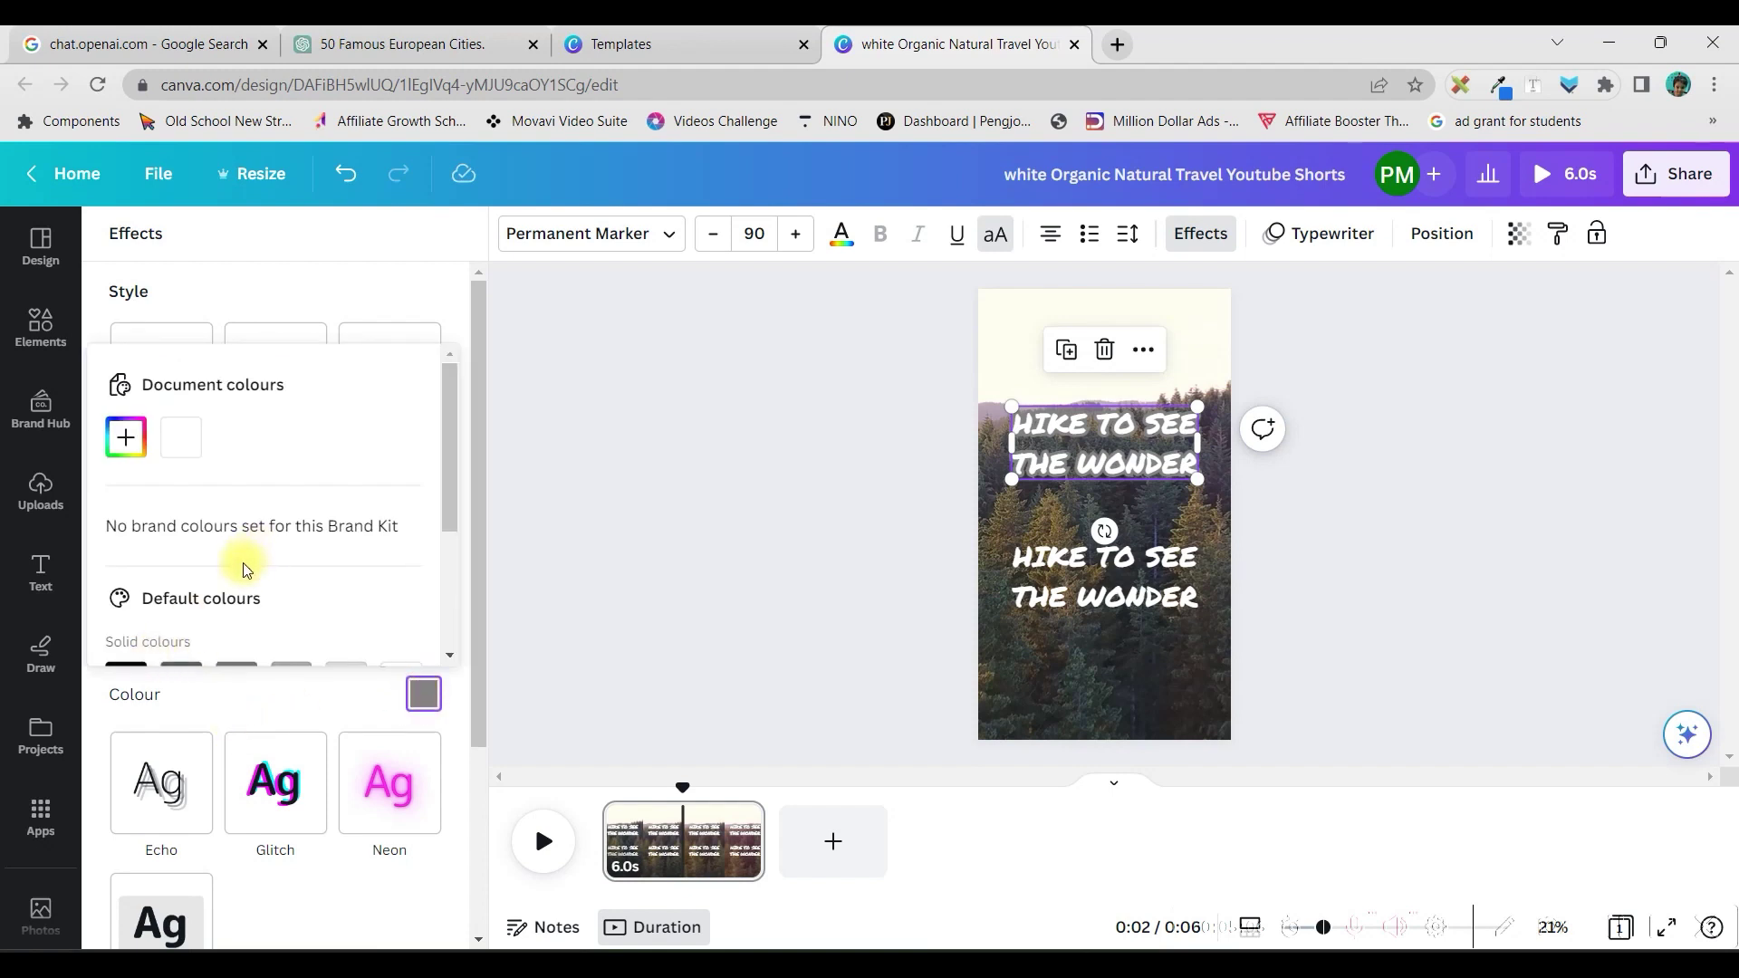
pyautogui.scroll(-3, 245, 569)
pyautogui.click(130, 469)
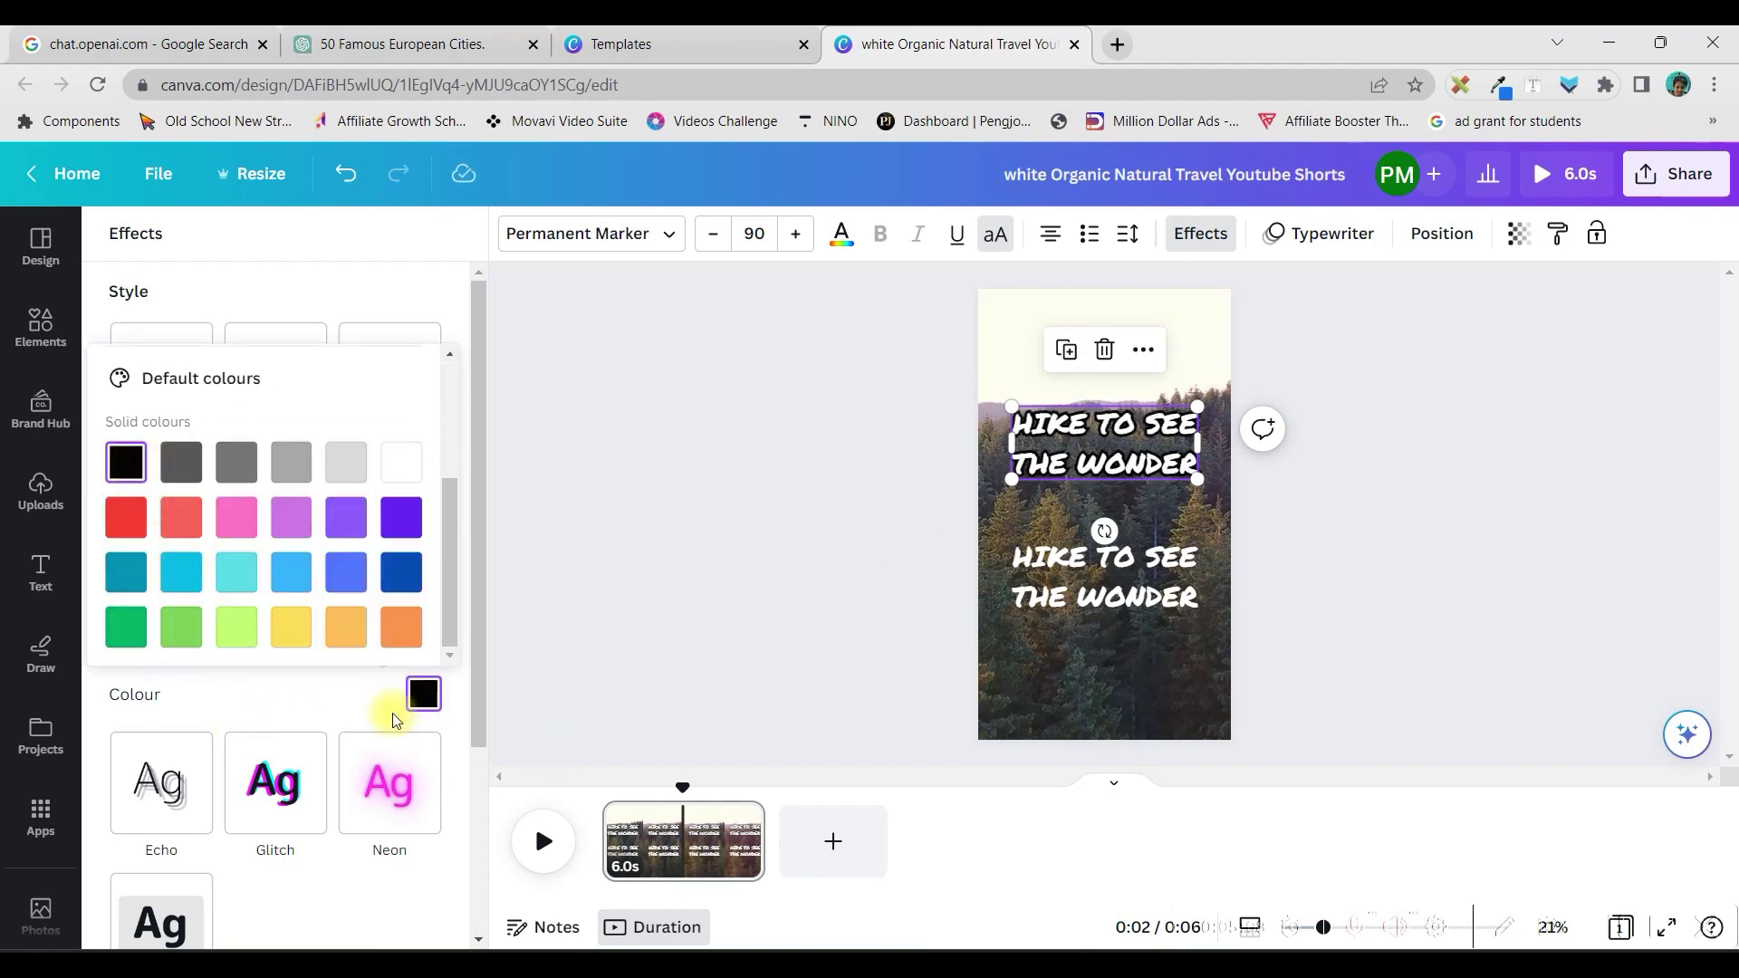
pyautogui.click(596, 605)
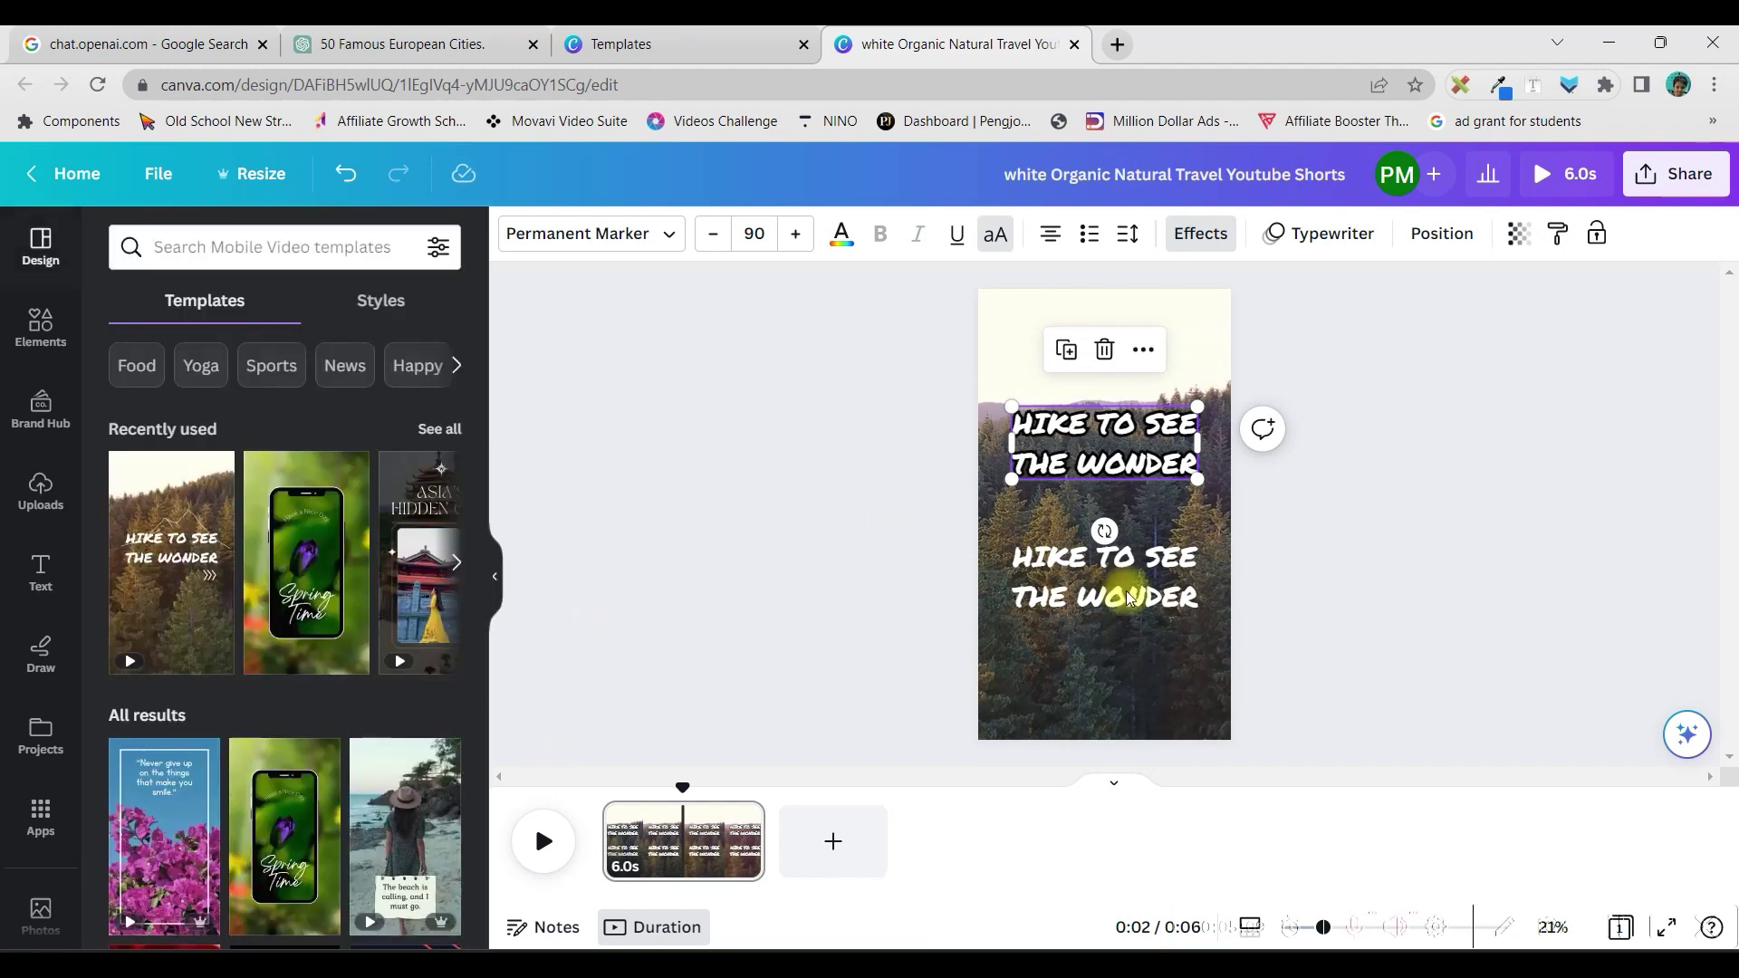
# - Change the upper title's text colour to lime green
pyautogui.doubleClick(1101, 435)
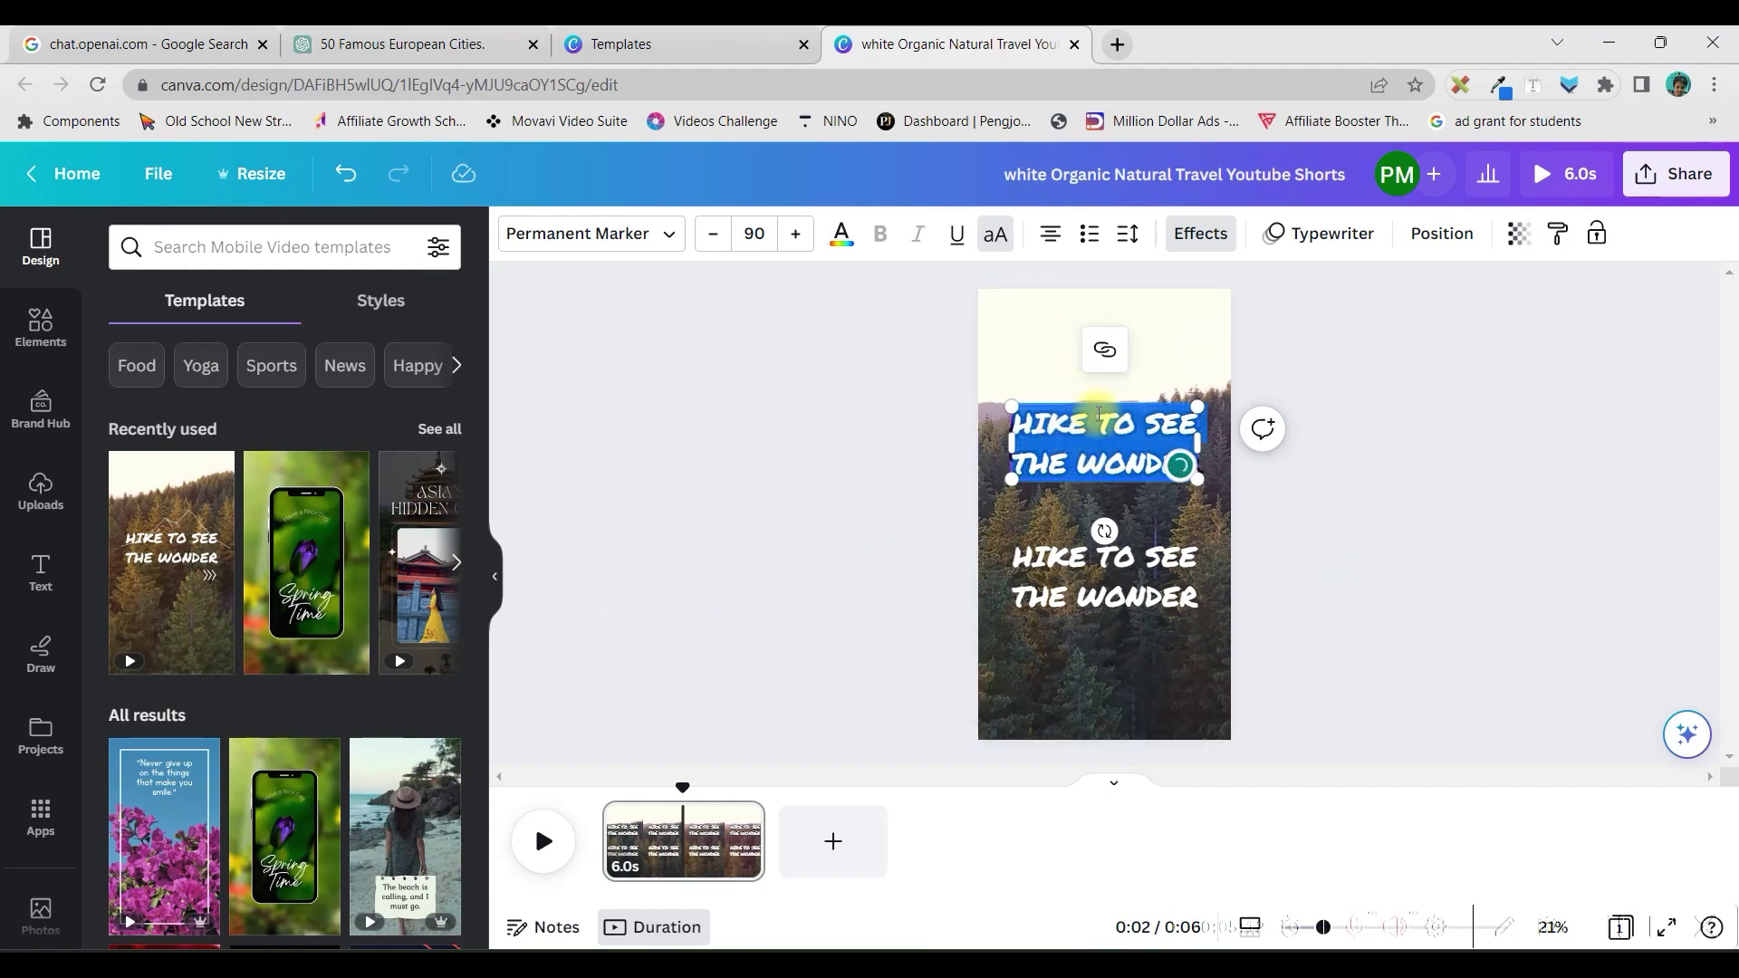
pyautogui.click(837, 246)
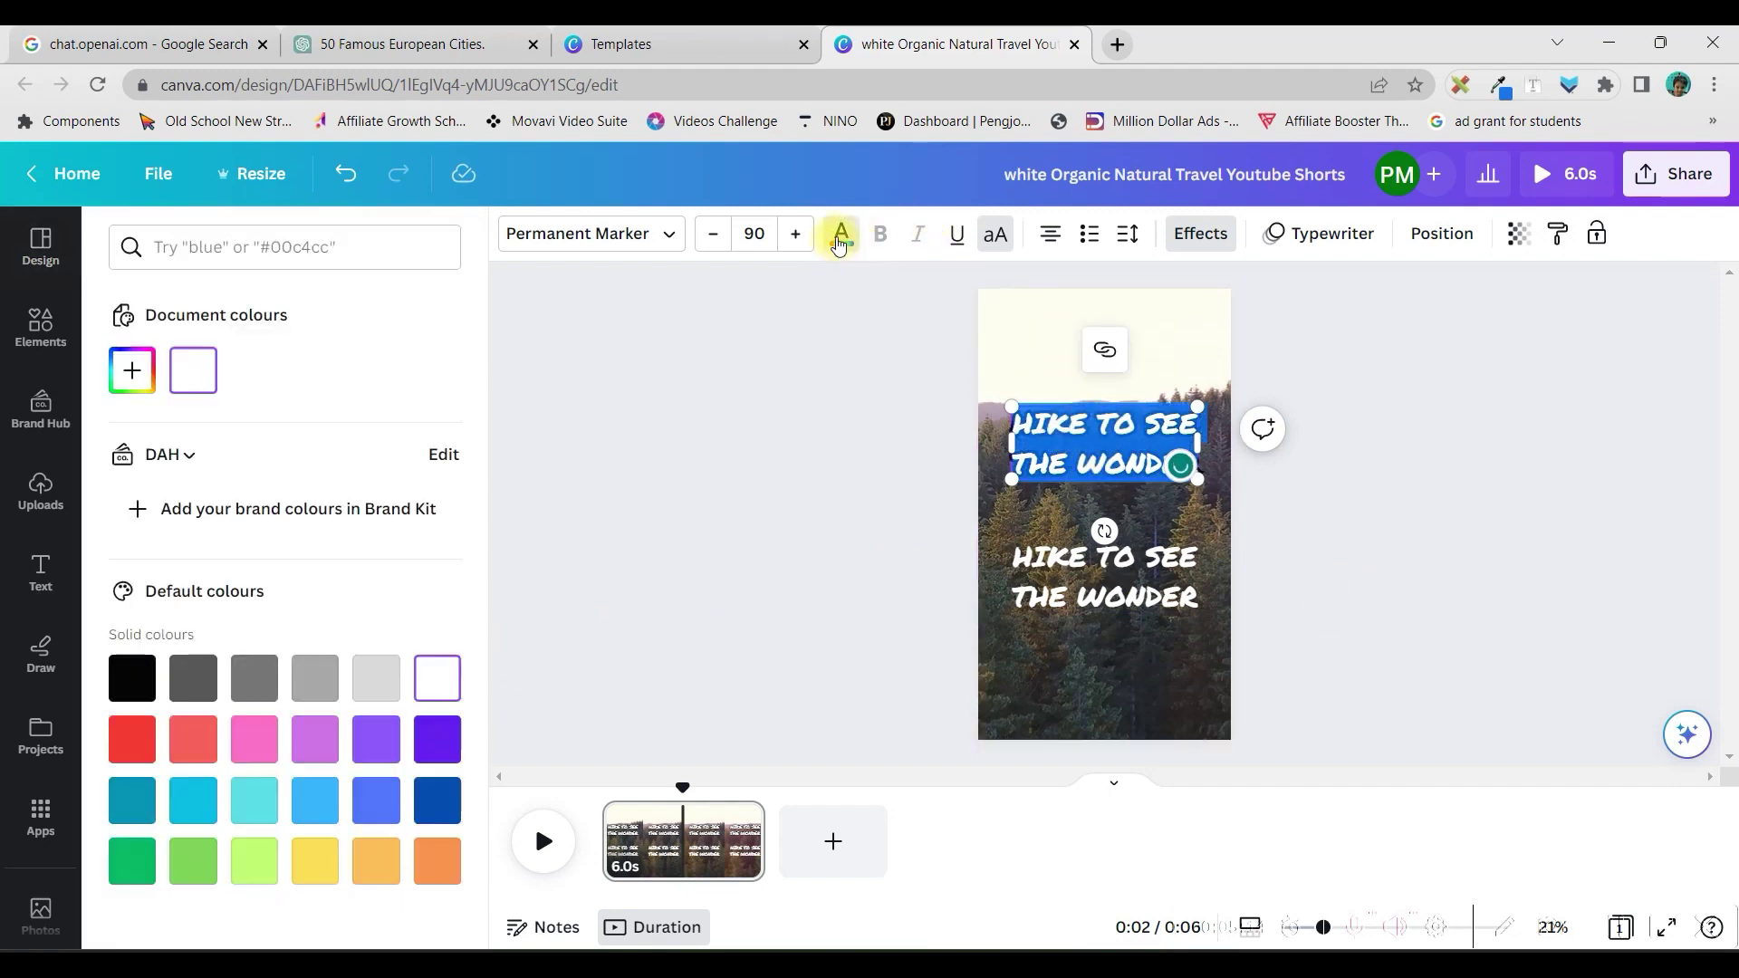
pyautogui.click(252, 865)
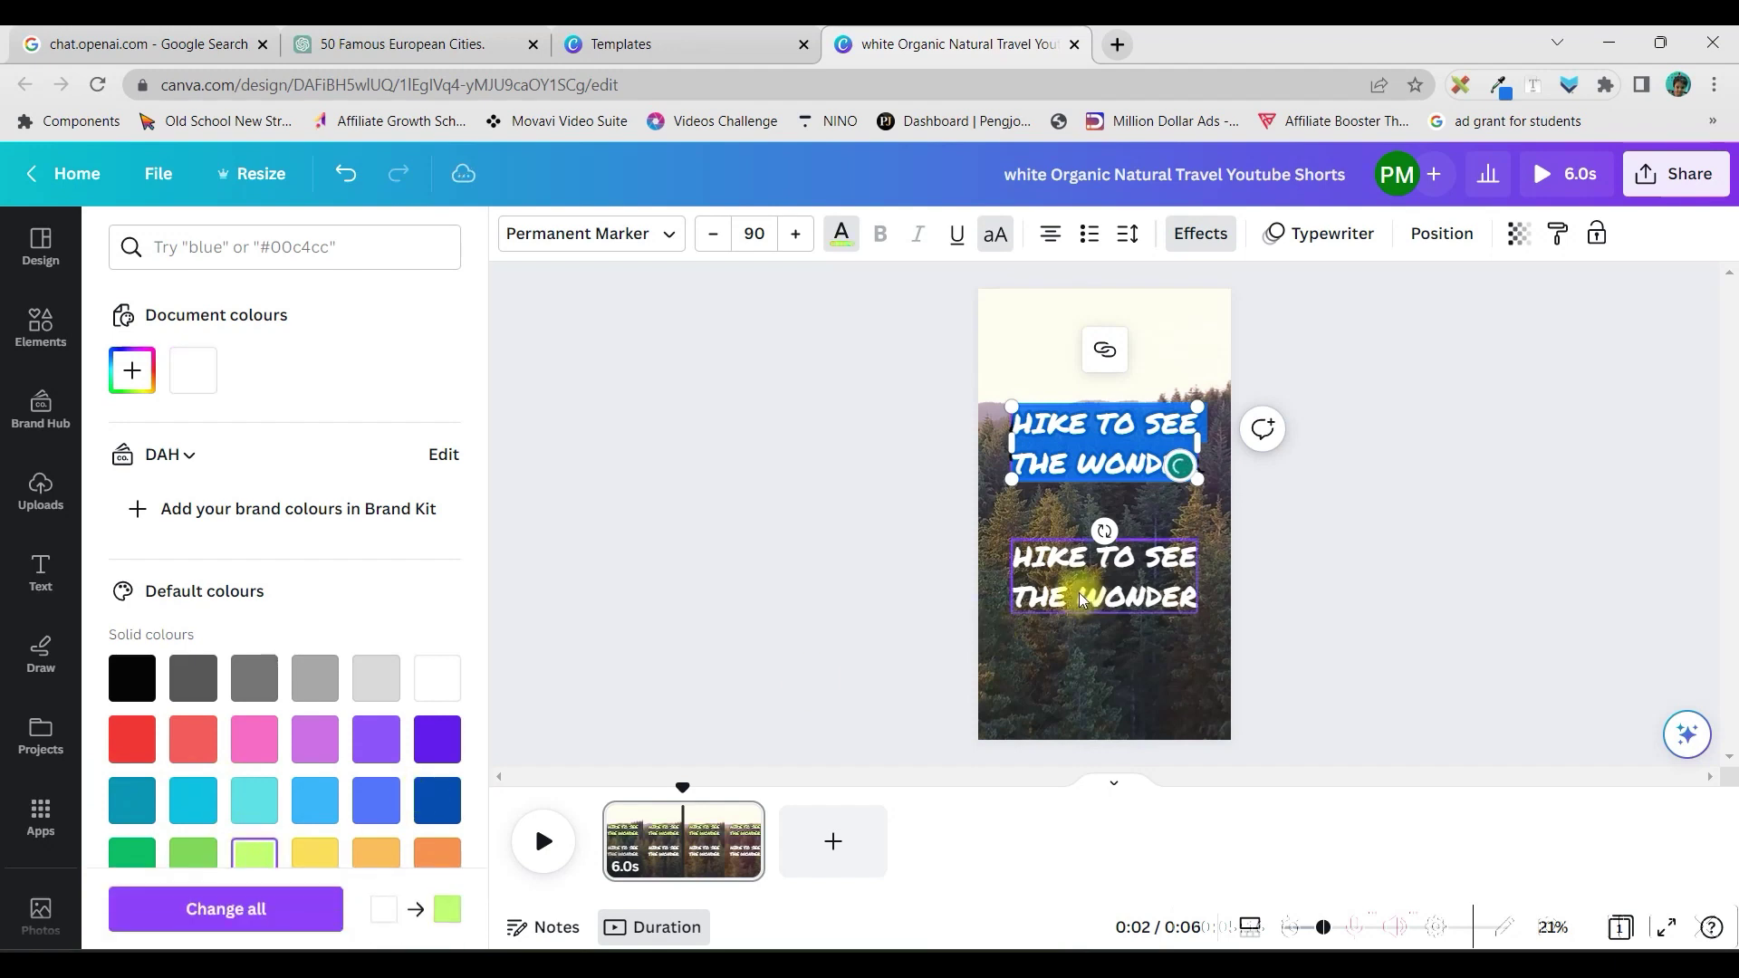
pyautogui.click(1172, 706)
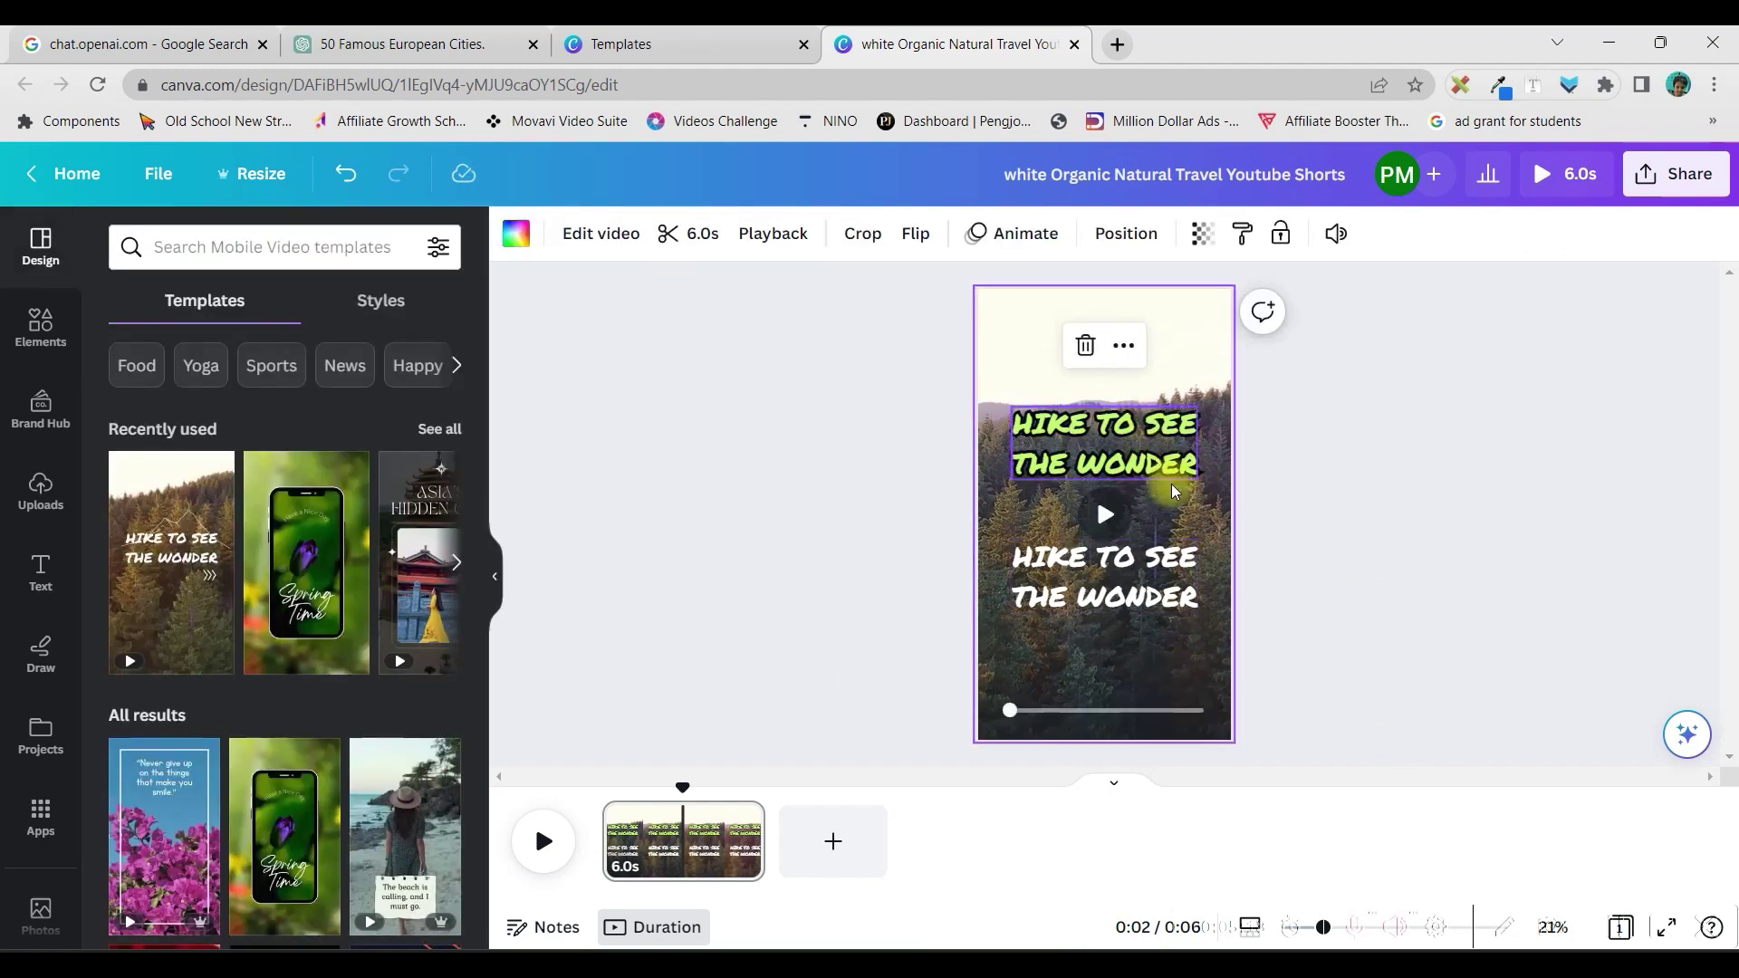
# - Shrink the lower white title slightly to size 79
pyautogui.click(1151, 570)
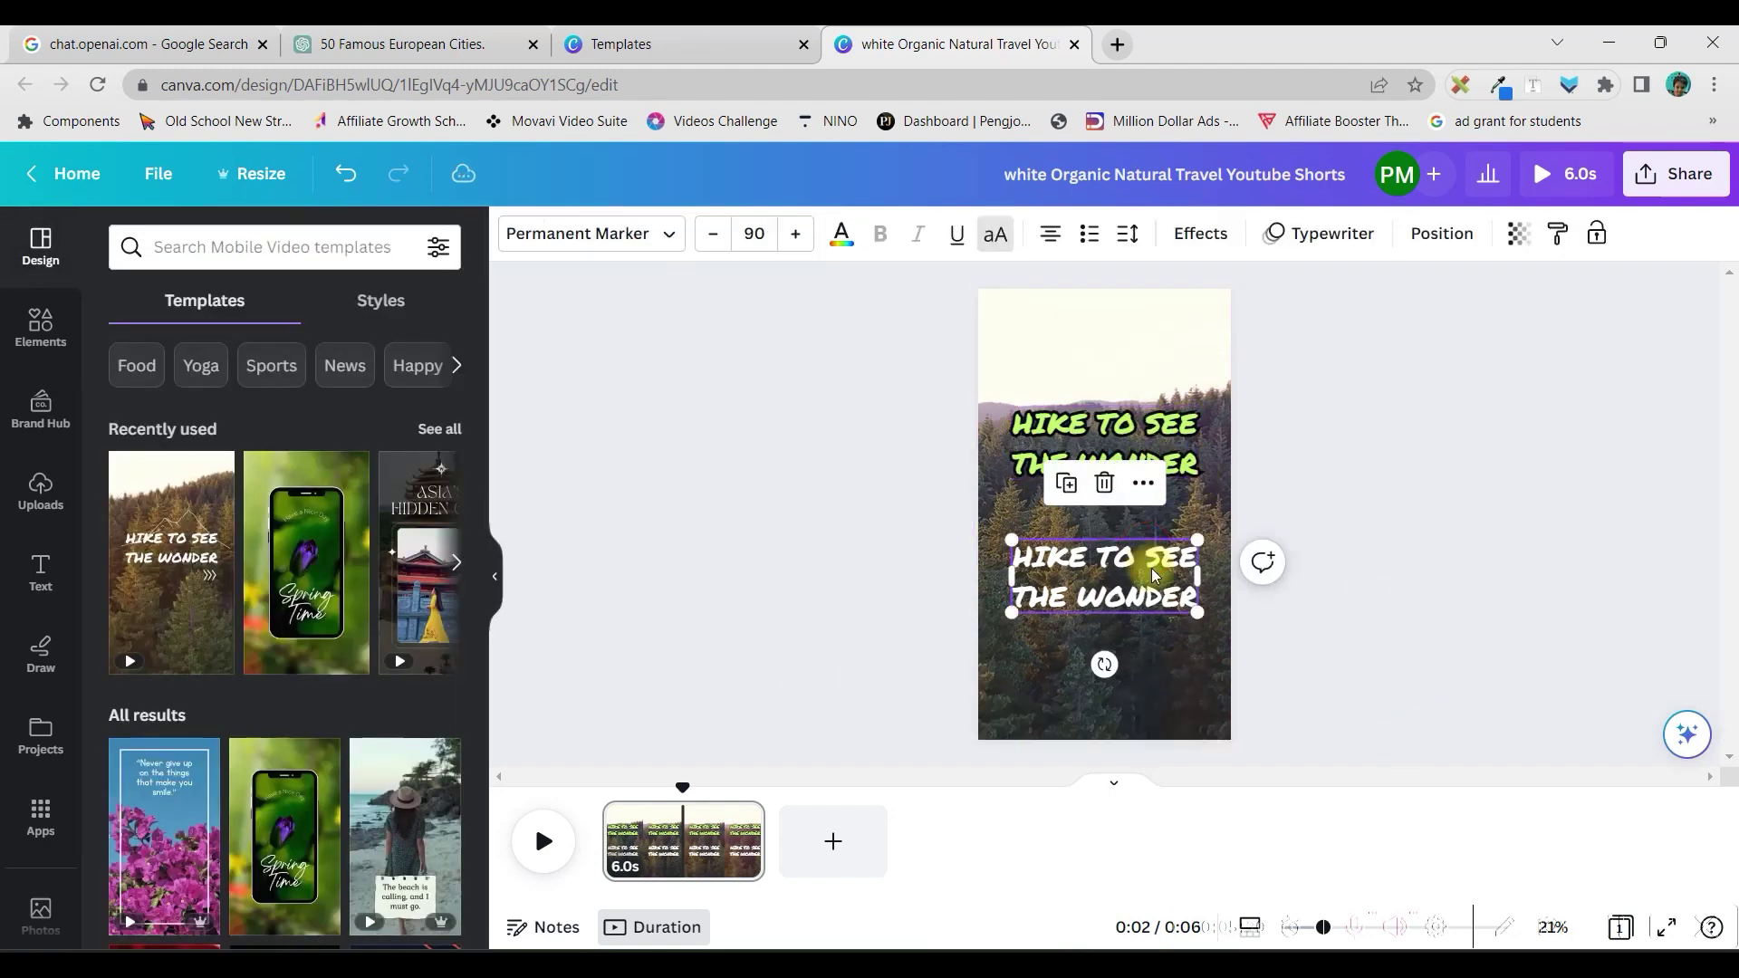
pyautogui.moveTo(1191, 612); pyautogui.dragTo(1118, 555)
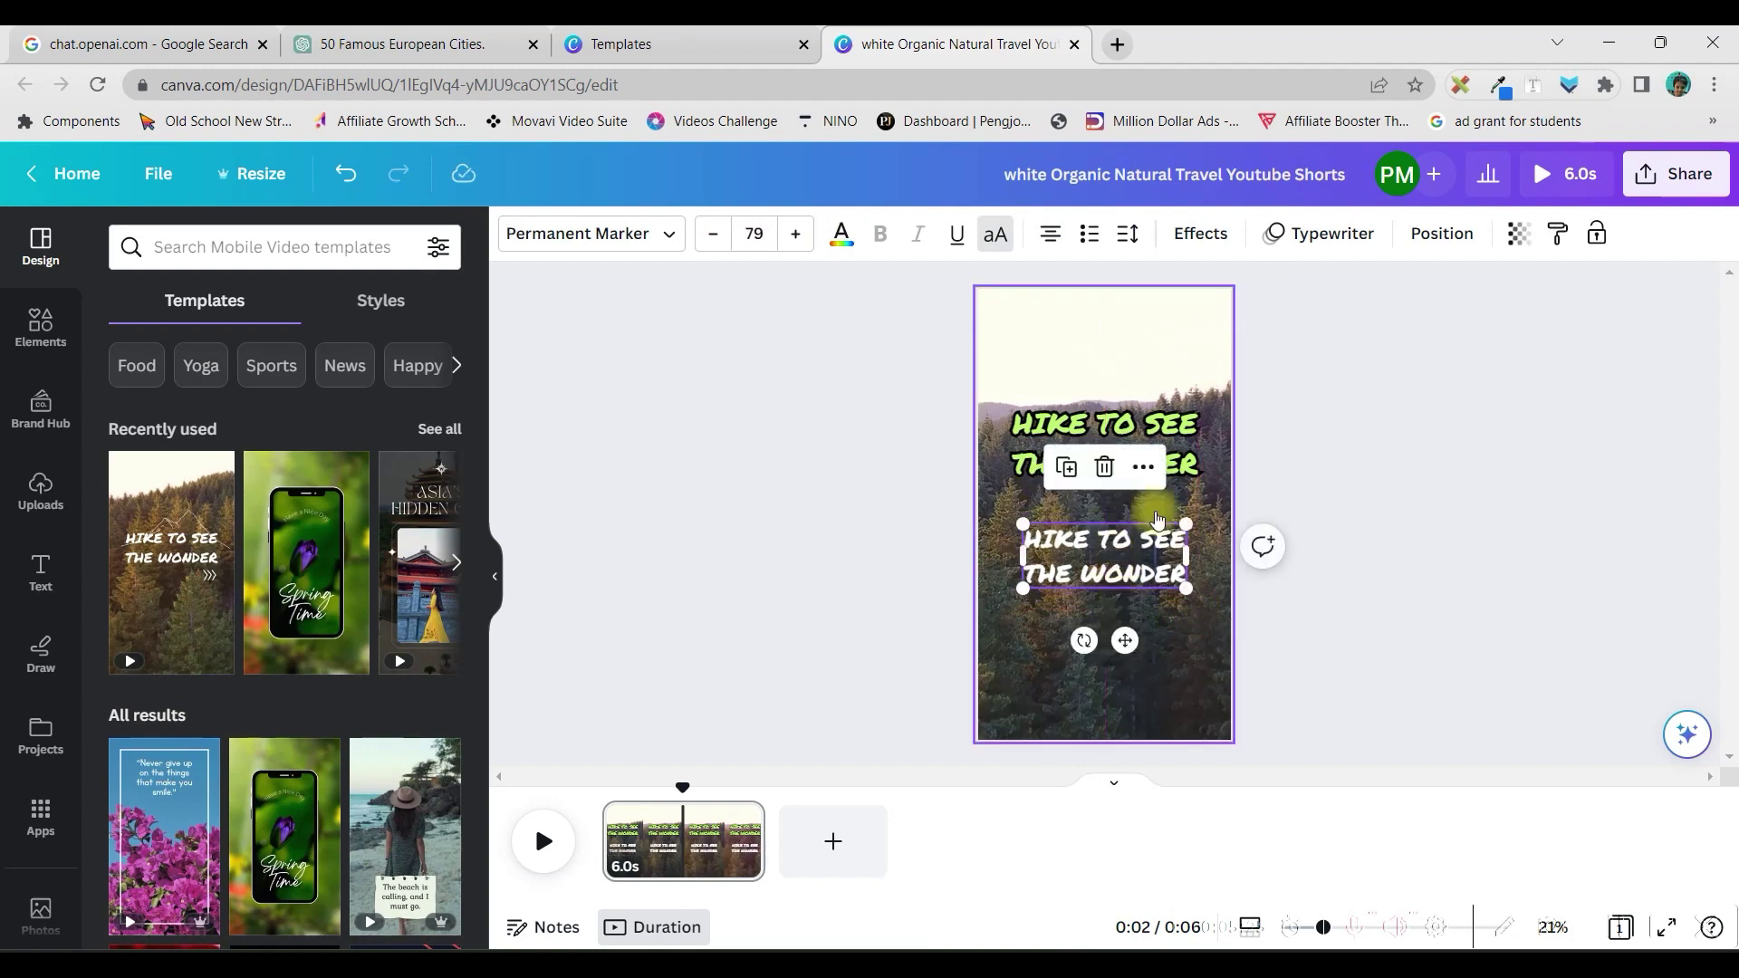
pyautogui.click(1126, 422)
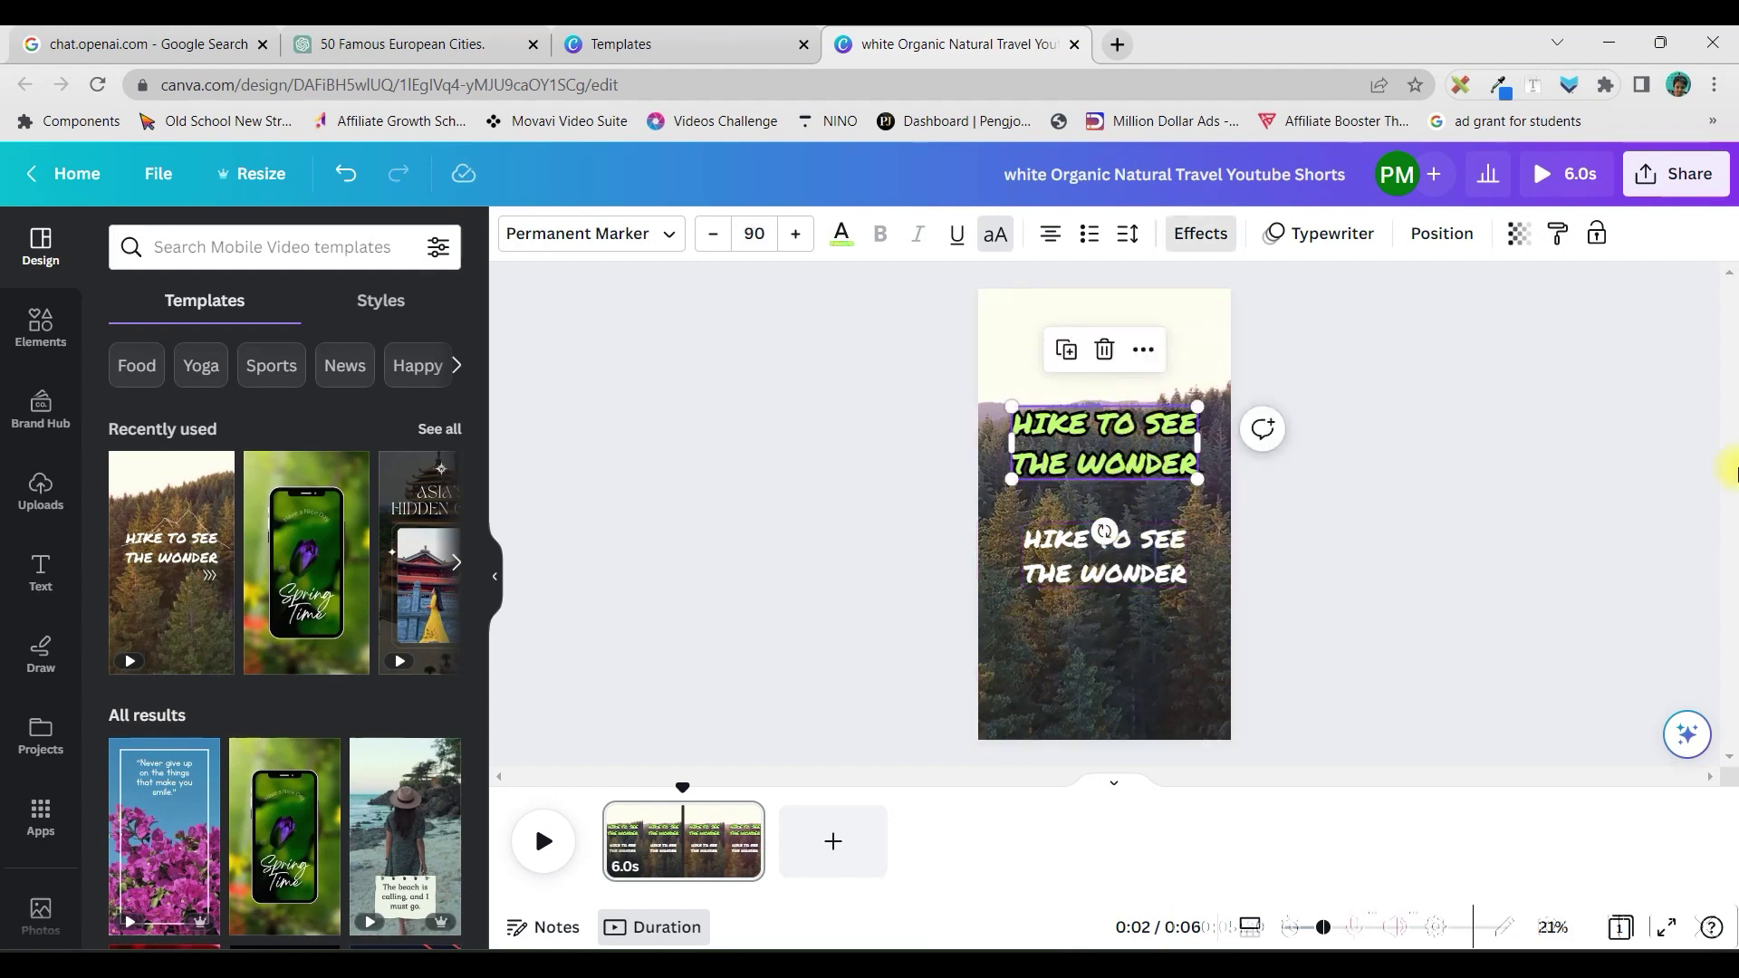
# - Search the Apps panel for 'Bulk' and open Bulk create
pyautogui.scroll(-2, 45, 806)
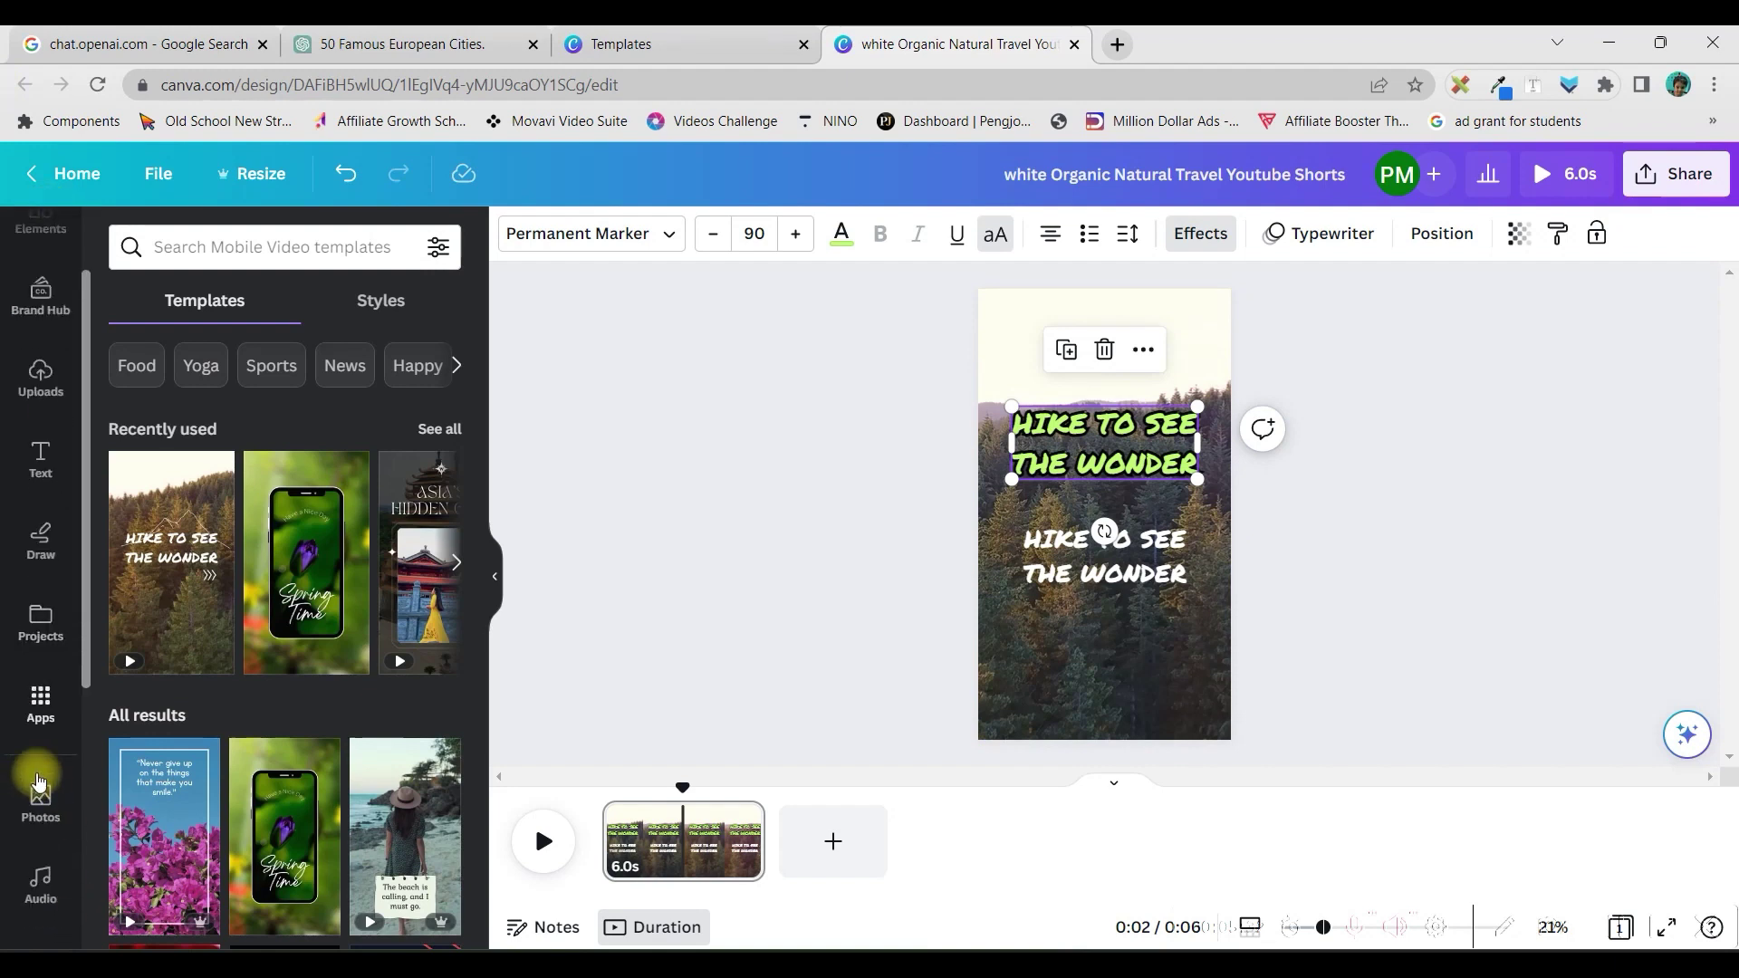
pyautogui.click(41, 699)
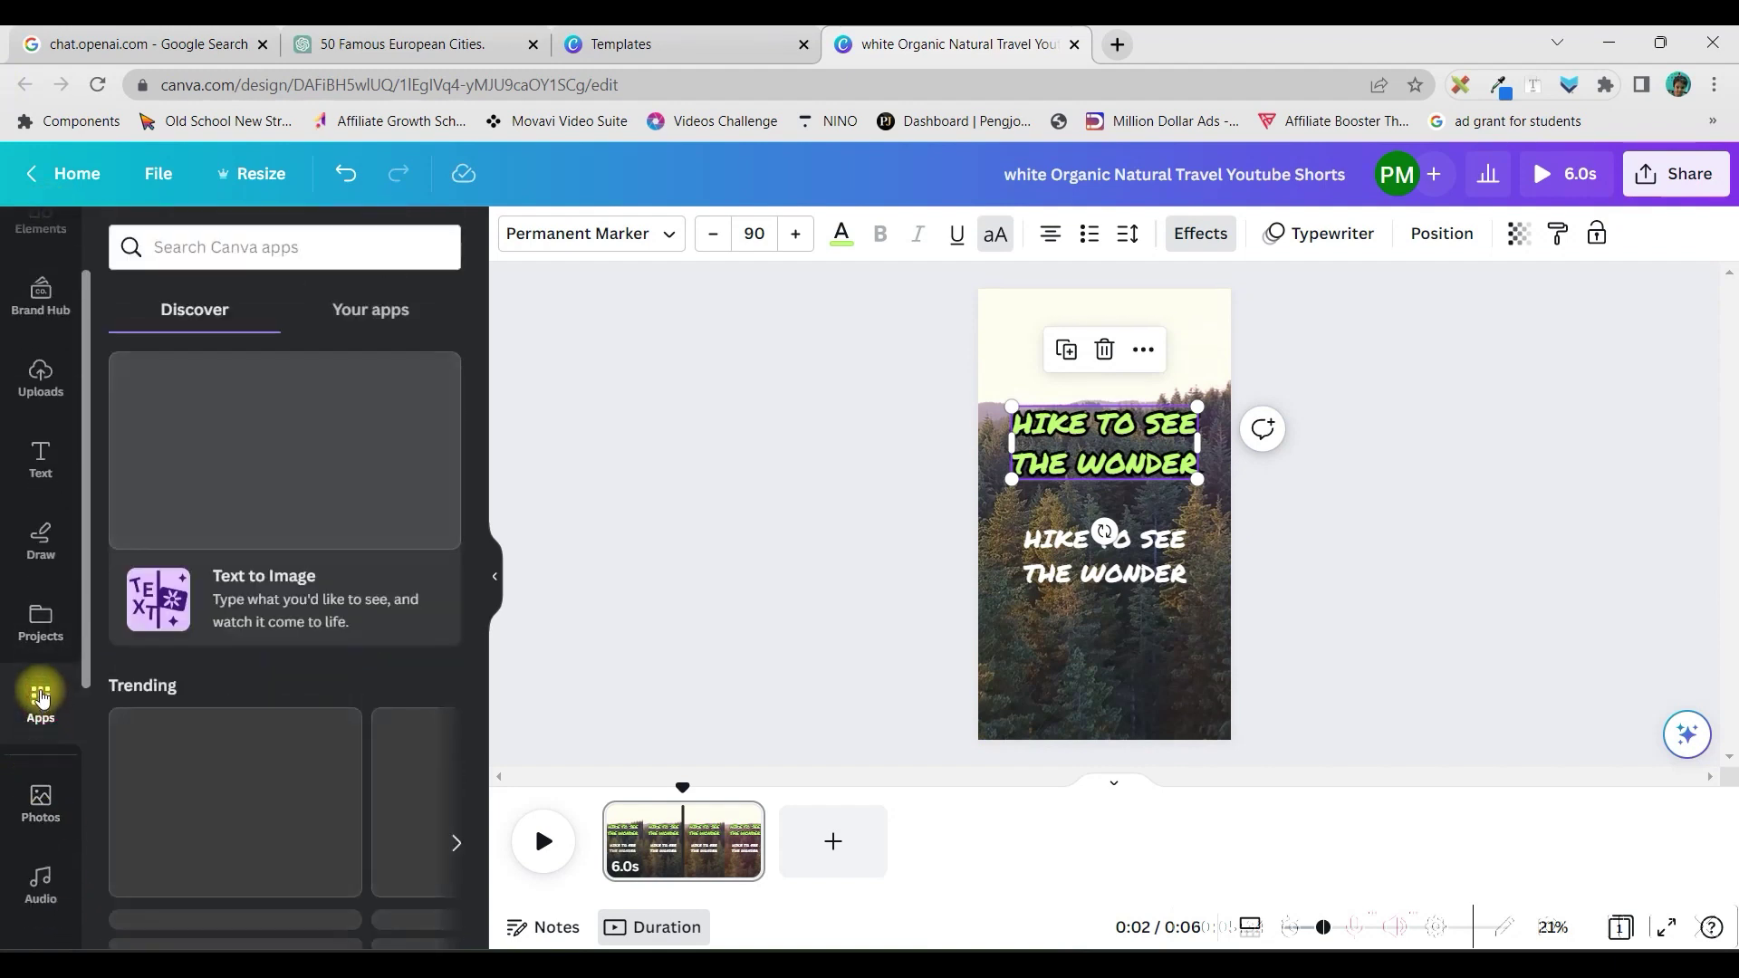
pyautogui.click(168, 239)
pyautogui.scroll(-5, 182, 634)
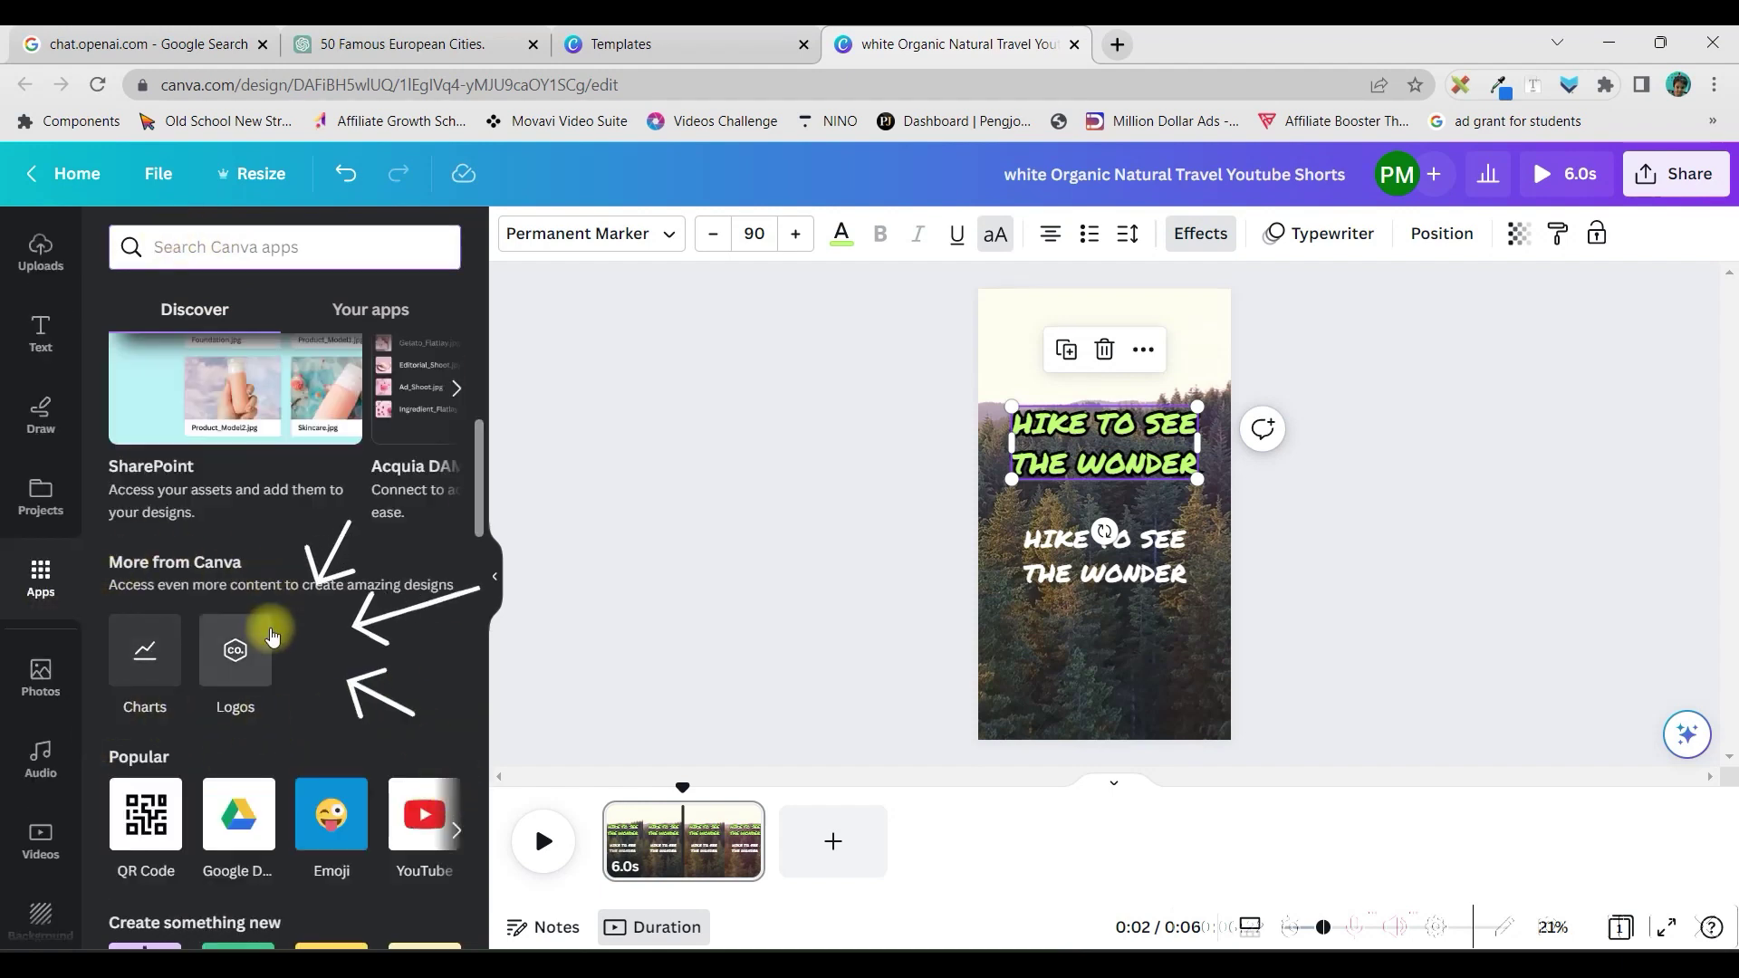
pyautogui.write('Bulk')
pyautogui.scroll(-2, 38, 776)
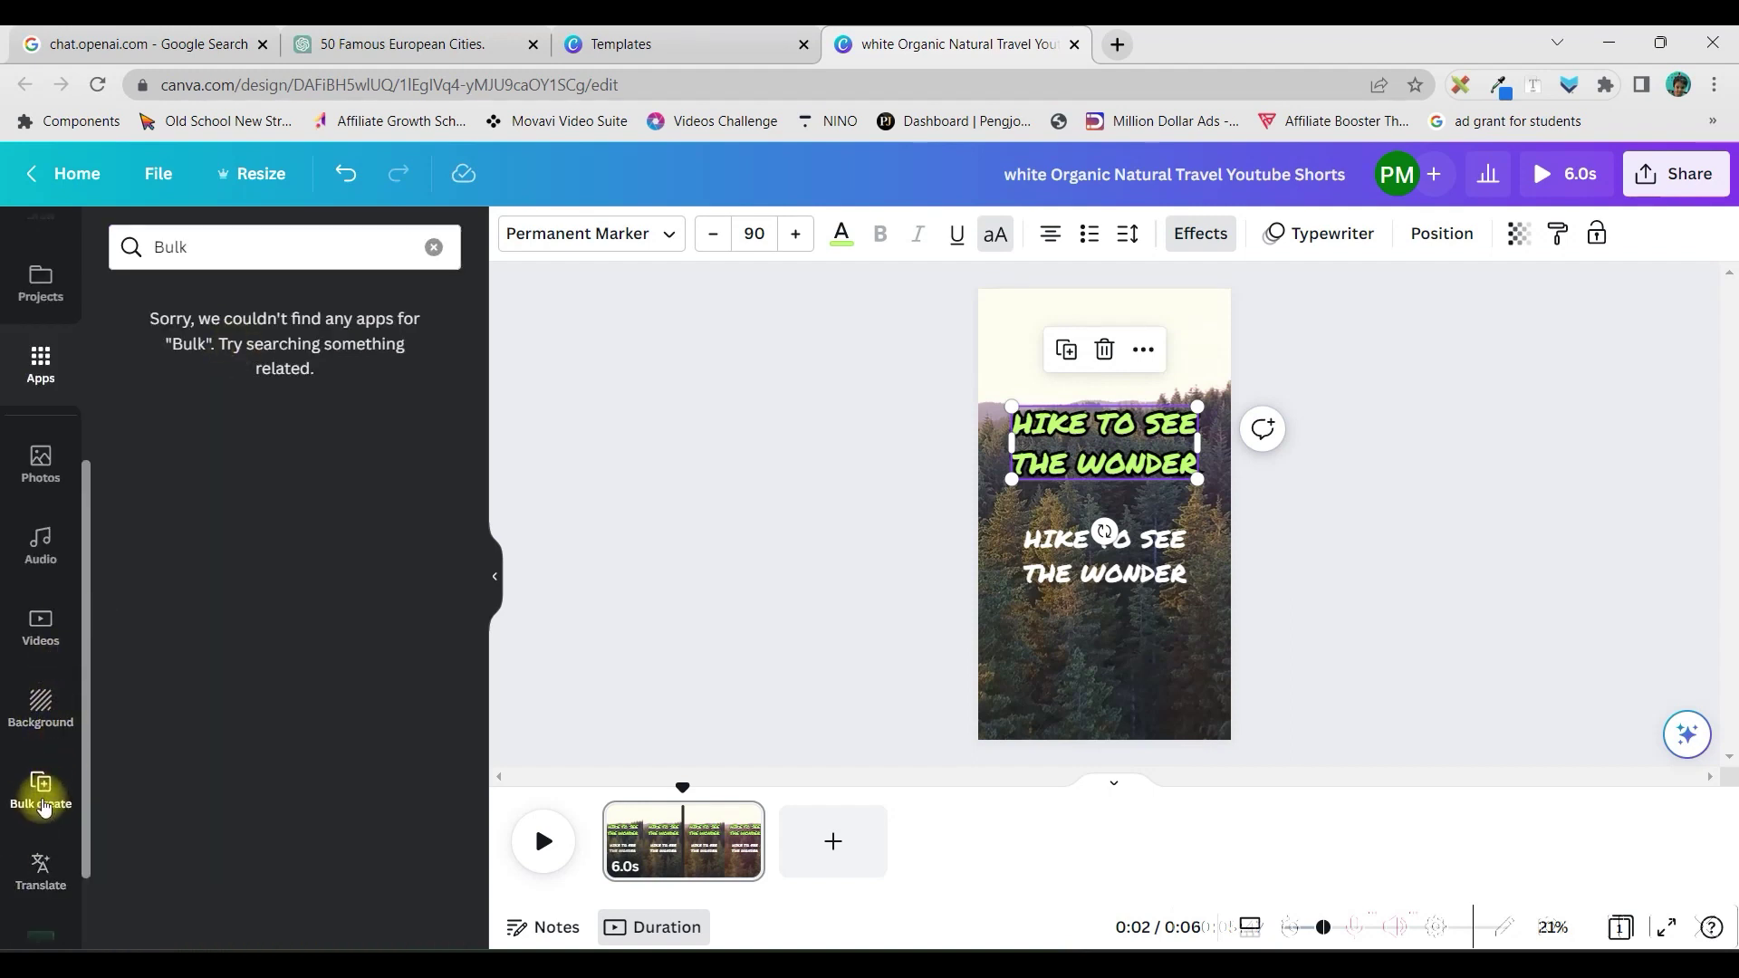
pyautogui.scroll(-2, 34, 715)
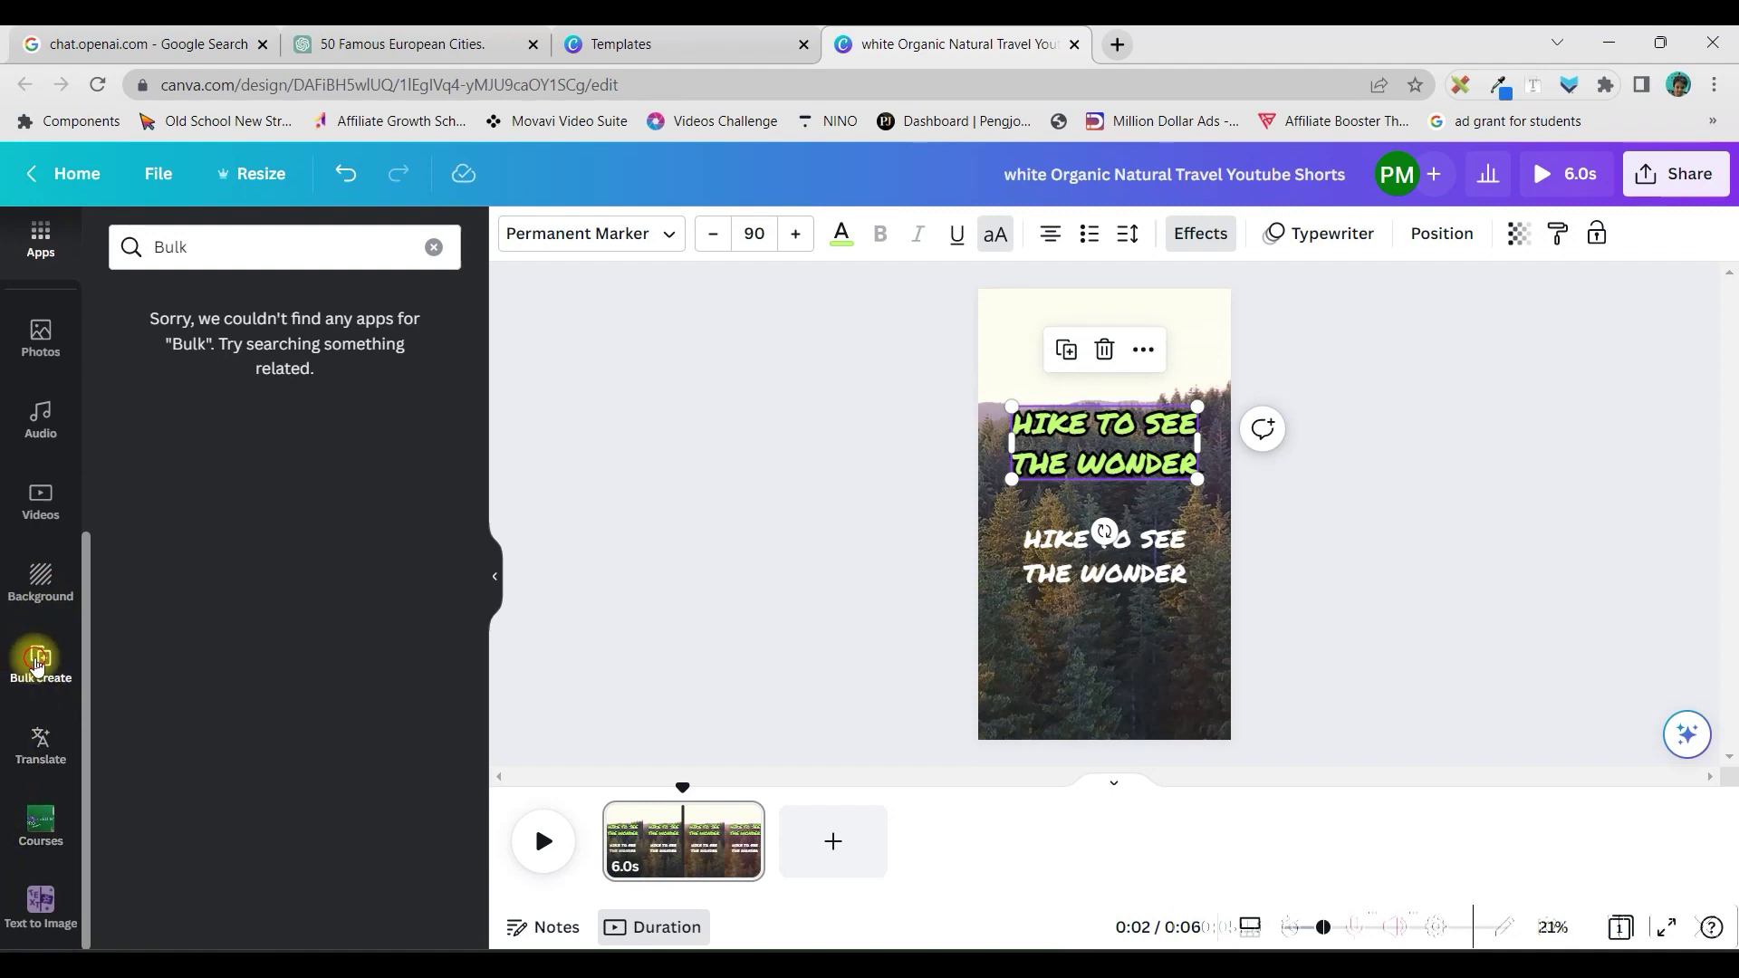
pyautogui.click(39, 663)
pyautogui.click(41, 664)
pyautogui.scroll(3, 52, 846)
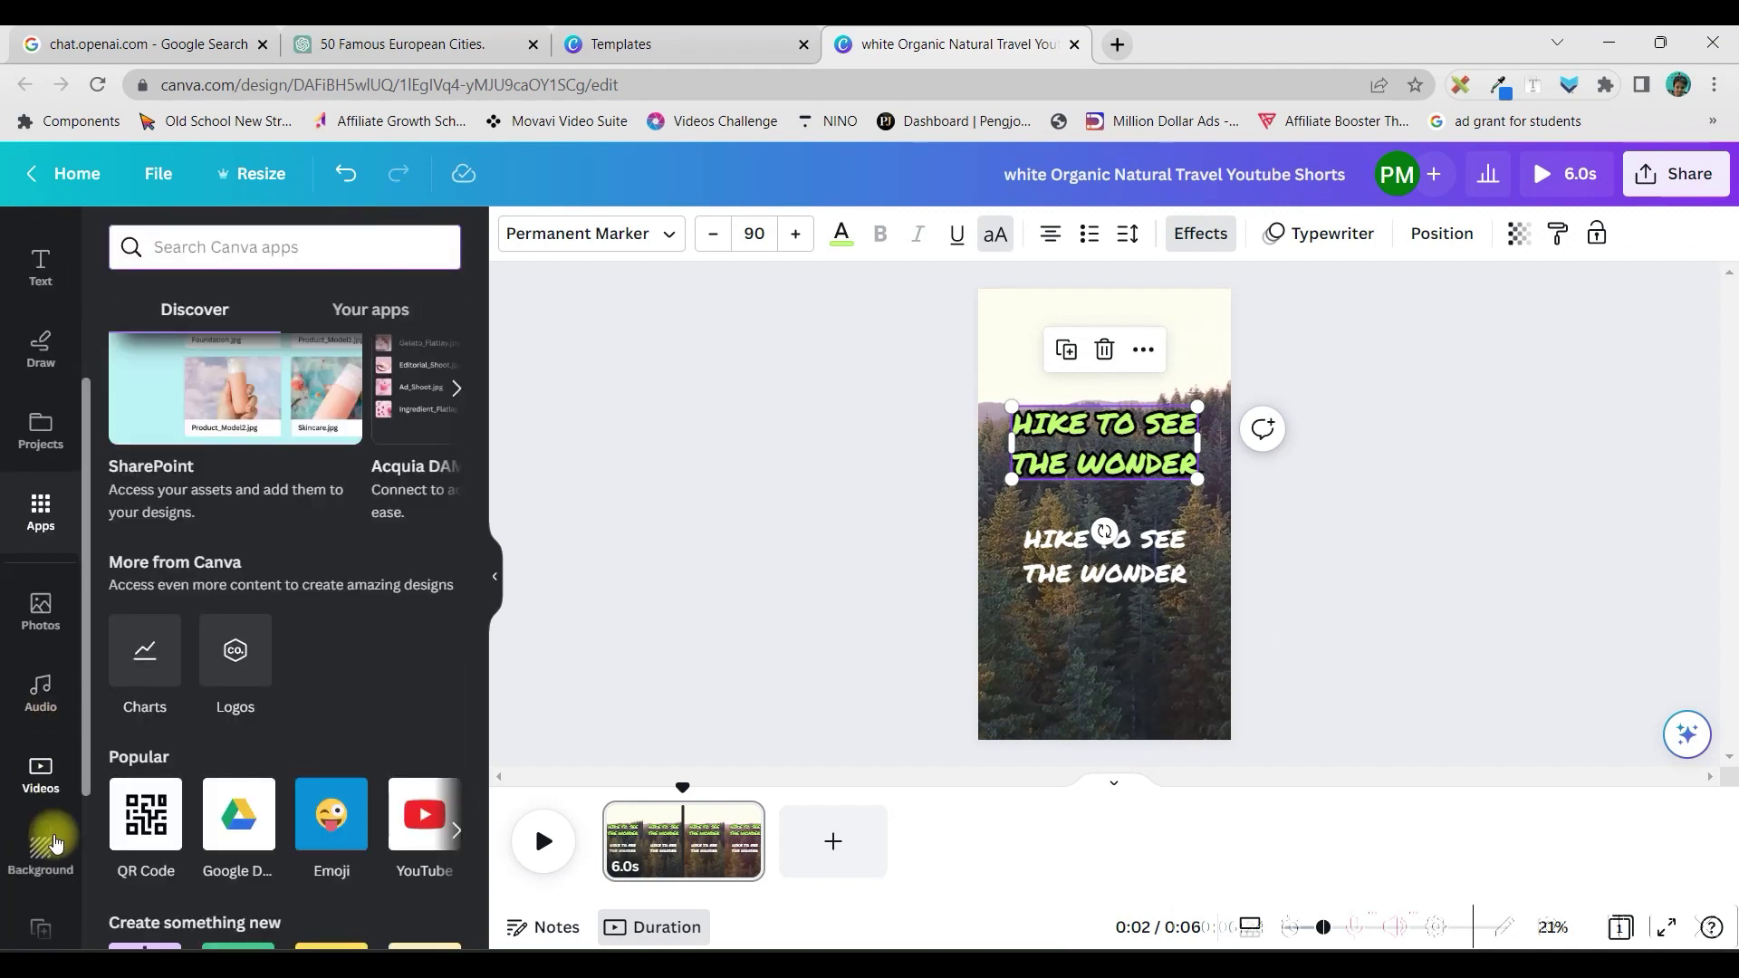
# - Upload Facts.csv as the Bulk create data source
pyautogui.click(42, 871)
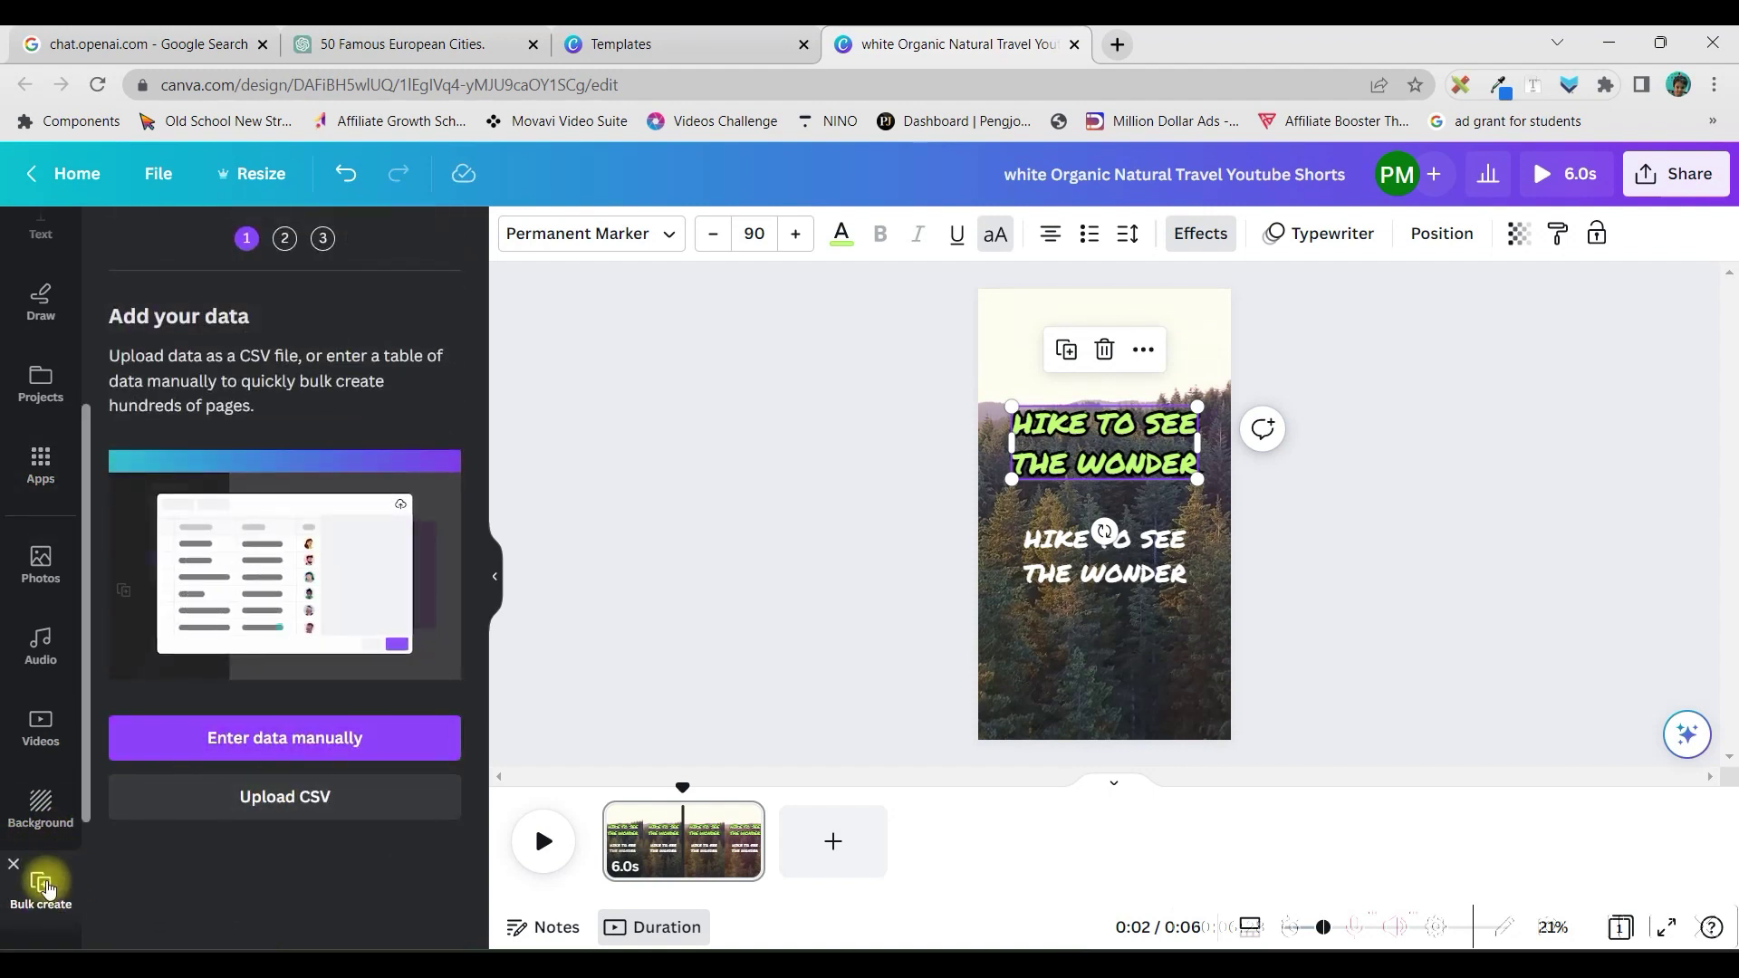
pyautogui.click(286, 789)
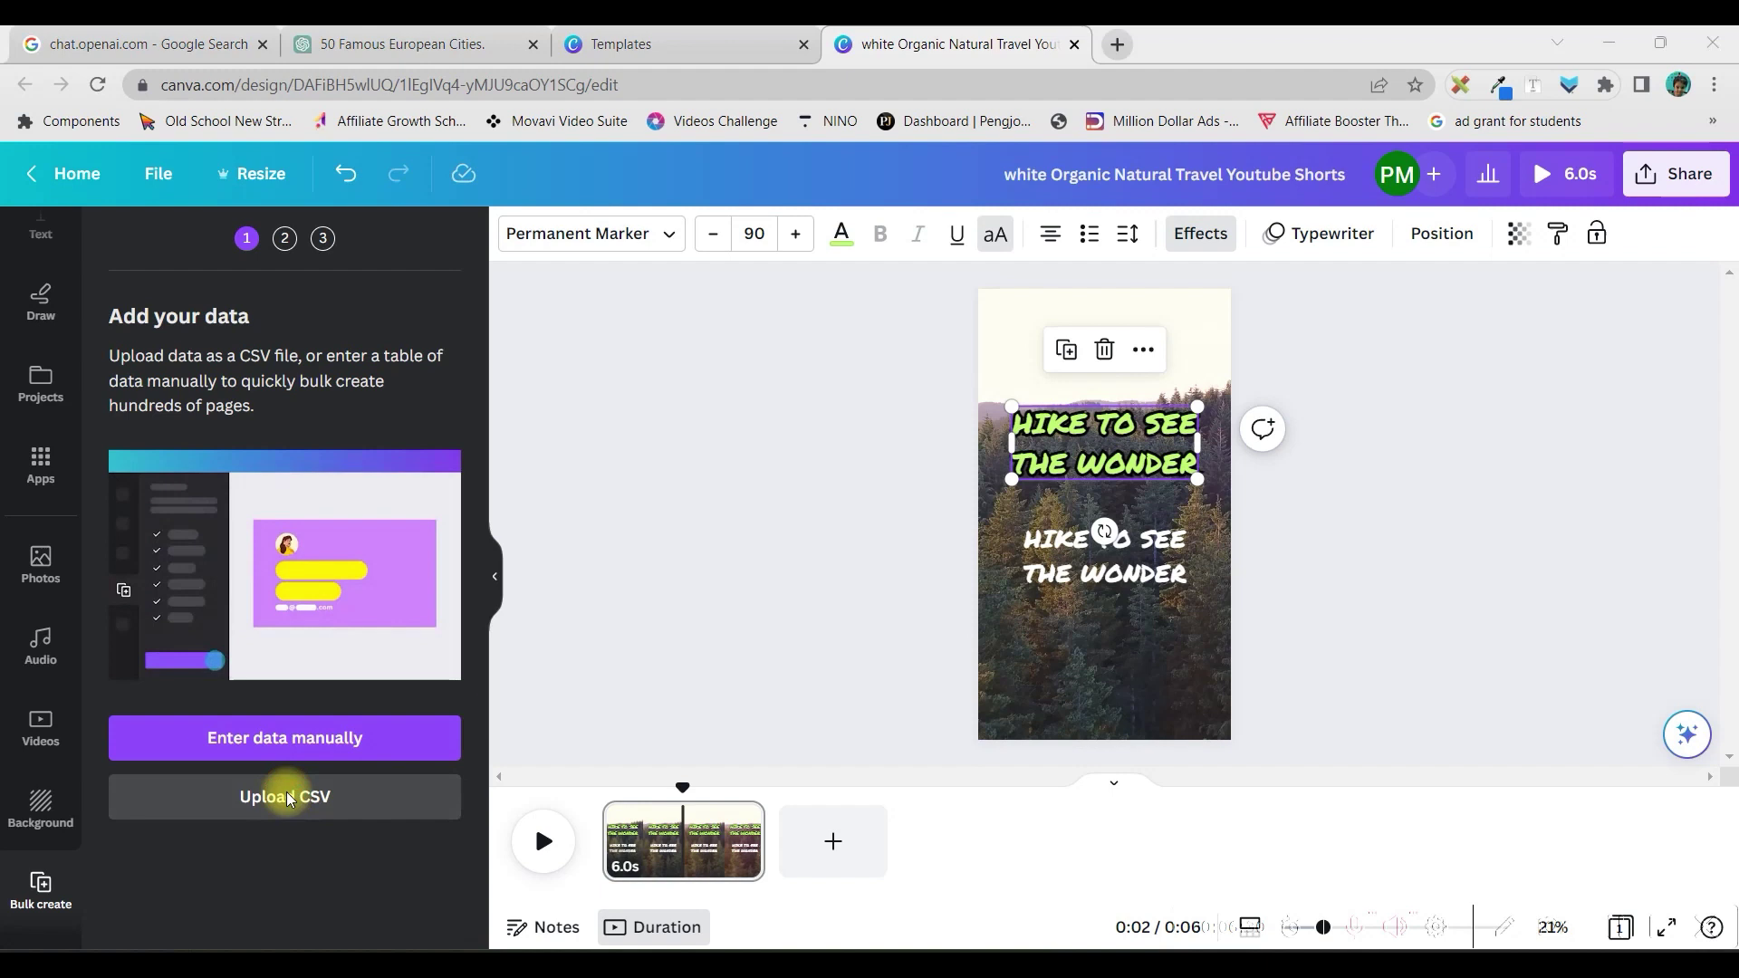
pyautogui.click(271, 317)
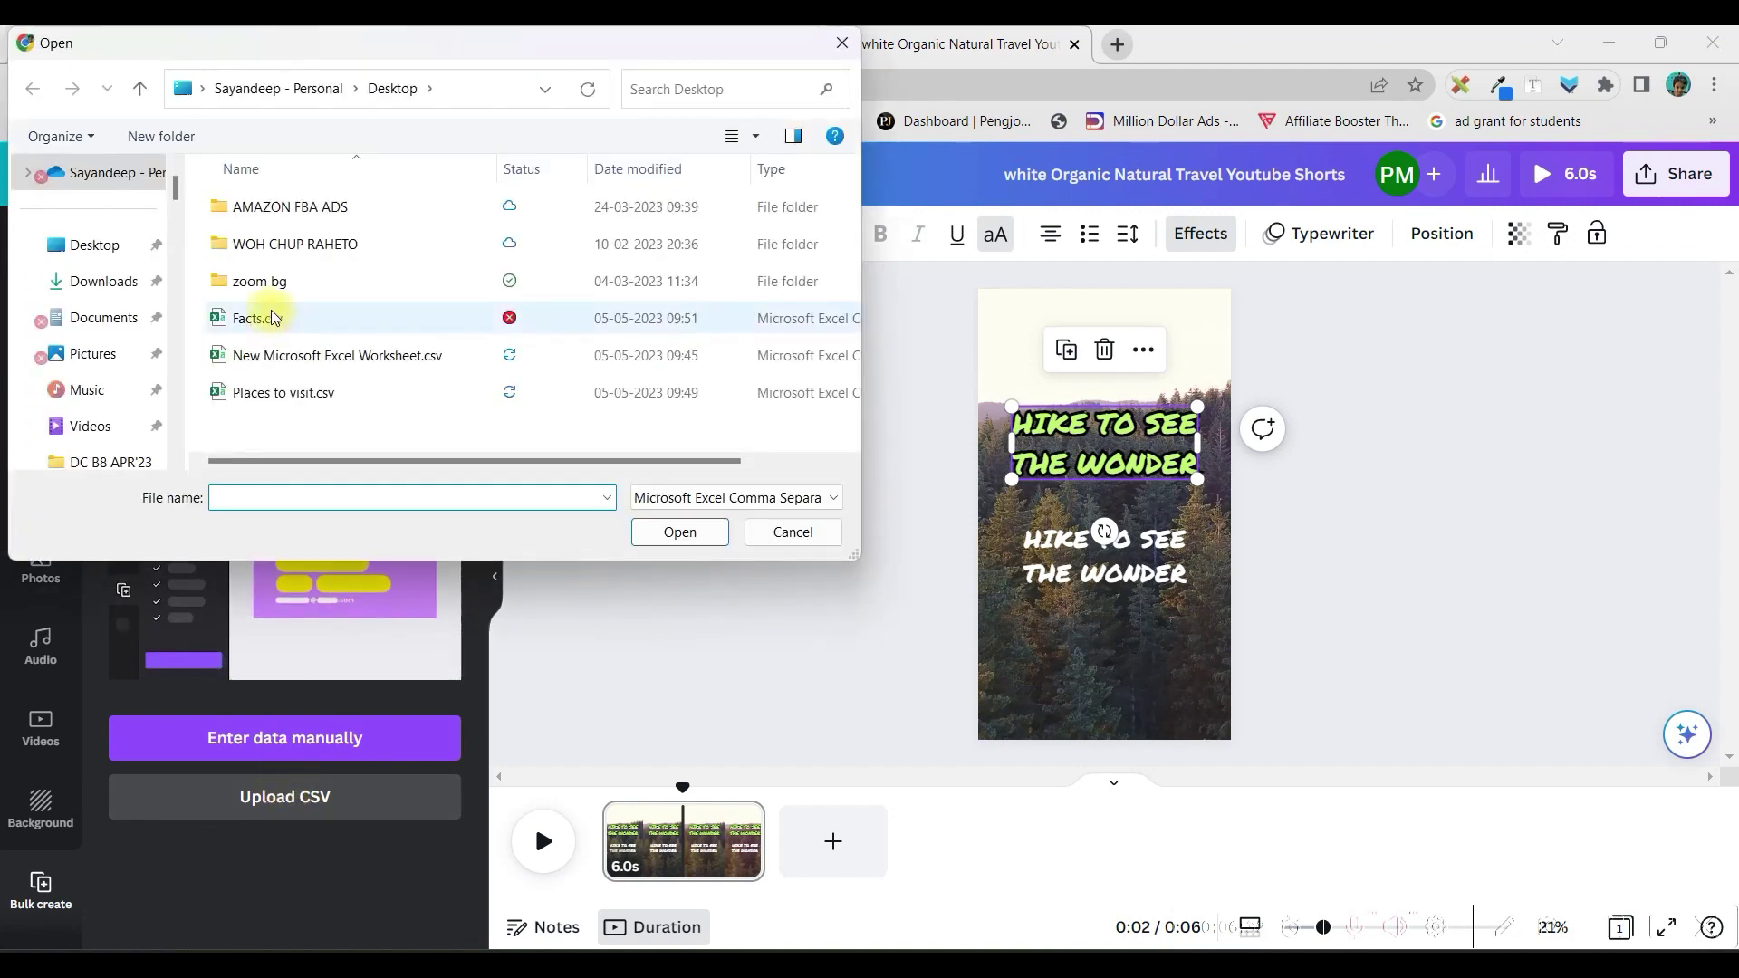
pyautogui.click(677, 536)
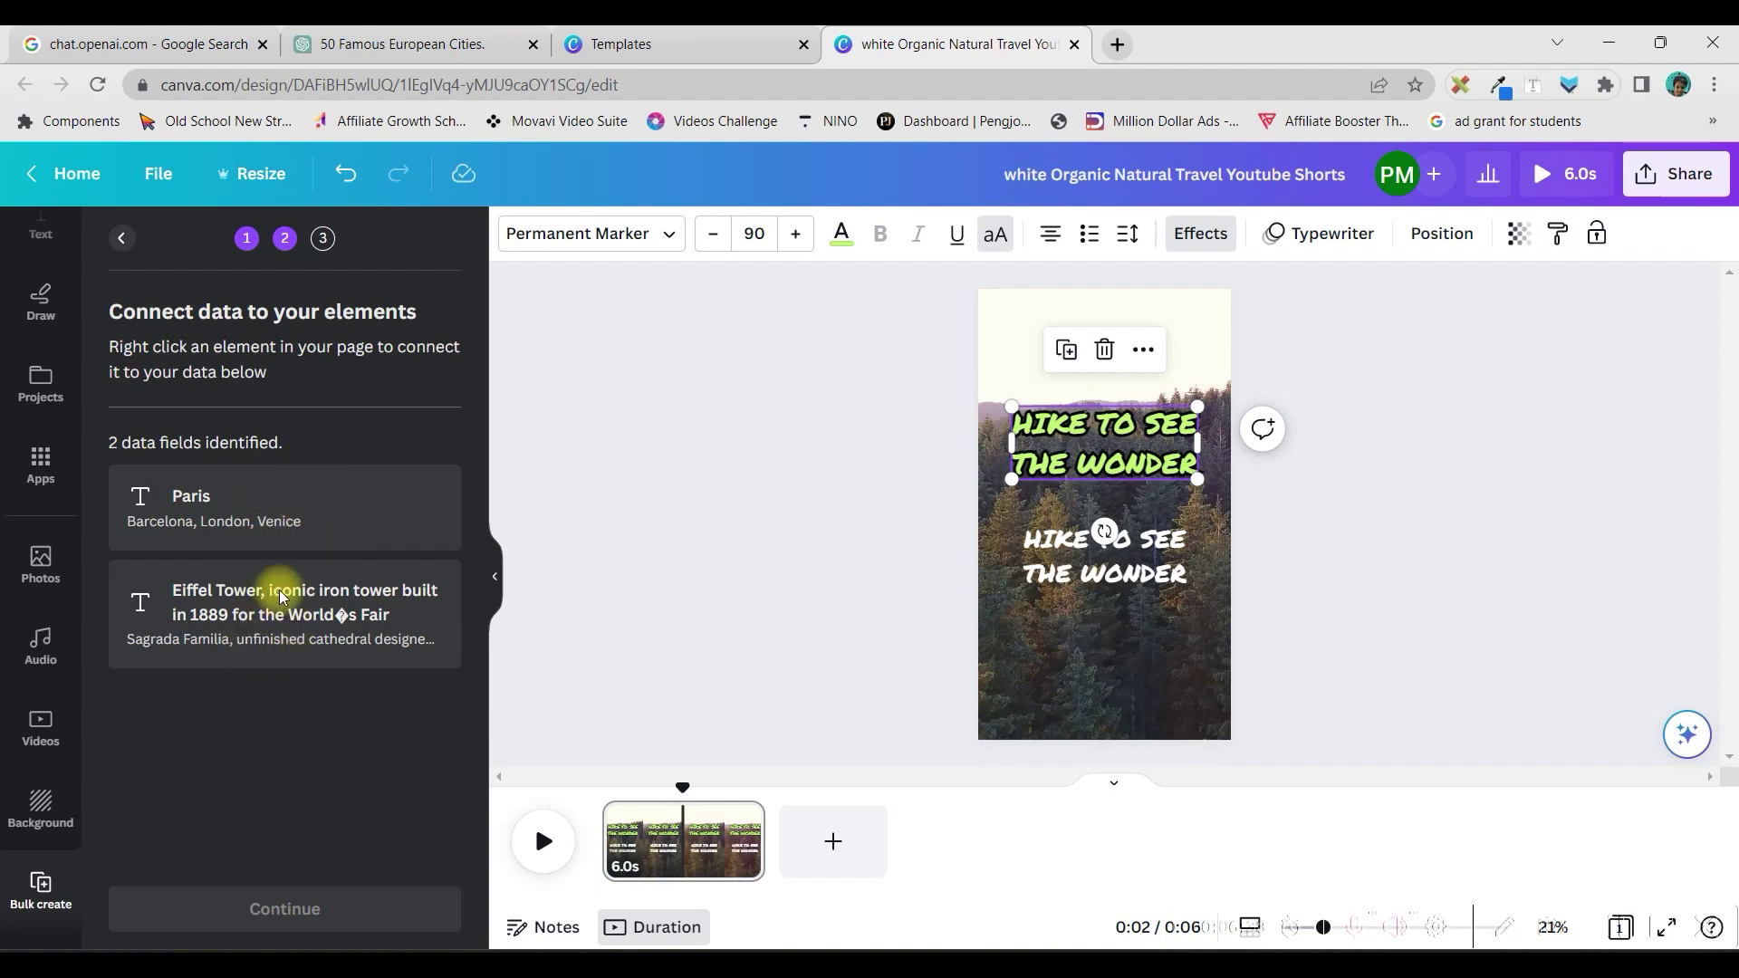
# - Connect the top heading to the Paris field and the lower text to the Eiffel Tower field
pyautogui.rightClick(1121, 441)
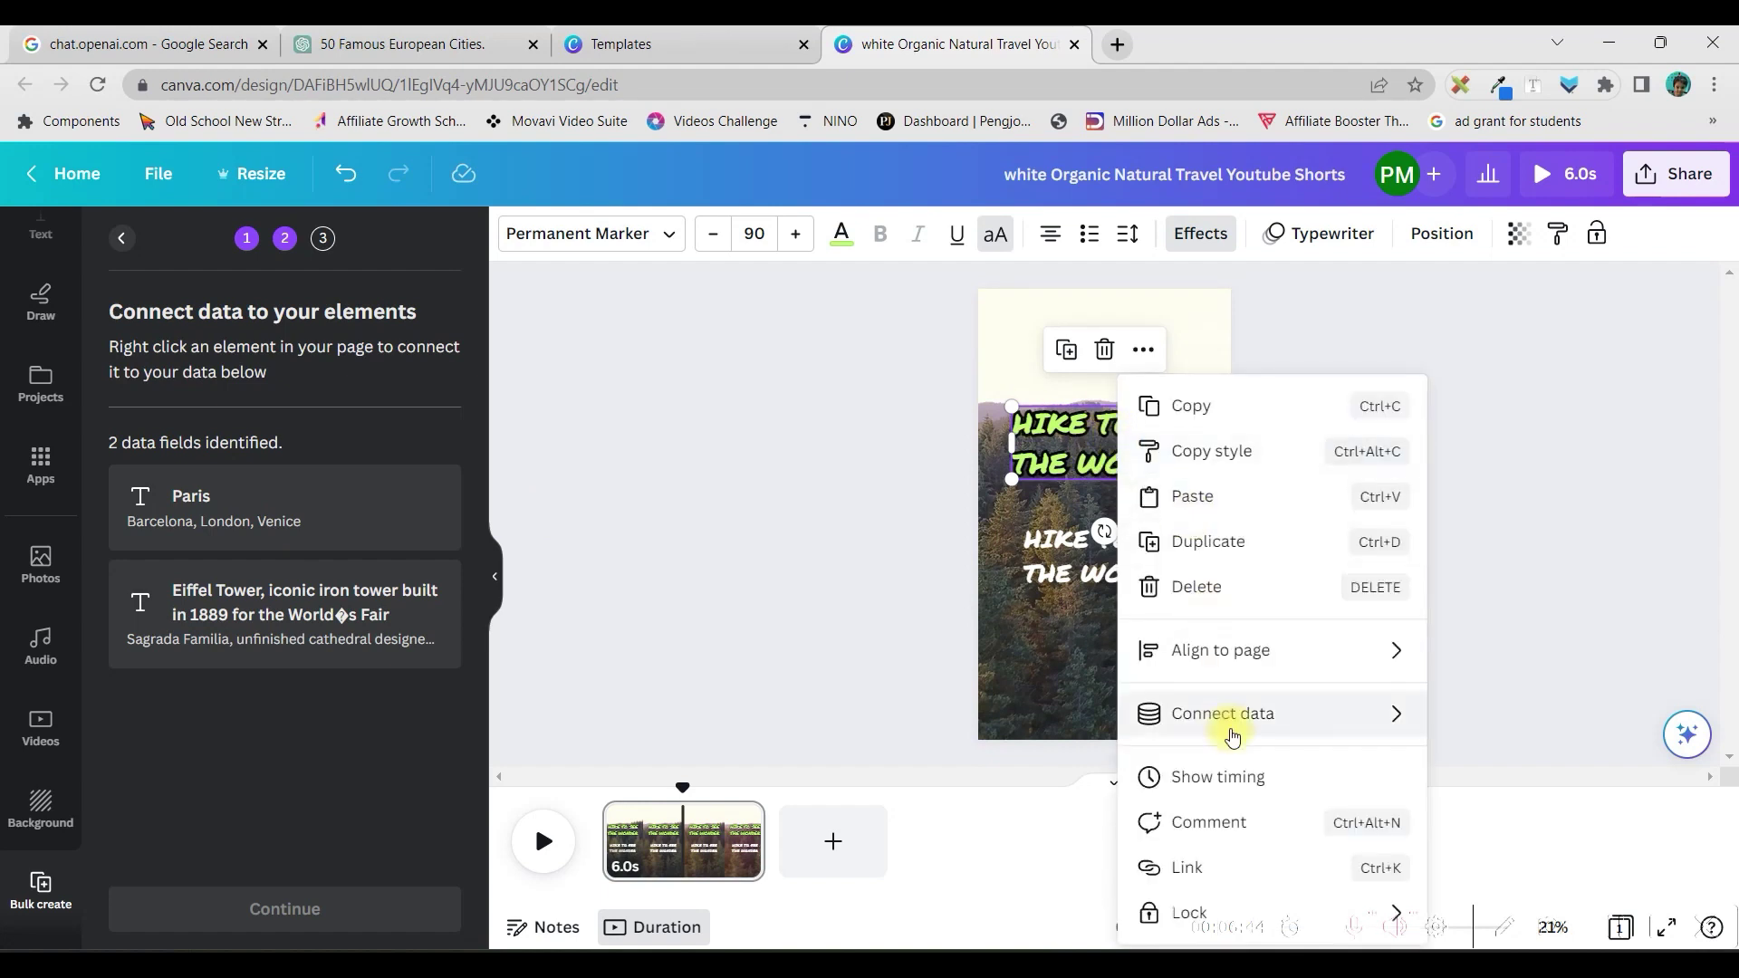
pyautogui.moveTo(1237, 733)
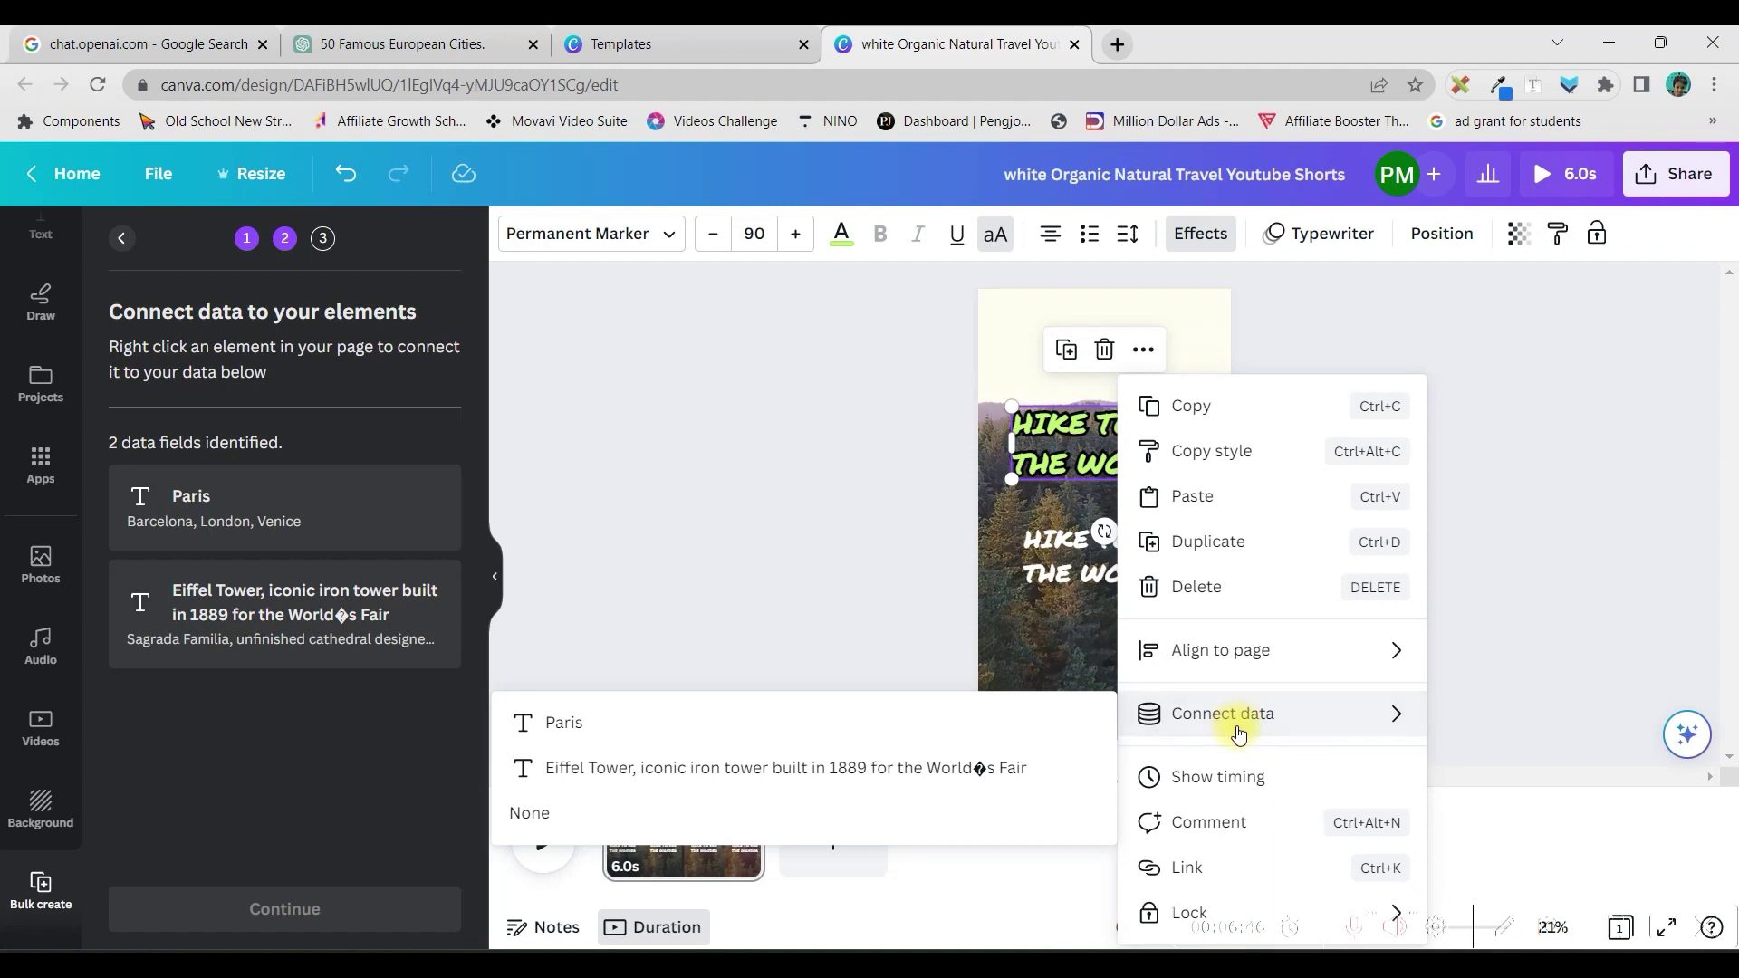
pyautogui.click(606, 735)
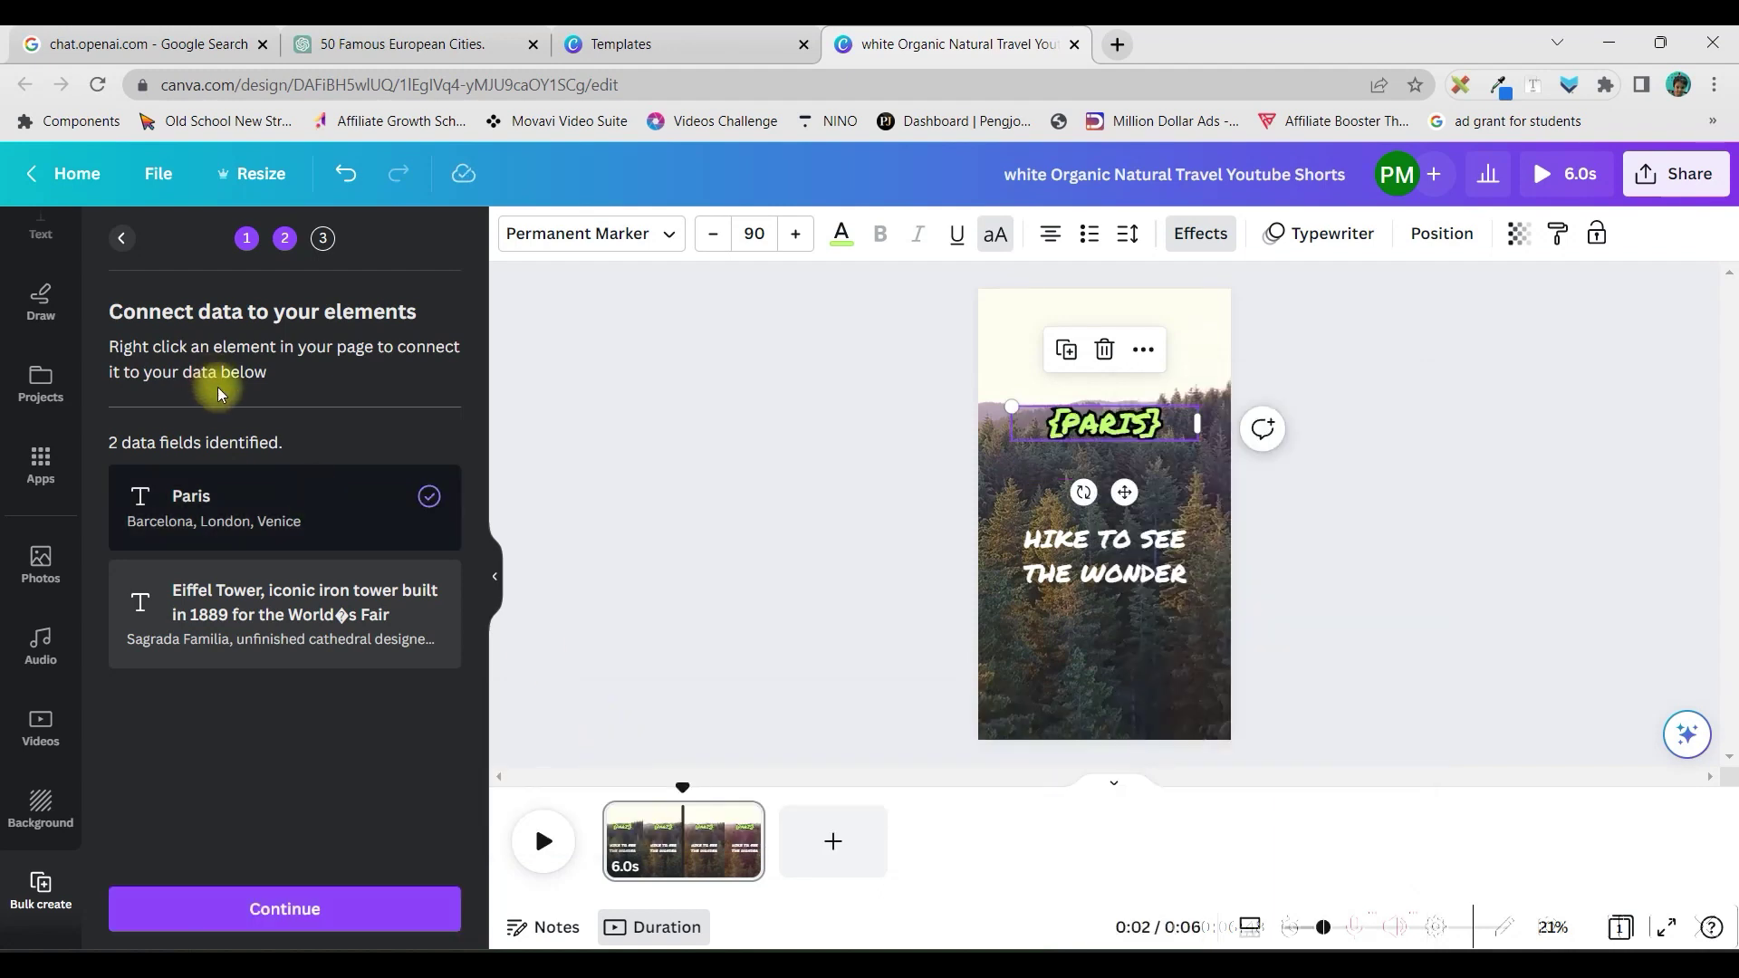
pyautogui.click(1143, 571)
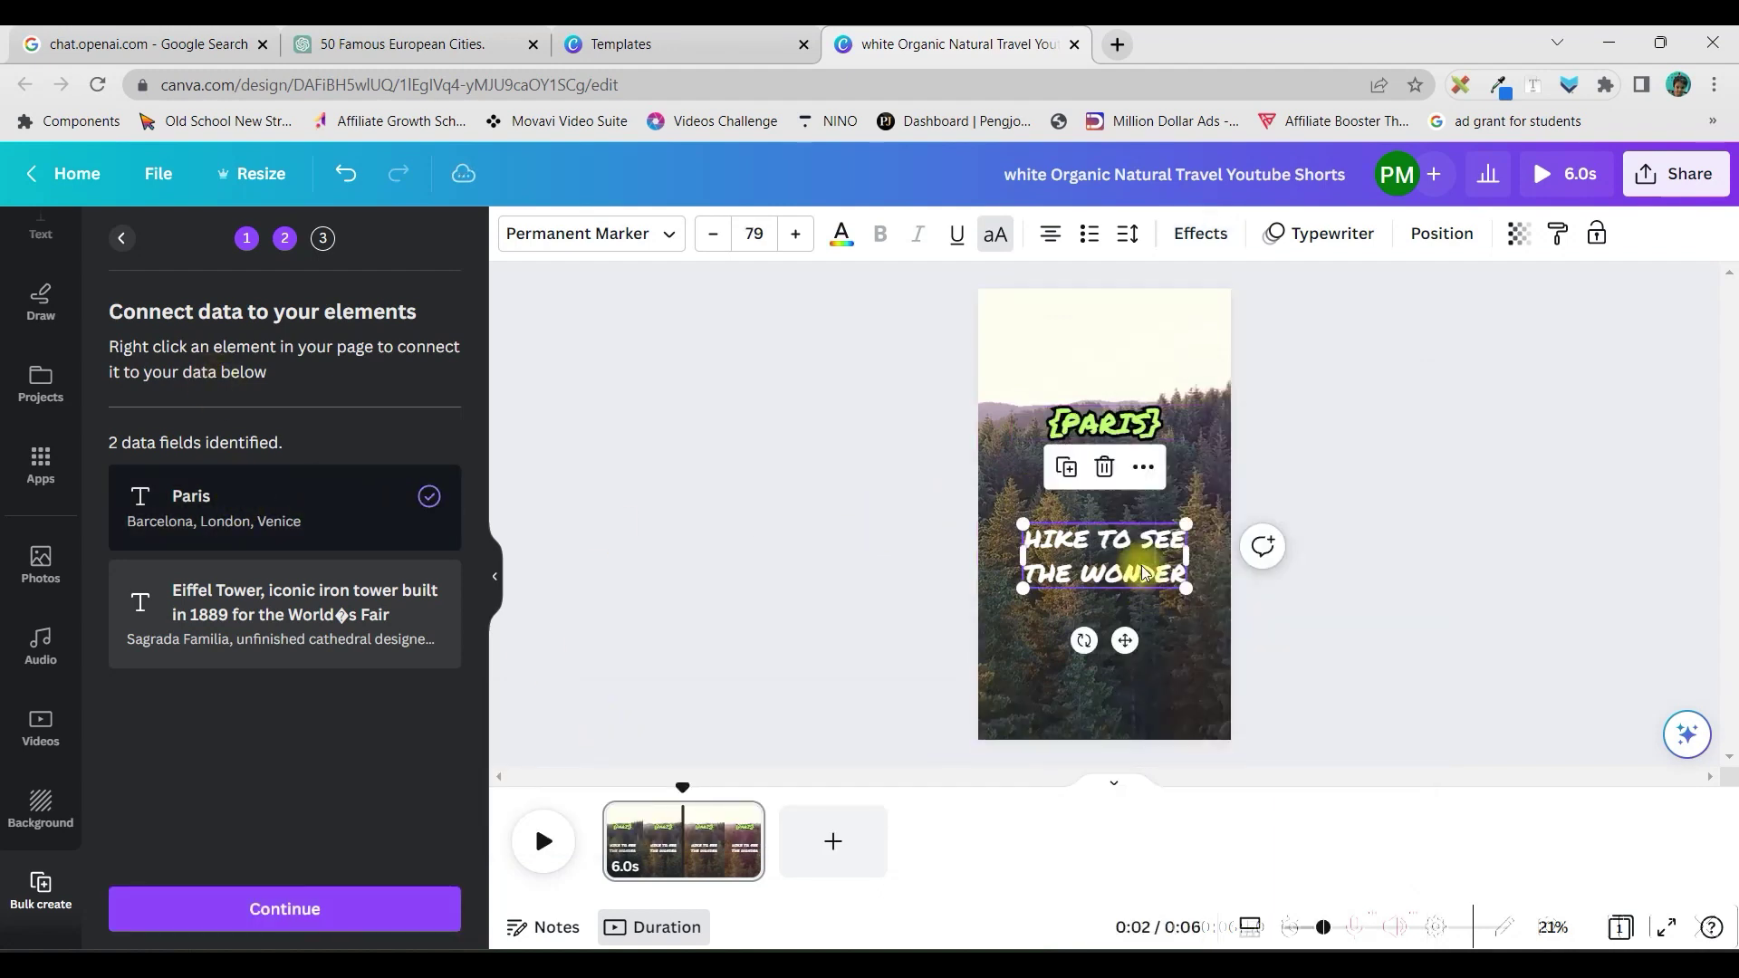
pyautogui.rightClick(1144, 571)
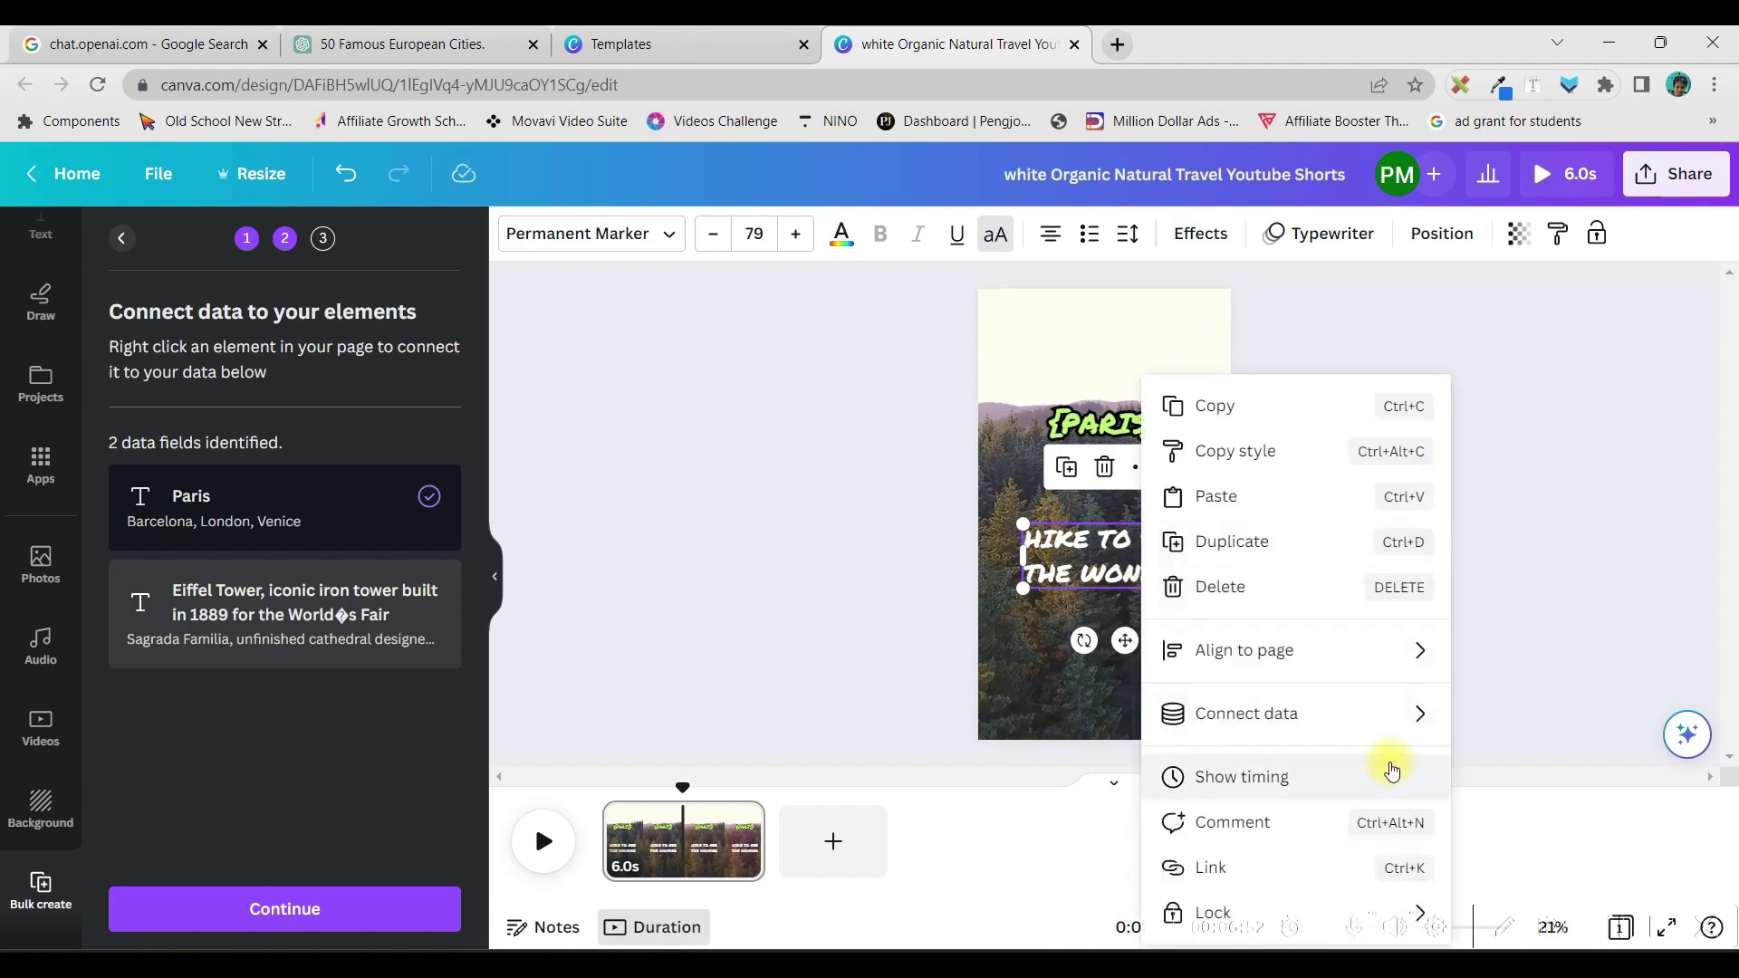
pyautogui.moveTo(1366, 709)
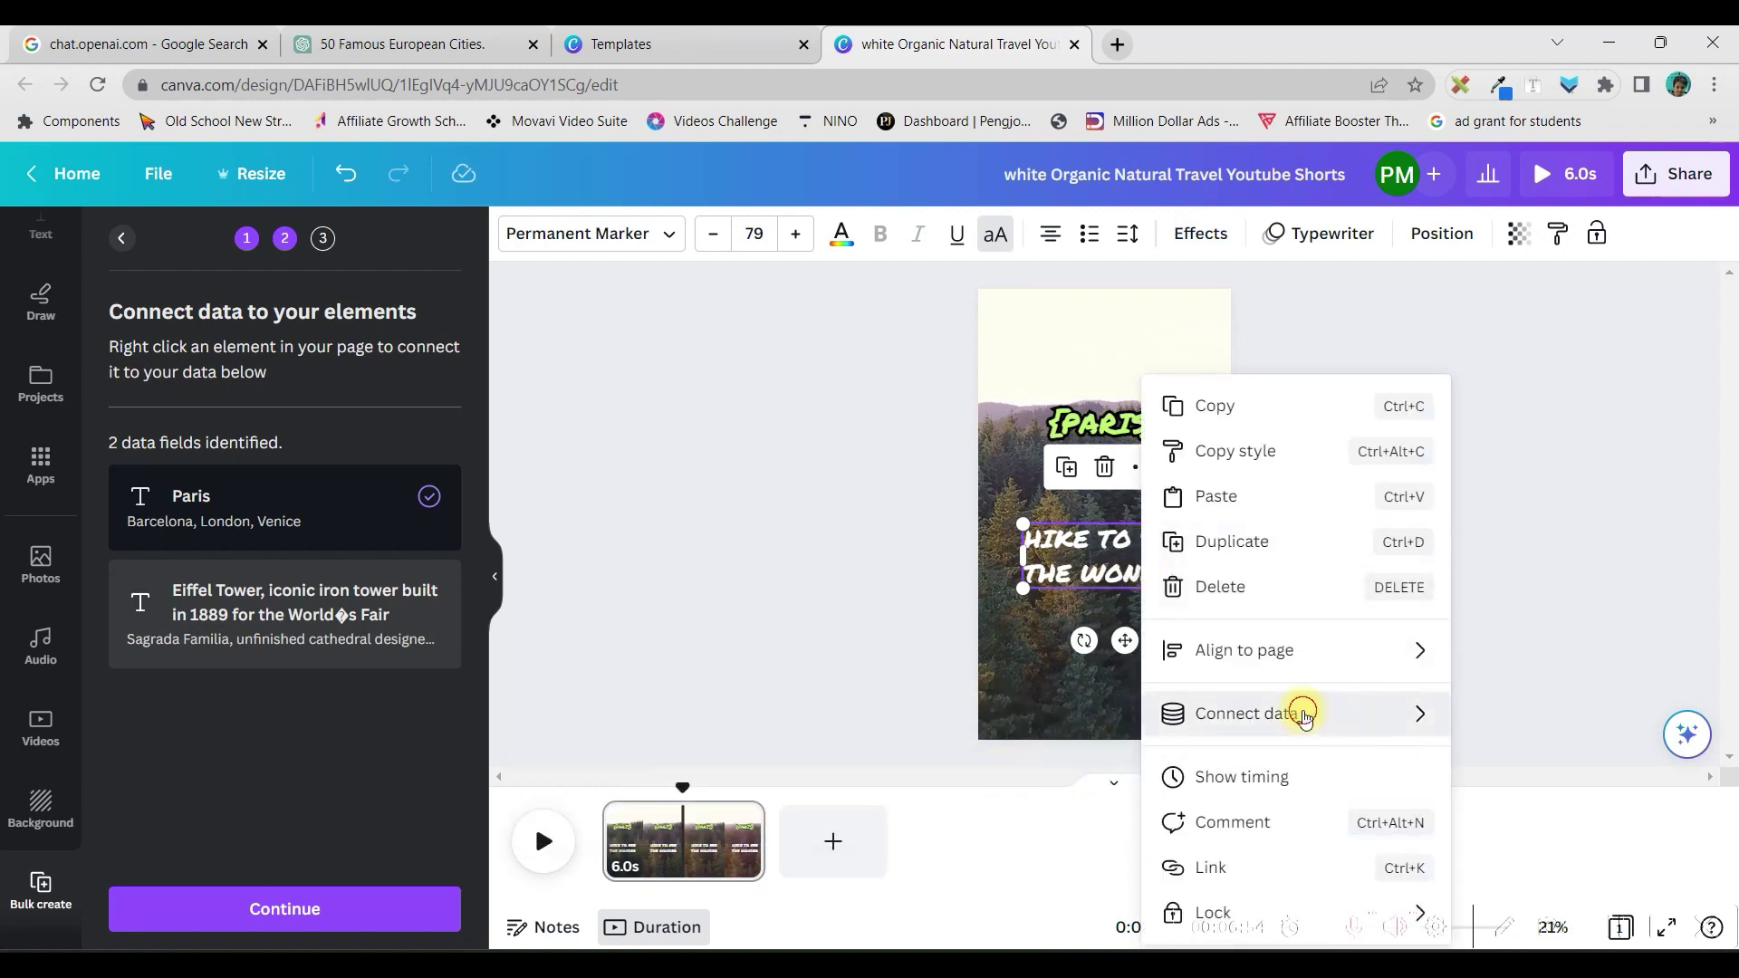
pyautogui.moveTo(1301, 711)
pyautogui.click(919, 768)
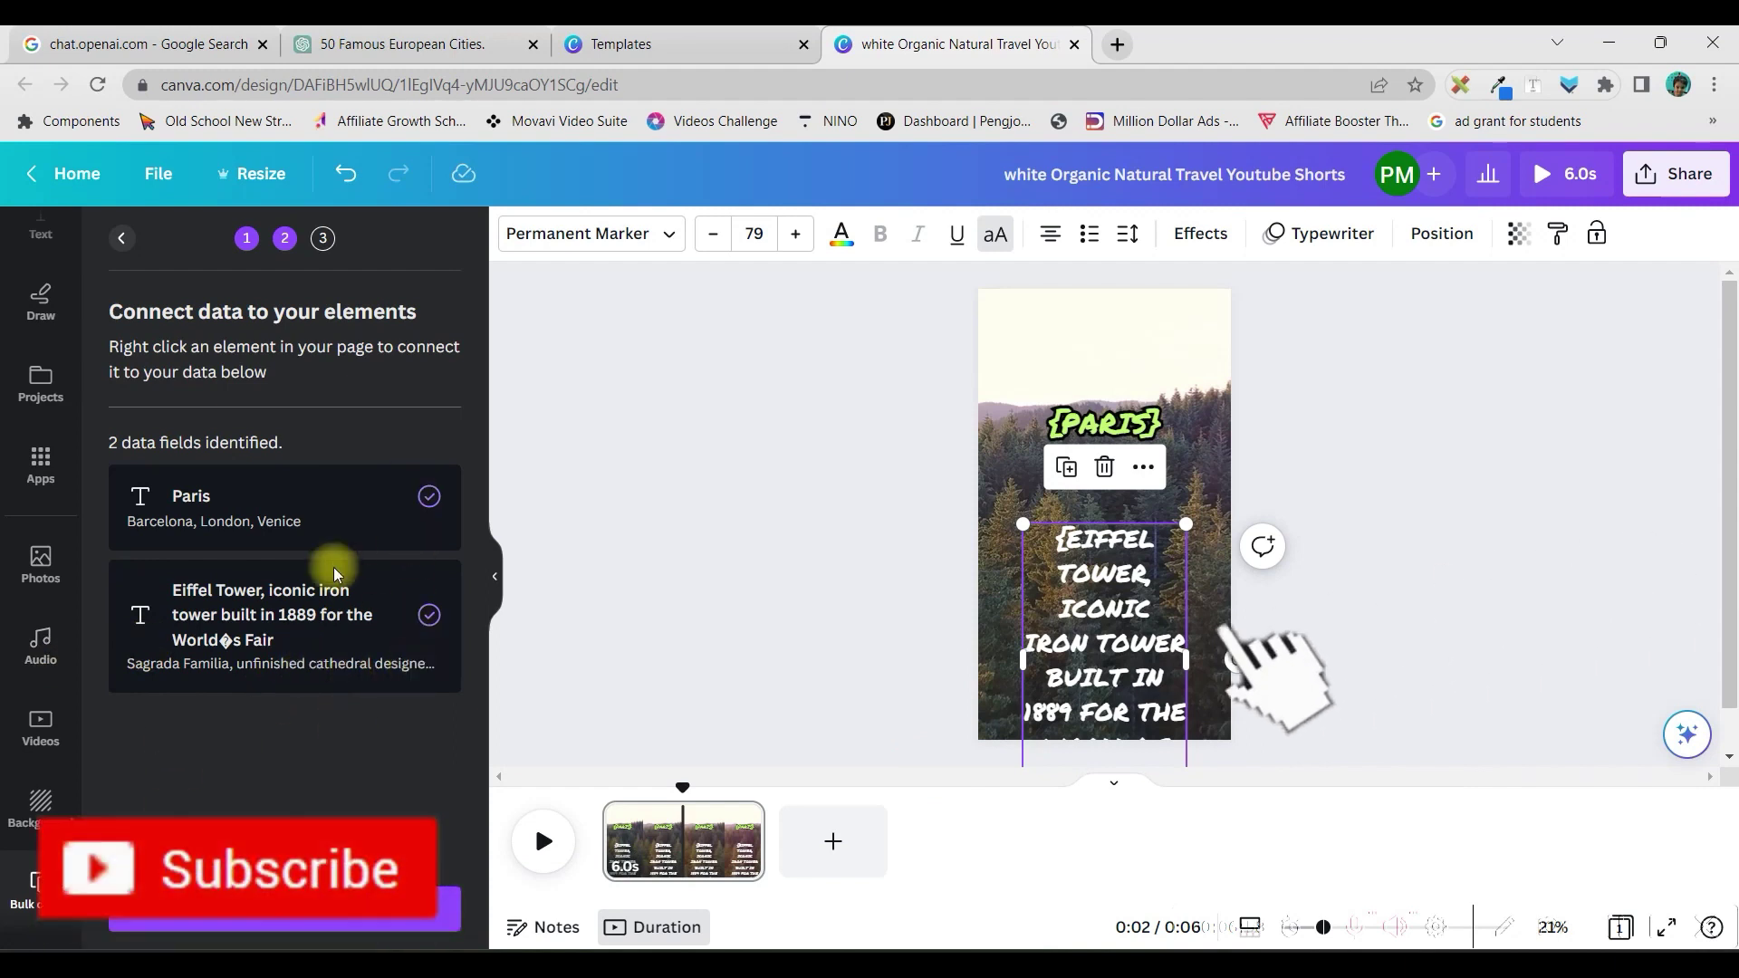
# - Raise the description and PARIS heading, shrink the description to 52.9, and widen it to four lines
pyautogui.moveTo(1119, 670); pyautogui.dragTo(1119, 589)
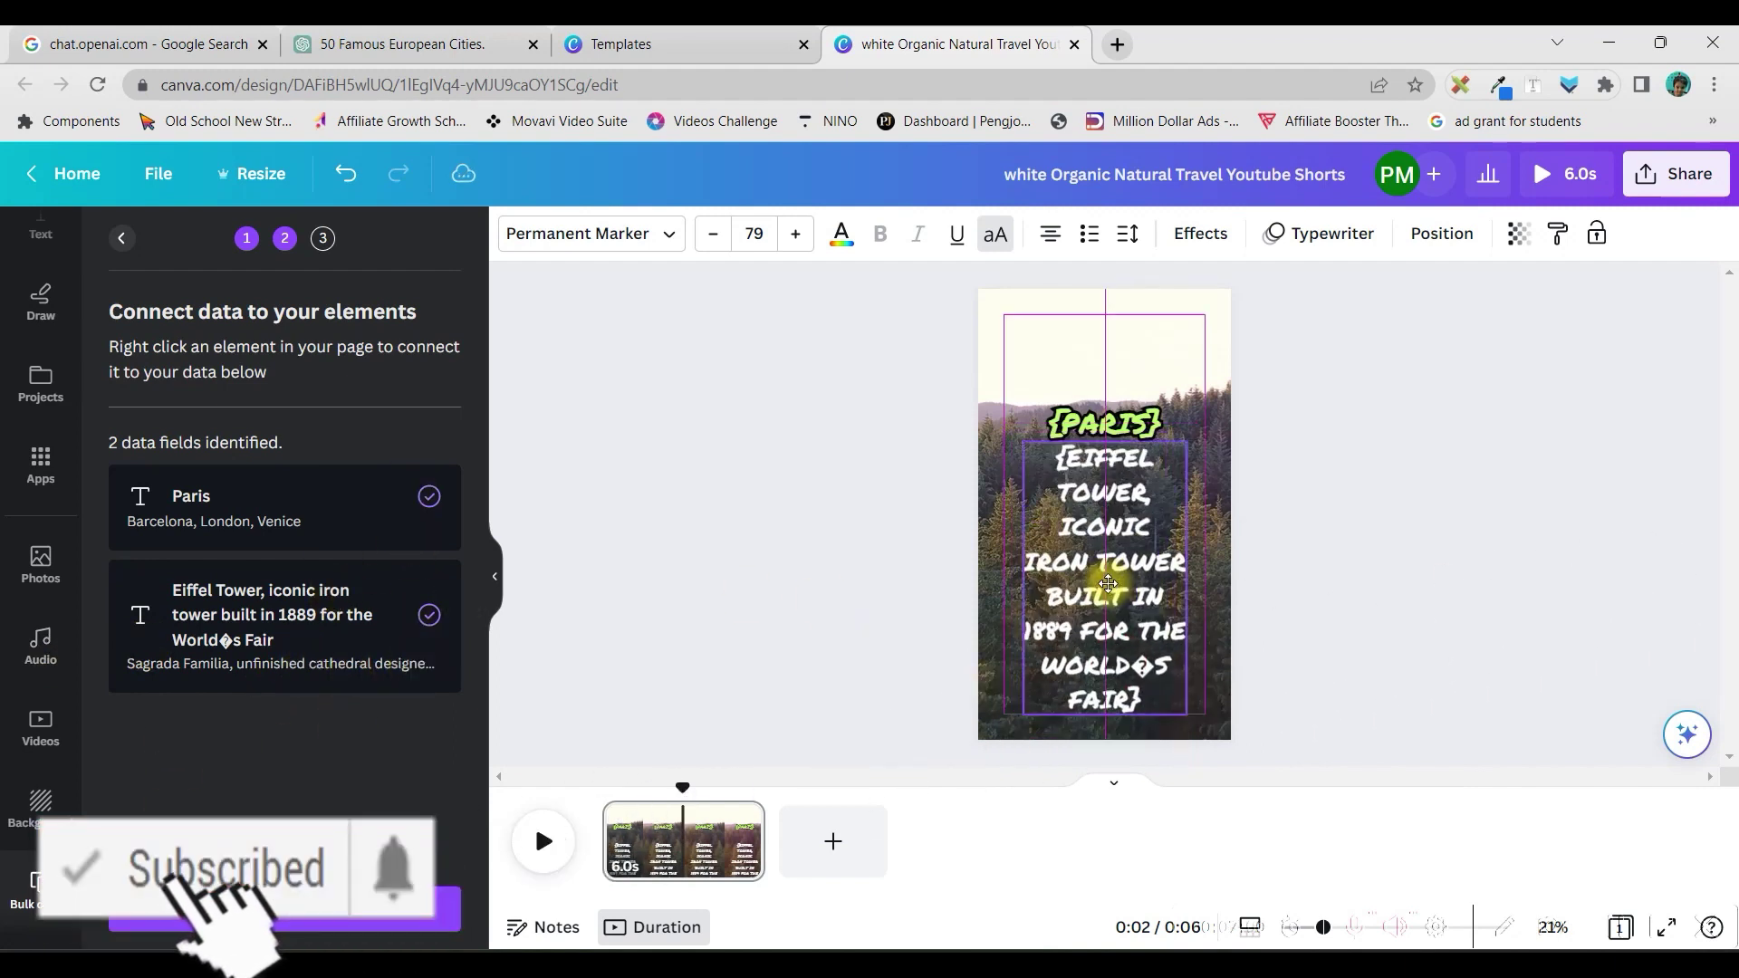
pyautogui.moveTo(1123, 442); pyautogui.dragTo(1123, 384)
pyautogui.click(1184, 711)
pyautogui.moveTo(1185, 714); pyautogui.dragTo(1177, 624)
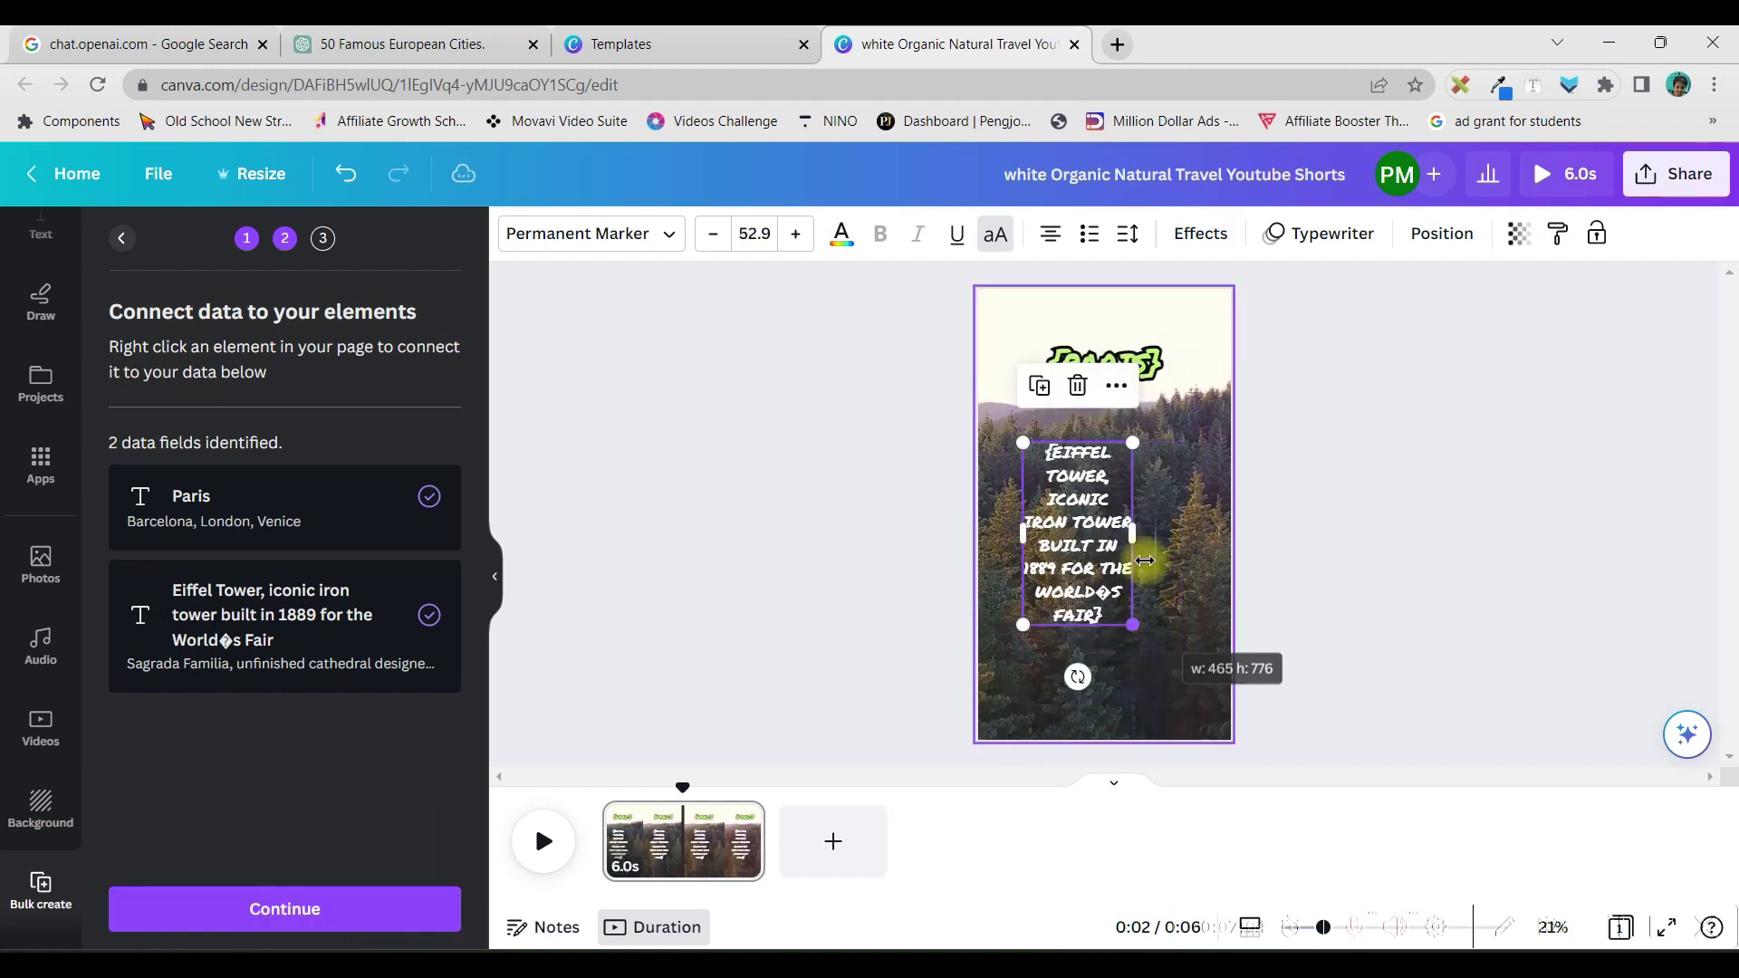
pyautogui.moveTo(1177, 536); pyautogui.dragTo(1246, 541)
pyautogui.moveTo(1121, 493); pyautogui.dragTo(1110, 536)
# - Lower the city heading slightly and nudge the description up to sit centred beneath it
pyautogui.moveTo(1129, 388); pyautogui.dragTo(1129, 424)
pyautogui.click(1134, 562)
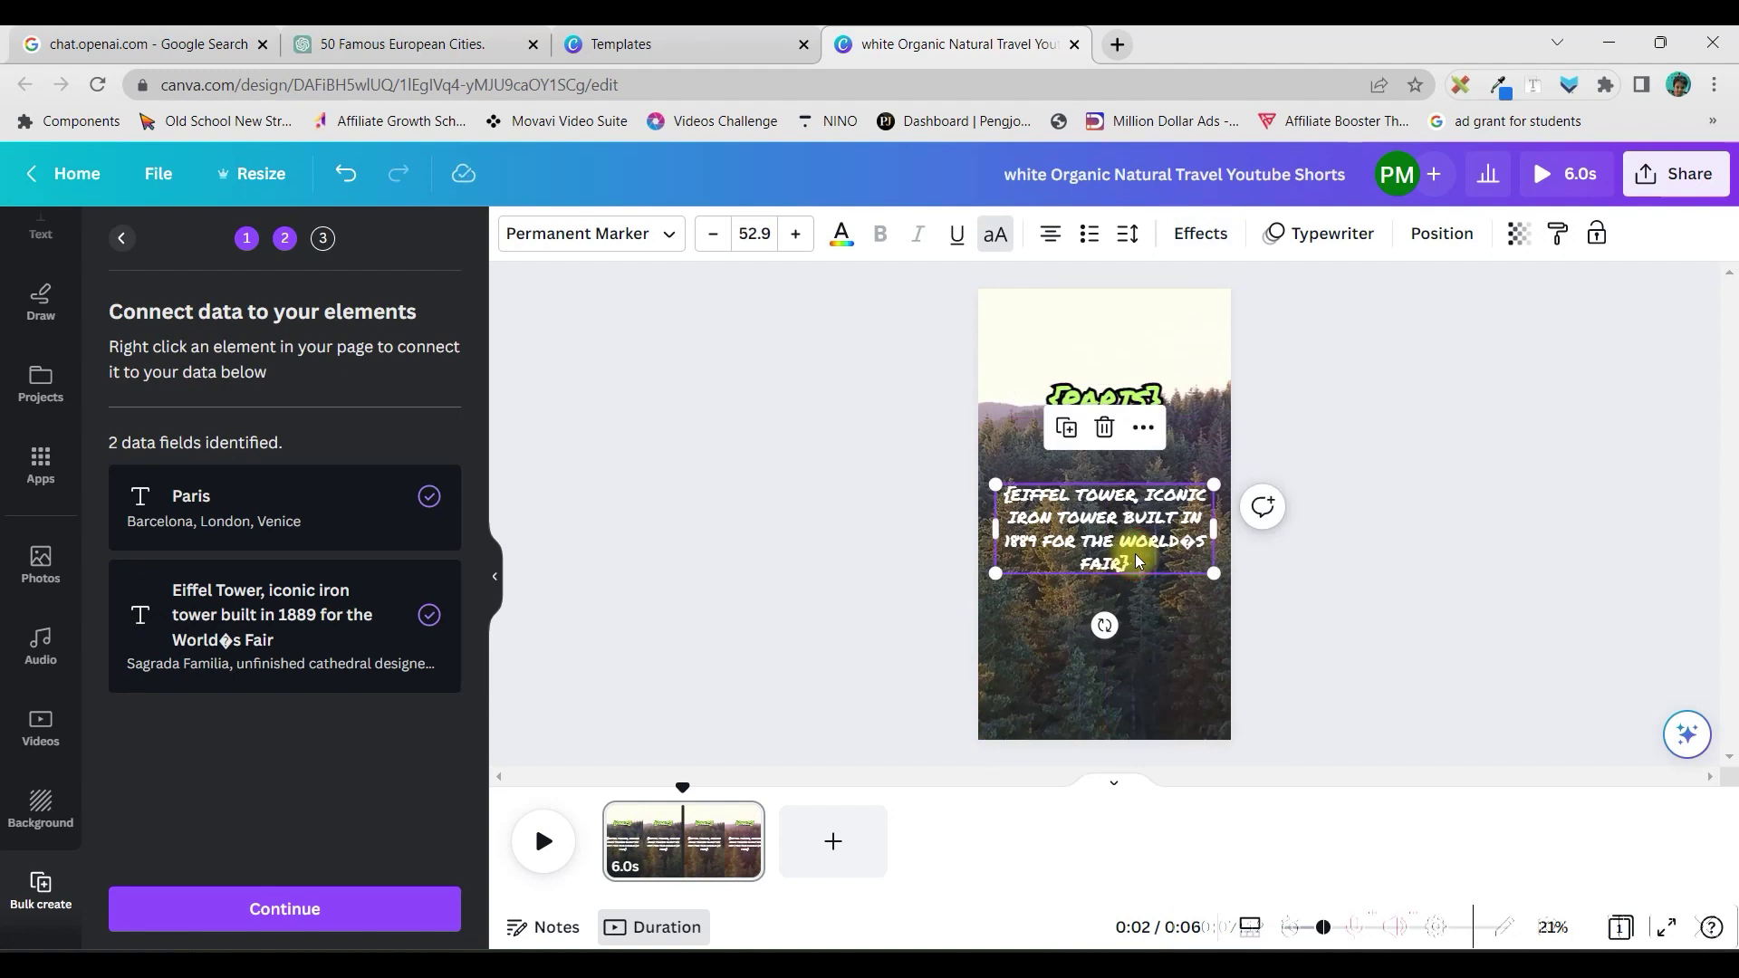
pyautogui.moveTo(1139, 562); pyautogui.dragTo(1078, 538)
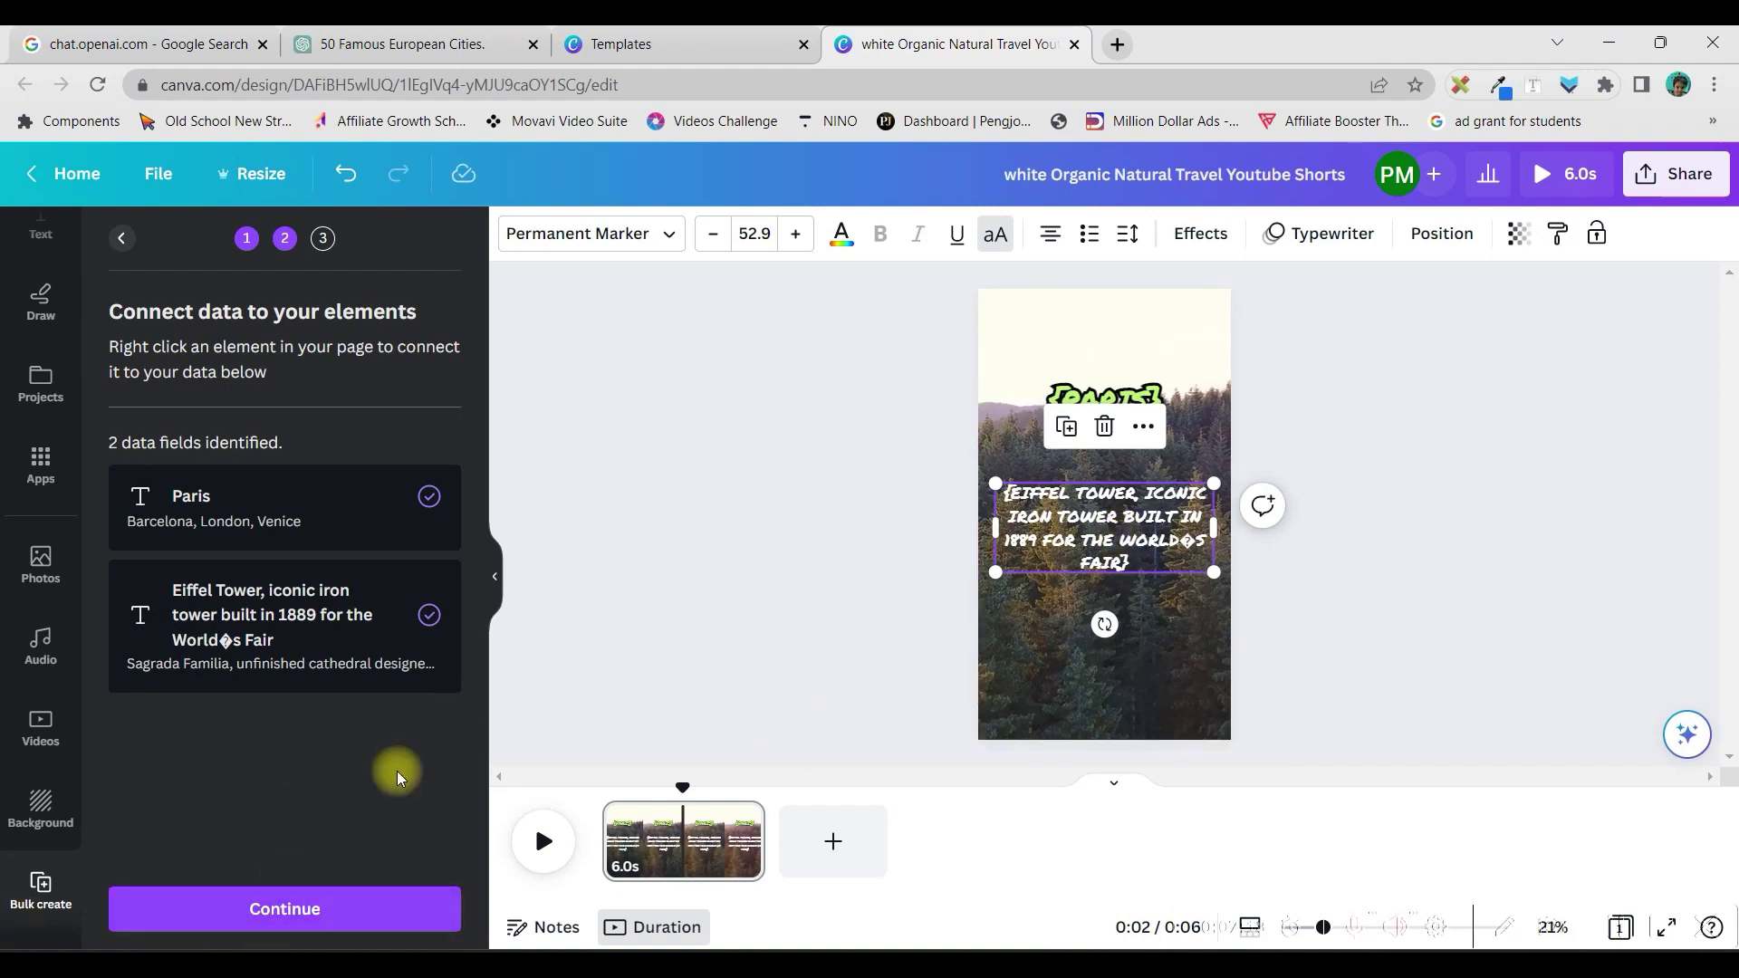
# - Select all 50 data rows and generate the 50 pages as a new Bulk design
pyautogui.click(321, 911)
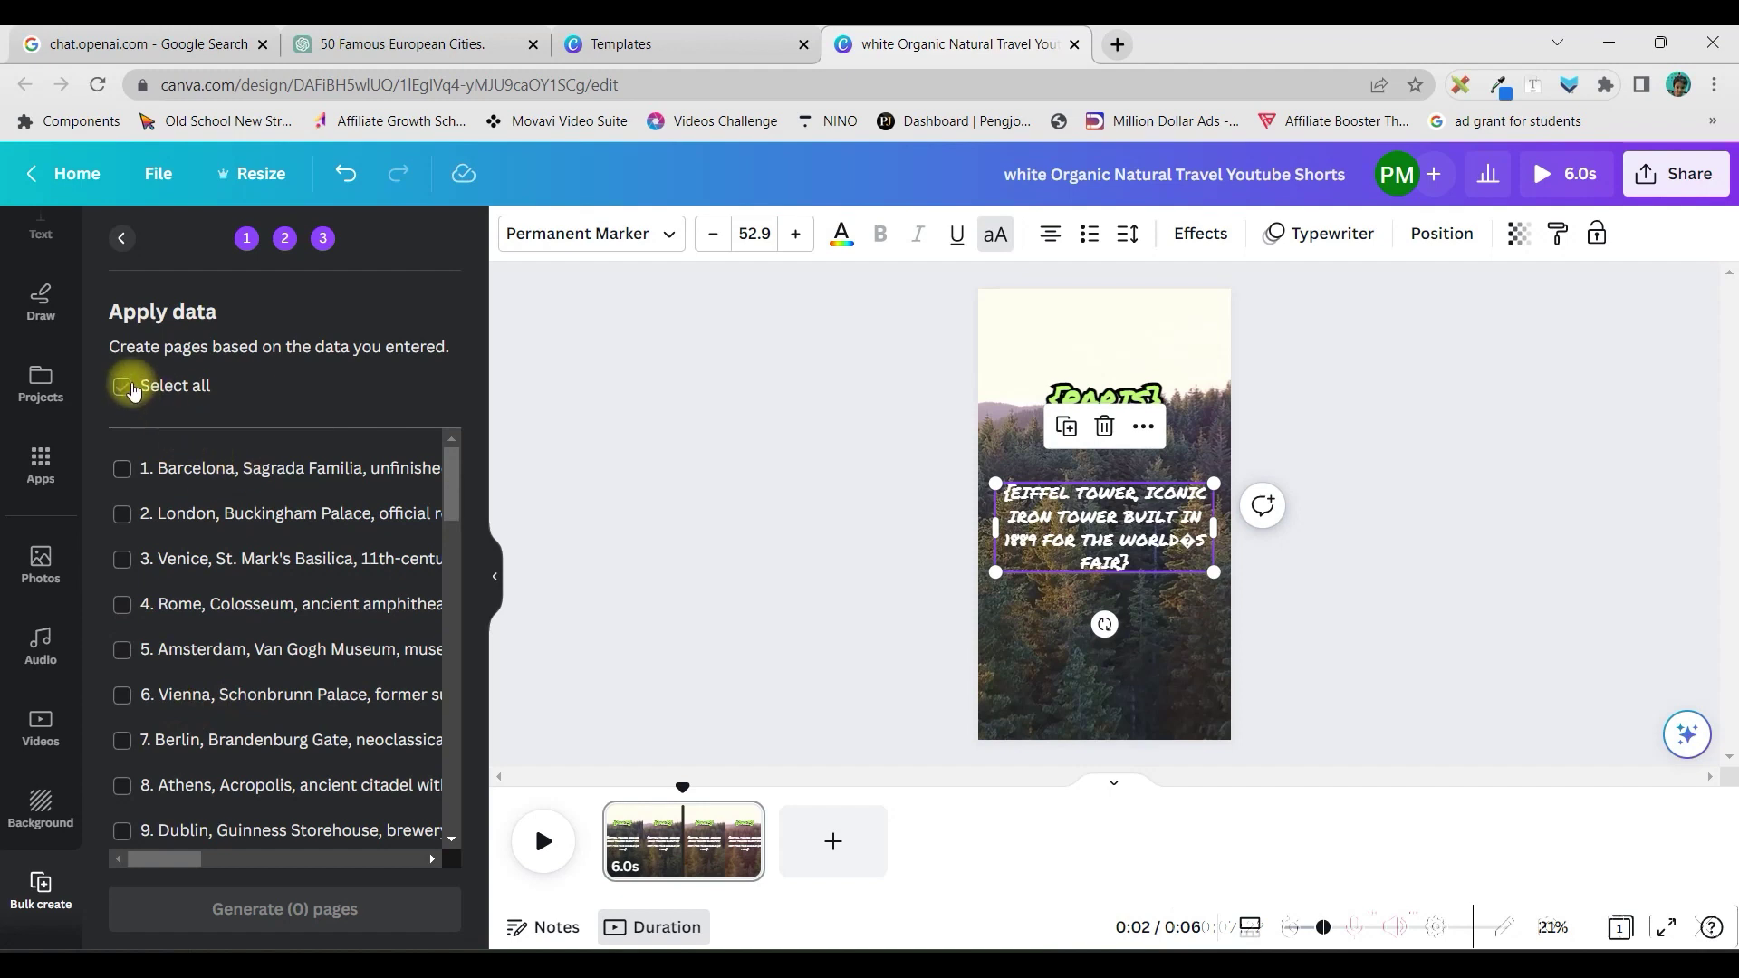
pyautogui.click(119, 387)
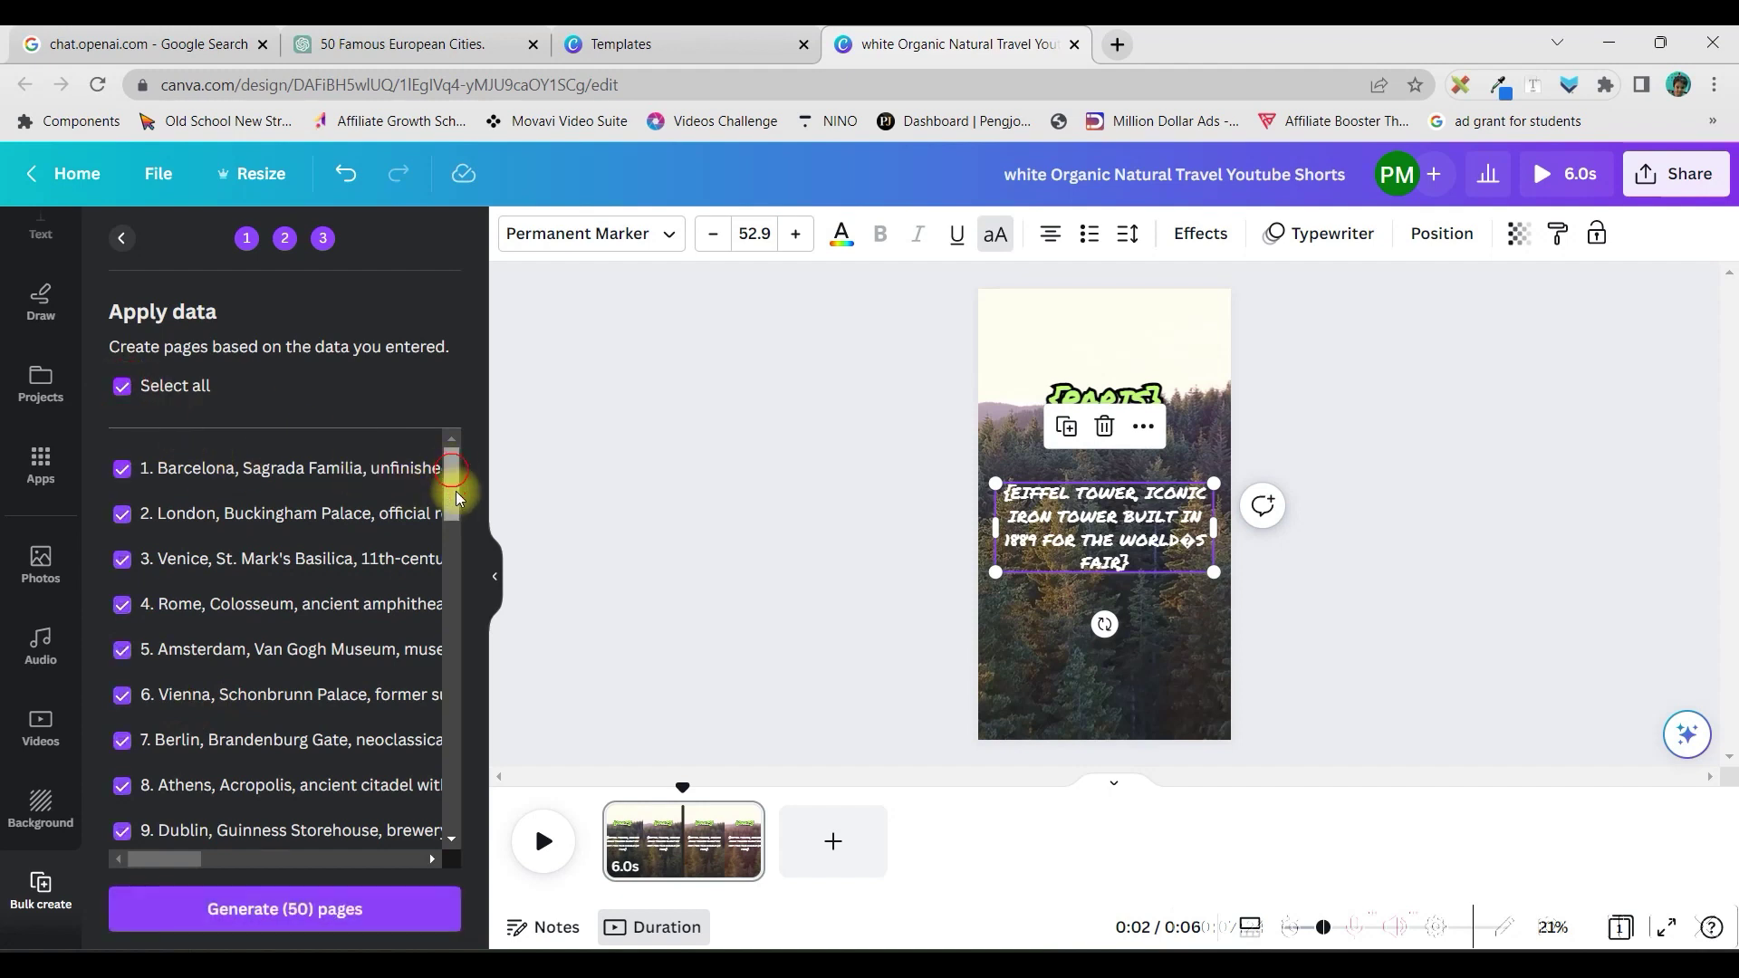
pyautogui.moveTo(450, 465); pyautogui.dragTo(455, 828)
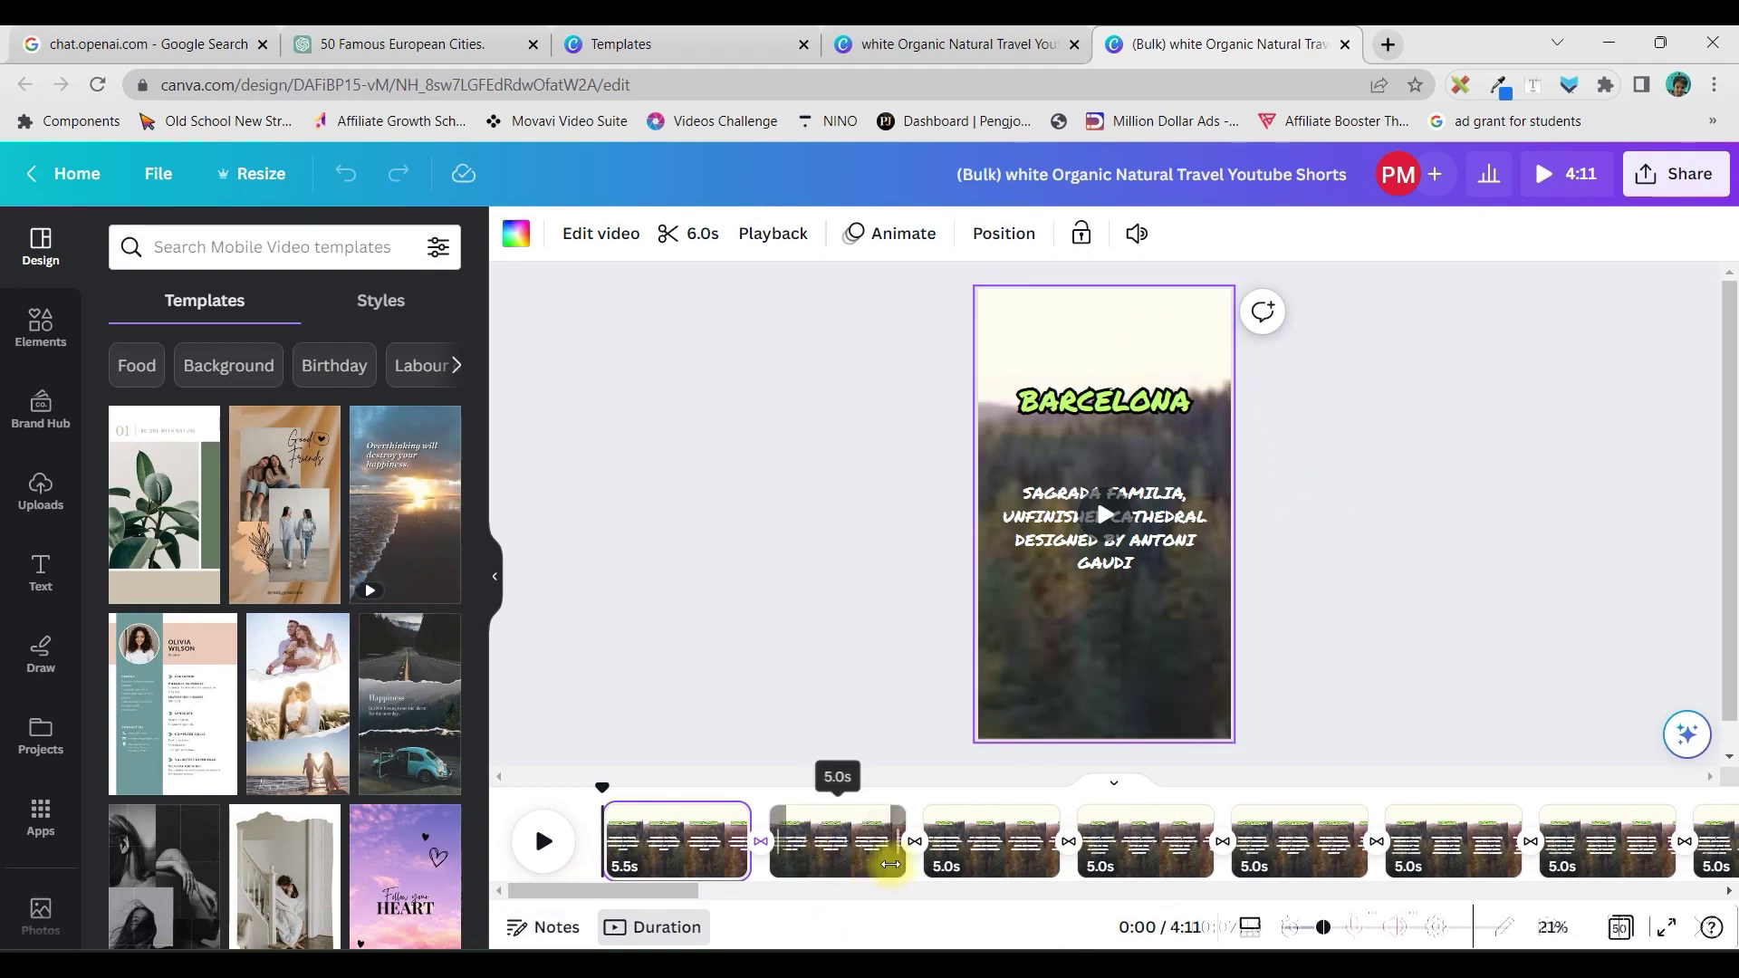
# - Detach the forest video from the London page background and delete it
pyautogui.click(853, 867)
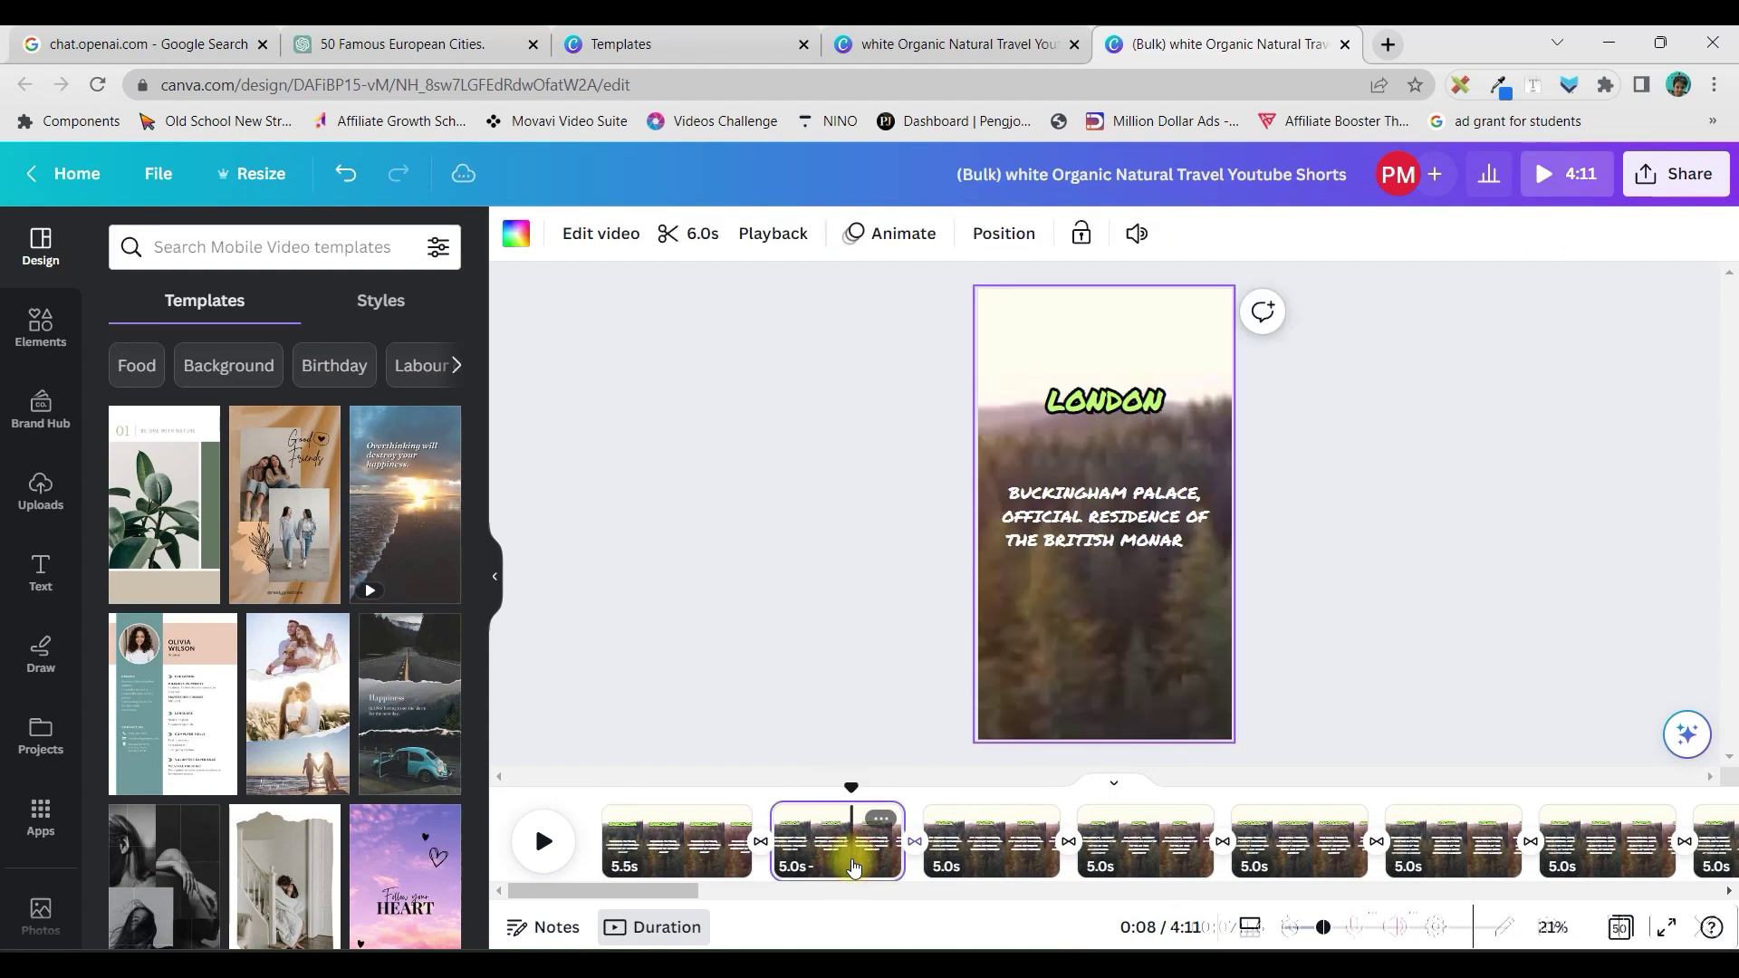
pyautogui.rightClick(1123, 608)
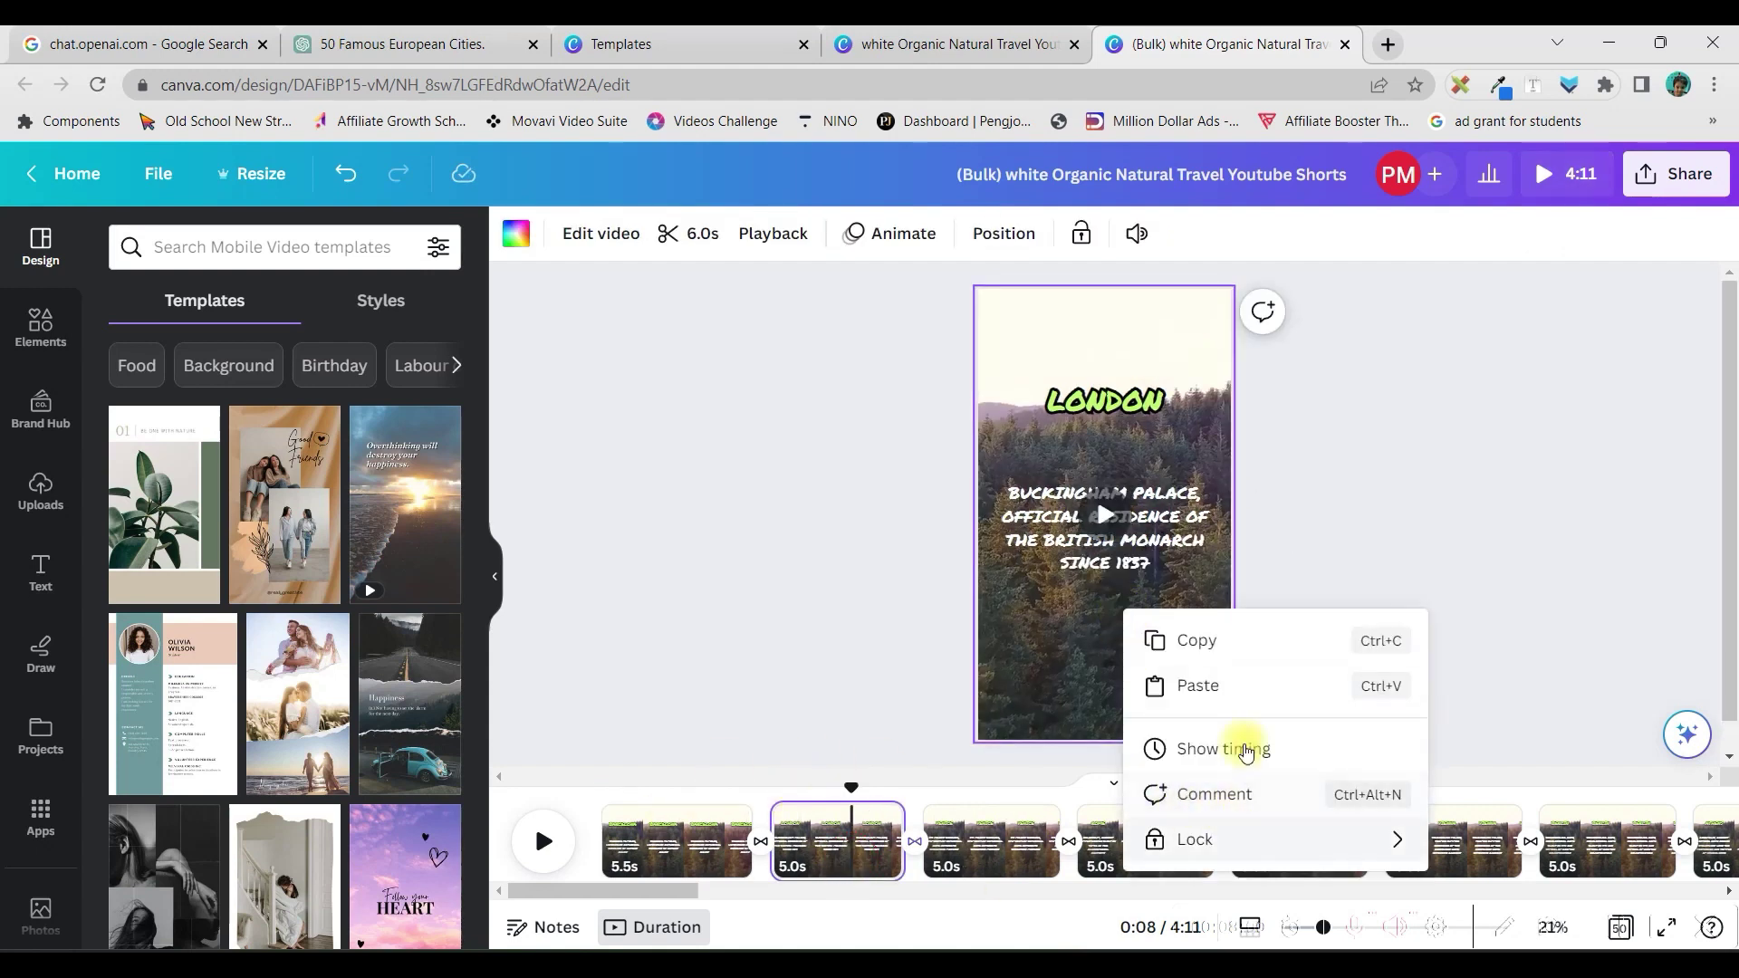
pyautogui.click(1072, 623)
pyautogui.rightClick(1016, 348)
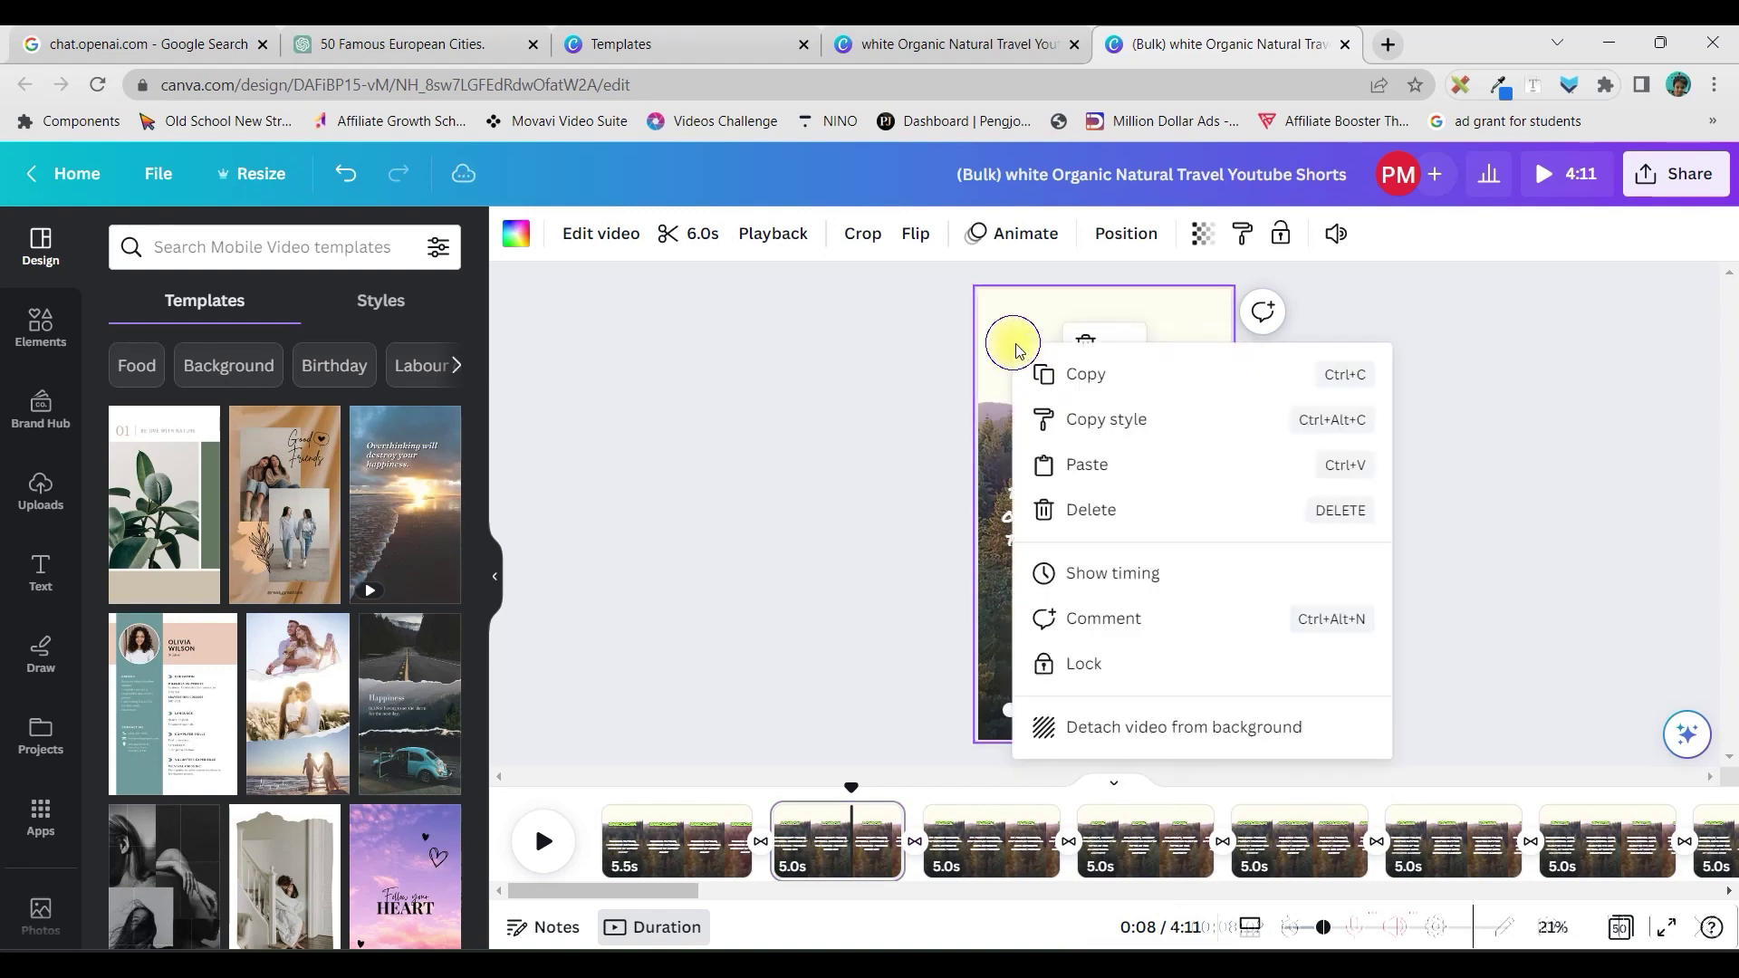
pyautogui.click(1128, 726)
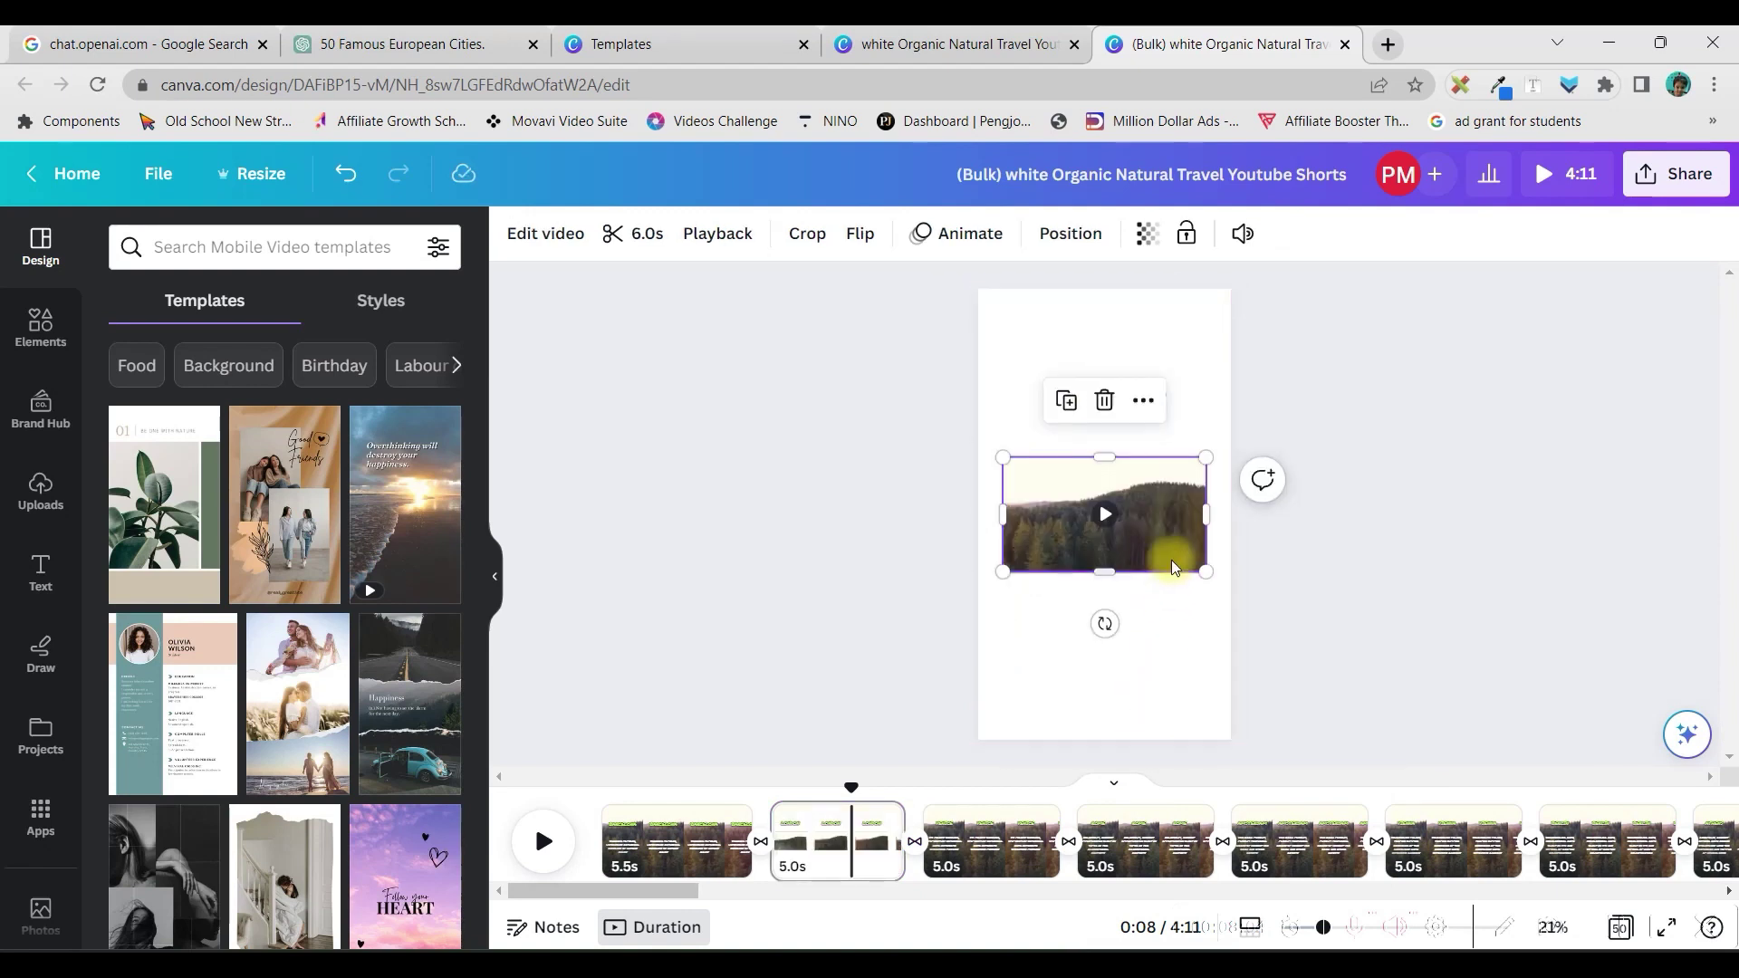
pyautogui.press('Delete')
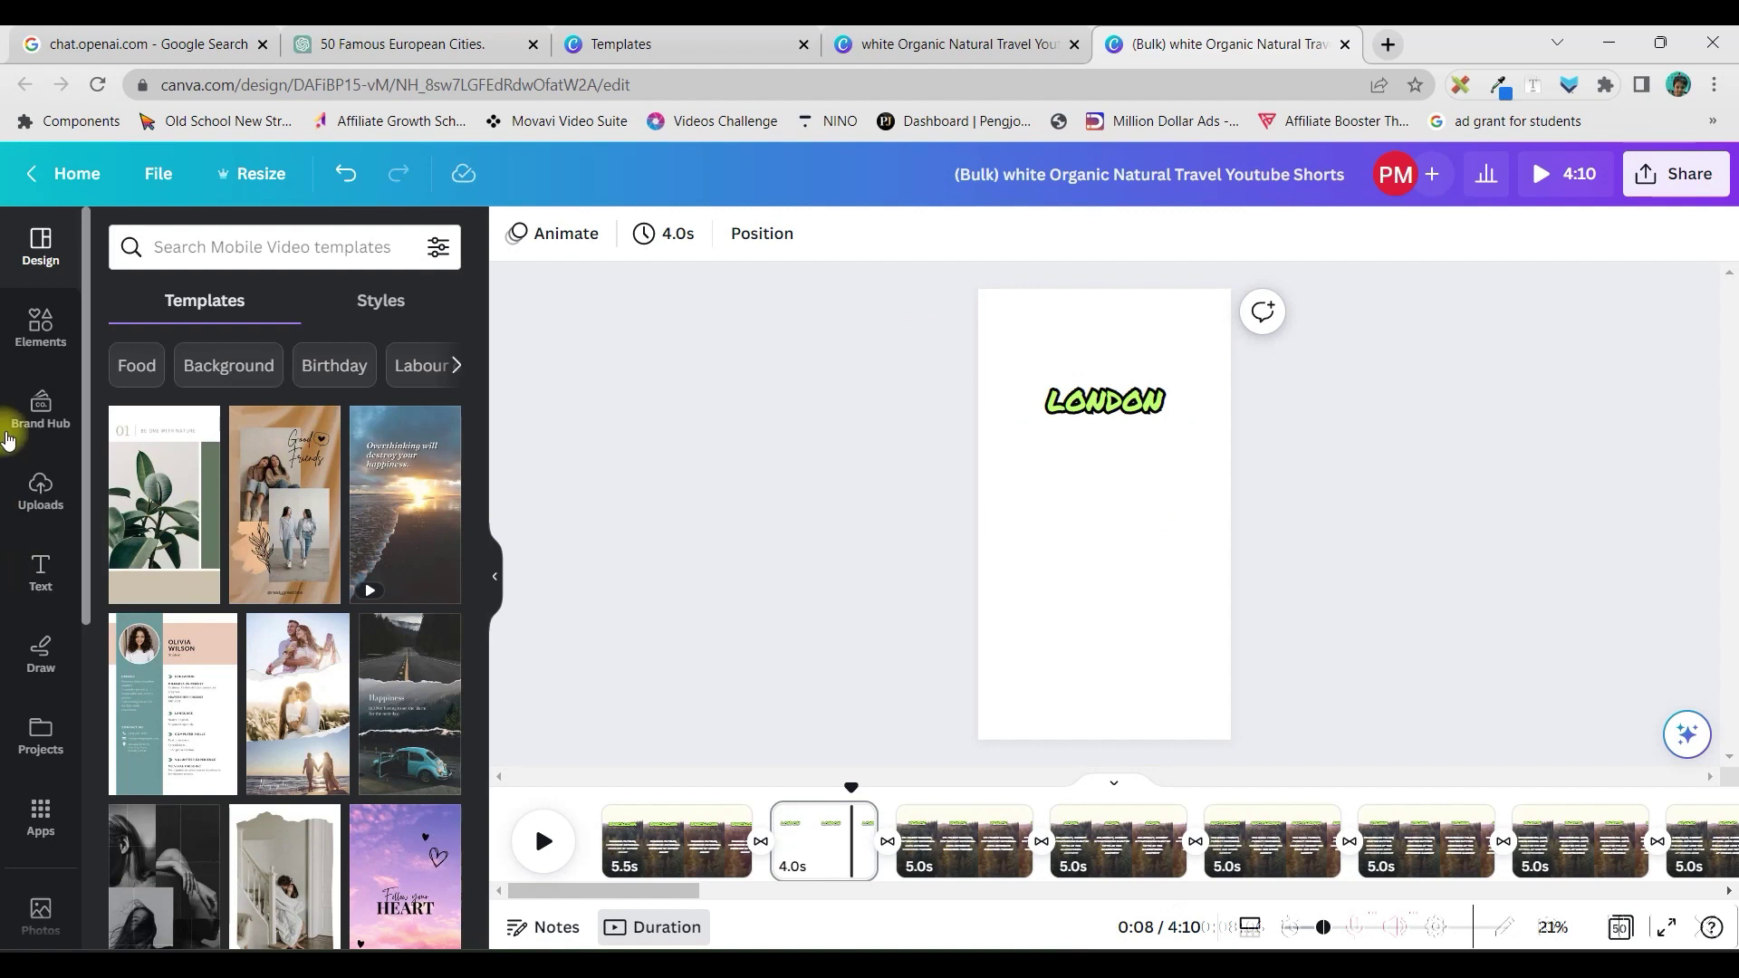
pyautogui.scroll(-3, 27, 544)
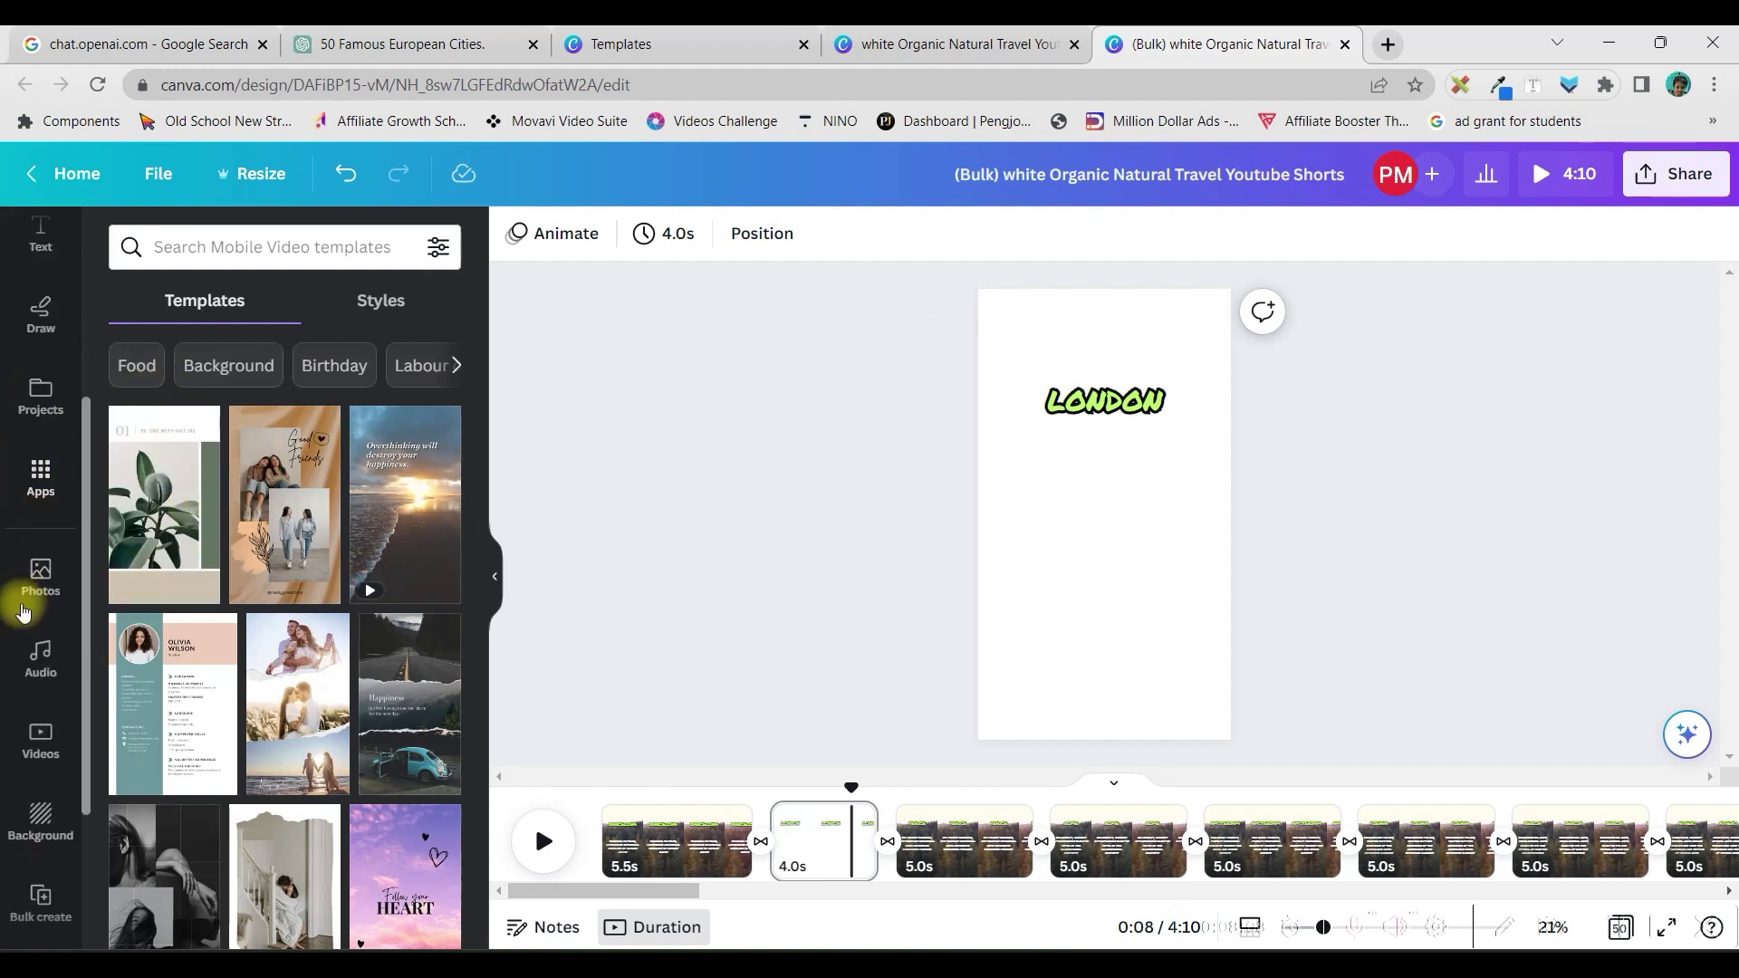
# - Search the stock videos for 'London' and add a London clip to the London page
pyautogui.click(38, 738)
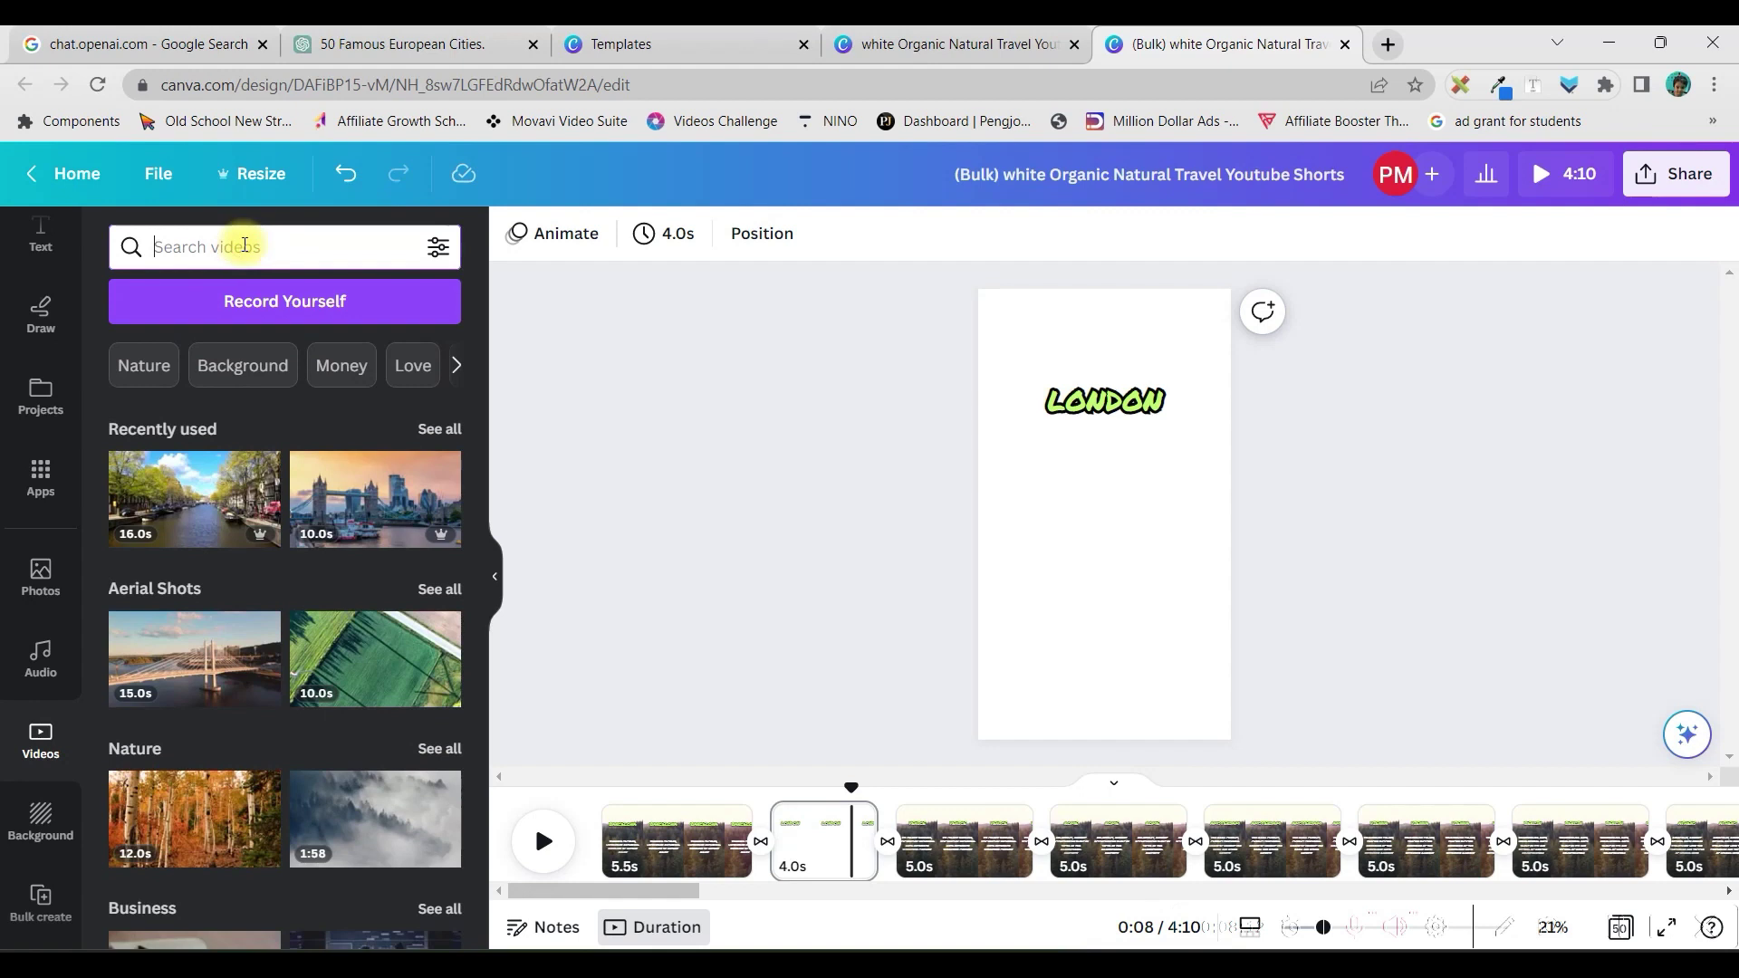
pyautogui.write('Londo')
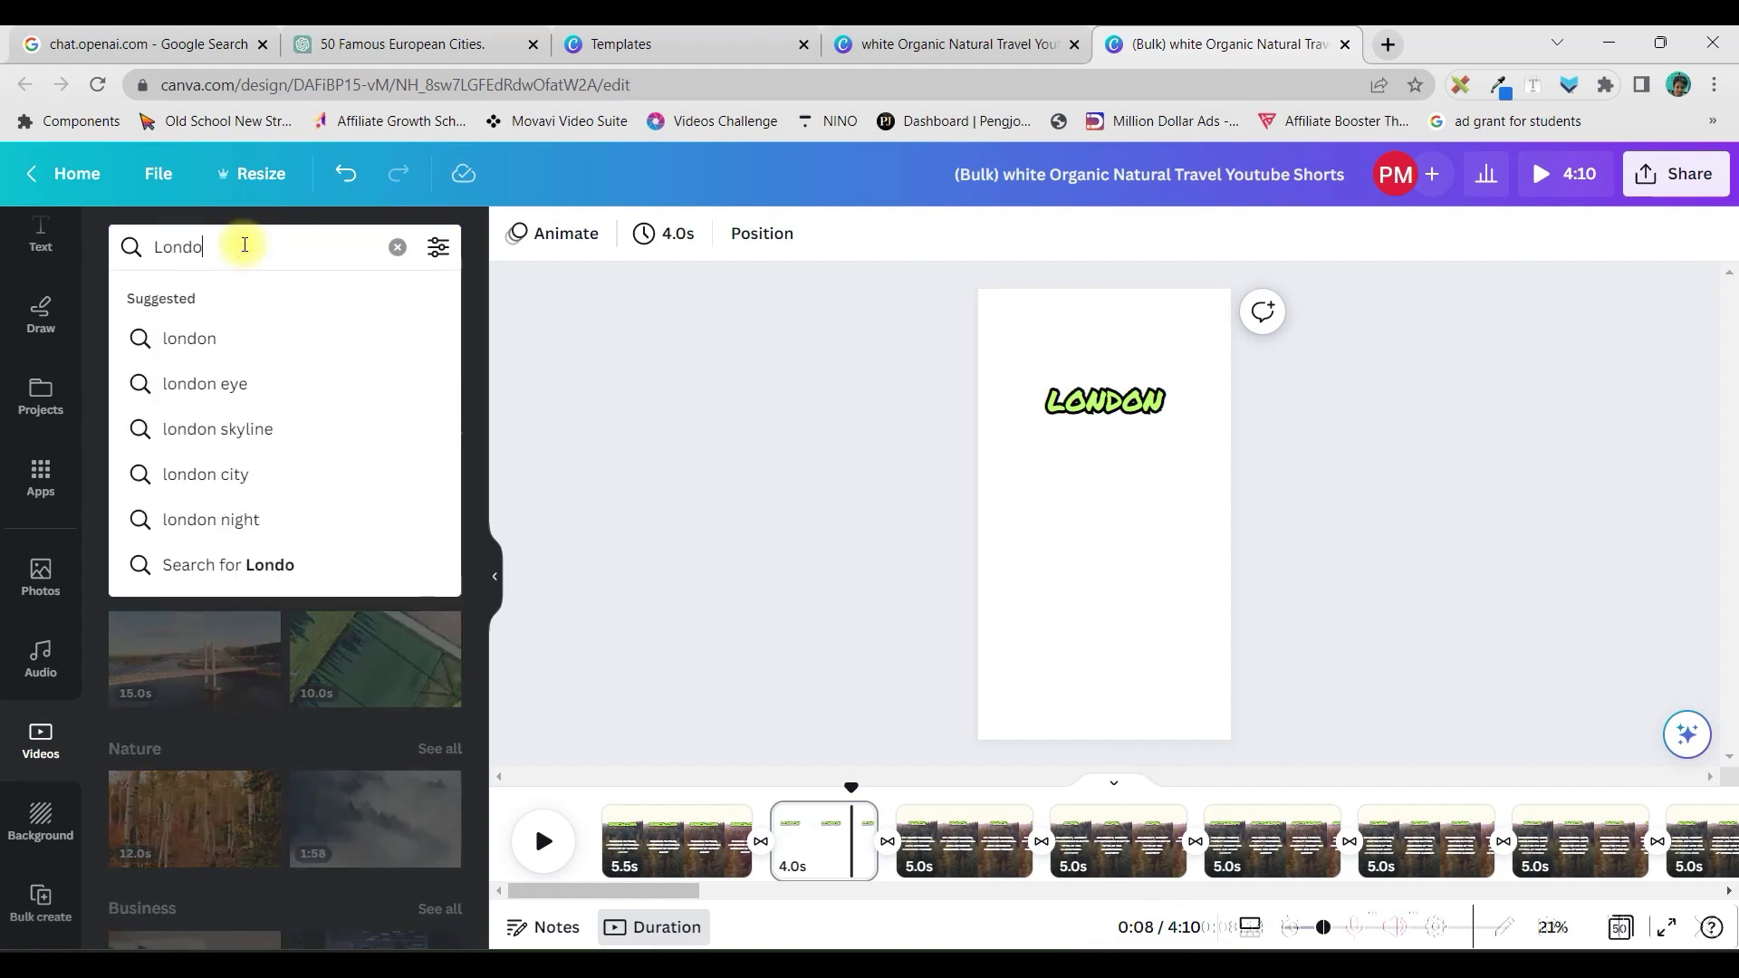
pyautogui.write('n')
pyautogui.press('Return')
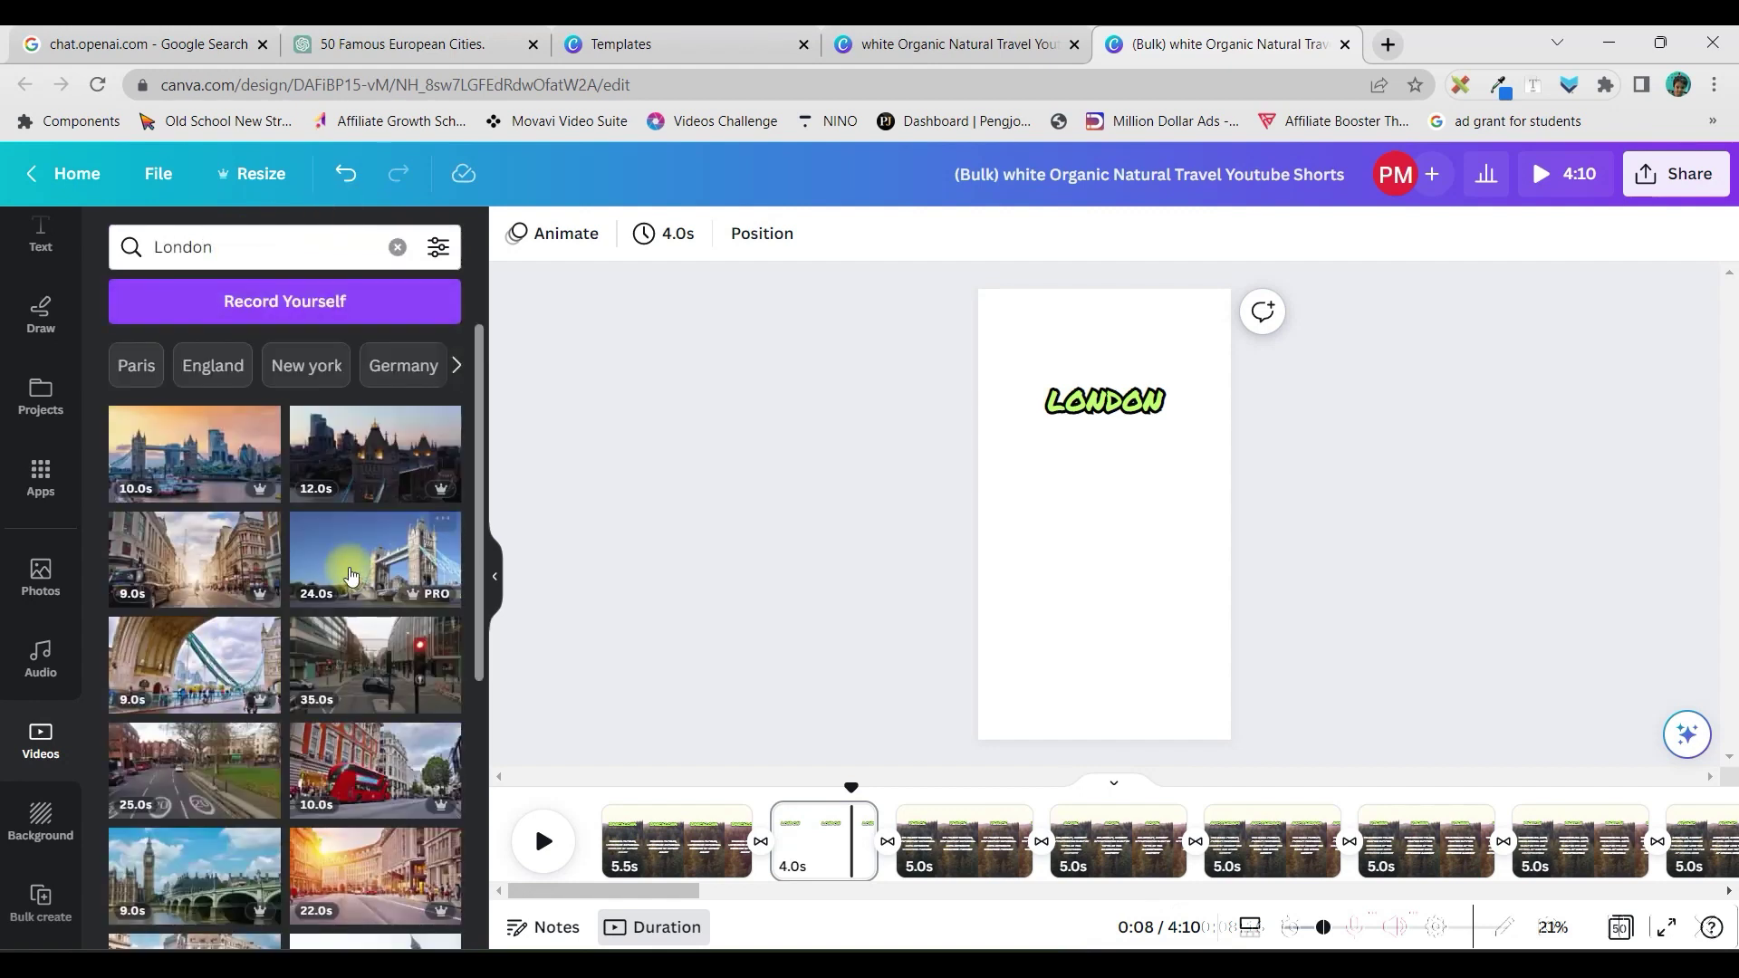
pyautogui.scroll(-5, 352, 577)
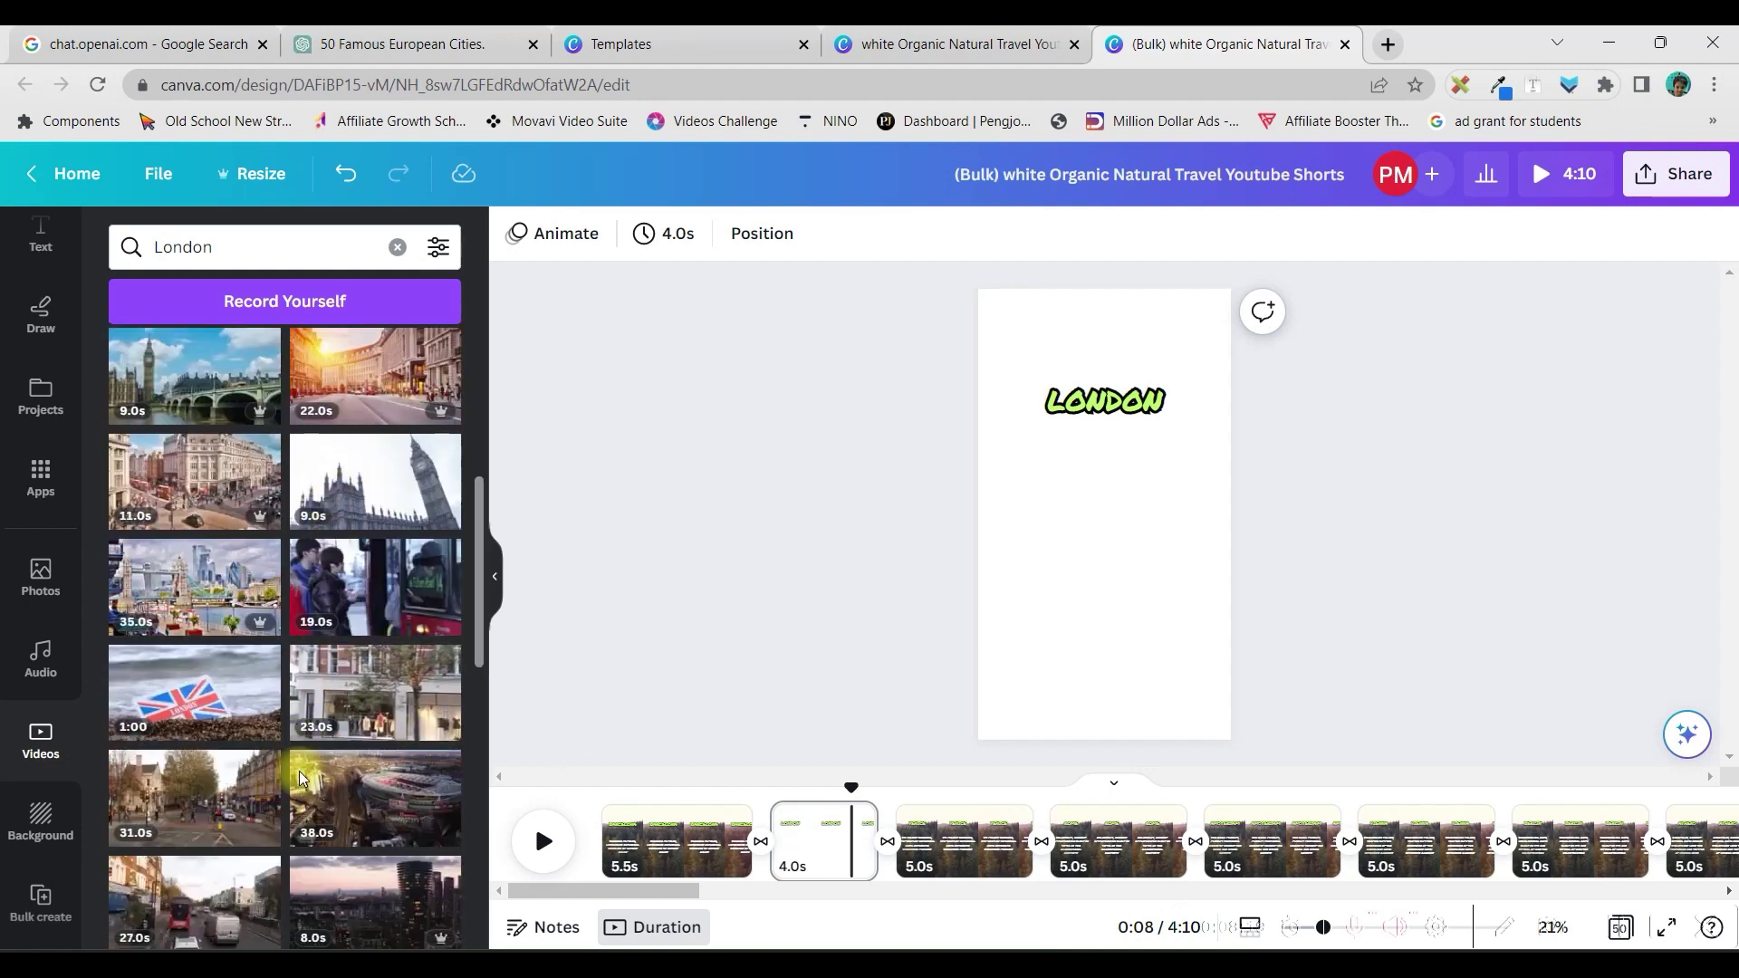
pyautogui.scroll(-3, 300, 779)
pyautogui.scroll(8, 294, 724)
pyautogui.scroll(-5, 288, 670)
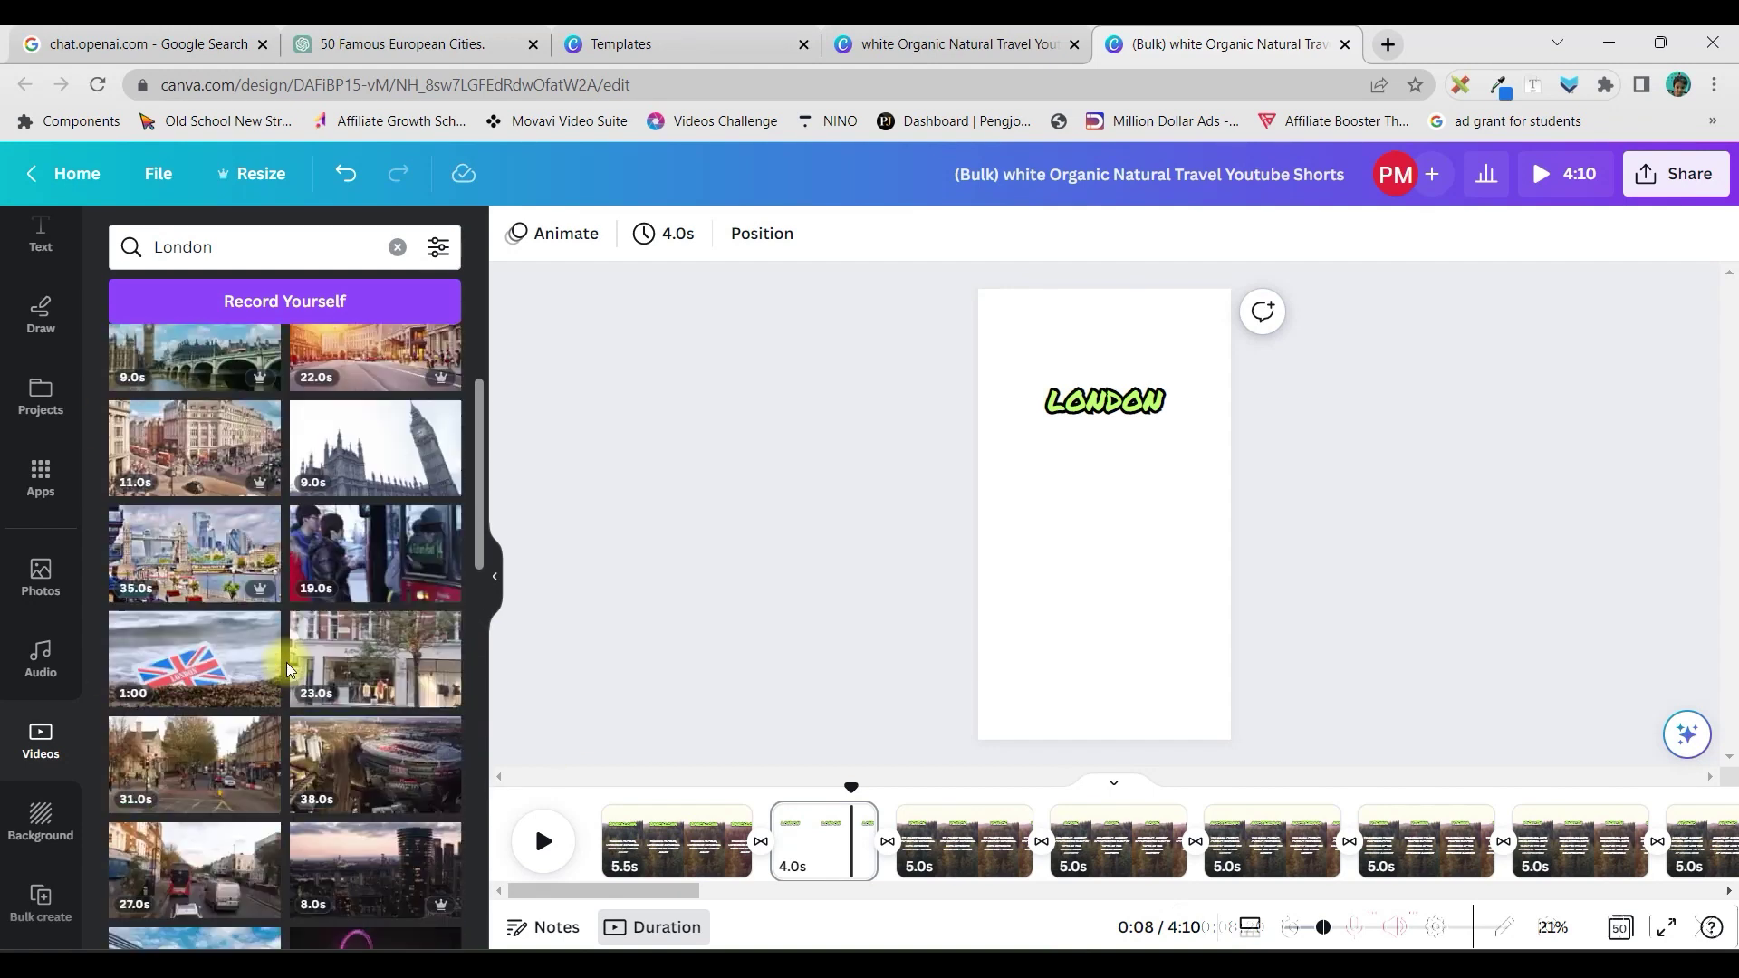
pyautogui.scroll(-1, 288, 670)
pyautogui.click(357, 931)
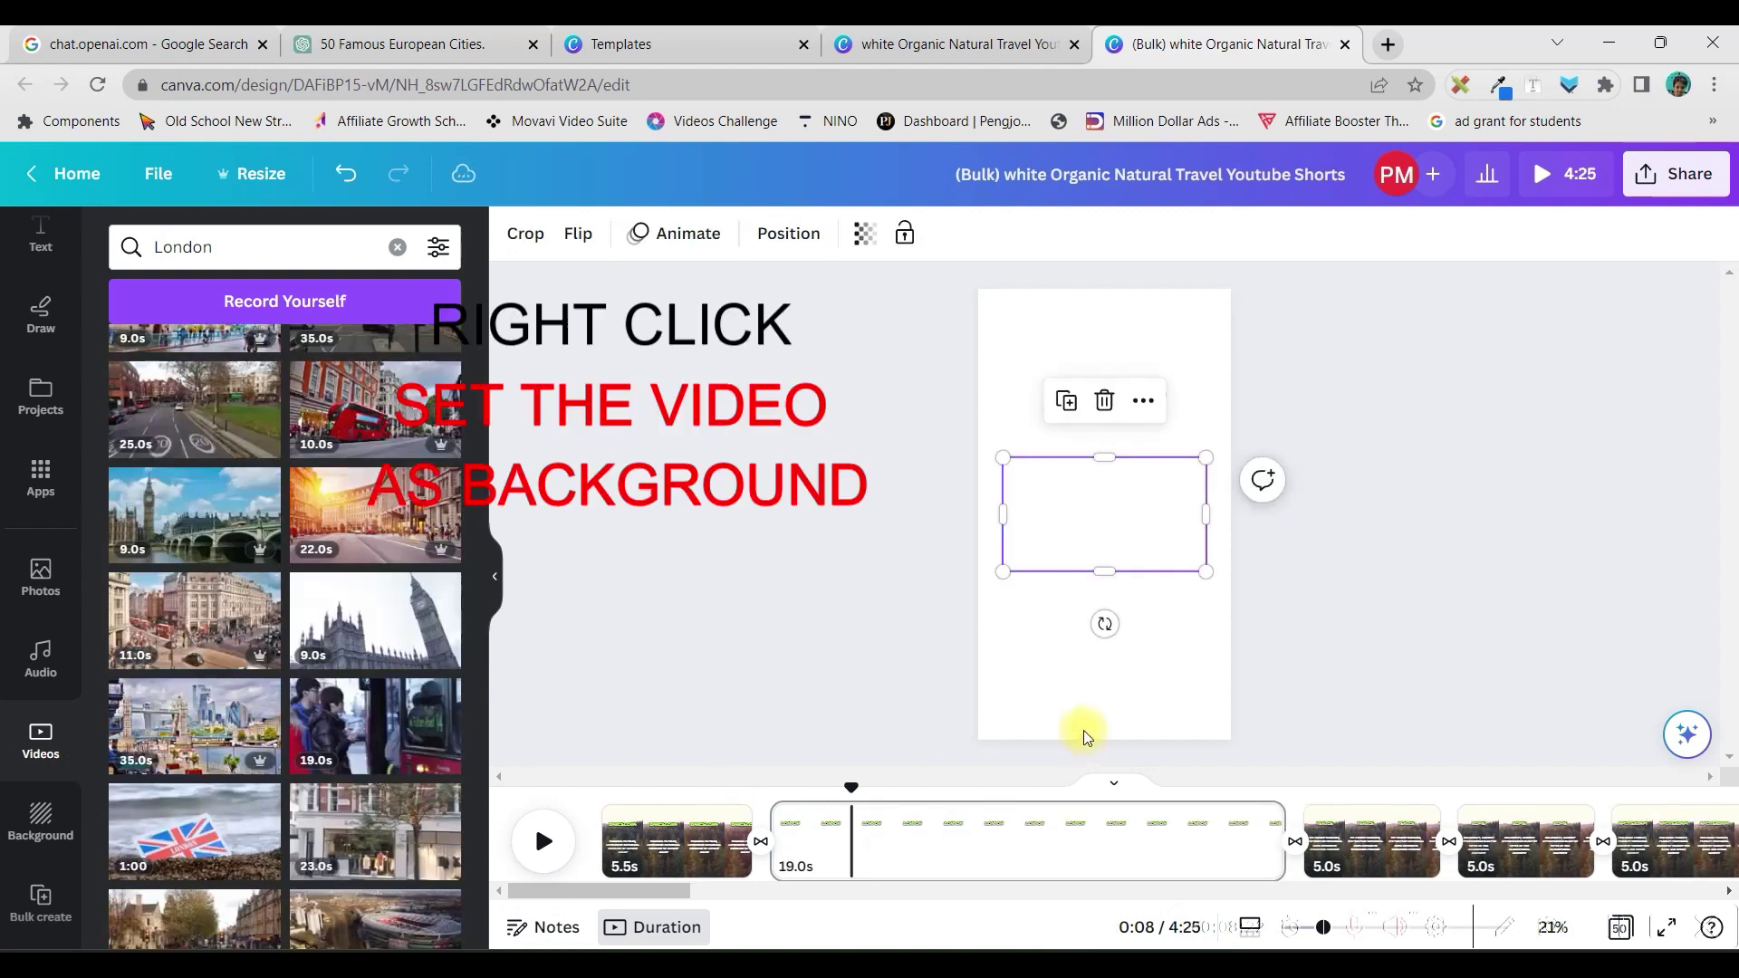
pyautogui.rightClick(1077, 531)
pyautogui.rightClick(1077, 530)
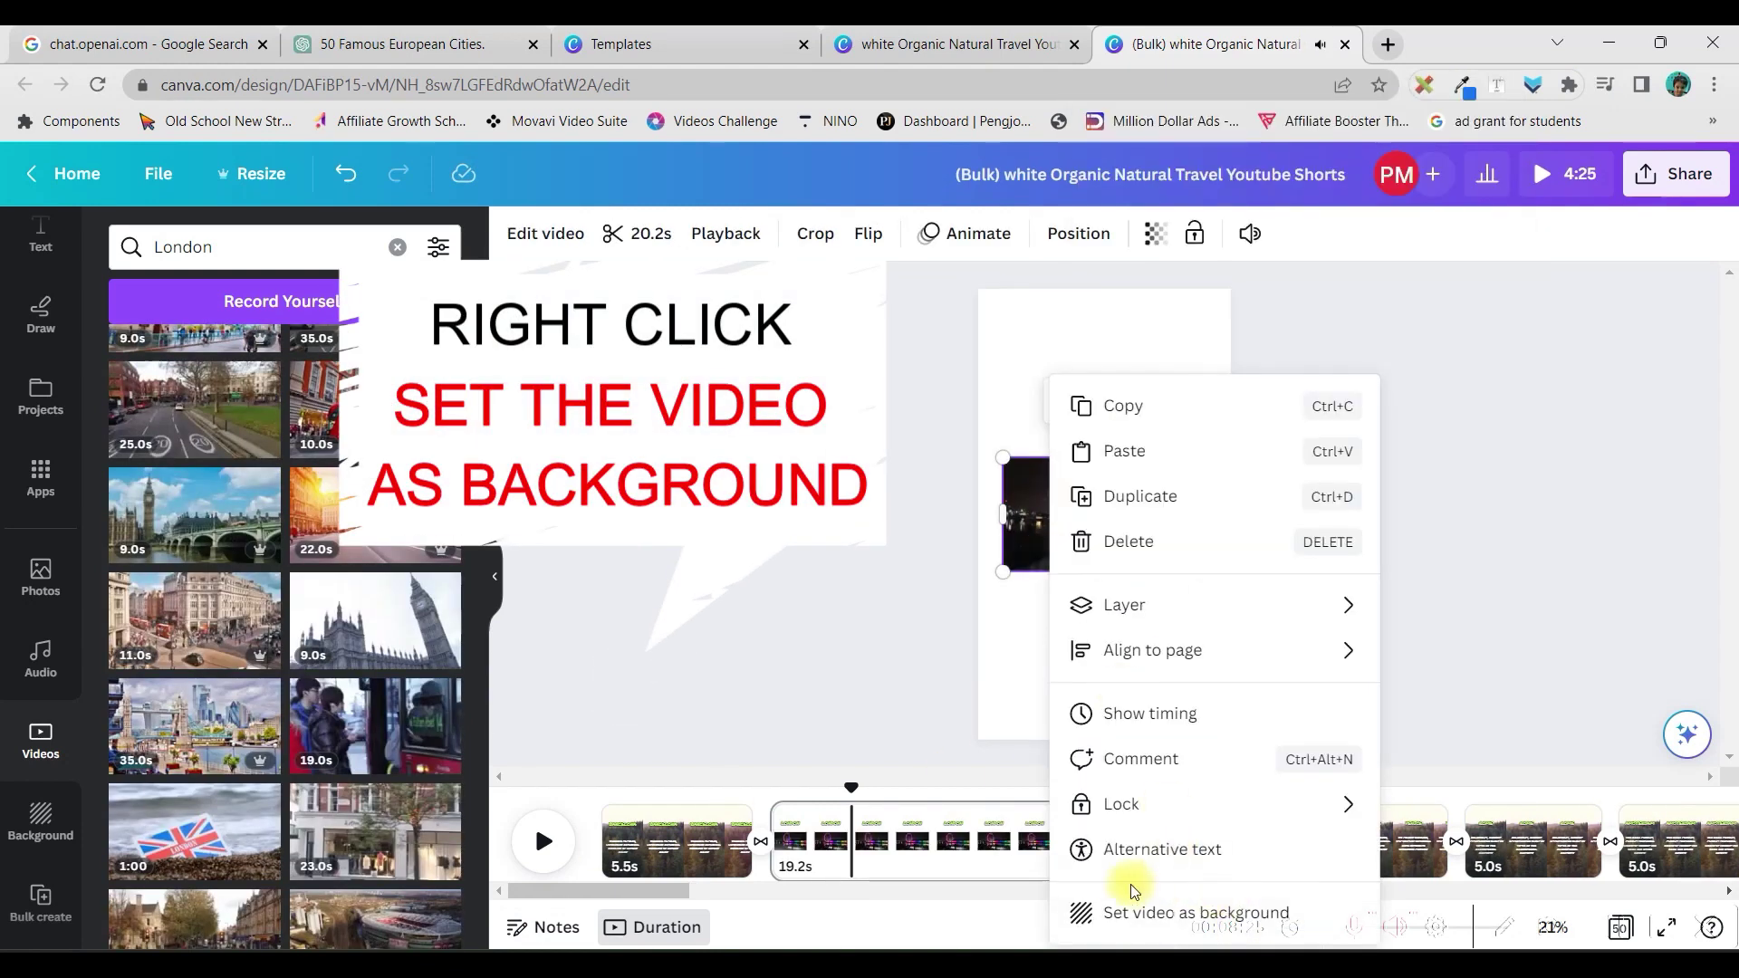
# - Make the London clip the page background and give the Buckingham Palace caption a text background
pyautogui.click(1118, 910)
pyautogui.moveTo(1117, 523); pyautogui.dragTo(1117, 589)
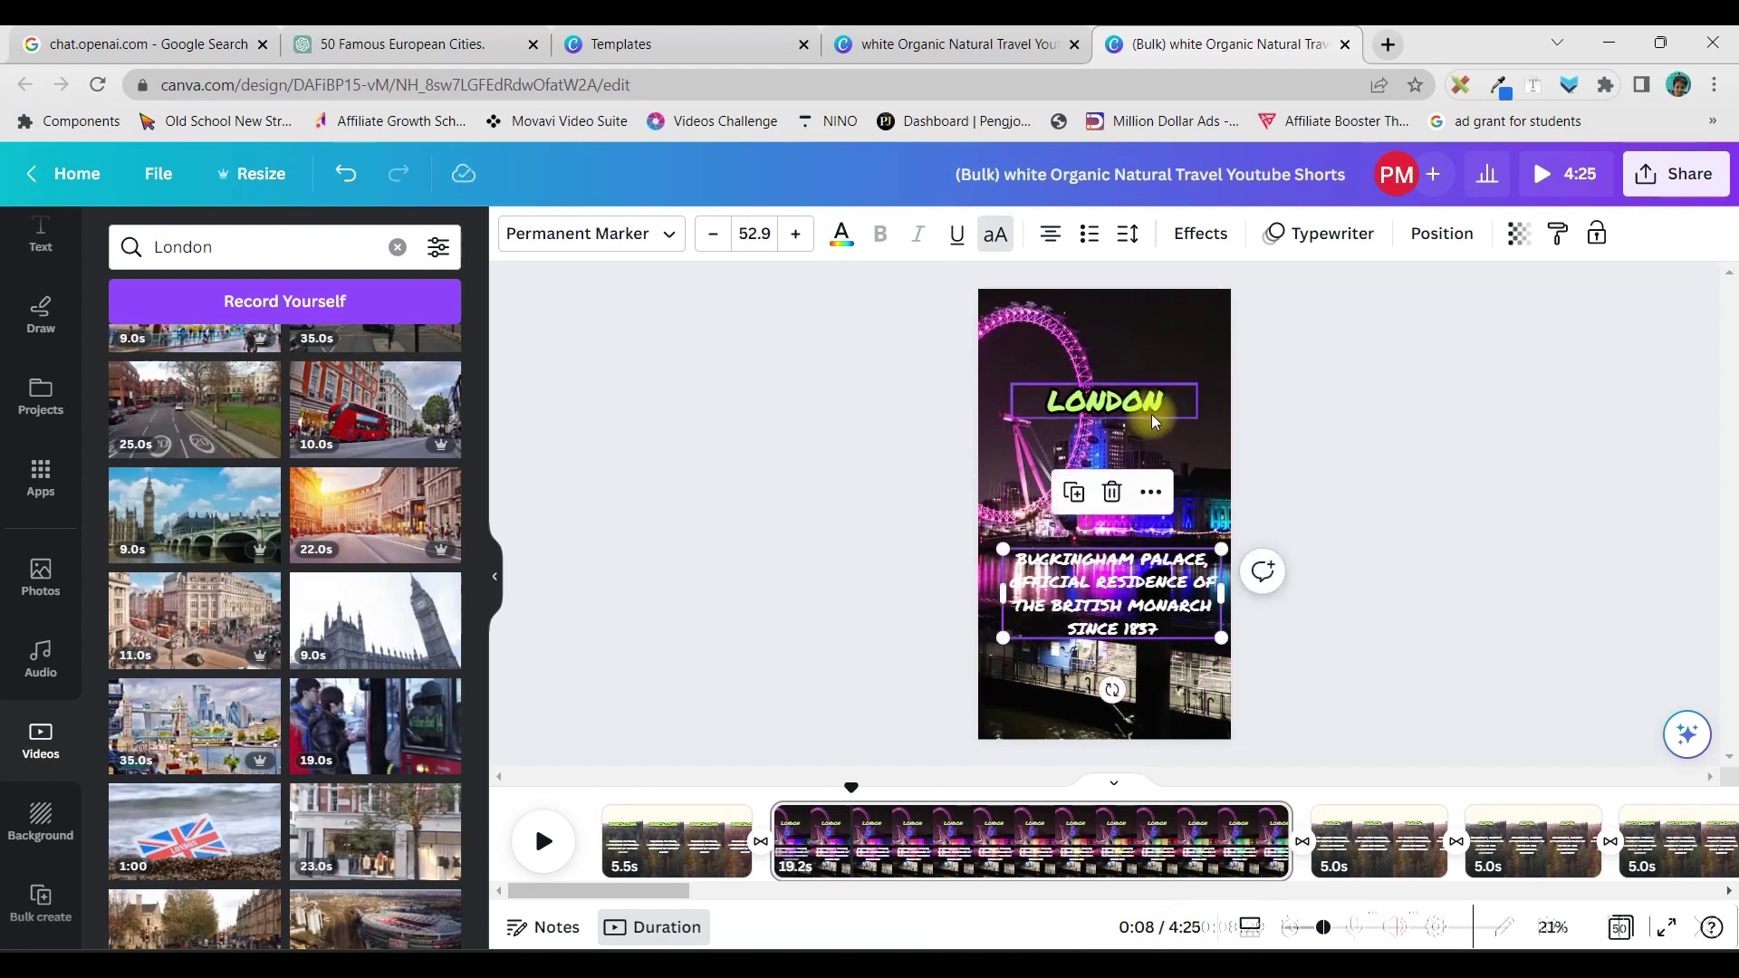
pyautogui.hotkey('ctrl', 'z')
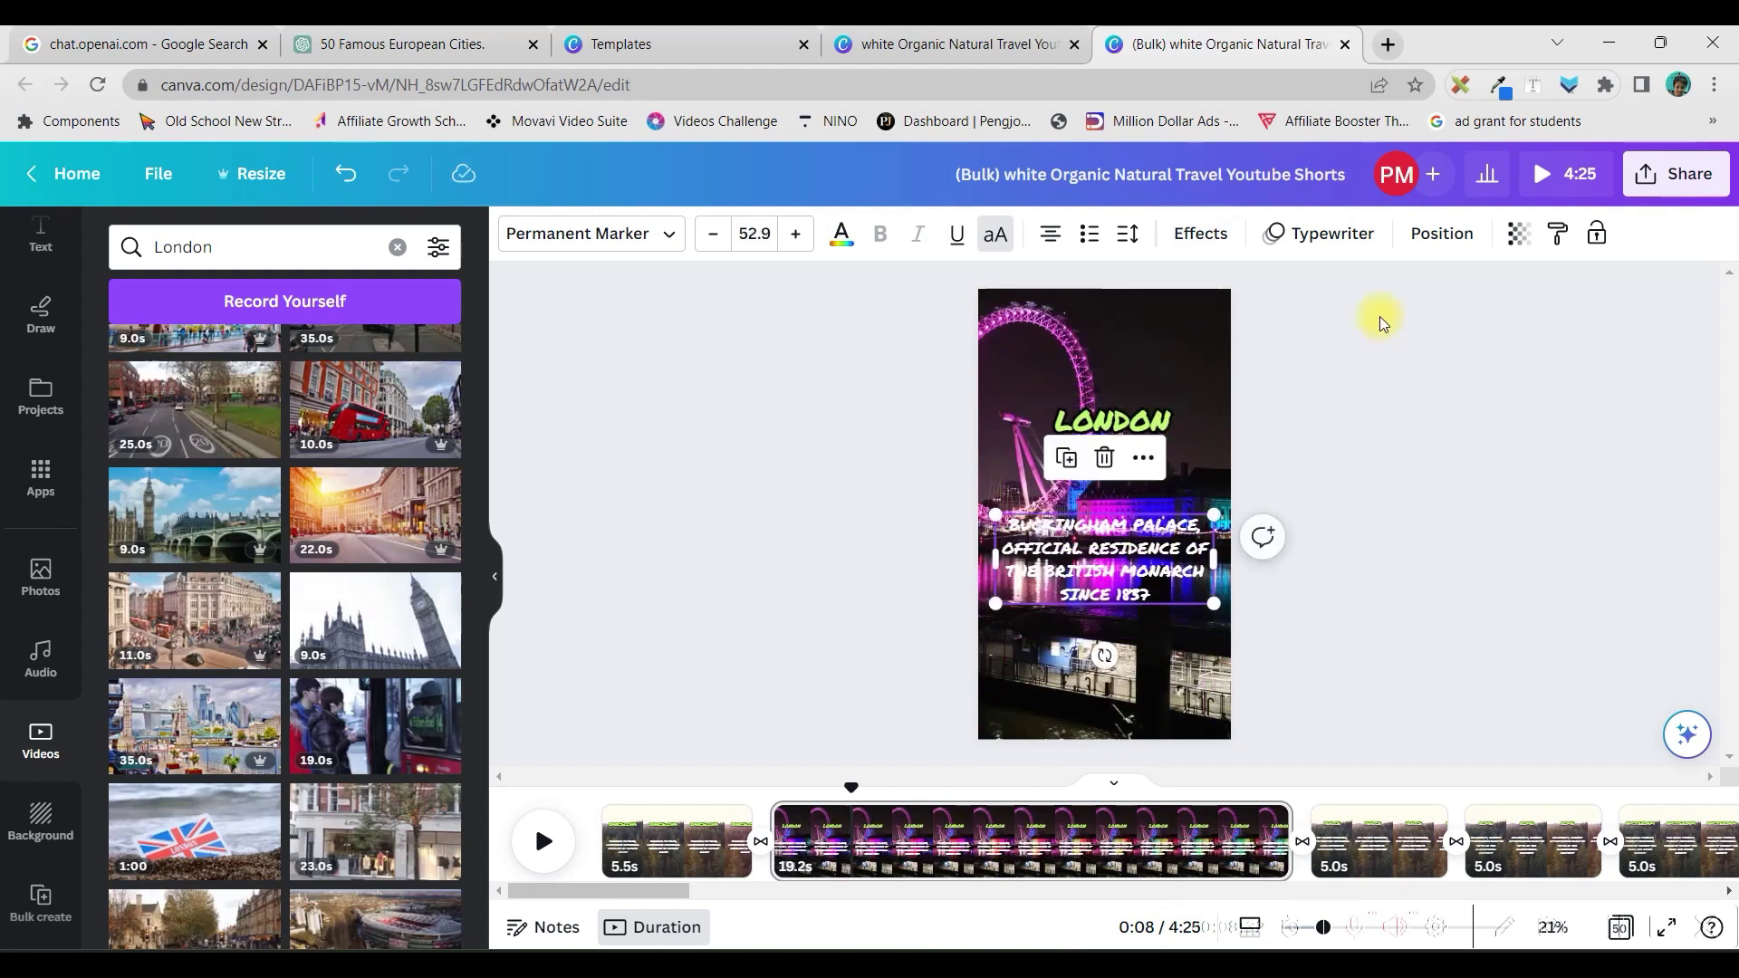
pyautogui.click(1202, 233)
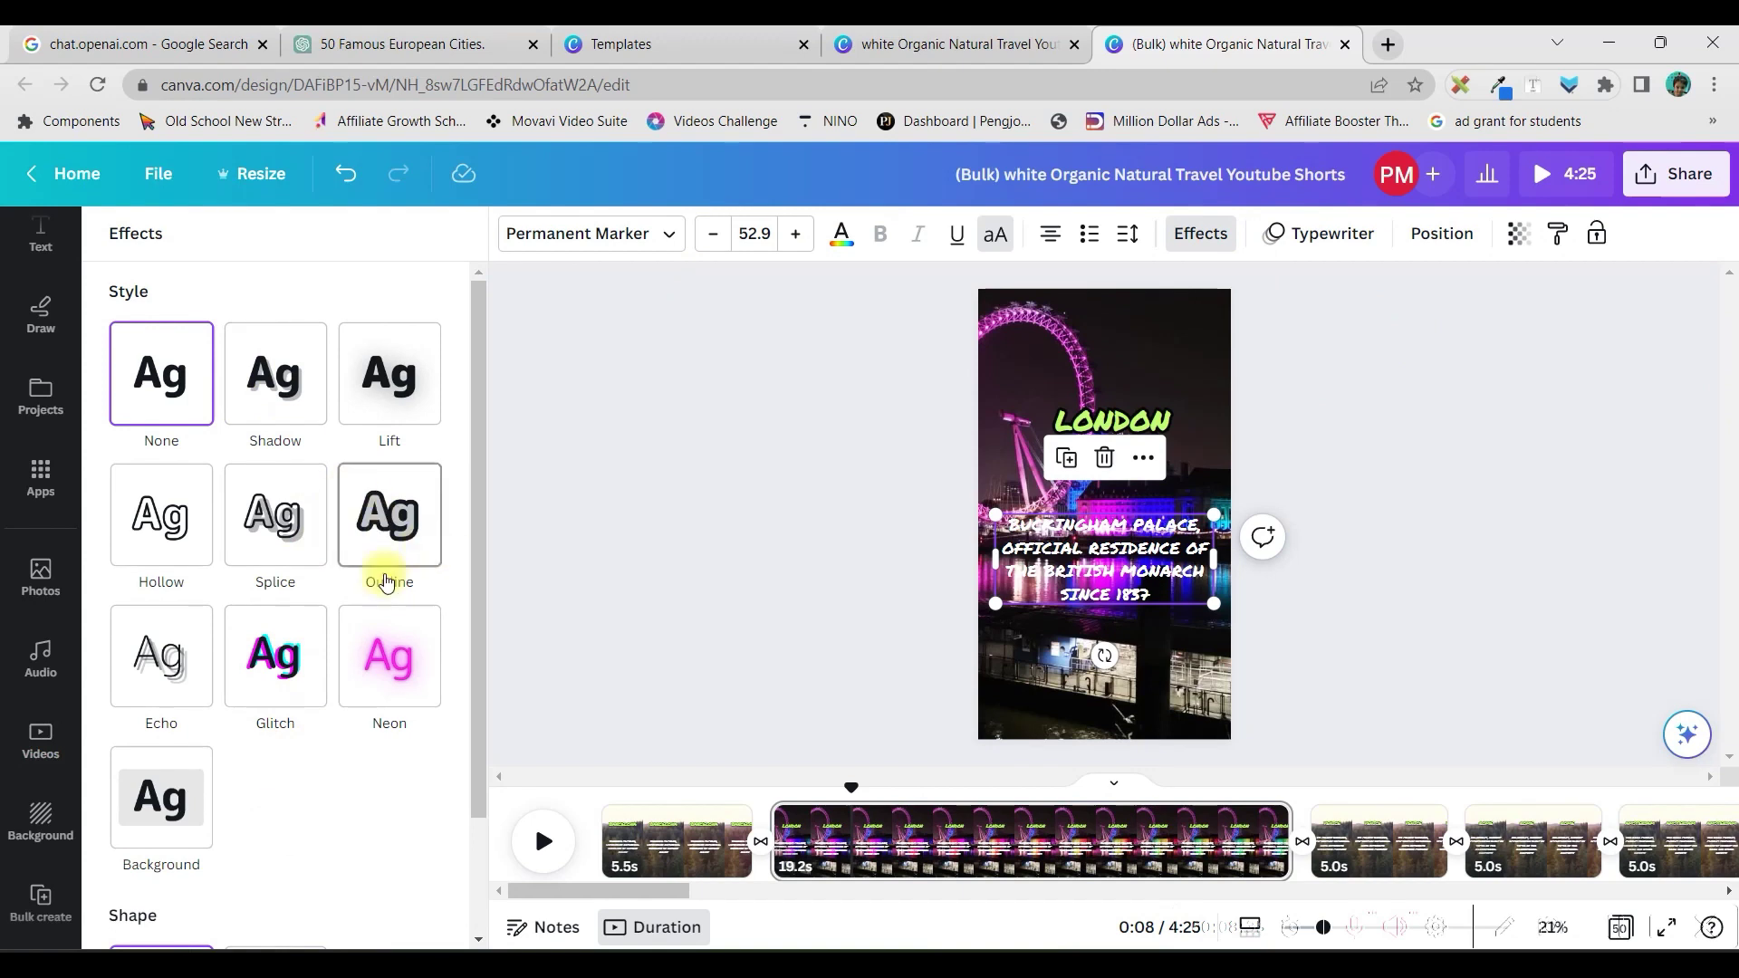
pyautogui.click(1204, 228)
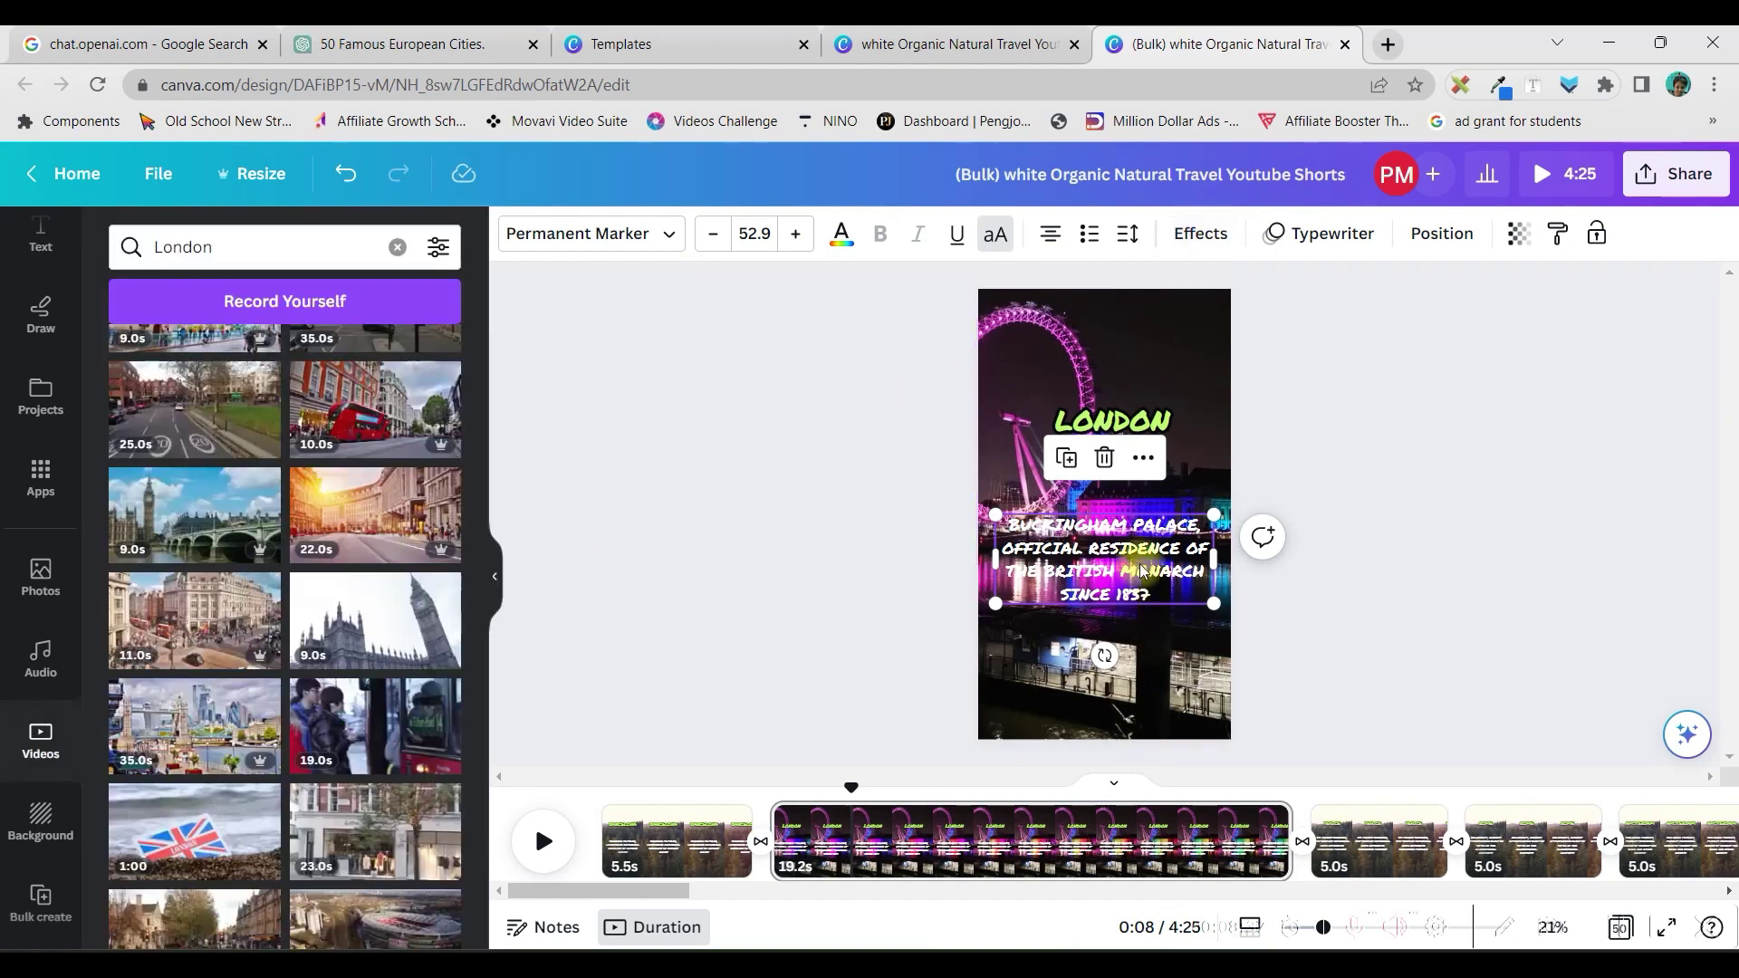
pyautogui.click(1205, 233)
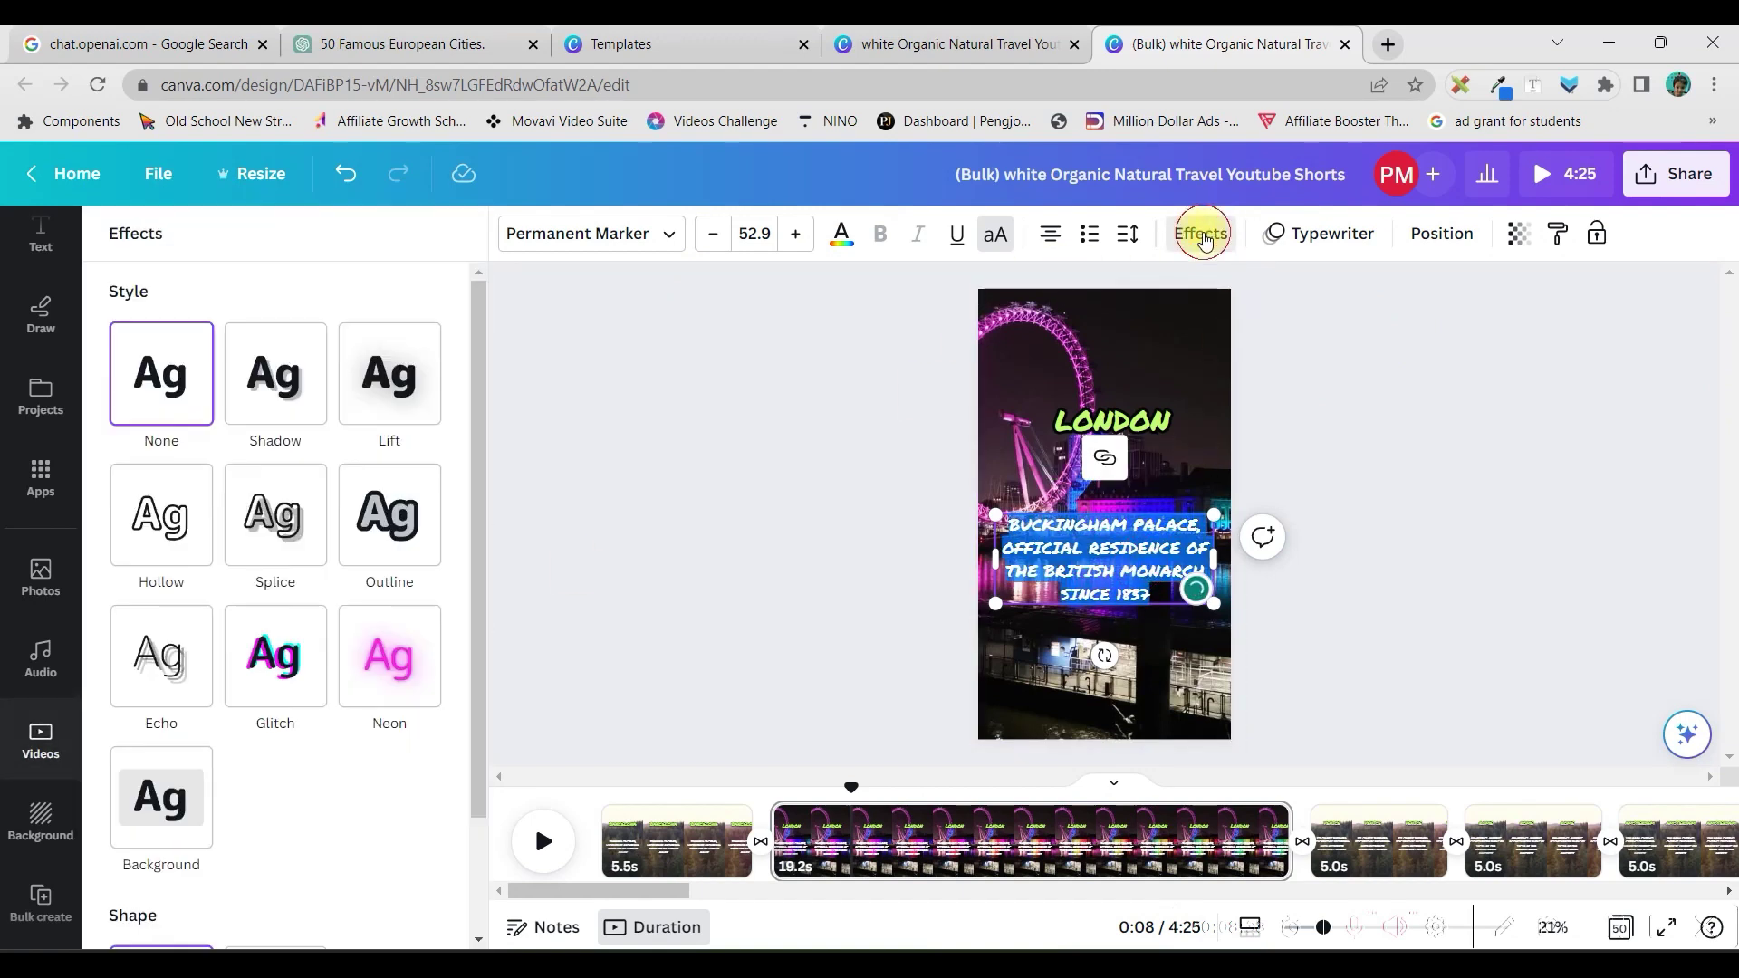
pyautogui.click(158, 799)
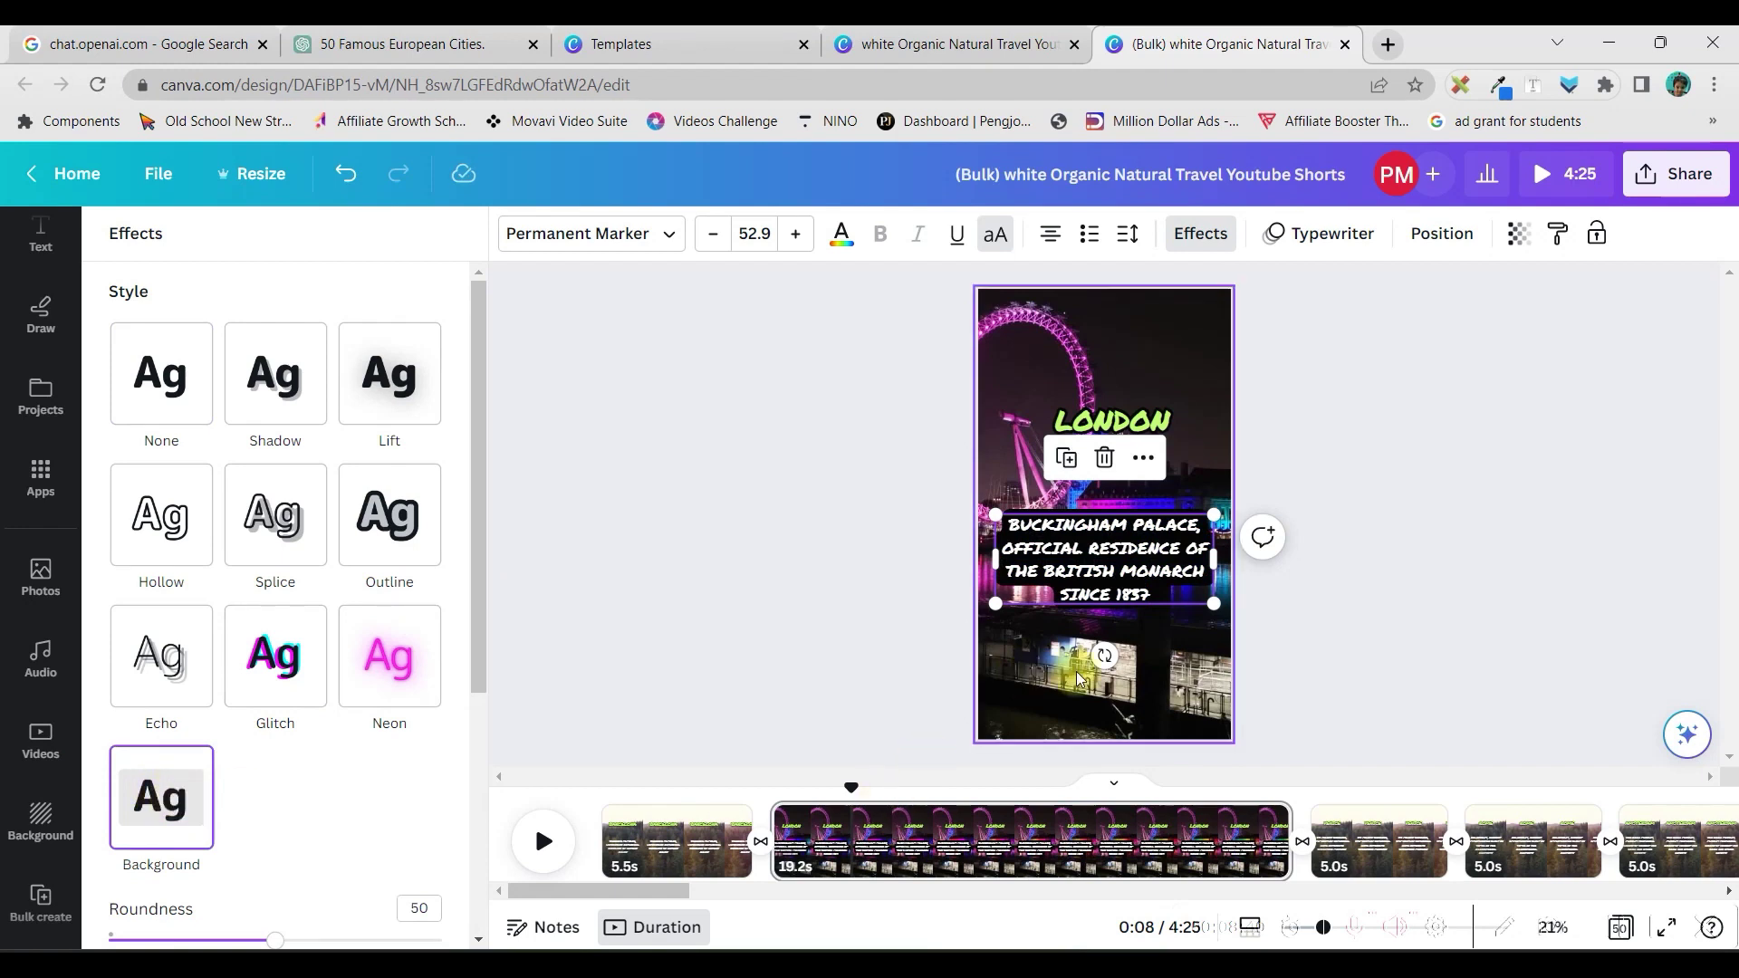
pyautogui.moveTo(1129, 562); pyautogui.dragTo(1137, 673)
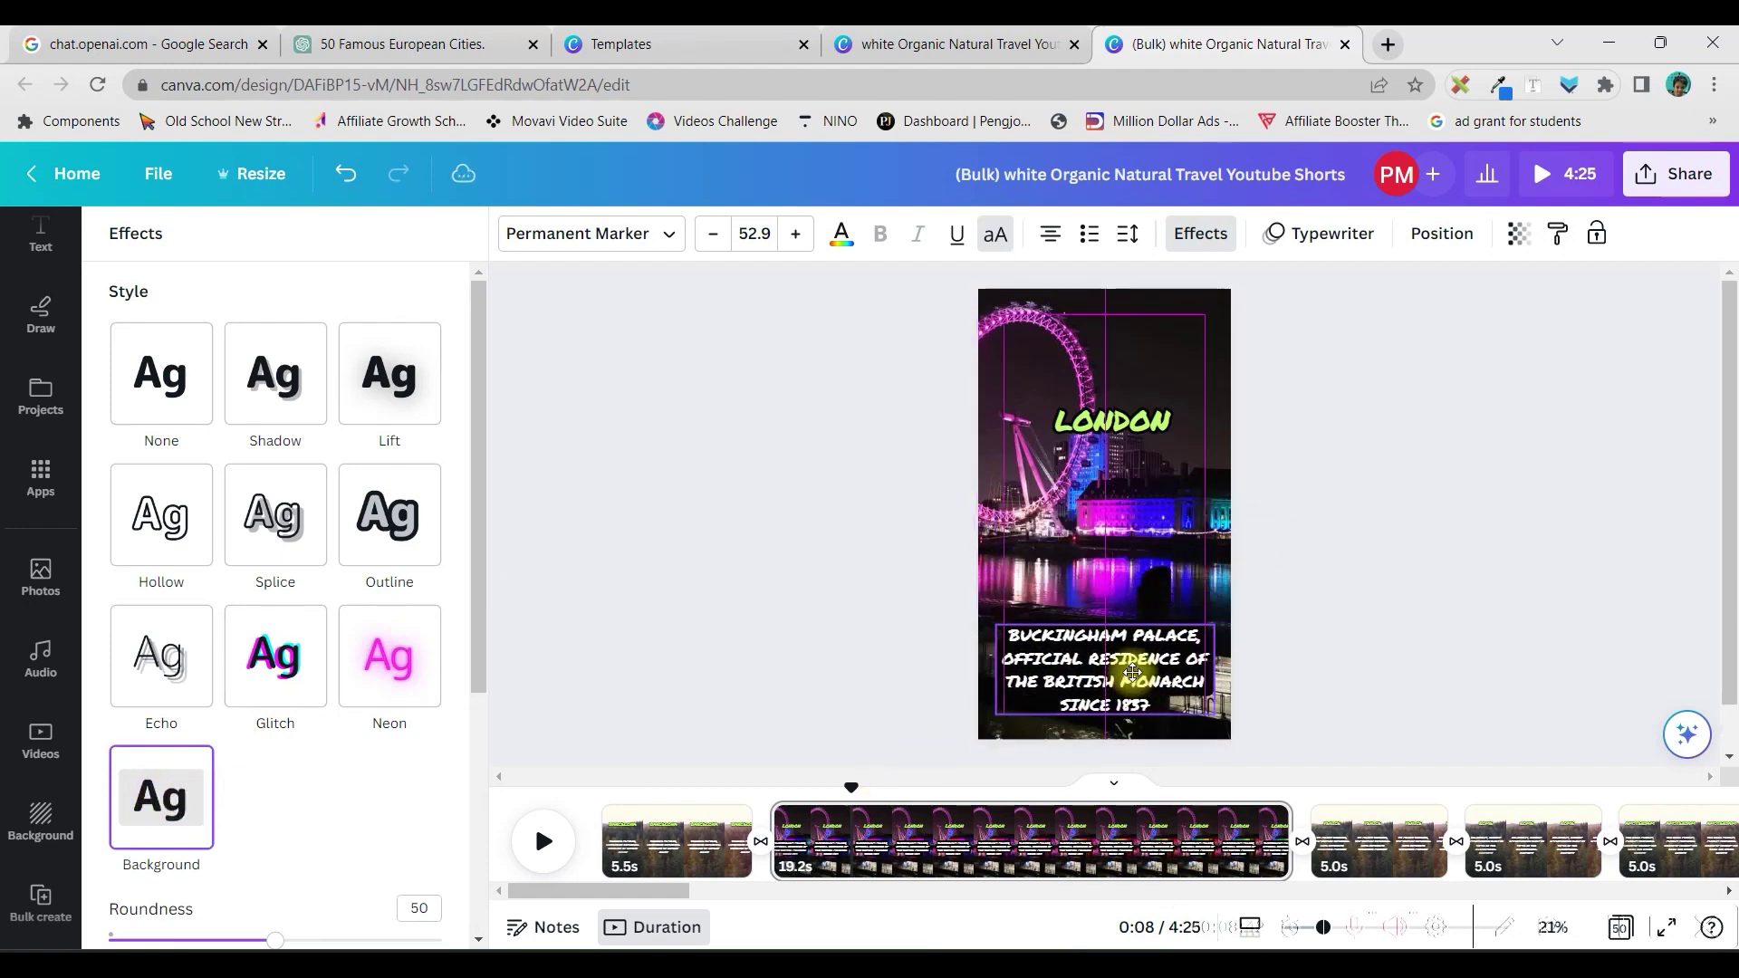
pyautogui.hotkey('ctrl', 'z')
pyautogui.hotkey('ctrl', 'z')
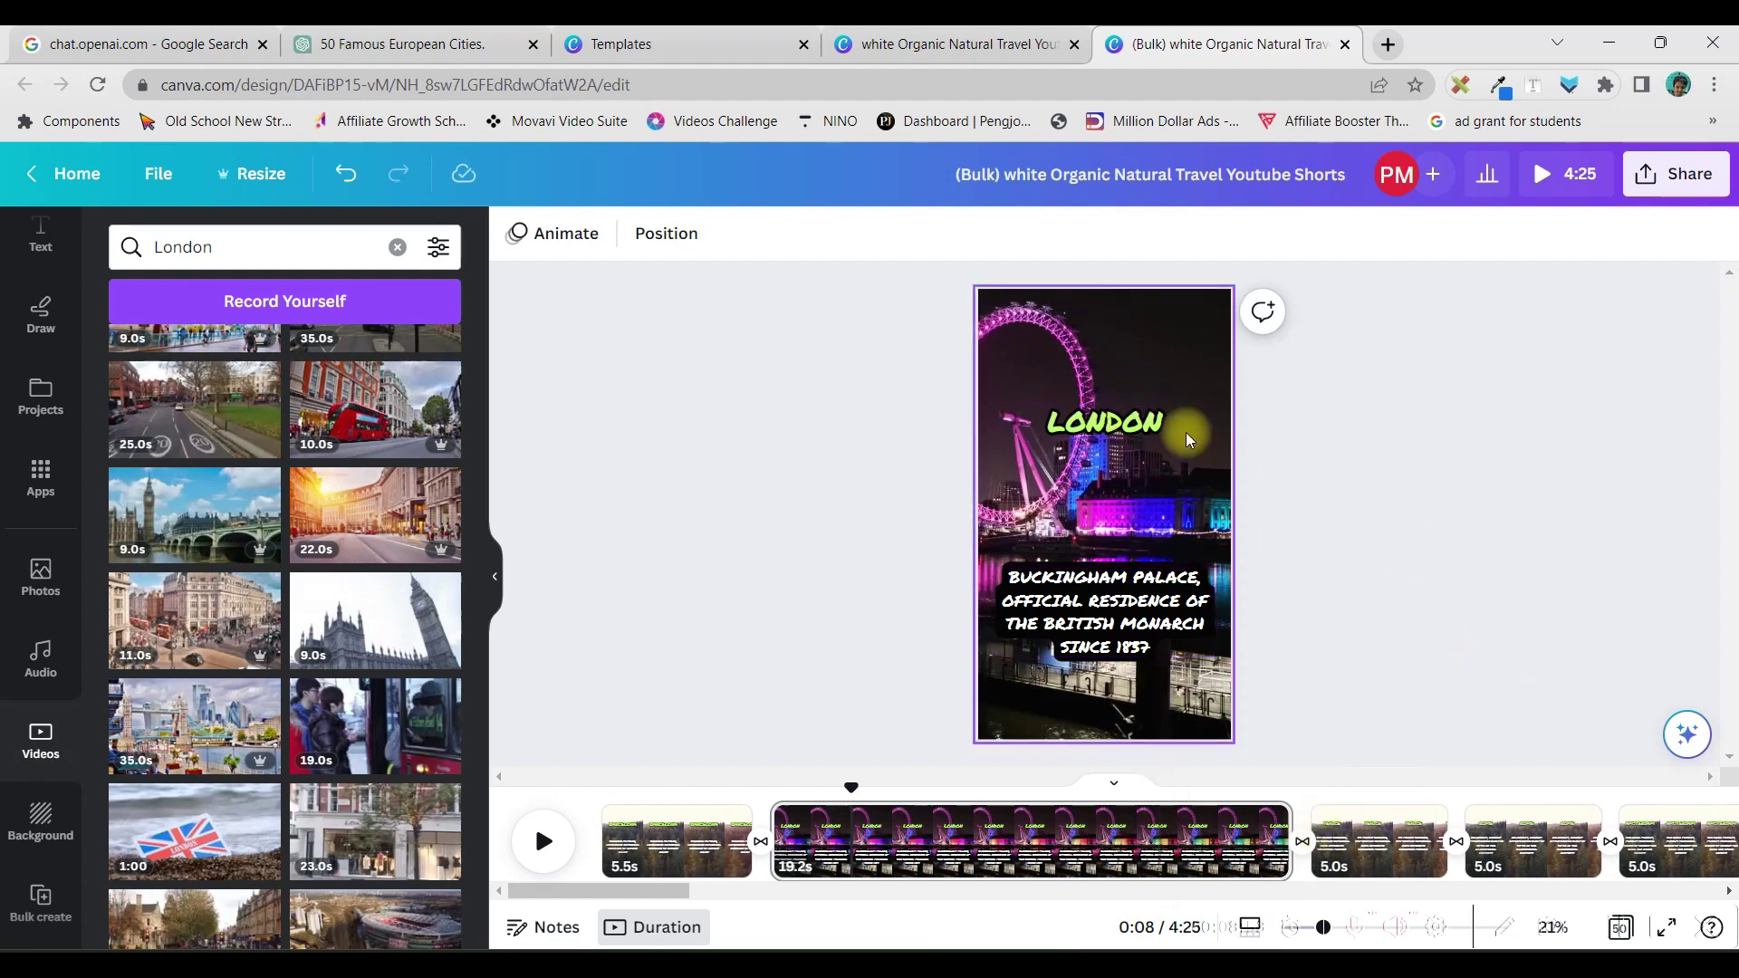
# - Trim the London background clip down to about 13 seconds, then move to the Venice page
pyautogui.click(1145, 856)
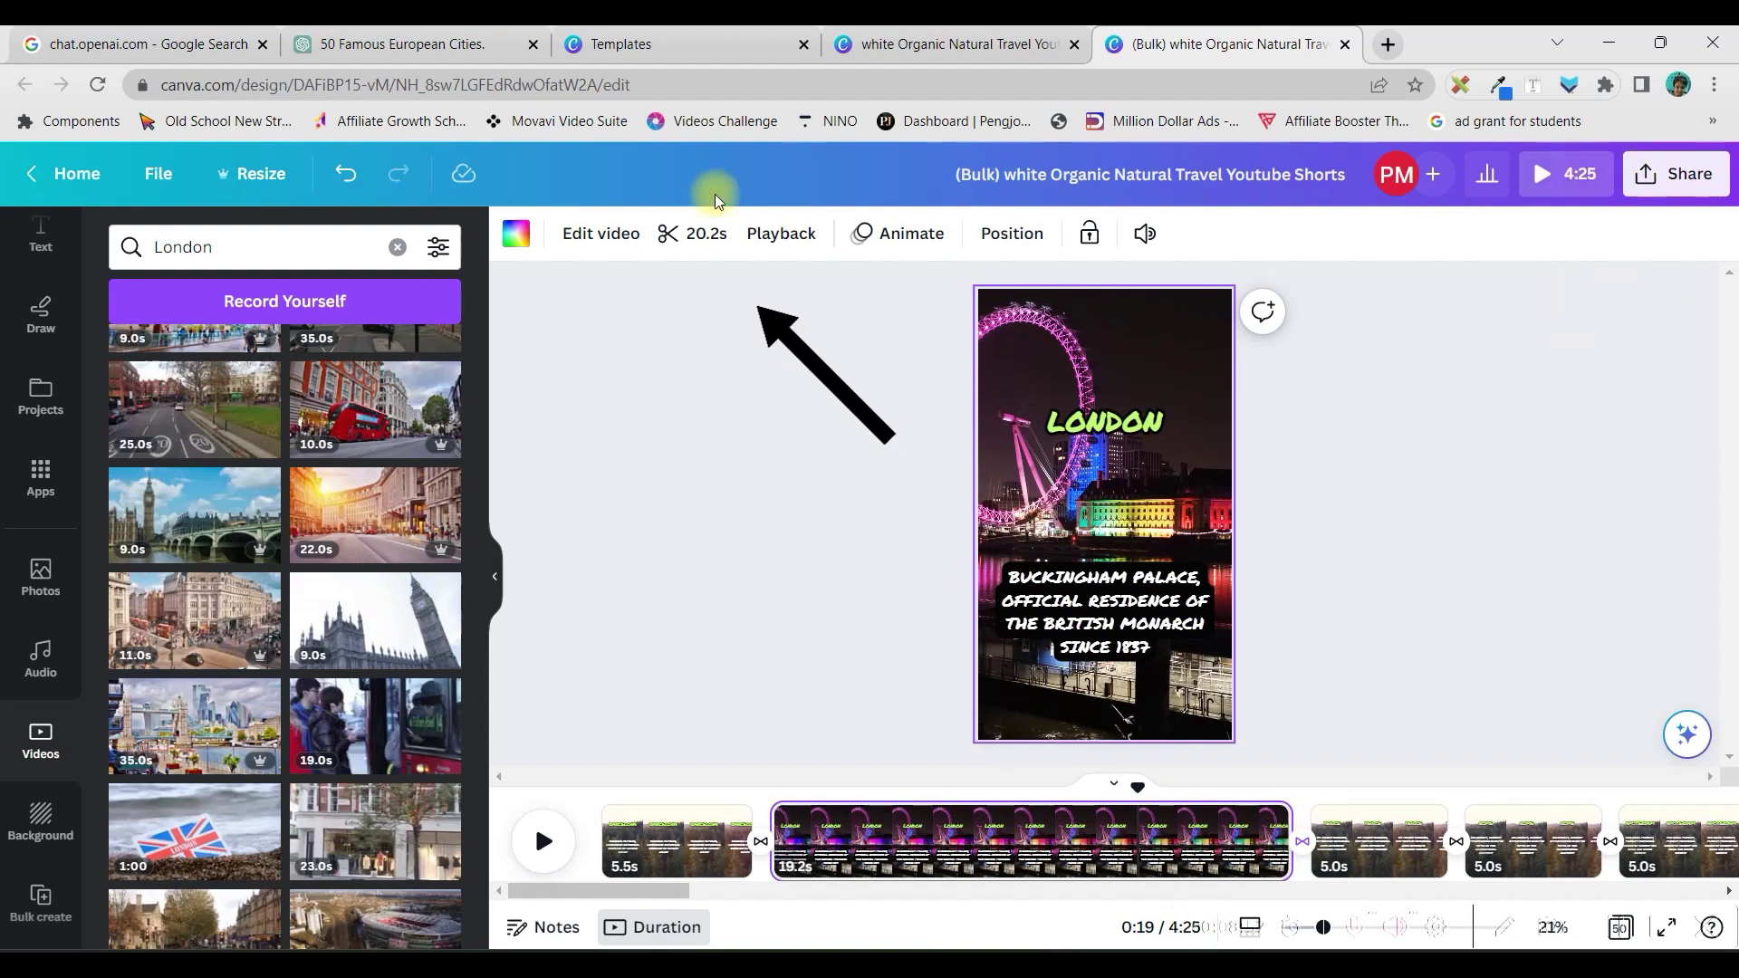
pyautogui.click(707, 237)
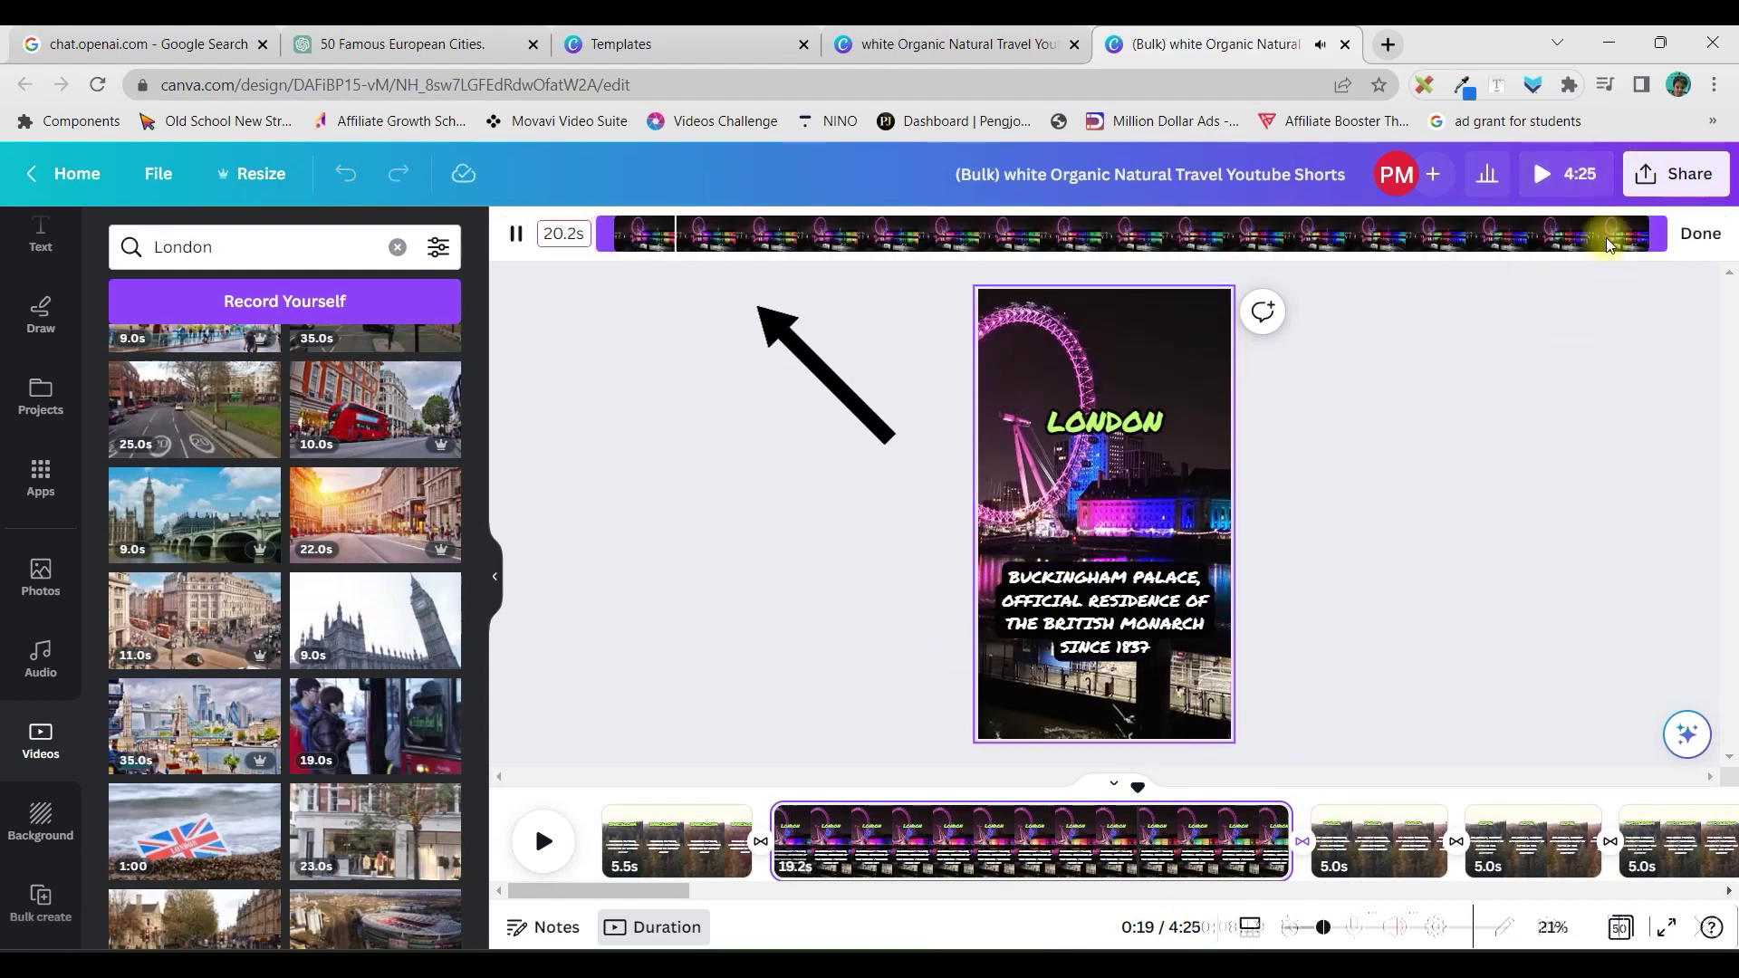
pyautogui.moveTo(1658, 245); pyautogui.dragTo(1271, 239)
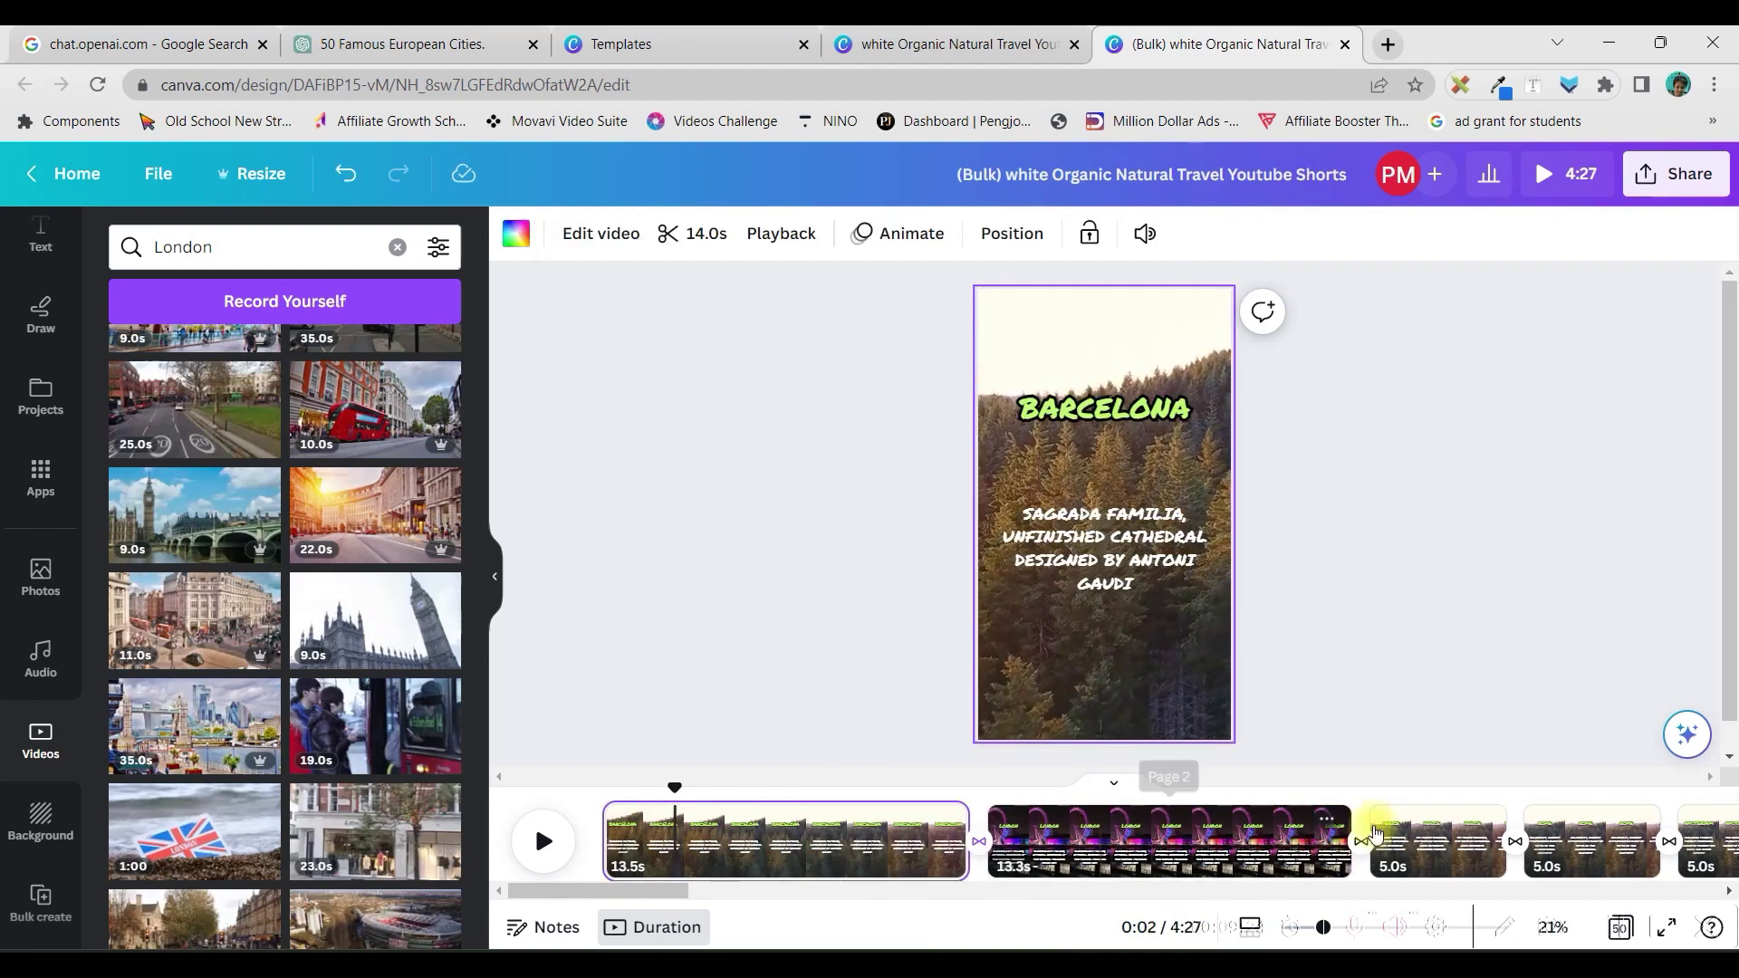
pyautogui.click(1452, 859)
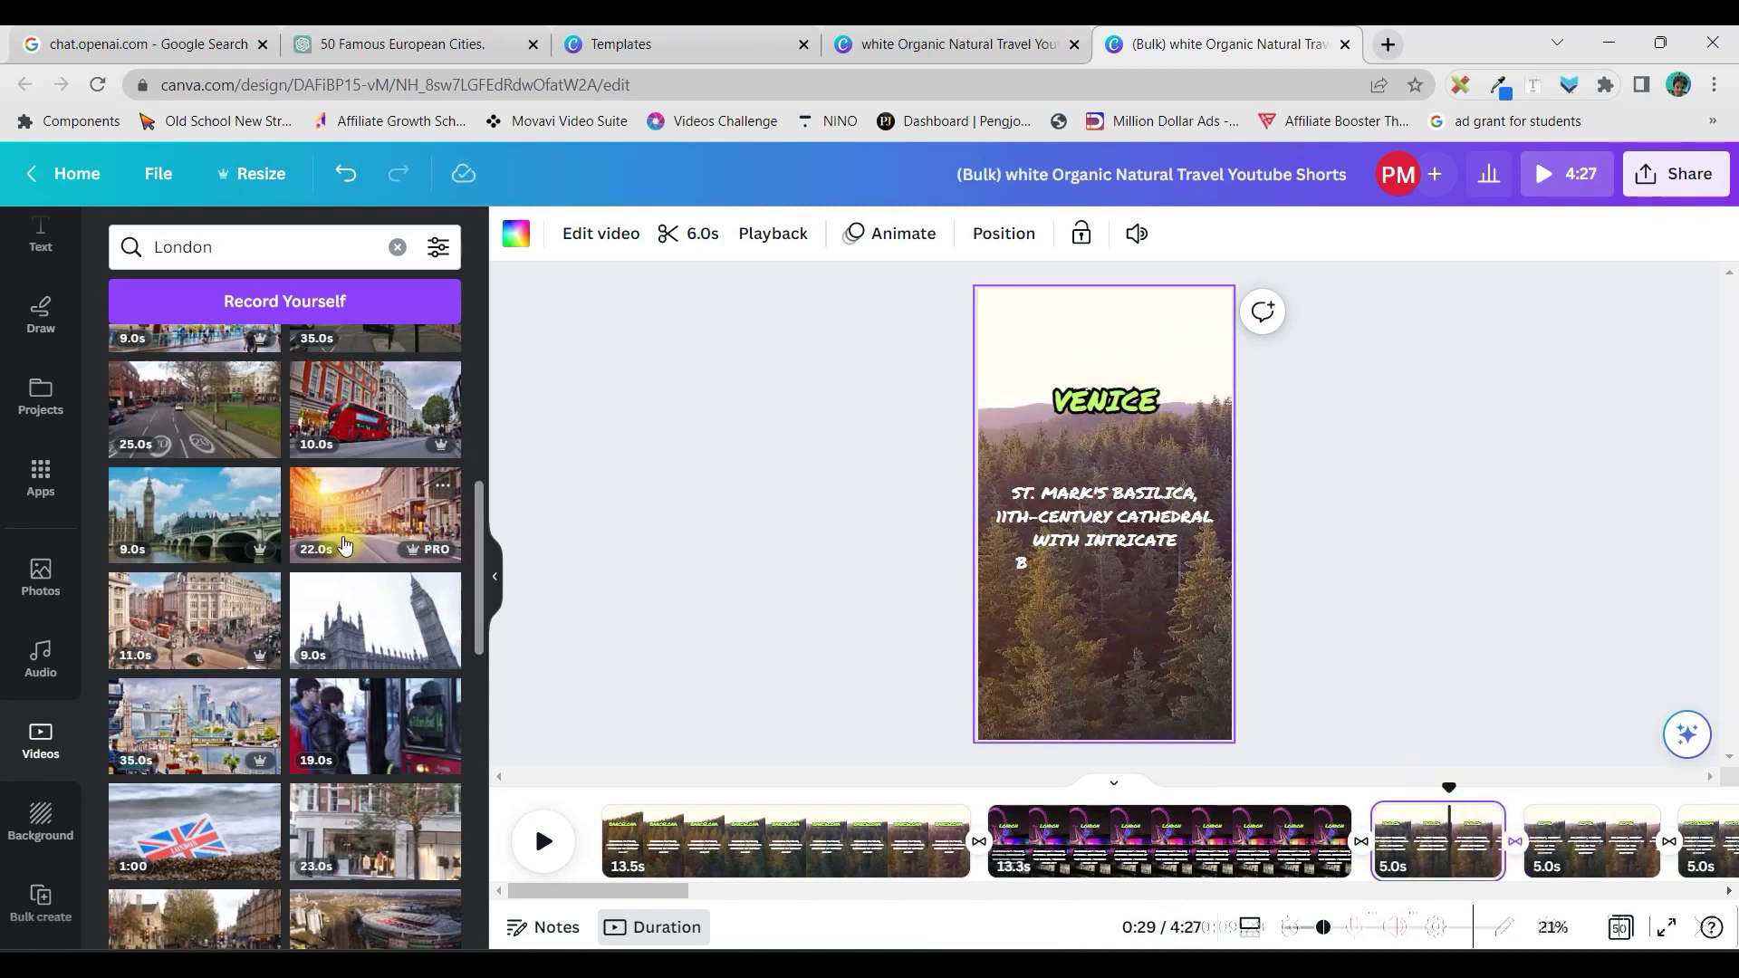
# - Search videos for 'venice' and make a colourful canal clip the Venice page background
pyautogui.click(222, 243)
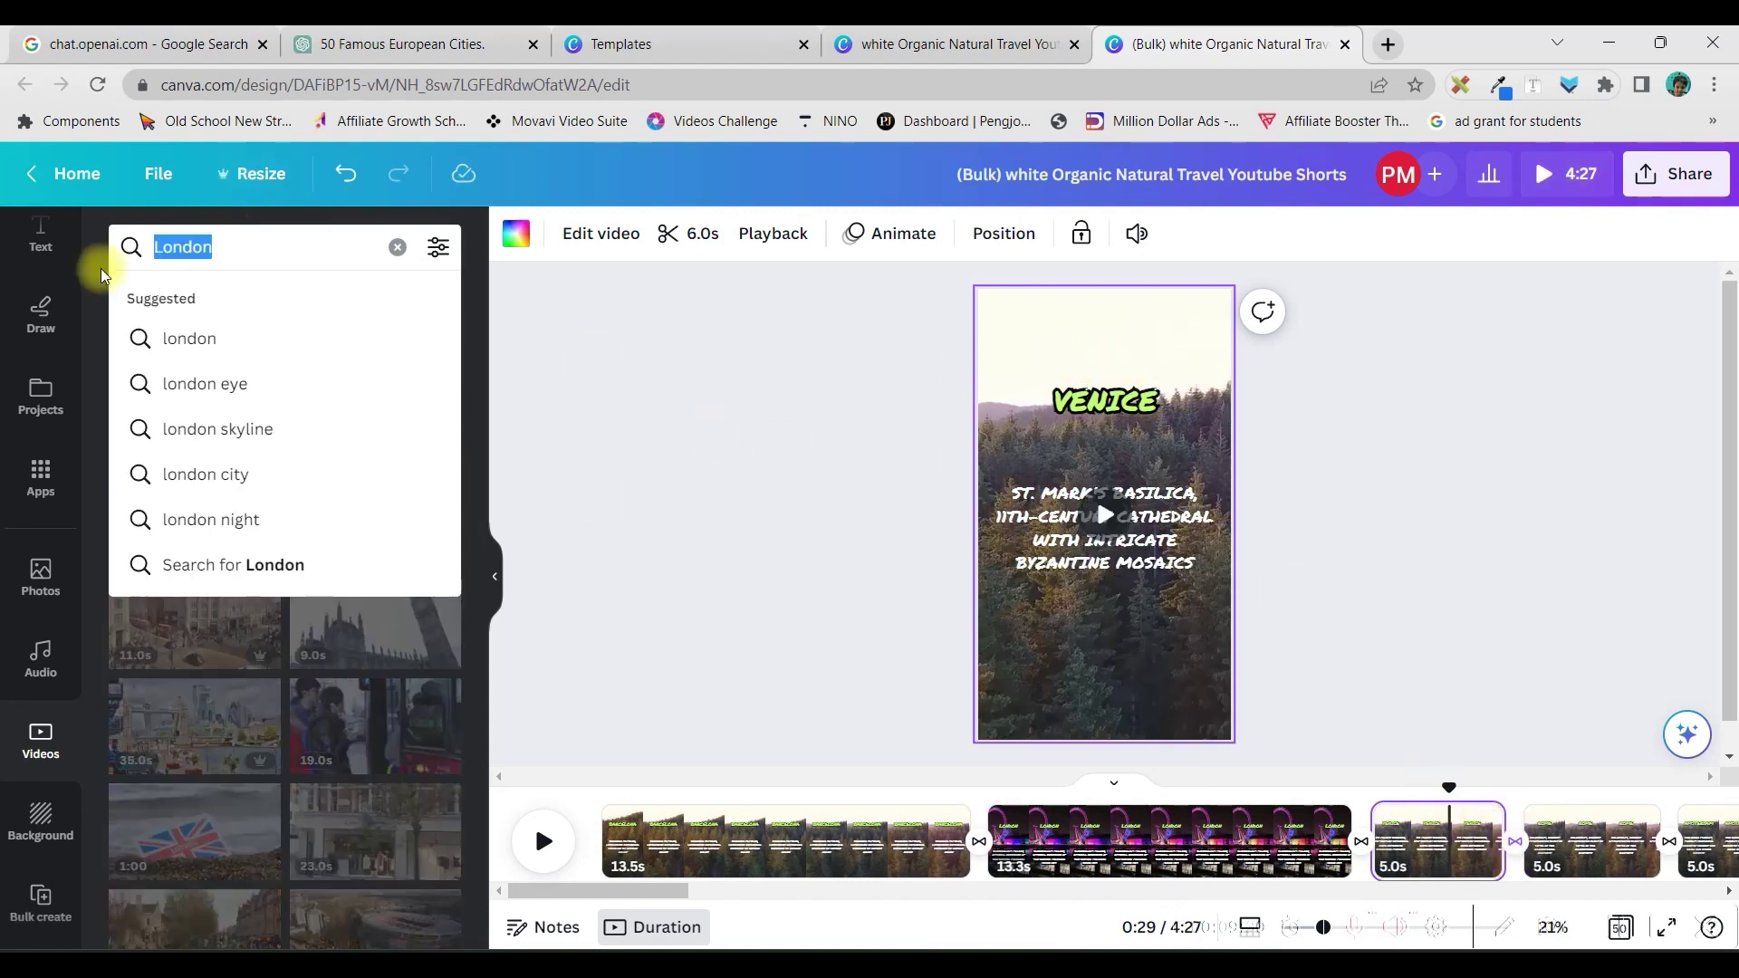
pyautogui.write('v')
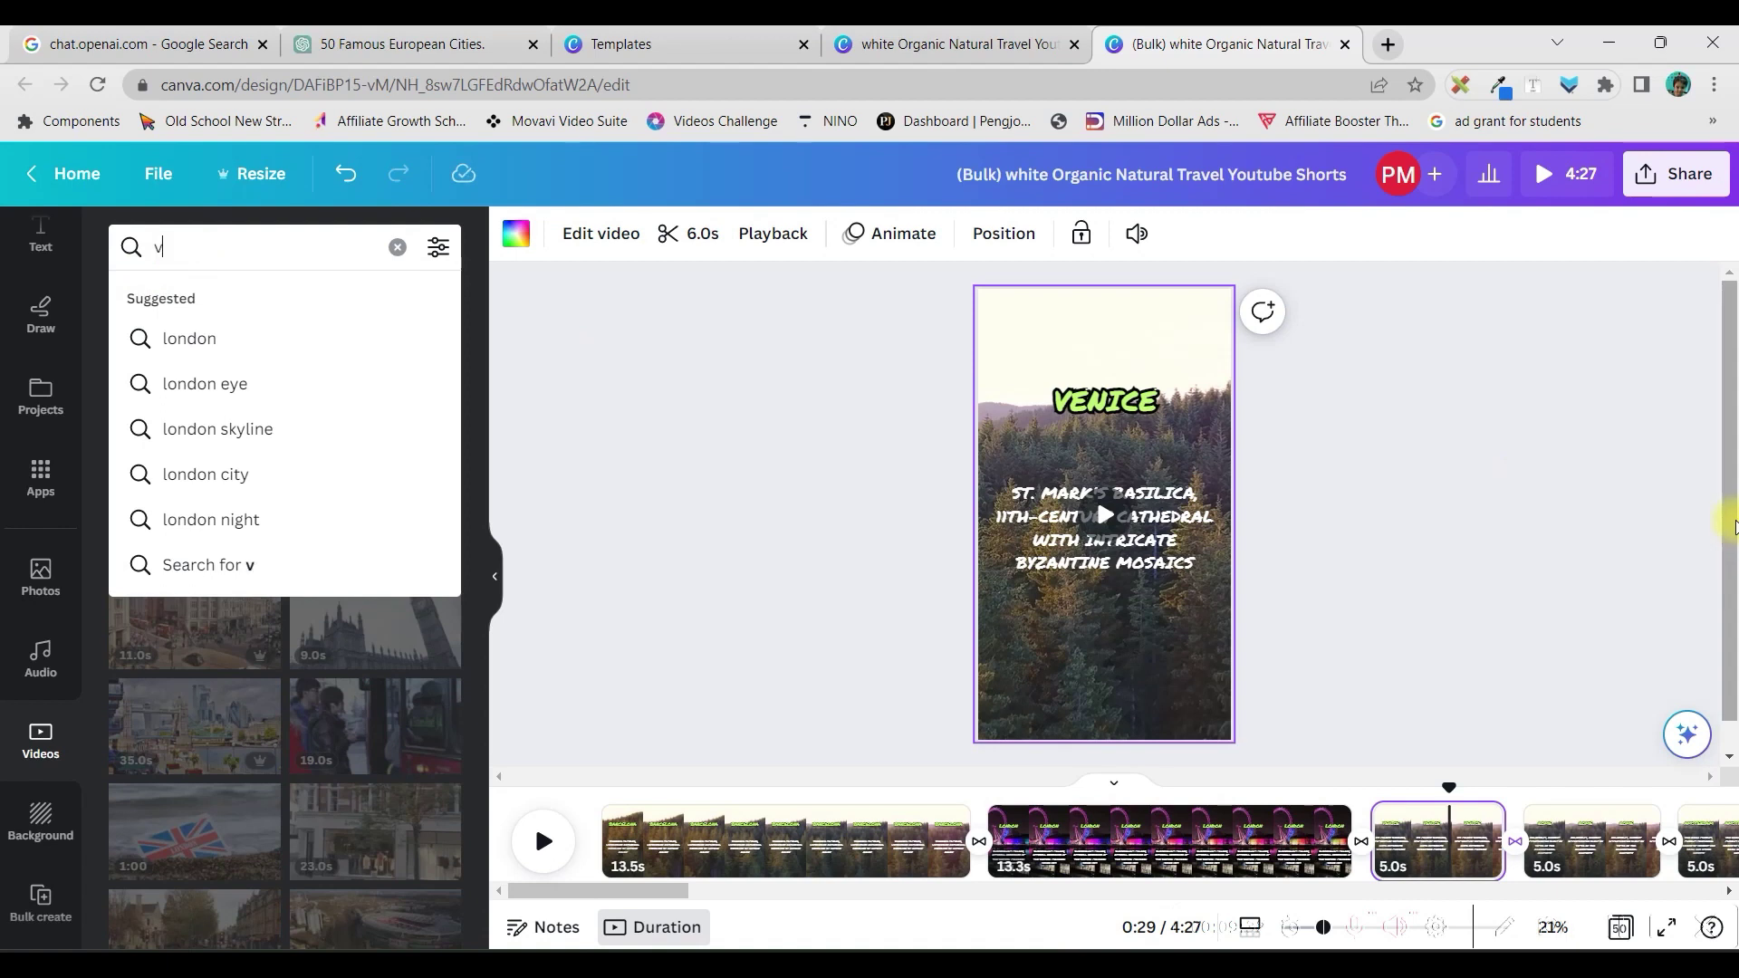
pyautogui.write('enice')
pyautogui.press('Return')
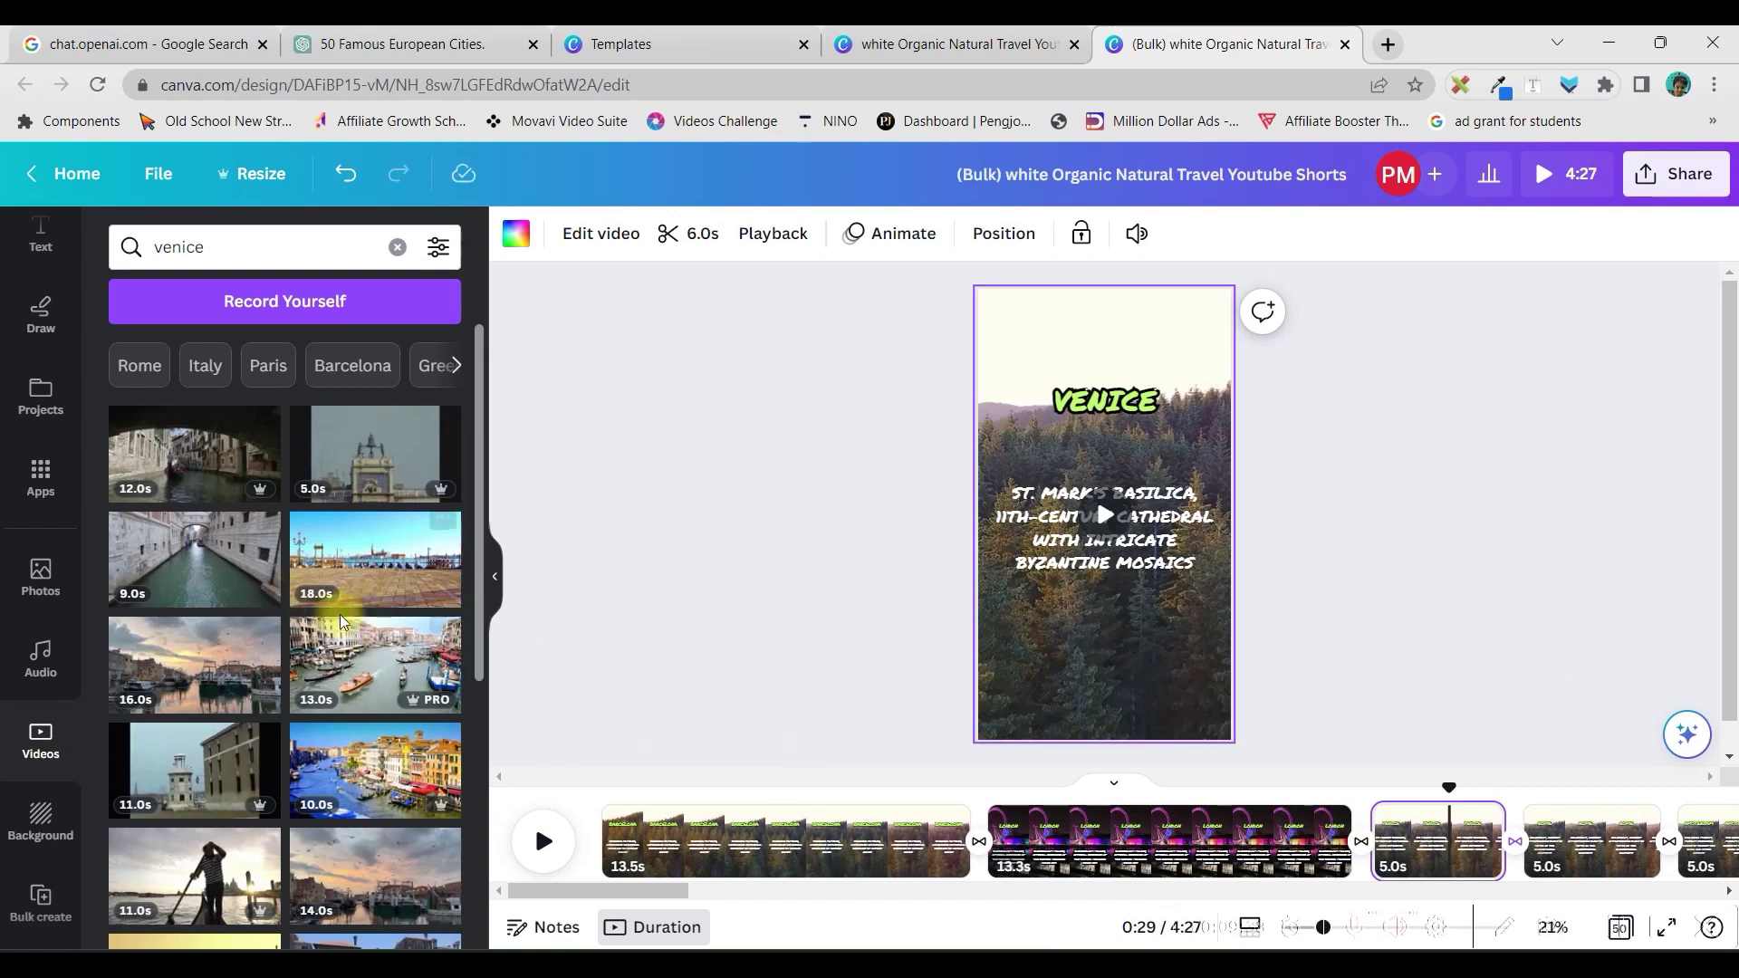
pyautogui.scroll(-10, 342, 622)
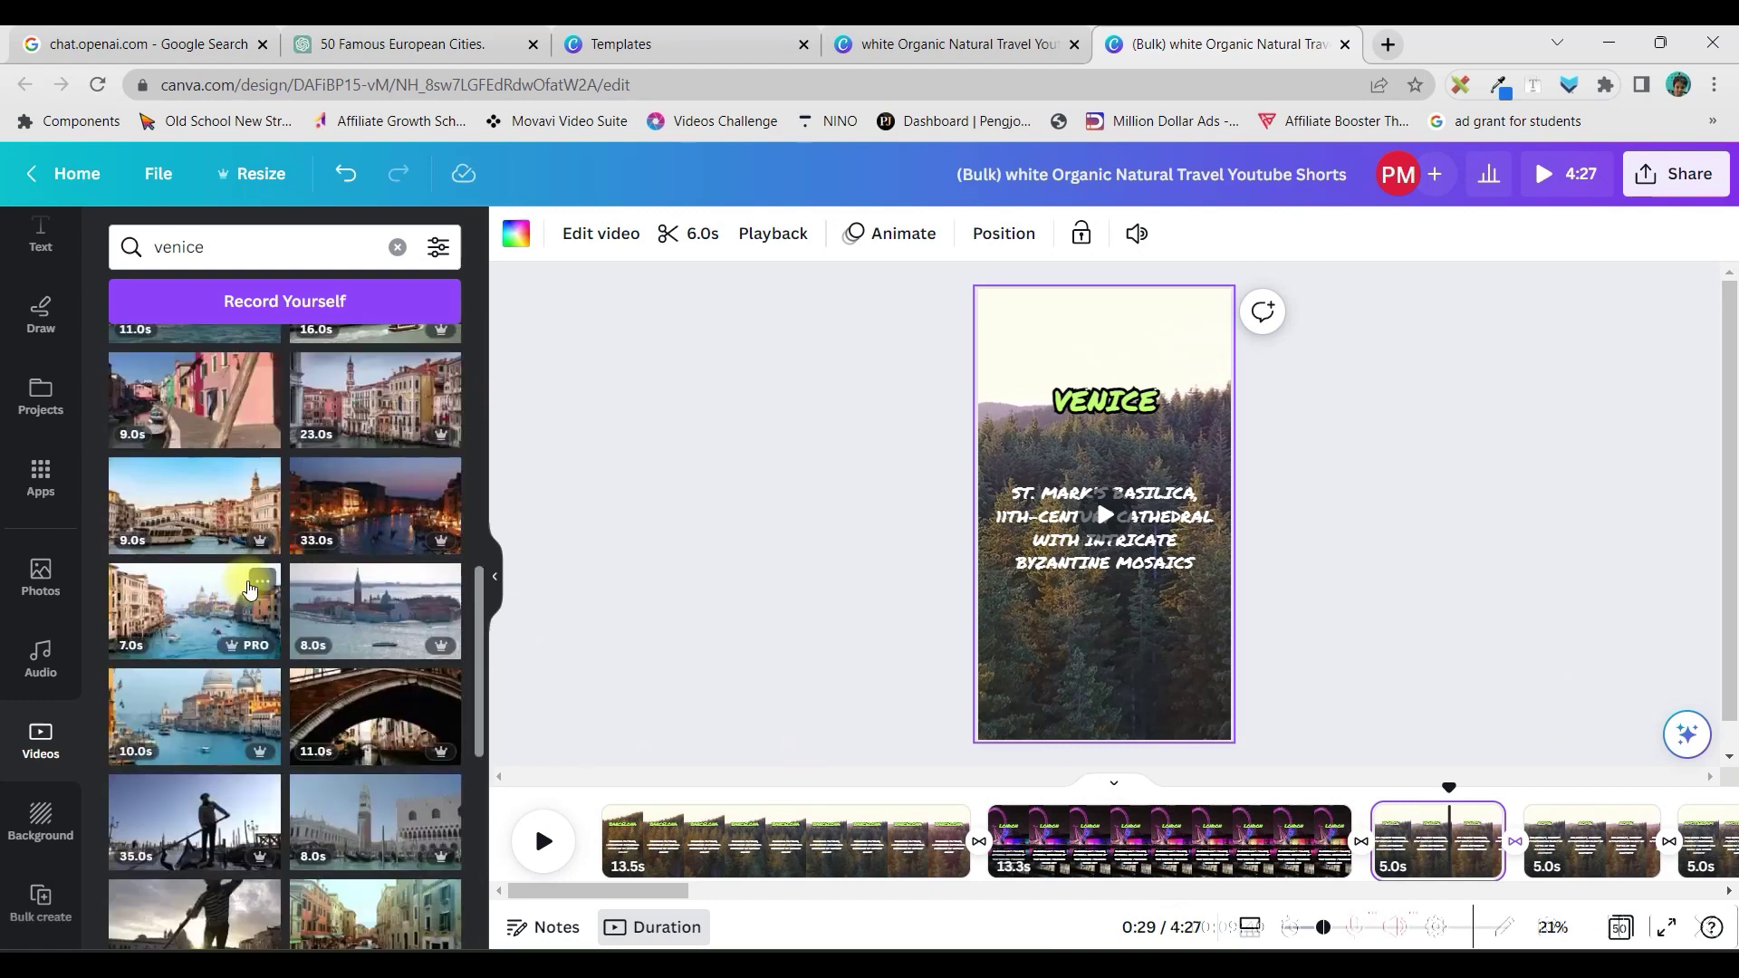
pyautogui.scroll(3, 414, 473)
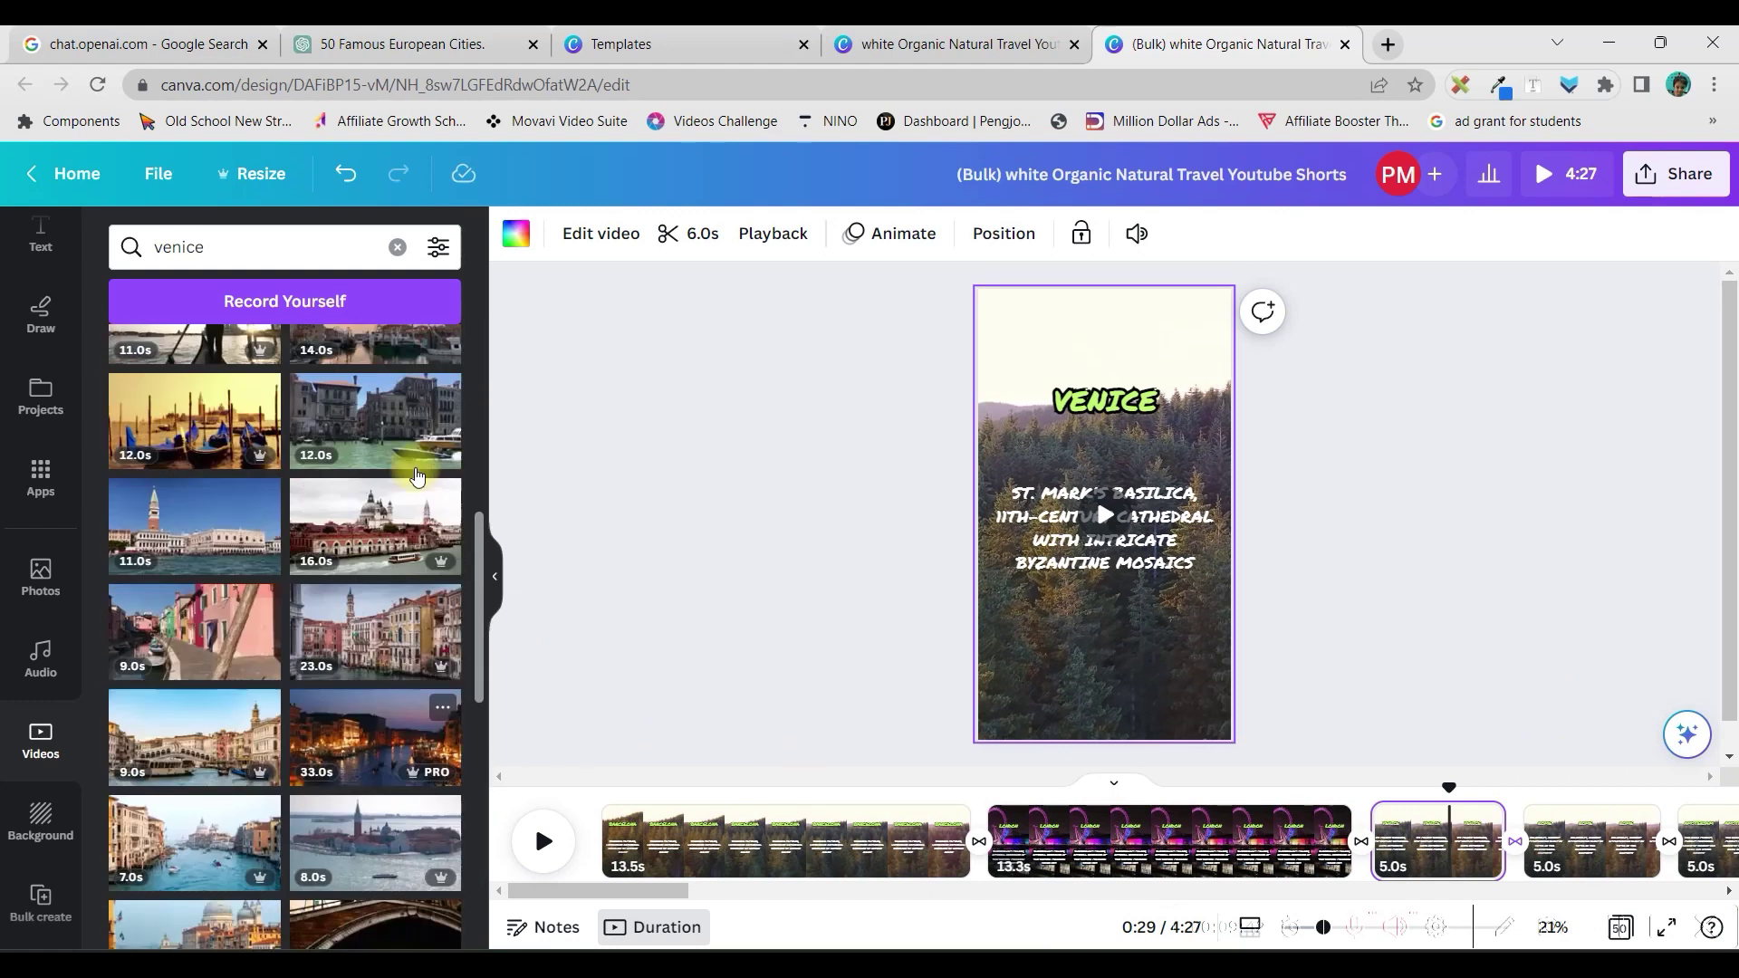
pyautogui.scroll(3, 417, 475)
pyautogui.click(412, 439)
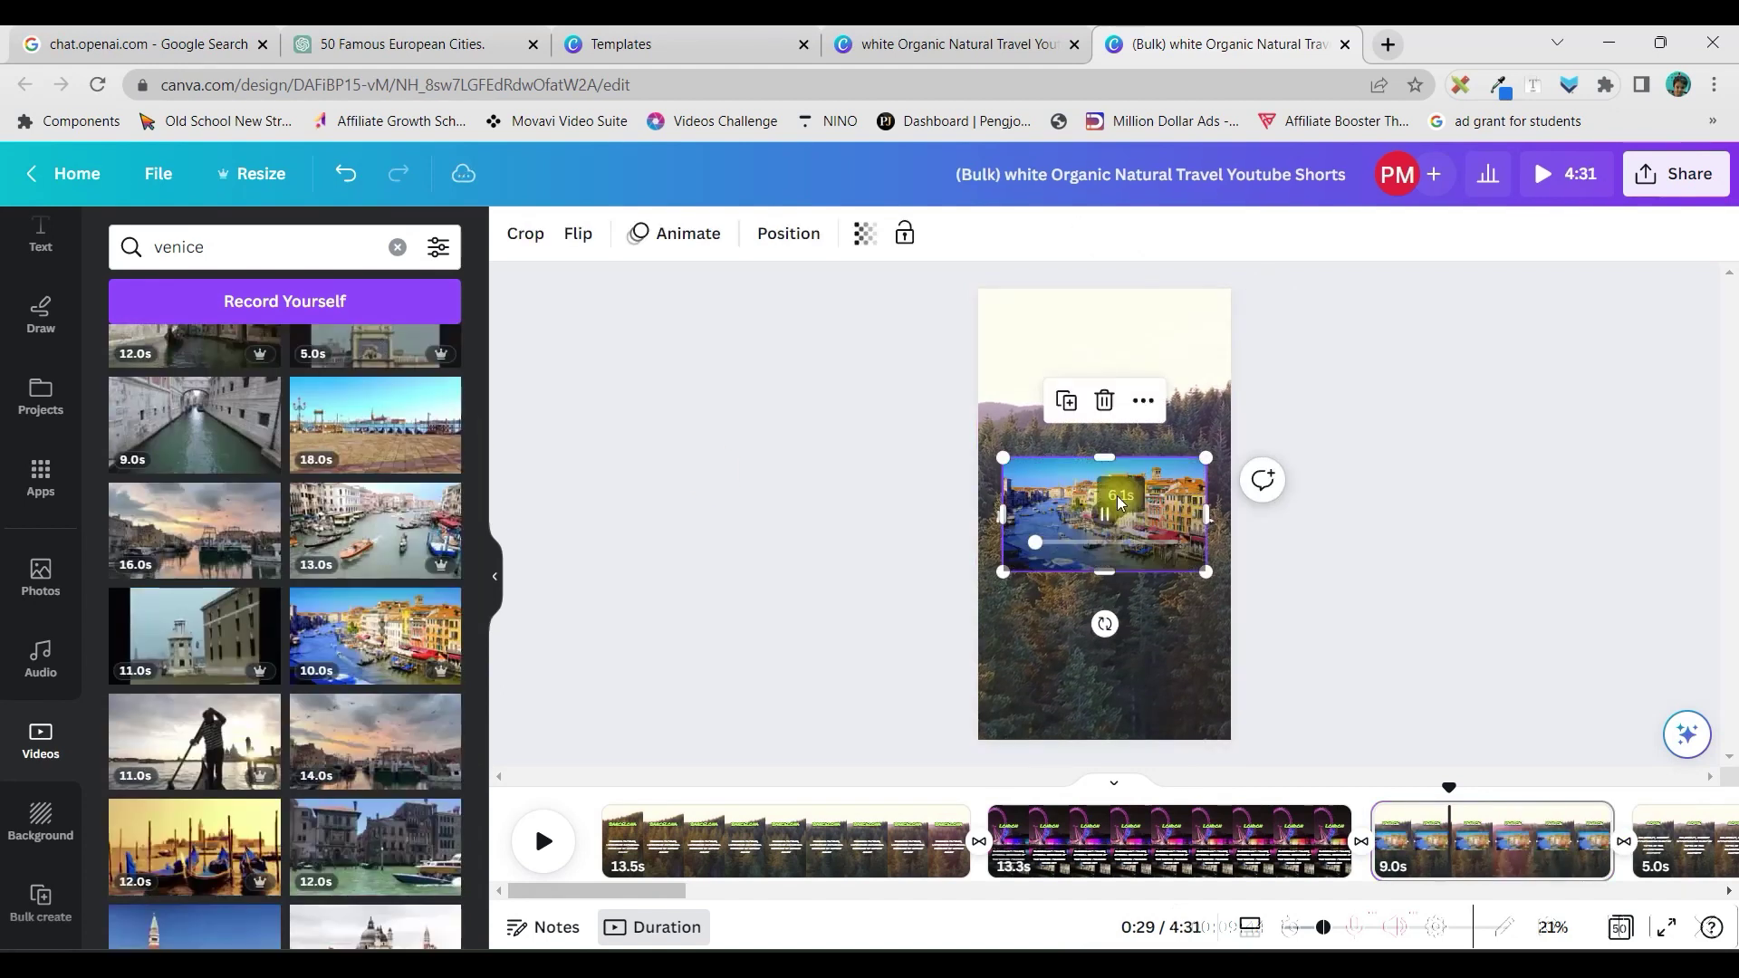
pyautogui.rightClick(1067, 507)
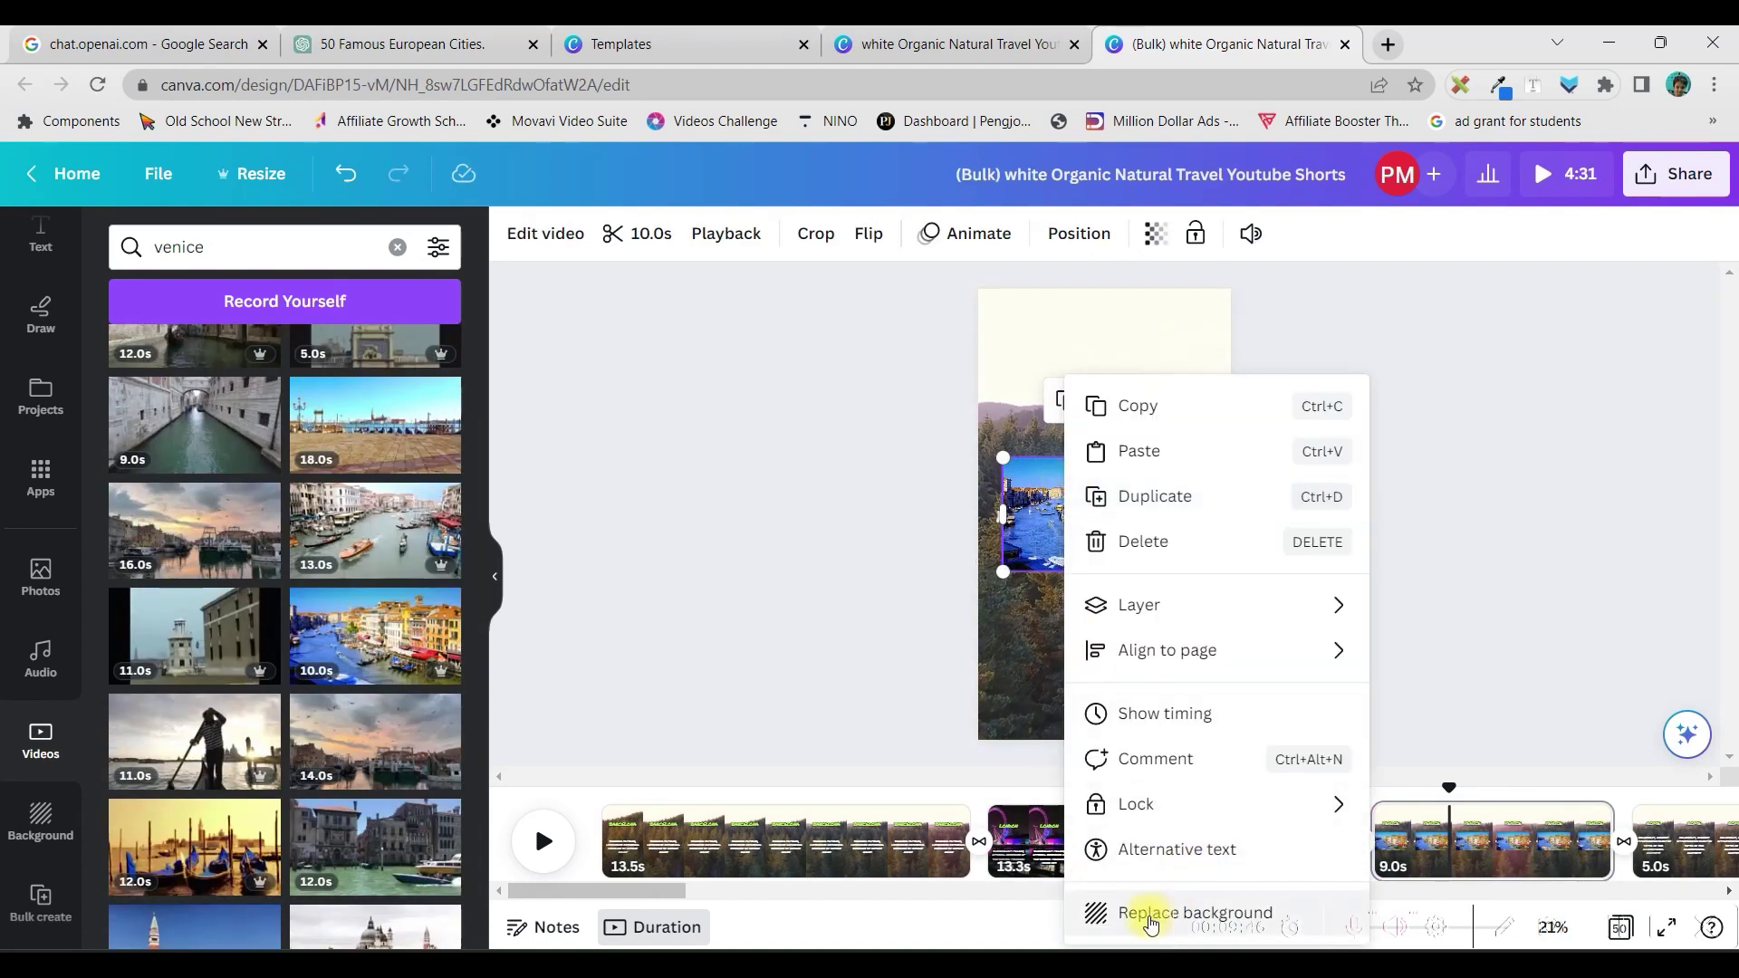
pyautogui.click(1150, 915)
# - Give the St. Mark's Basilica caption a black text background and move it and the VENICE title lower
pyautogui.moveTo(1067, 565); pyautogui.dragTo(1076, 556)
pyautogui.click(1200, 234)
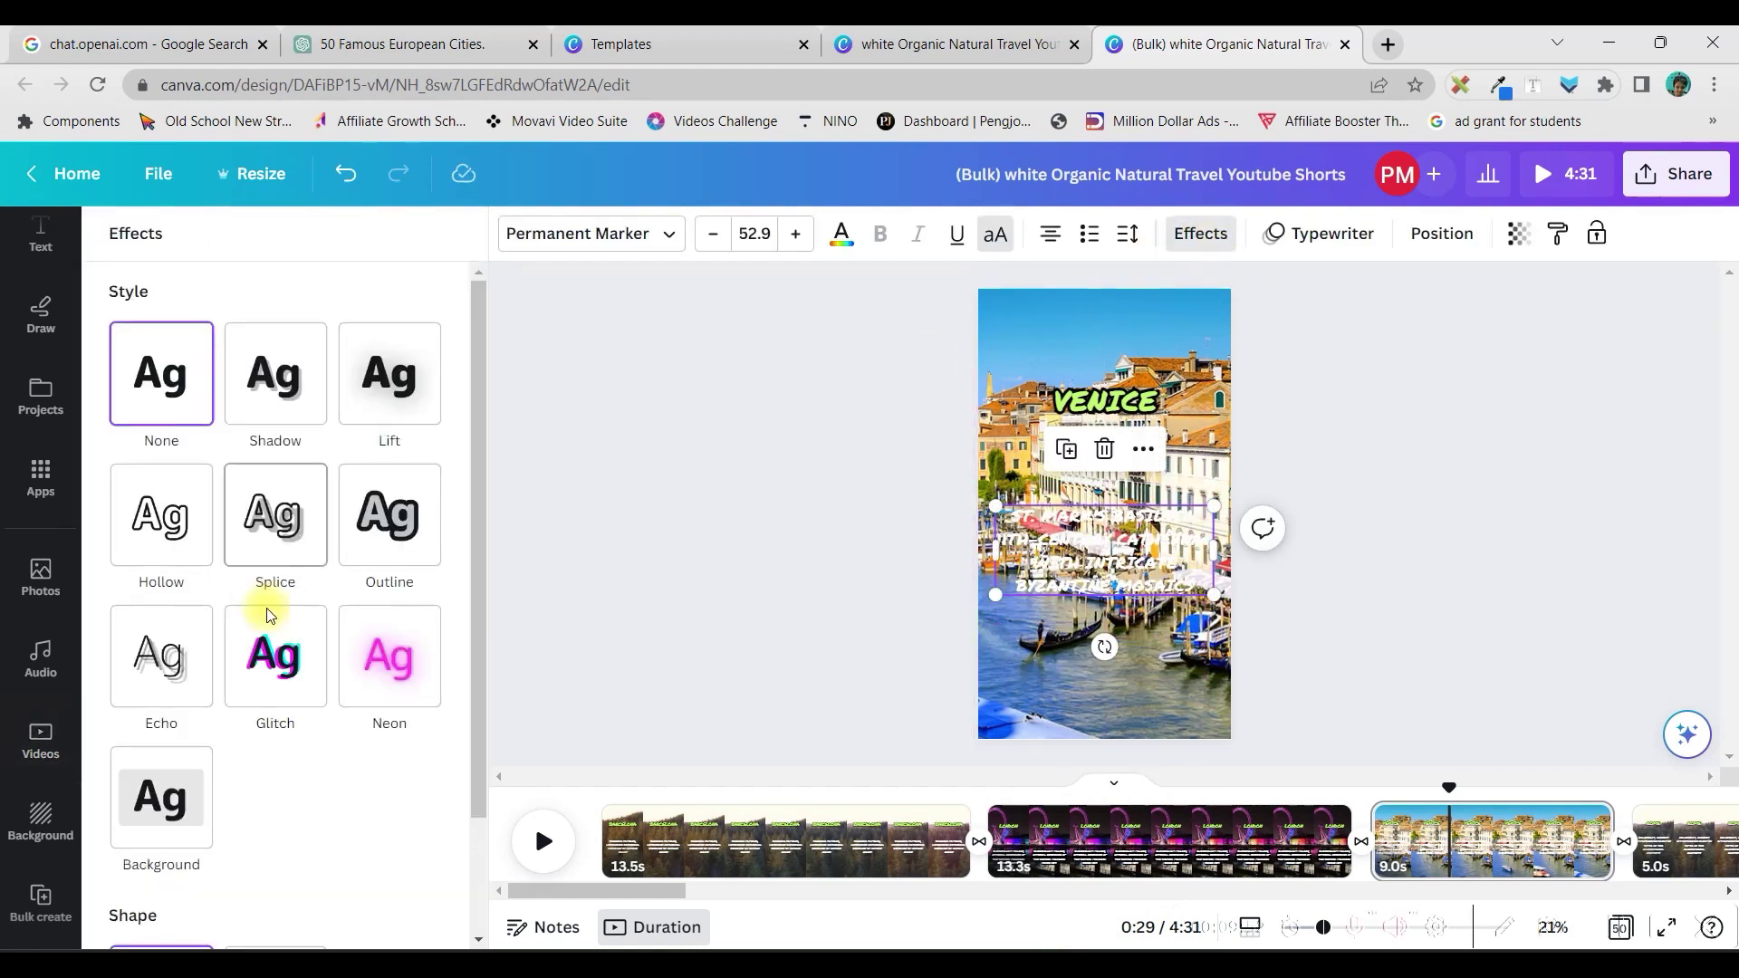
pyautogui.click(166, 799)
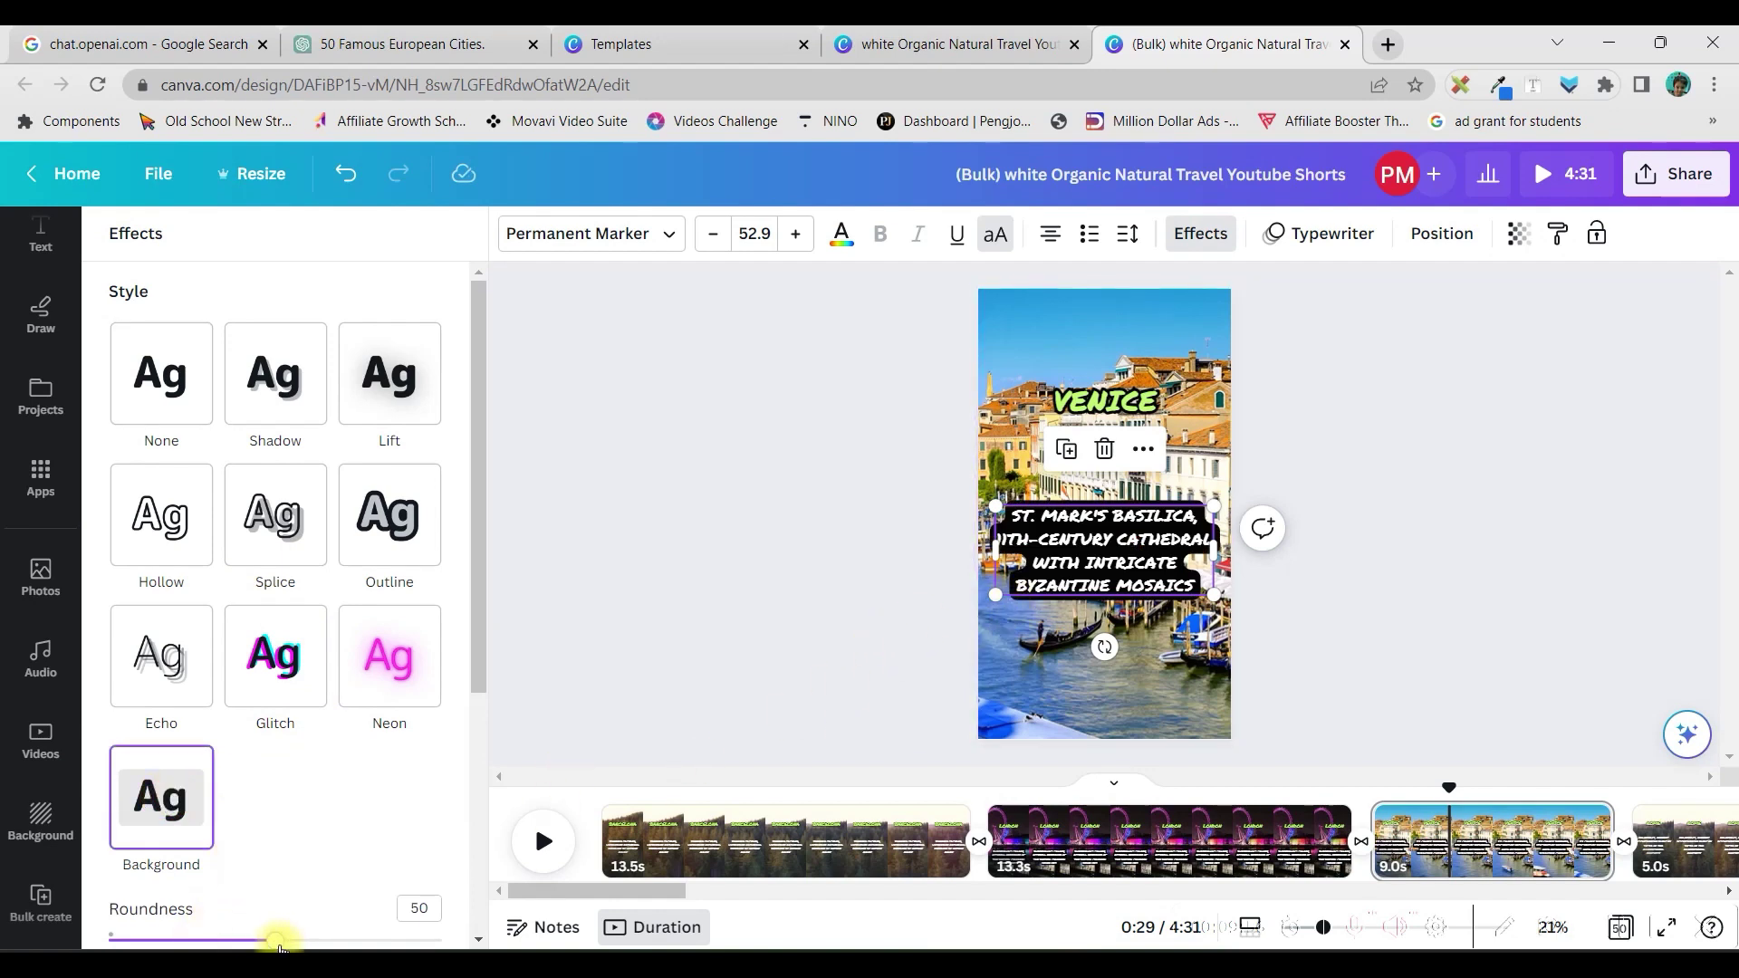
pyautogui.click(1331, 688)
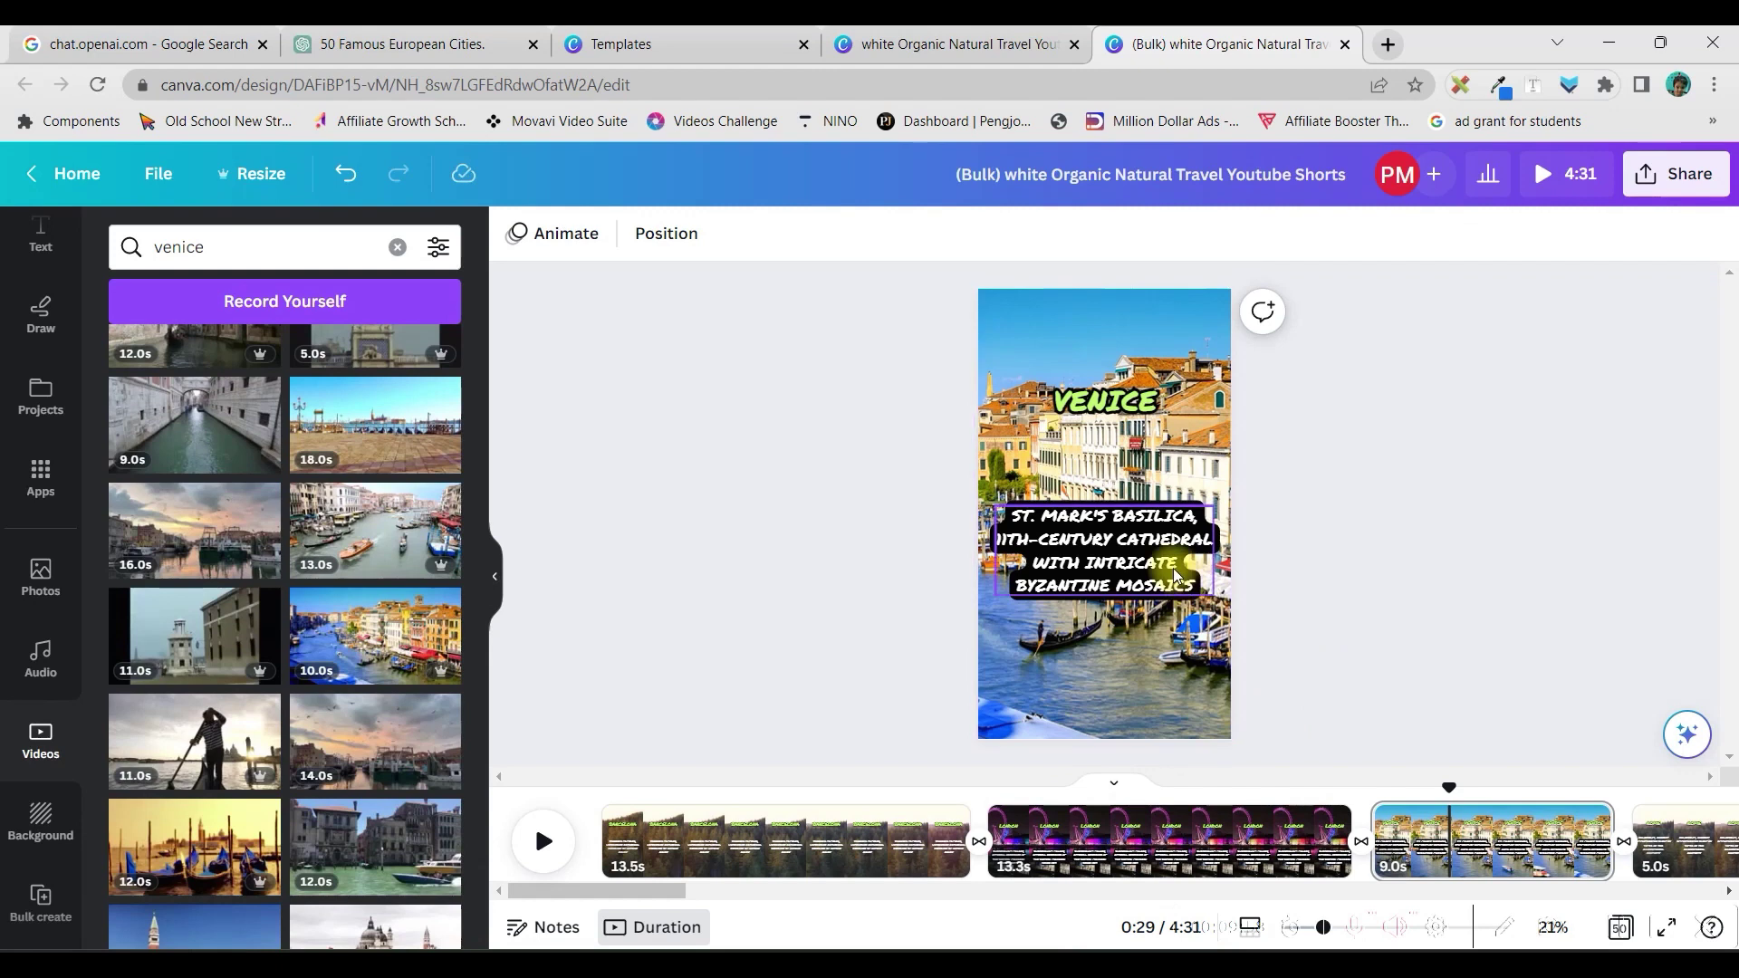
pyautogui.moveTo(1174, 568); pyautogui.dragTo(1175, 598)
pyautogui.click(1150, 404)
pyautogui.moveTo(1150, 404); pyautogui.dragTo(1150, 472)
# - Deselect the VENICE title and switch to the Rome page
pyautogui.click(1091, 925)
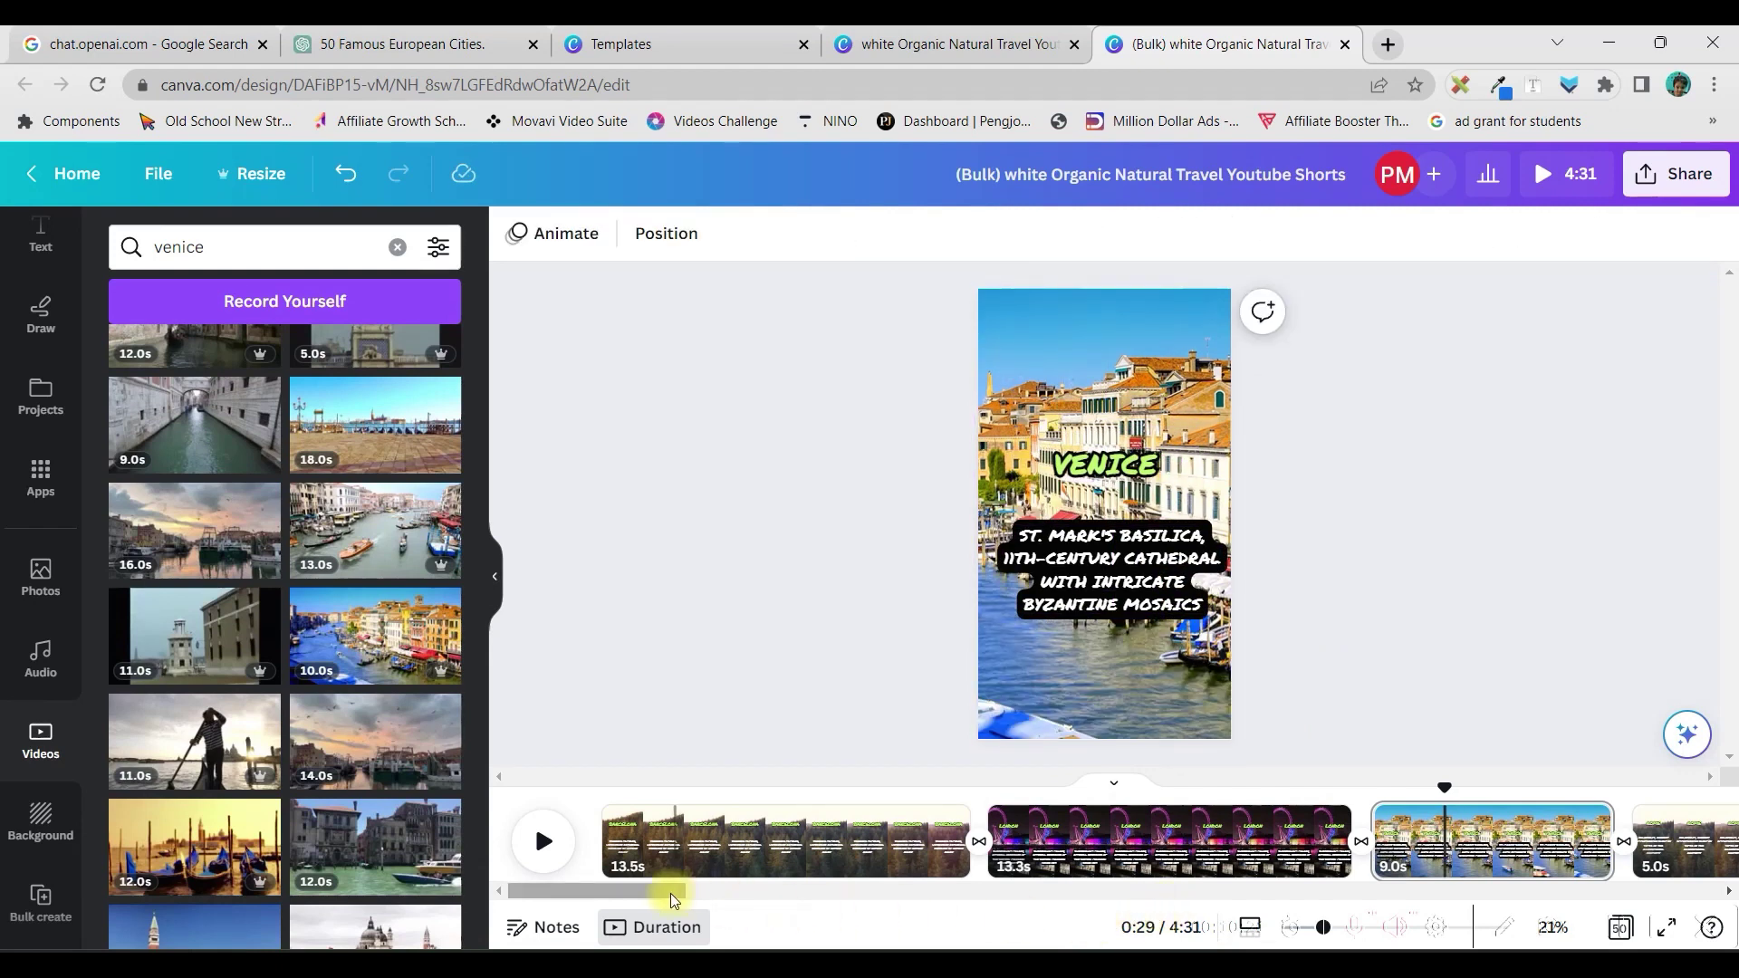
pyautogui.moveTo(673, 899); pyautogui.dragTo(623, 928)
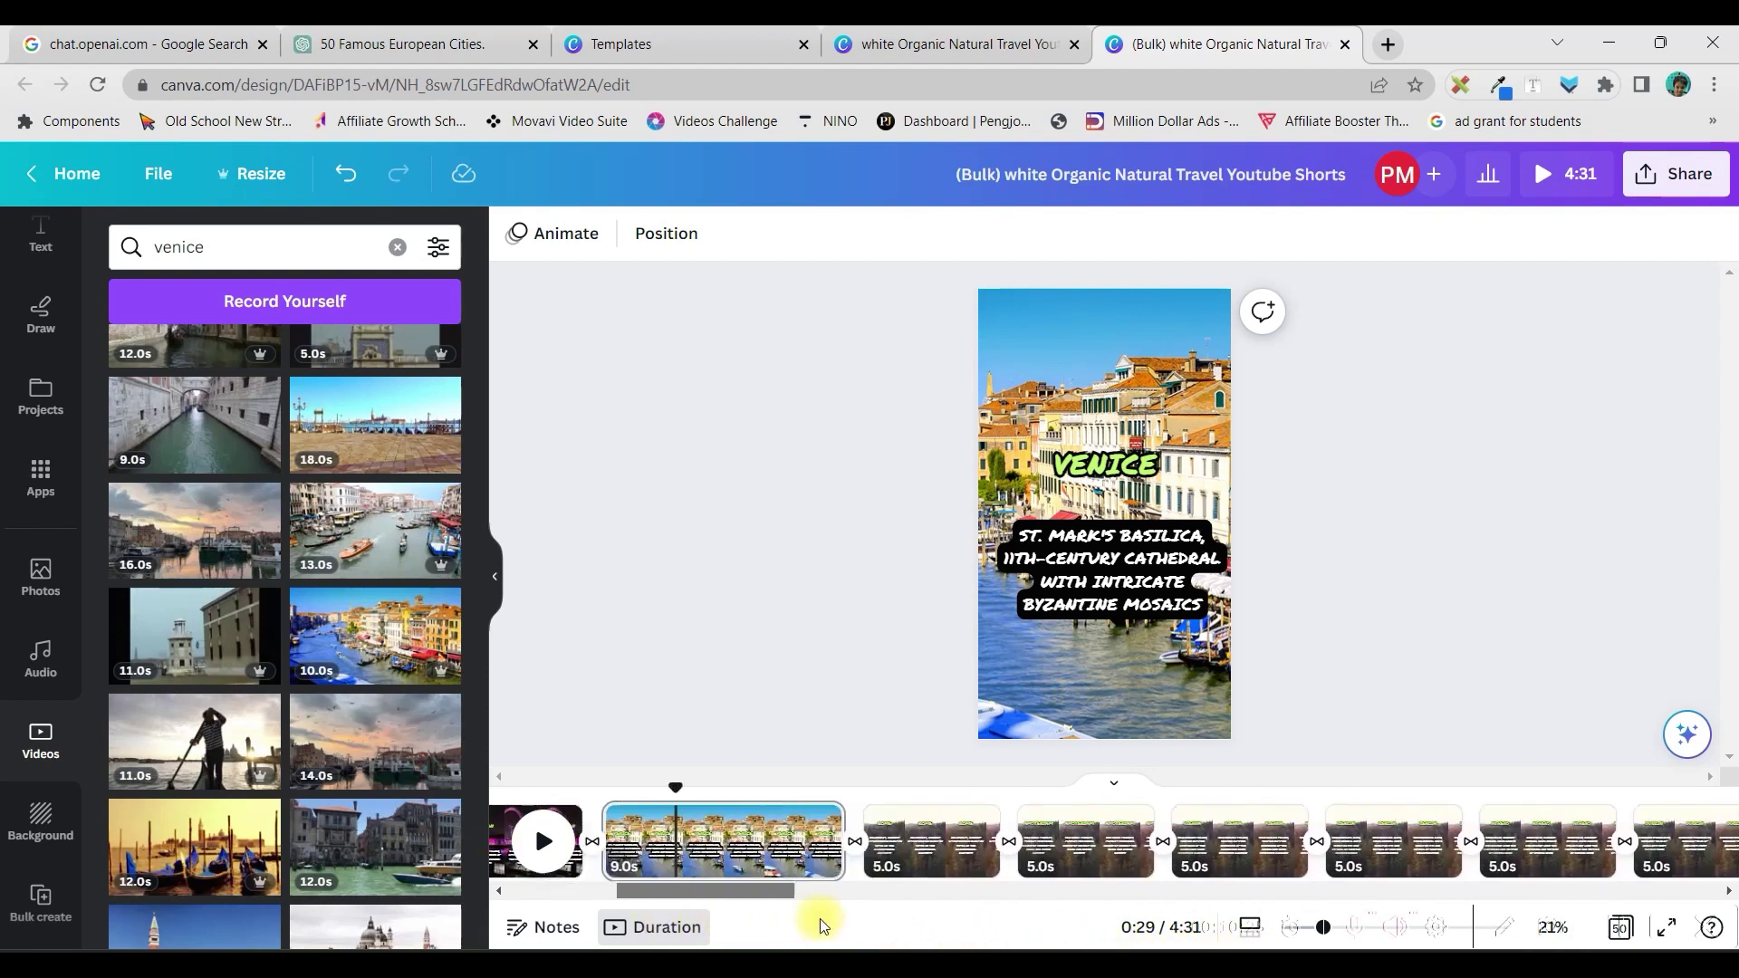
pyautogui.moveTo(819, 925); pyautogui.dragTo(779, 925)
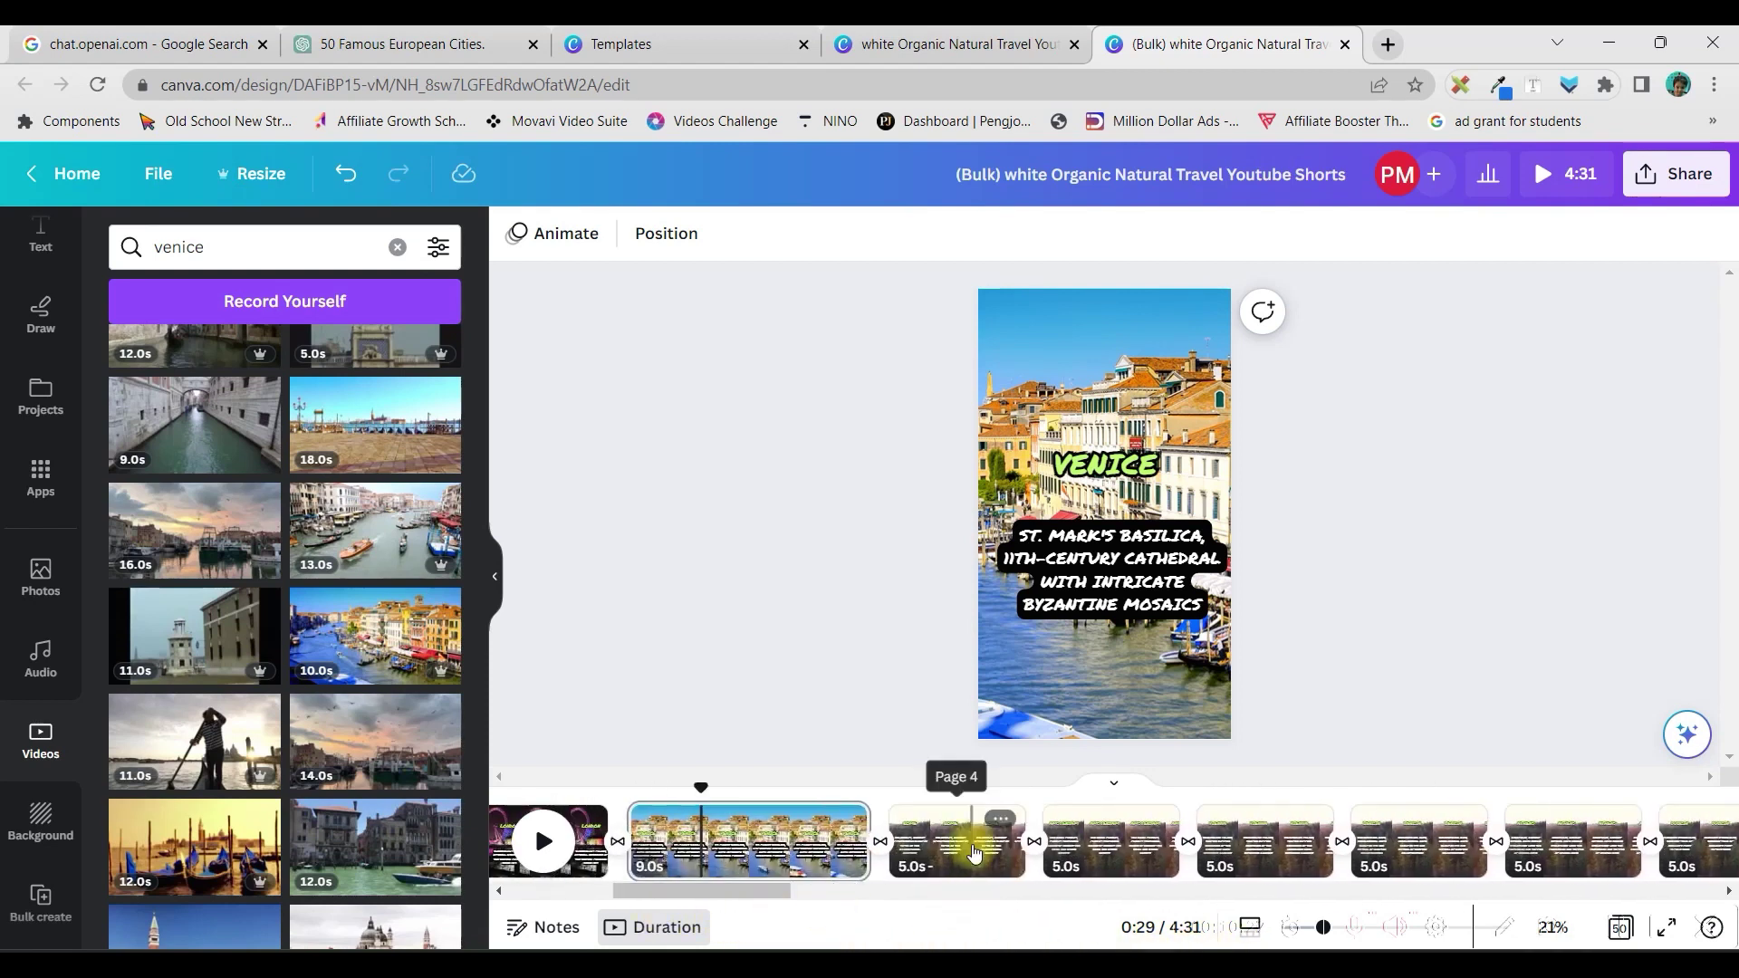
pyautogui.click(964, 819)
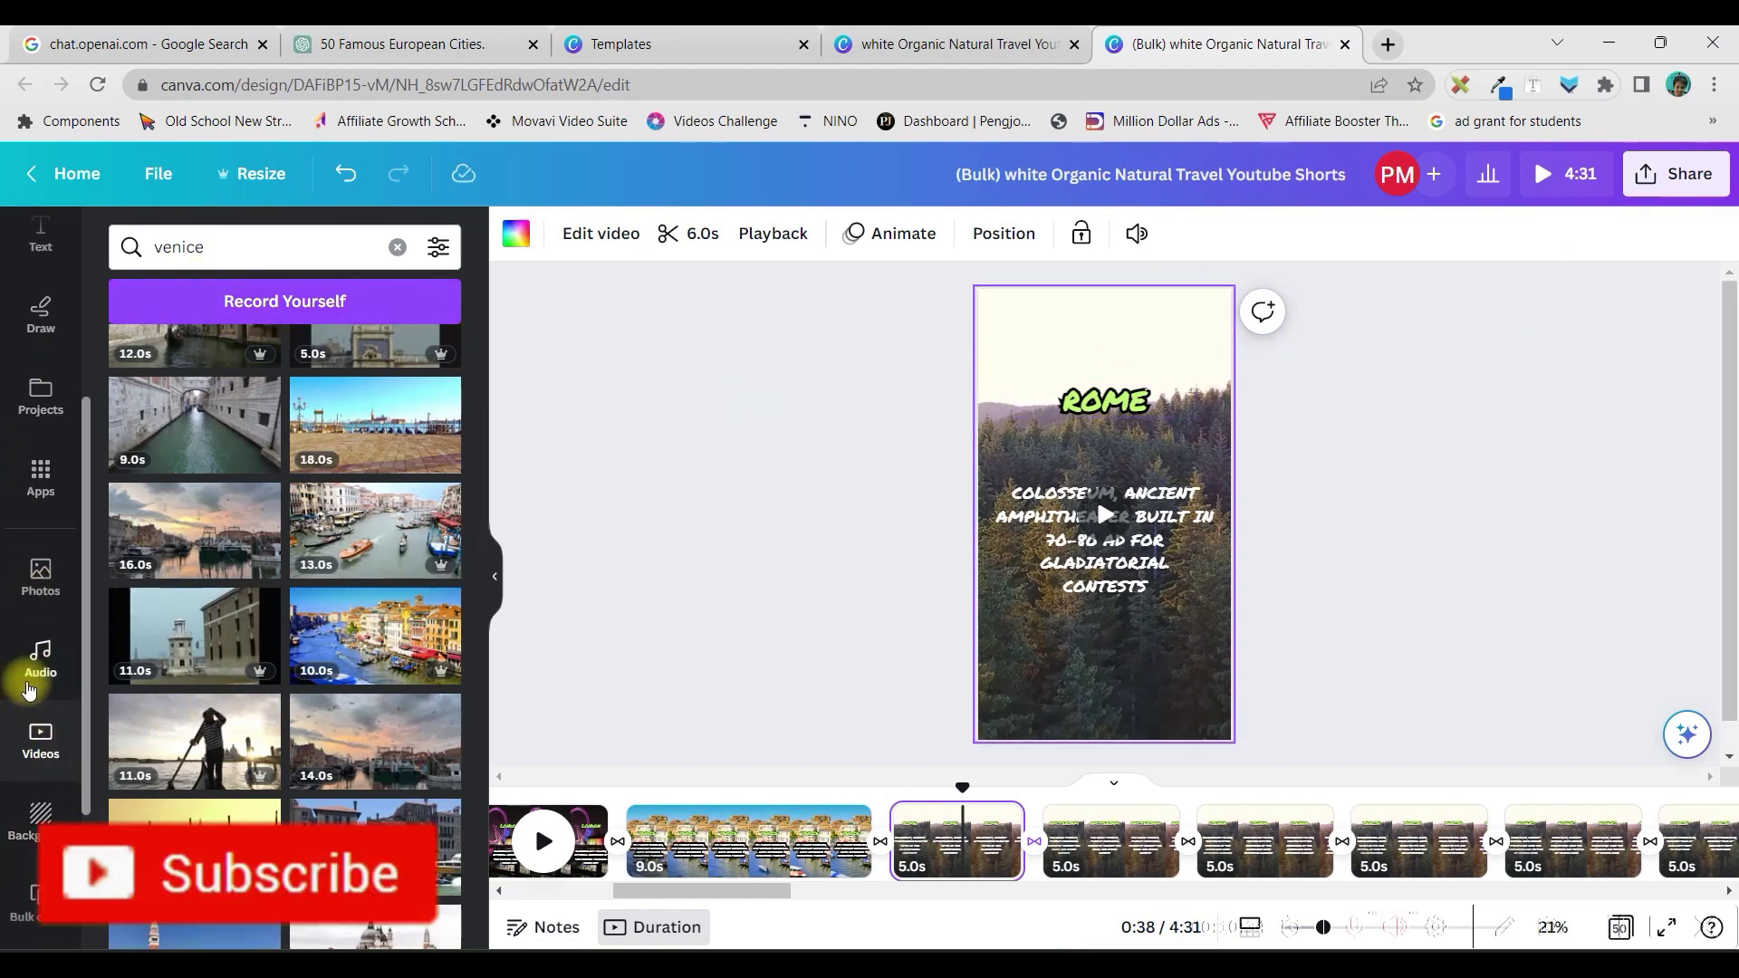
# - Search the photo library for 'Rome' and add the Trevi Fountain photo to the page
pyautogui.click(42, 568)
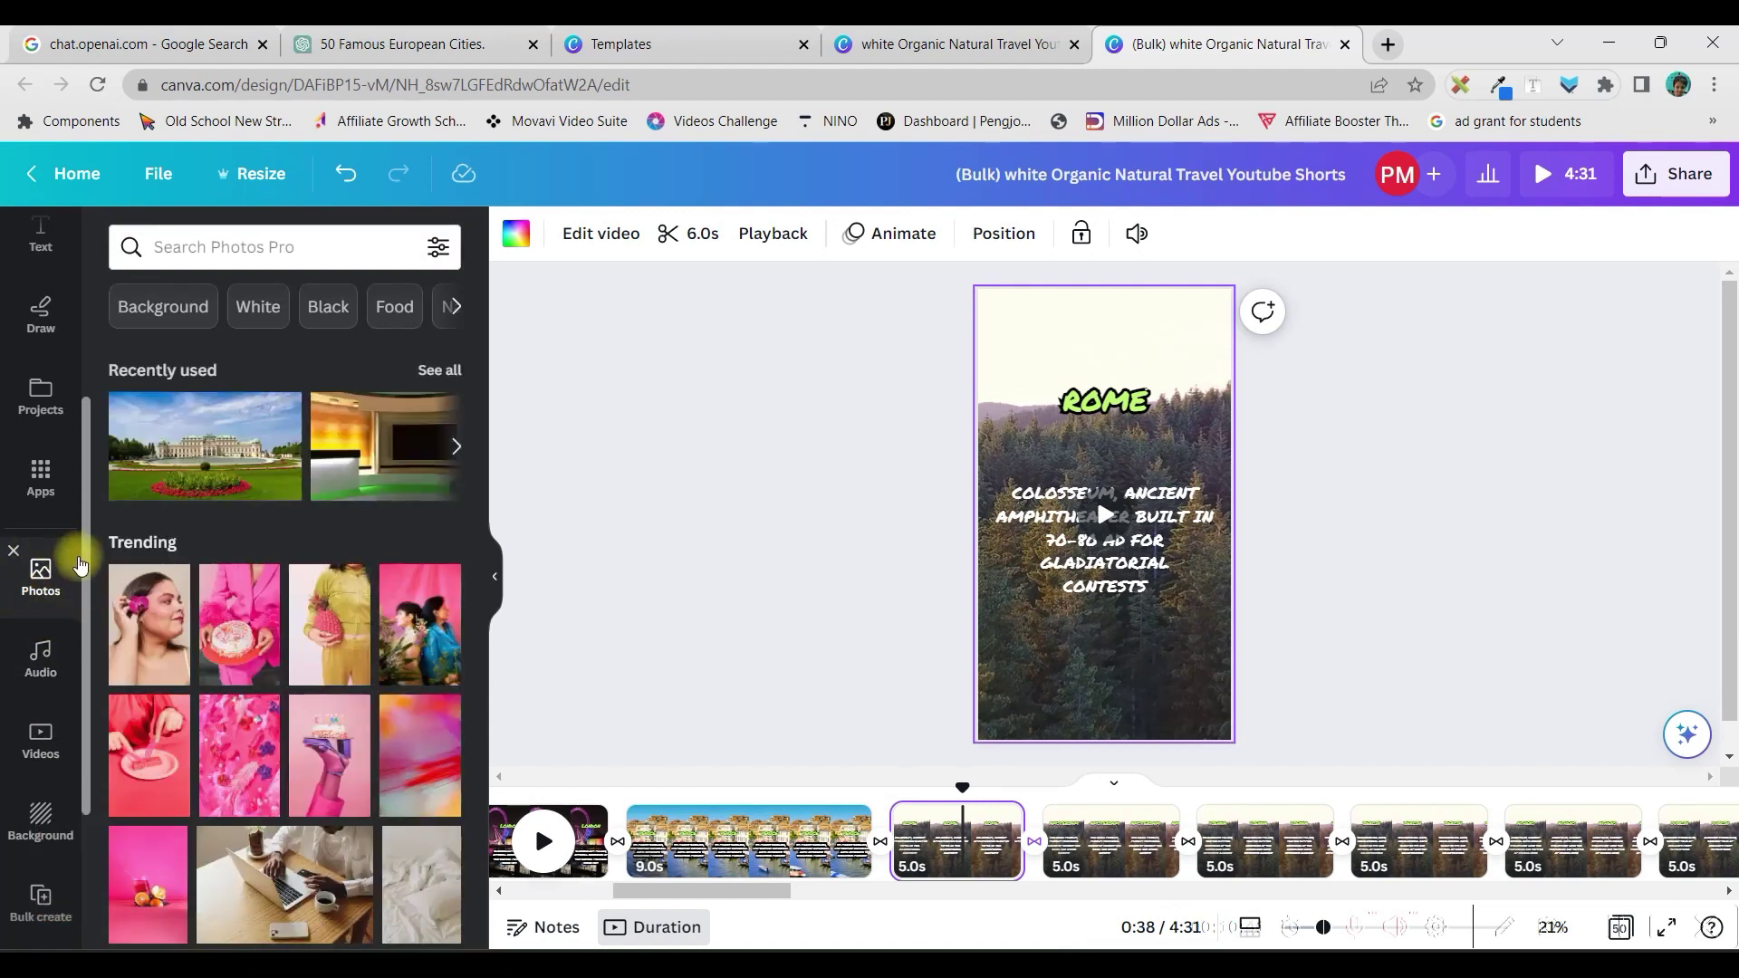
pyautogui.click(185, 245)
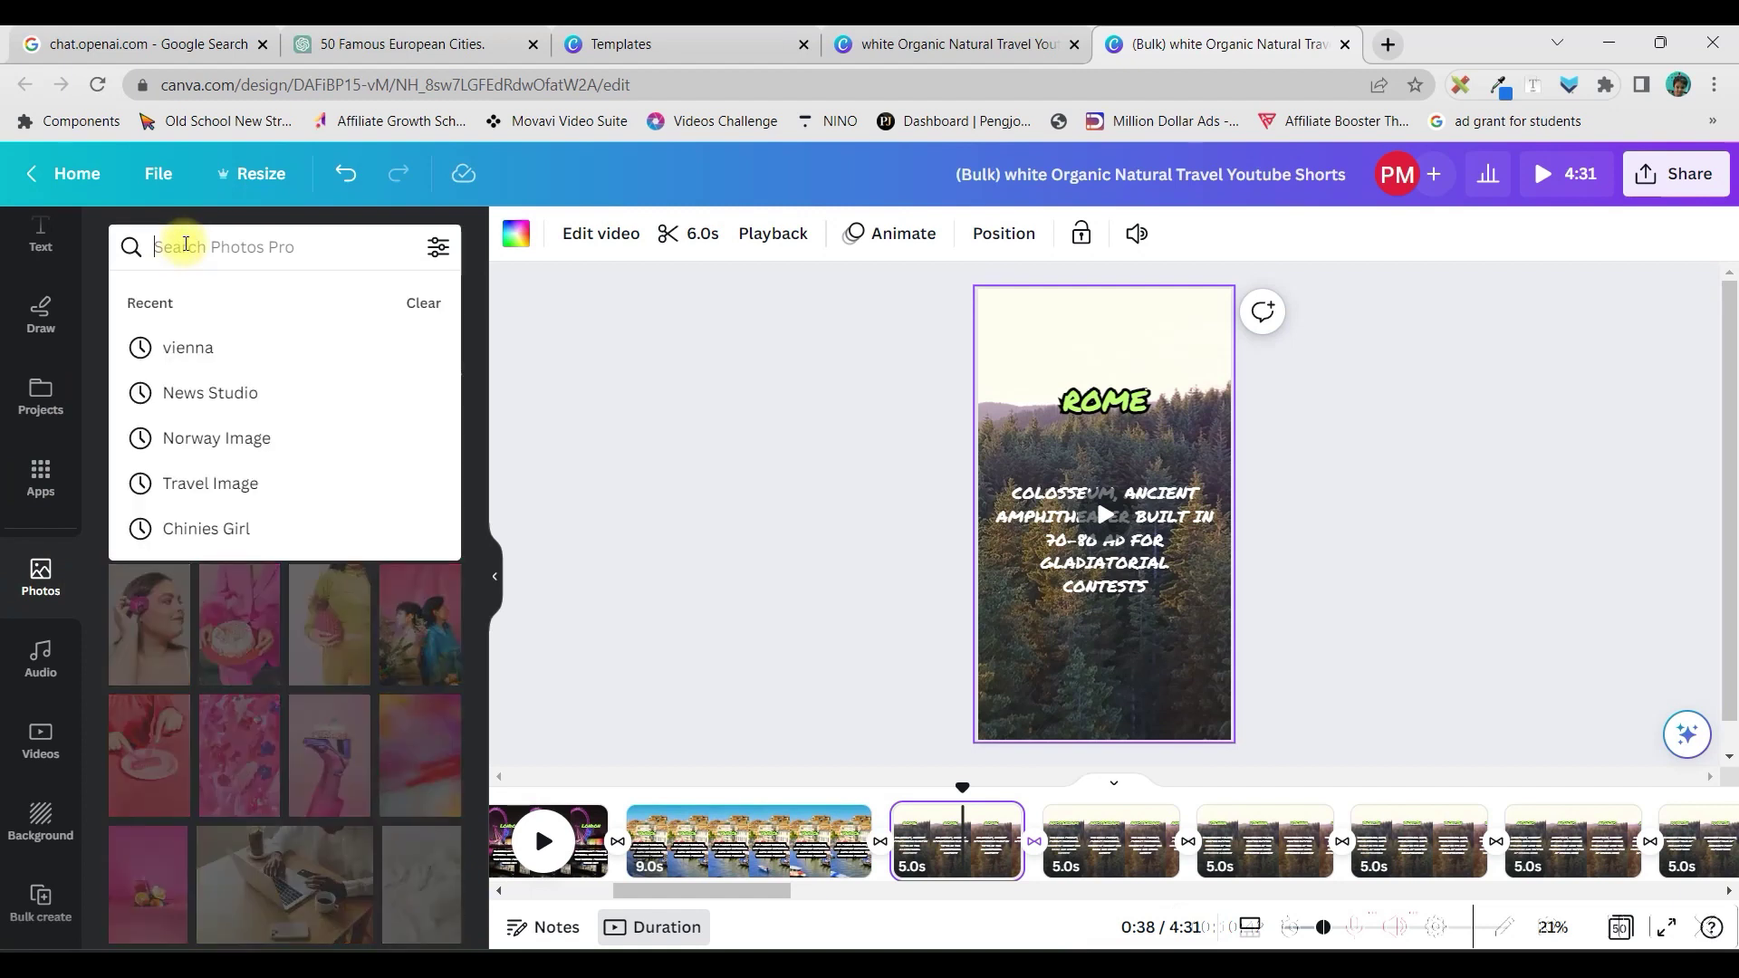
pyautogui.write('Rome')
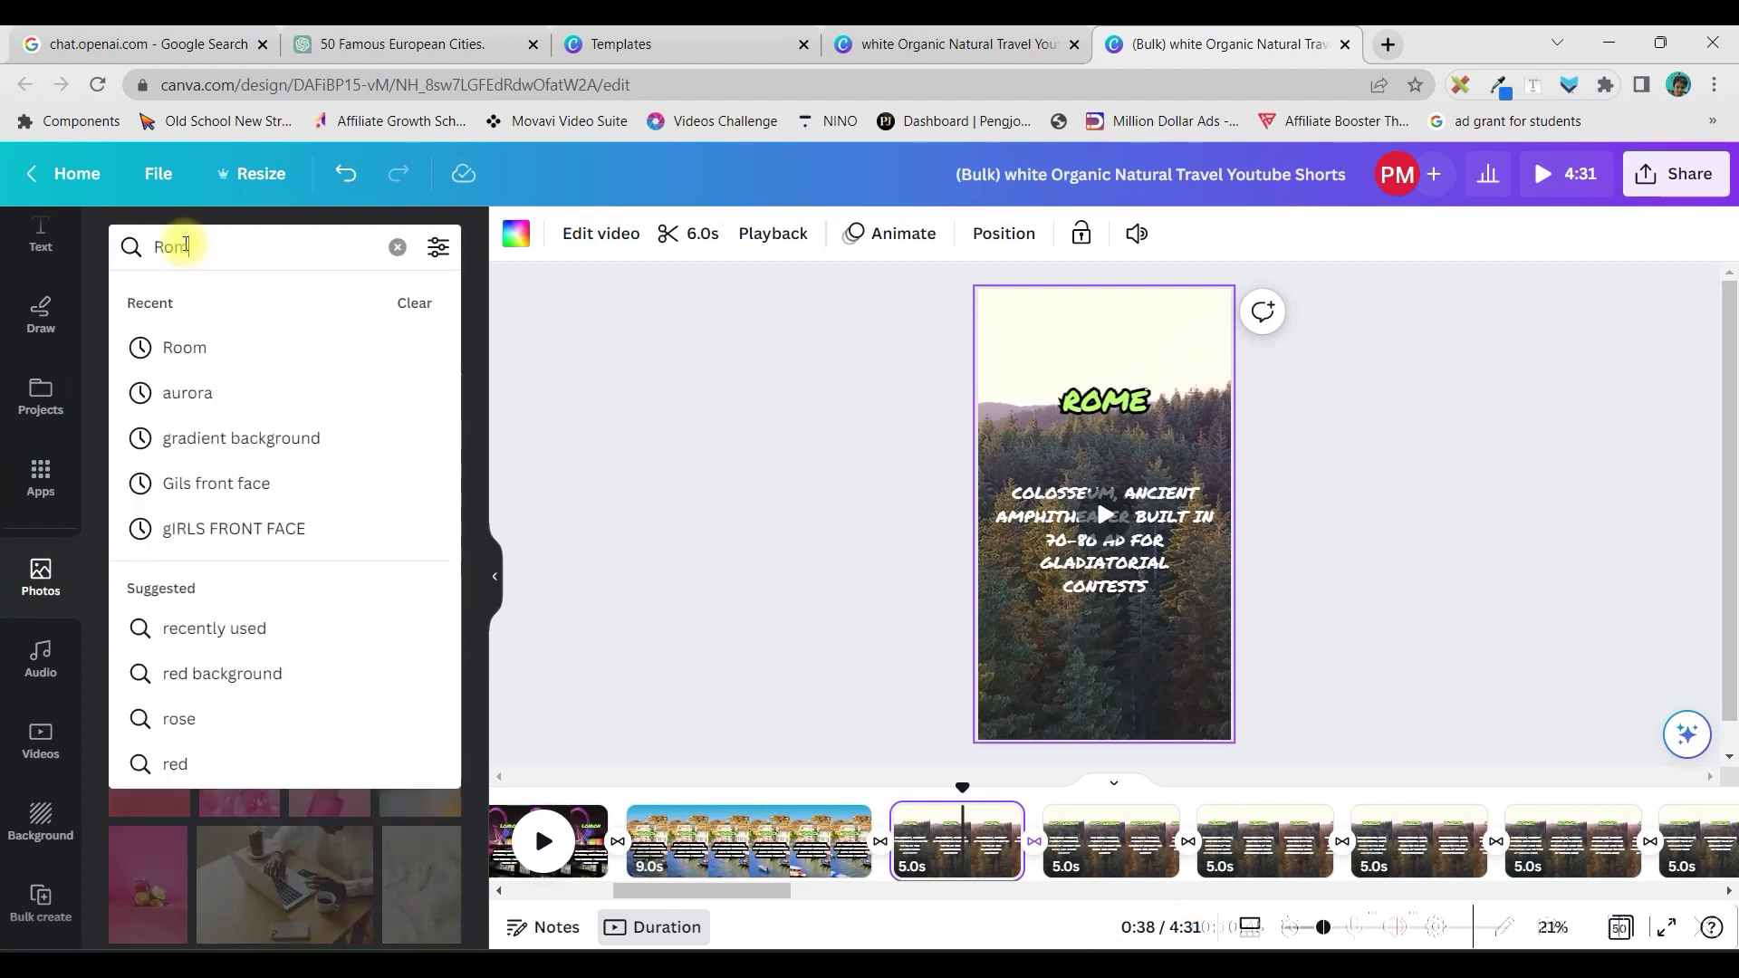
pyautogui.press('Return')
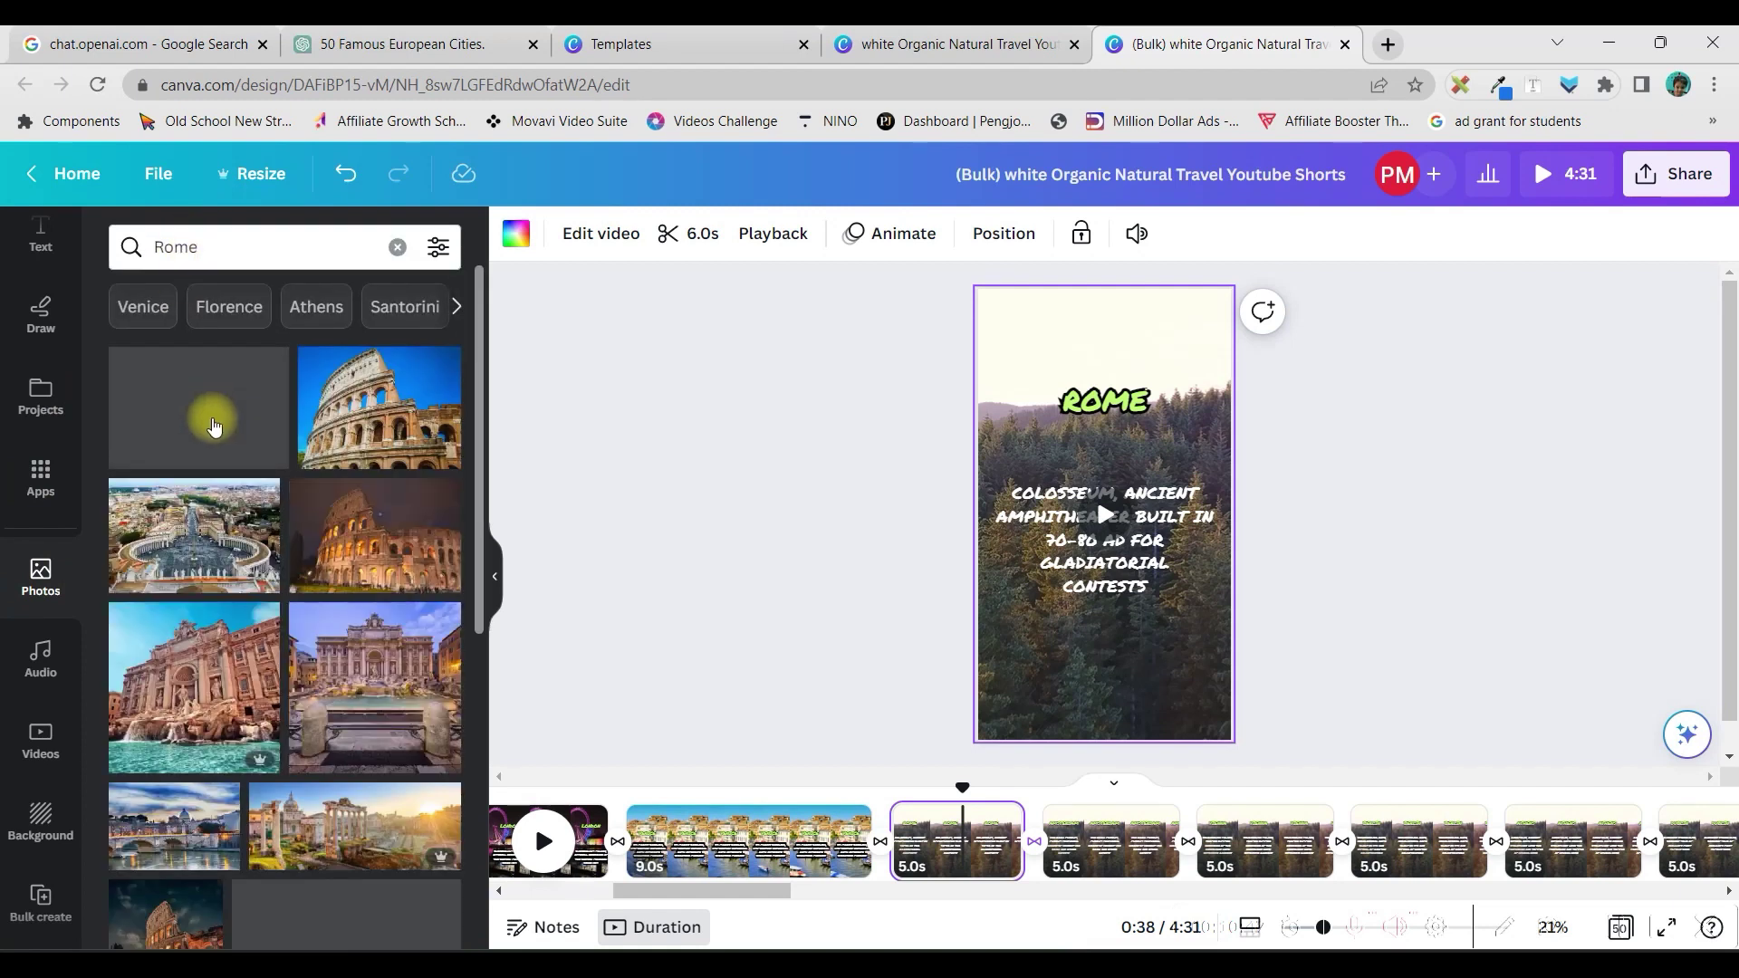
pyautogui.scroll(-3, 308, 697)
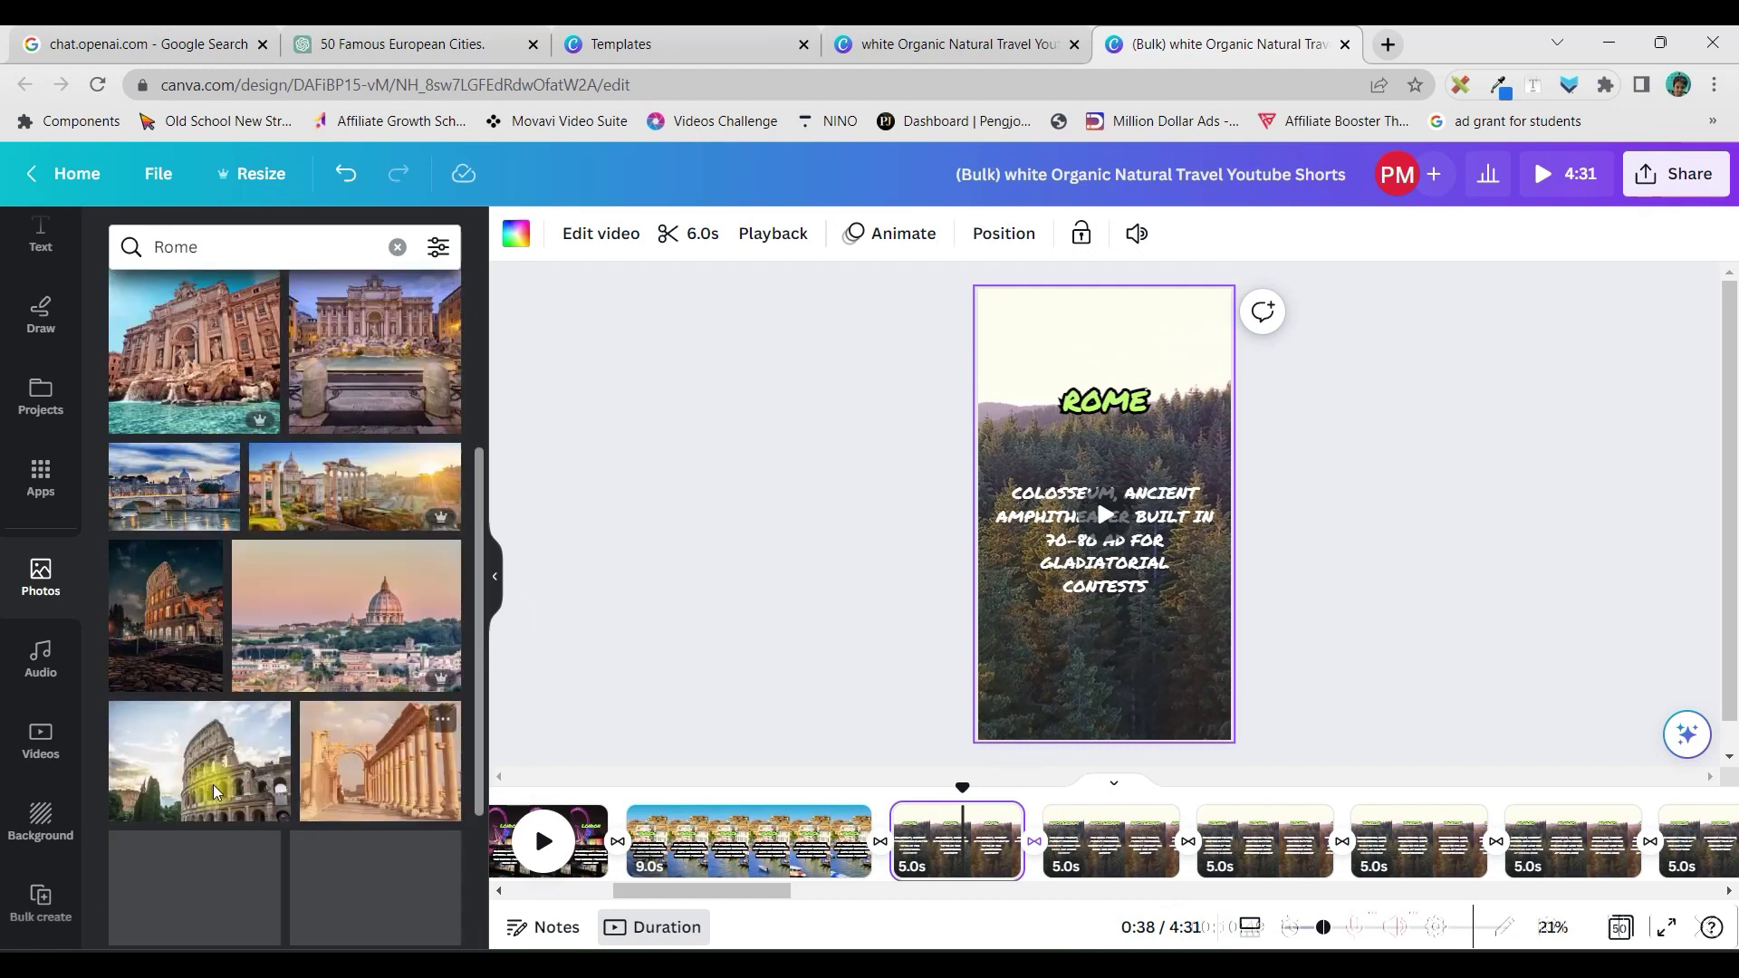
pyautogui.scroll(-2, 366, 639)
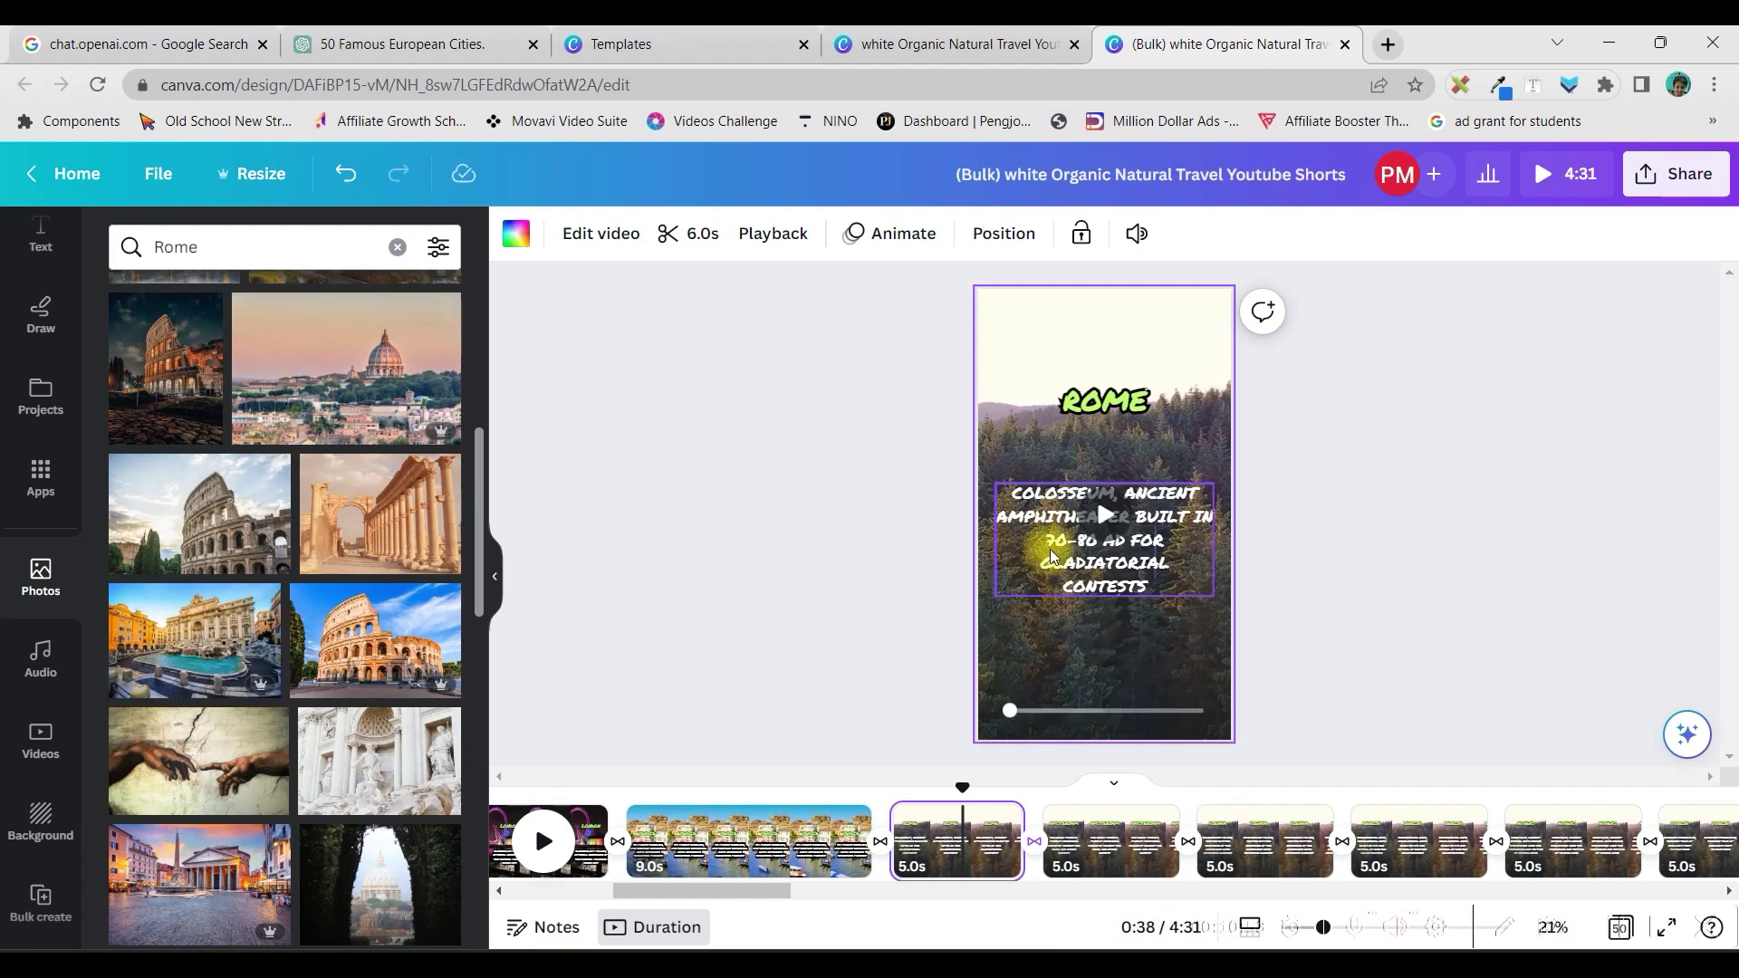
pyautogui.rightClick(1070, 563)
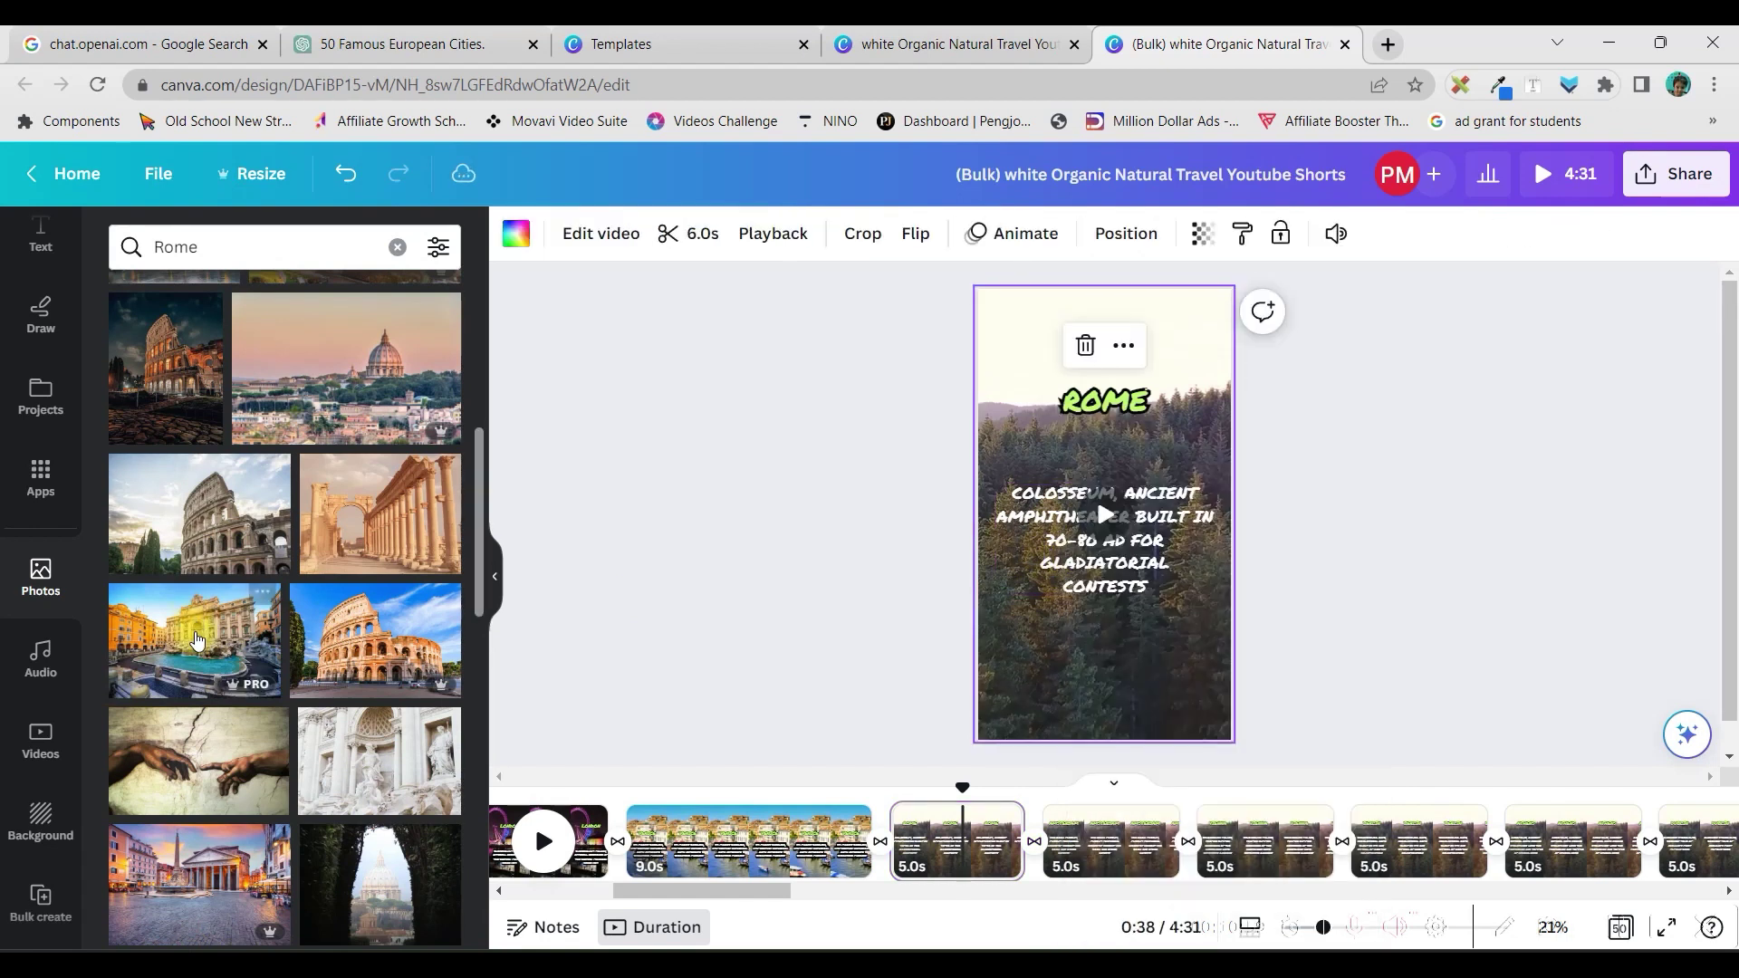
pyautogui.click(196, 643)
# - Set the Trevi Fountain photo as the page background and move the caption lower
pyautogui.click(1174, 454)
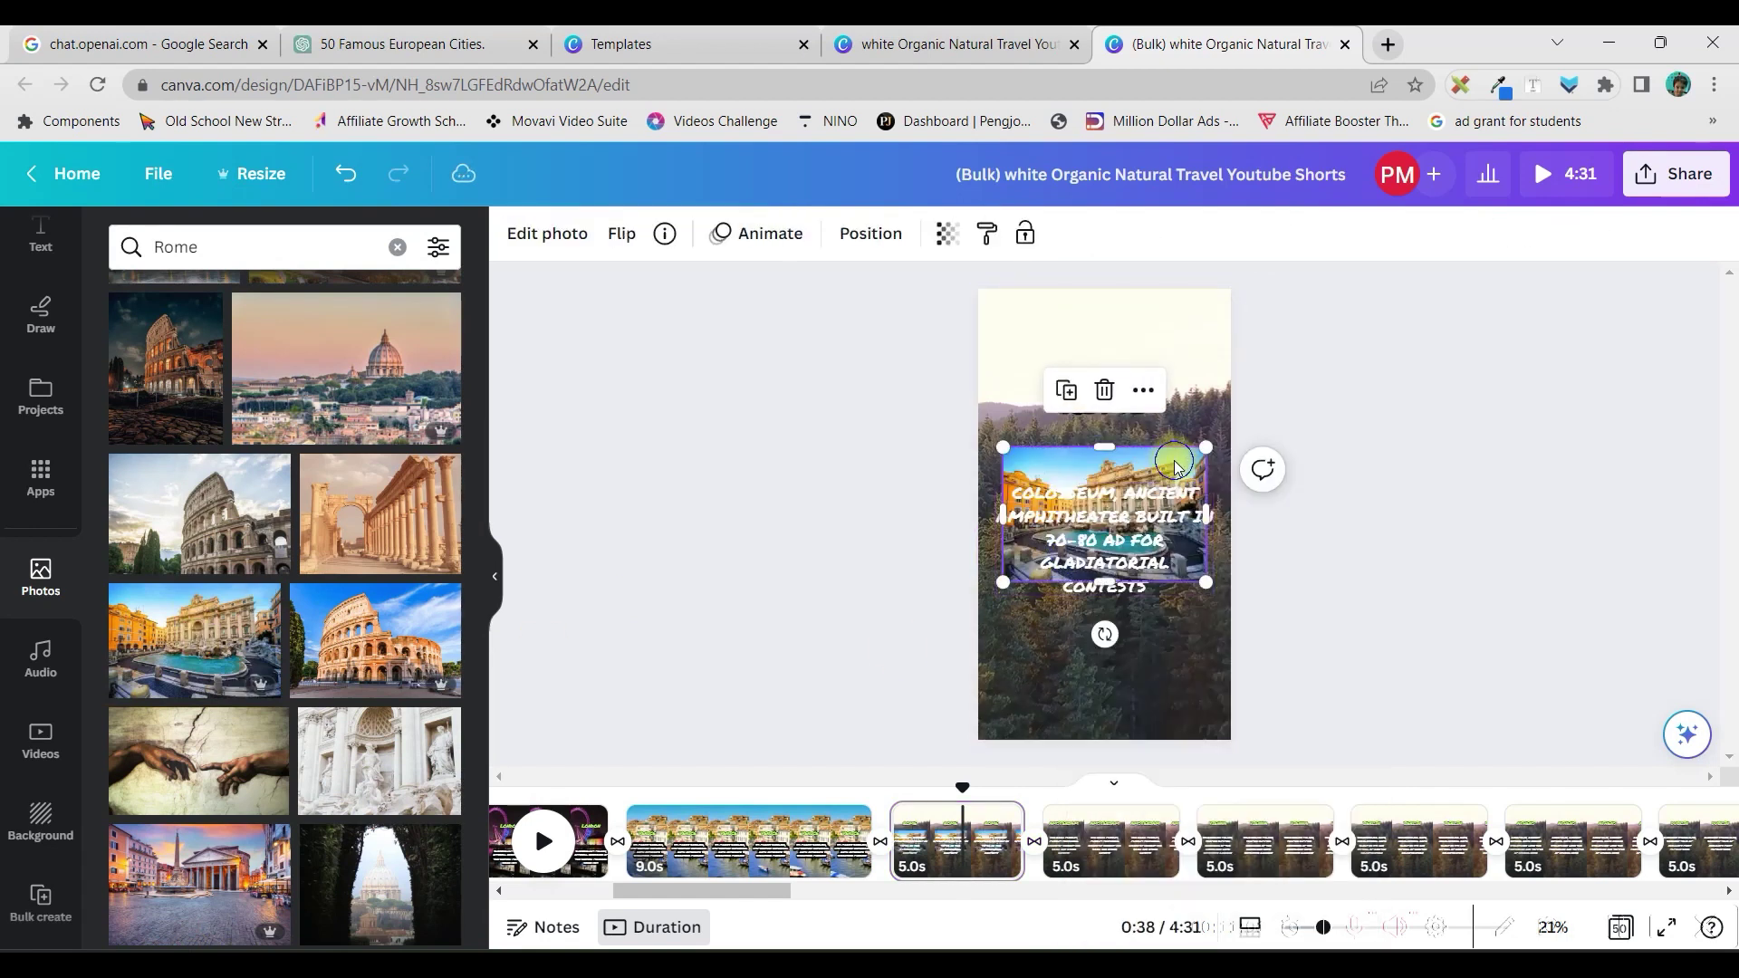
pyautogui.rightClick(1173, 463)
pyautogui.click(1207, 862)
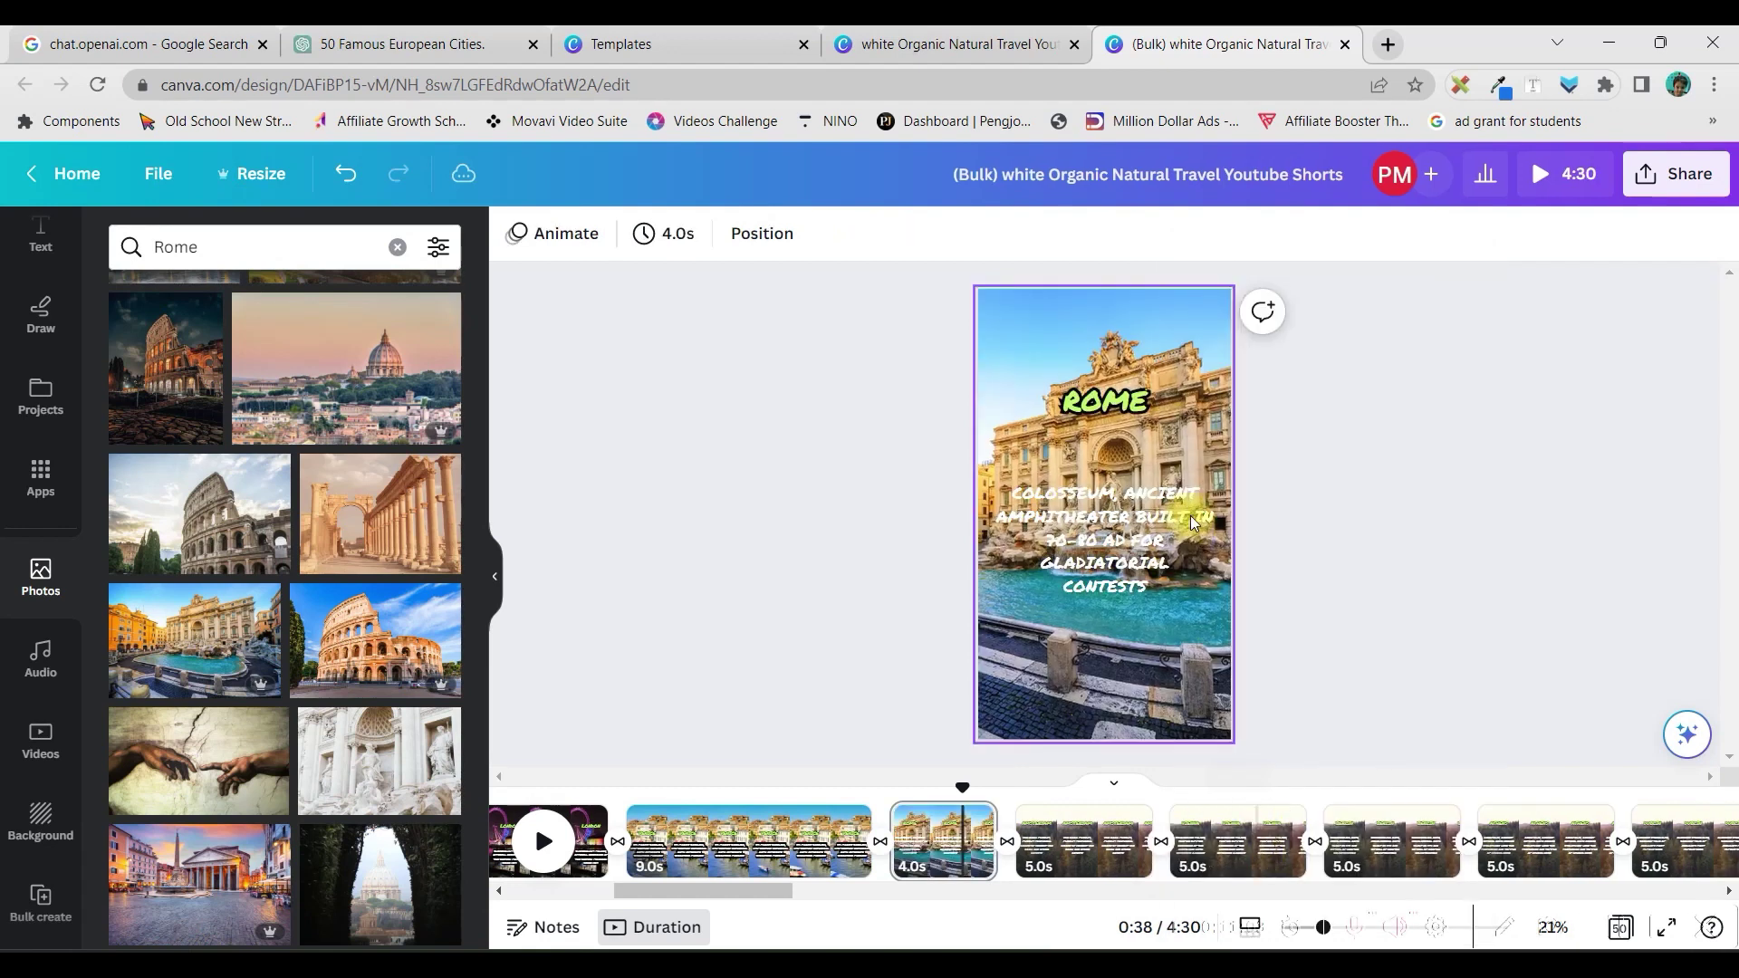
pyautogui.moveTo(1192, 523); pyautogui.dragTo(1199, 583)
# - Give the Rome caption a dark text background and centre it horizontally
pyautogui.click(1224, 238)
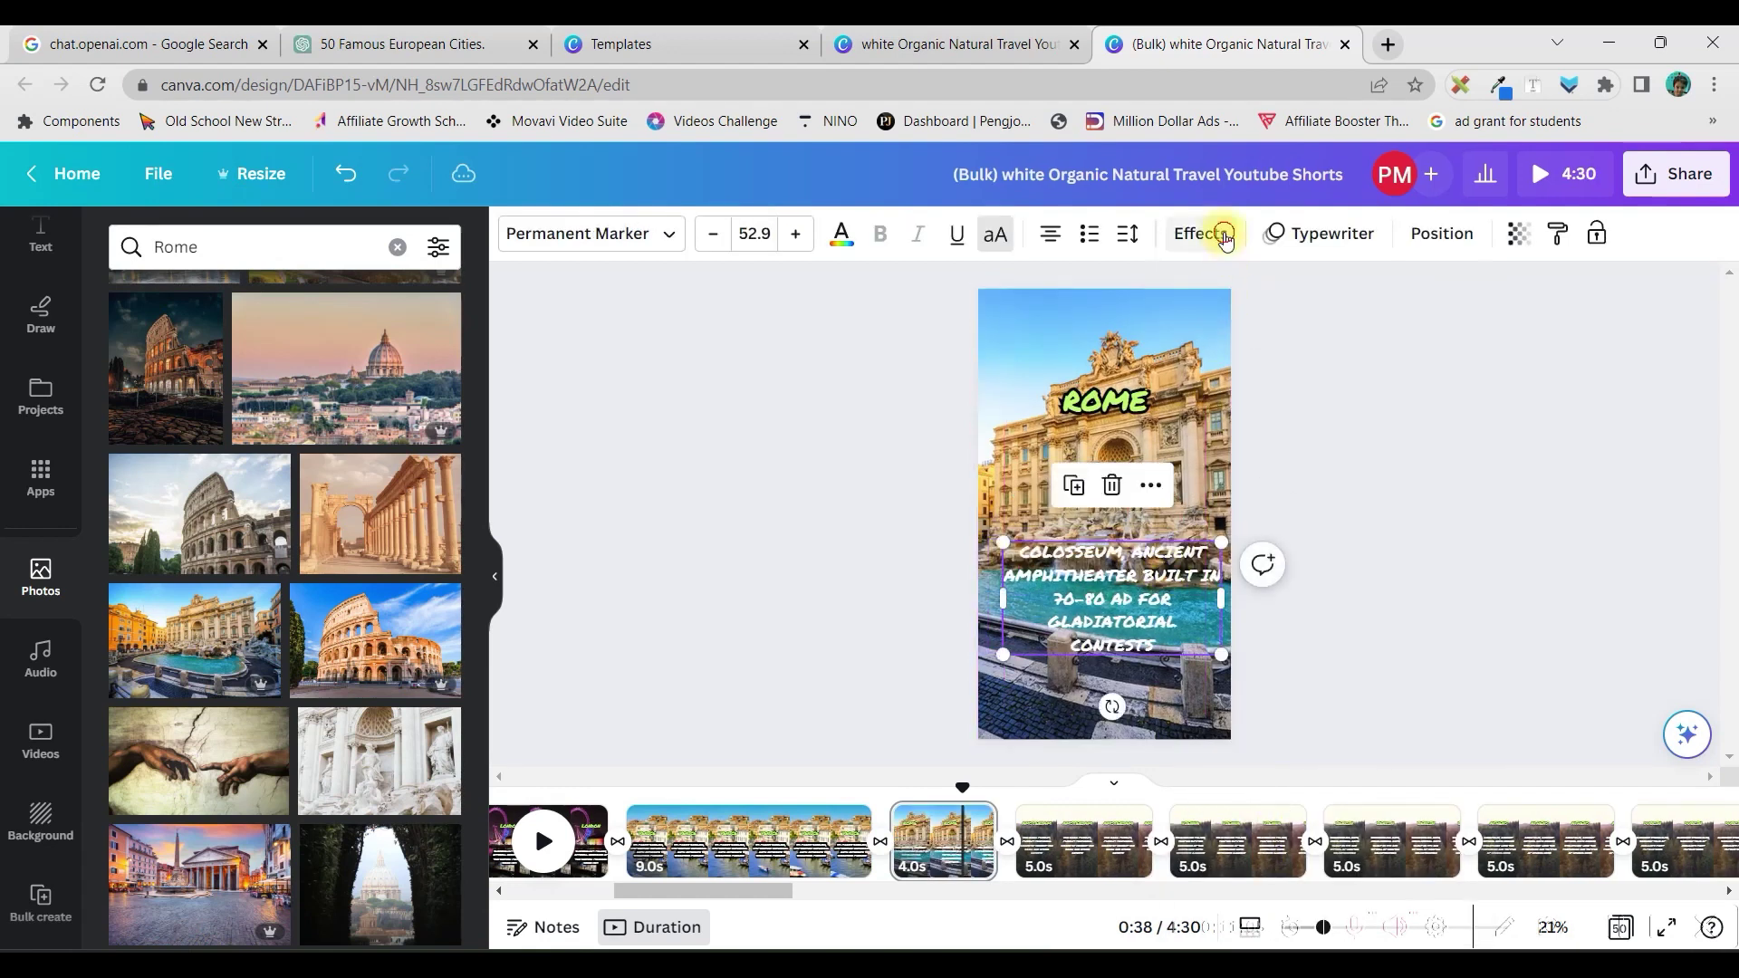
pyautogui.click(136, 811)
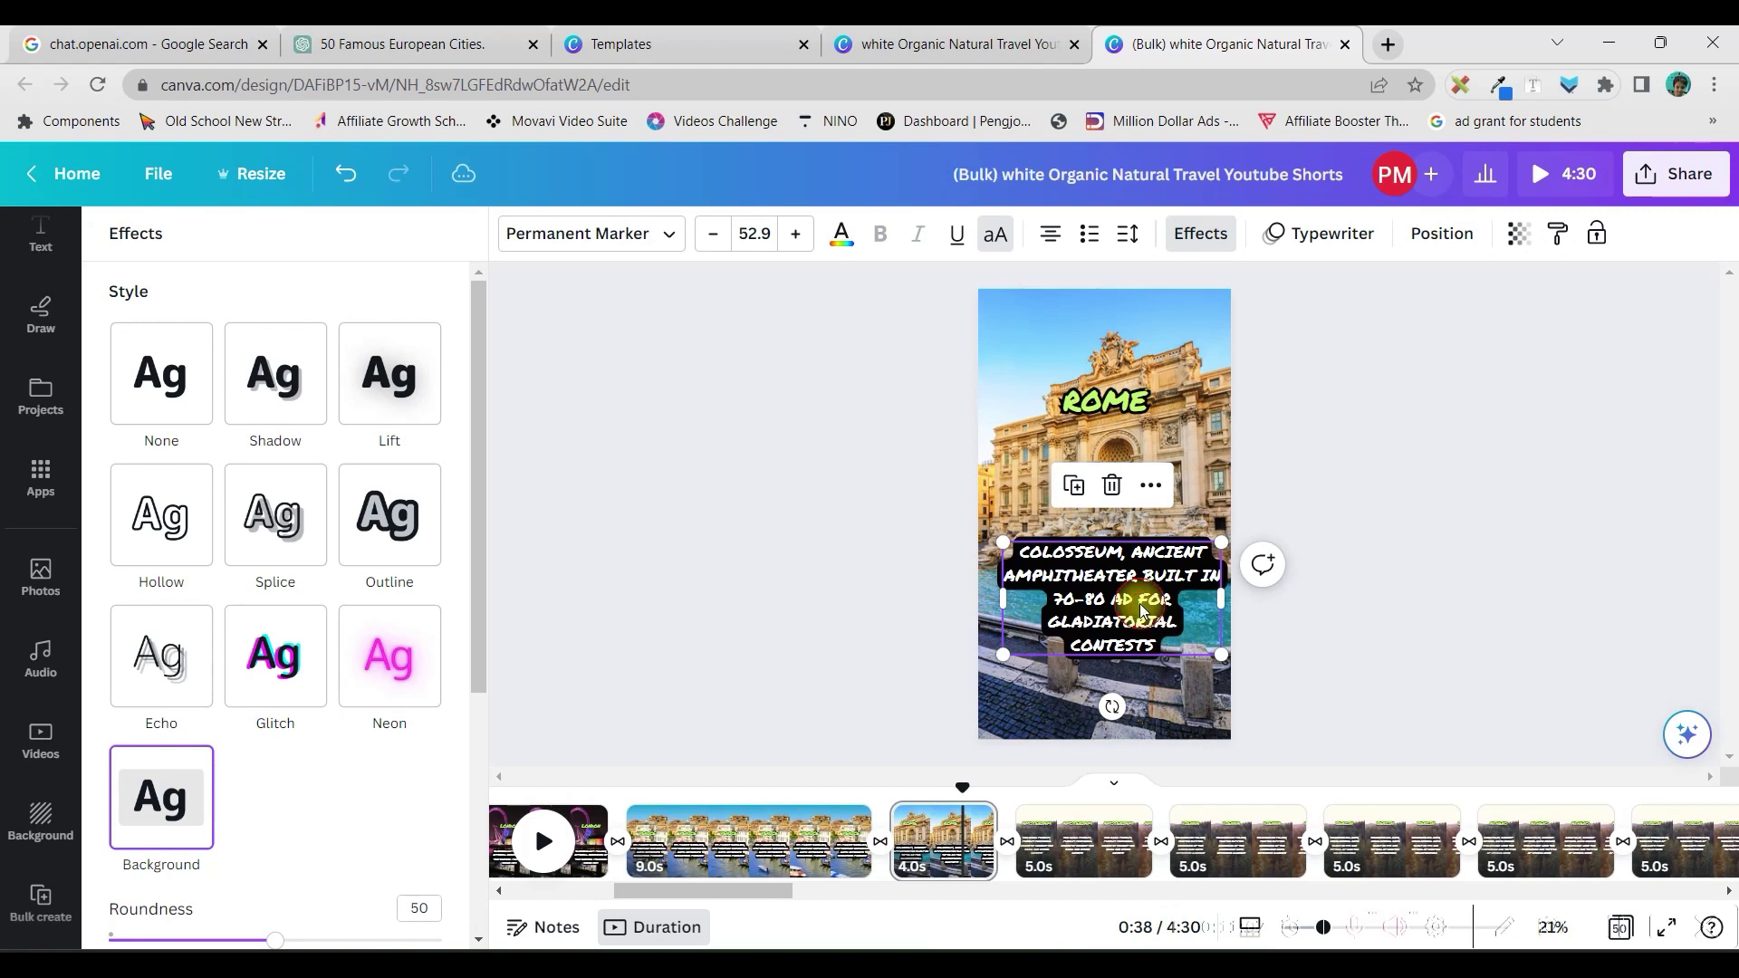
pyautogui.moveTo(1141, 598); pyautogui.dragTo(1168, 584)
pyautogui.click(1325, 545)
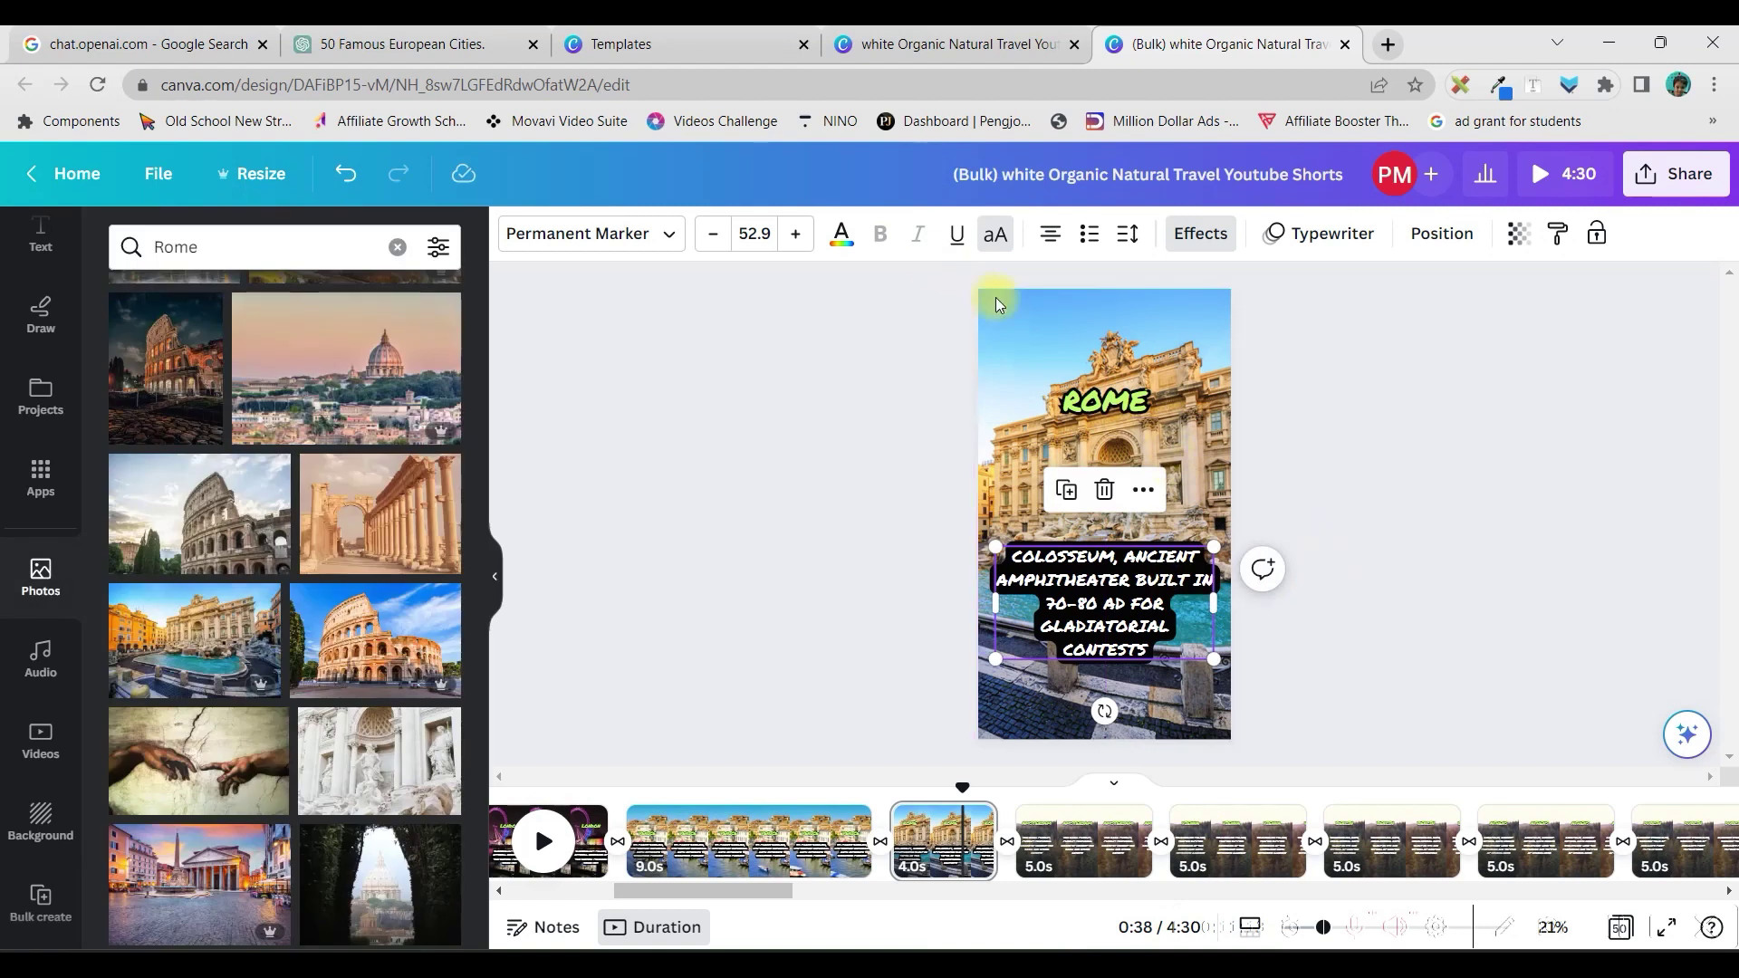
# - Set the page duration to 14.5s and apply it to all 50 pages
pyautogui.click(1027, 332)
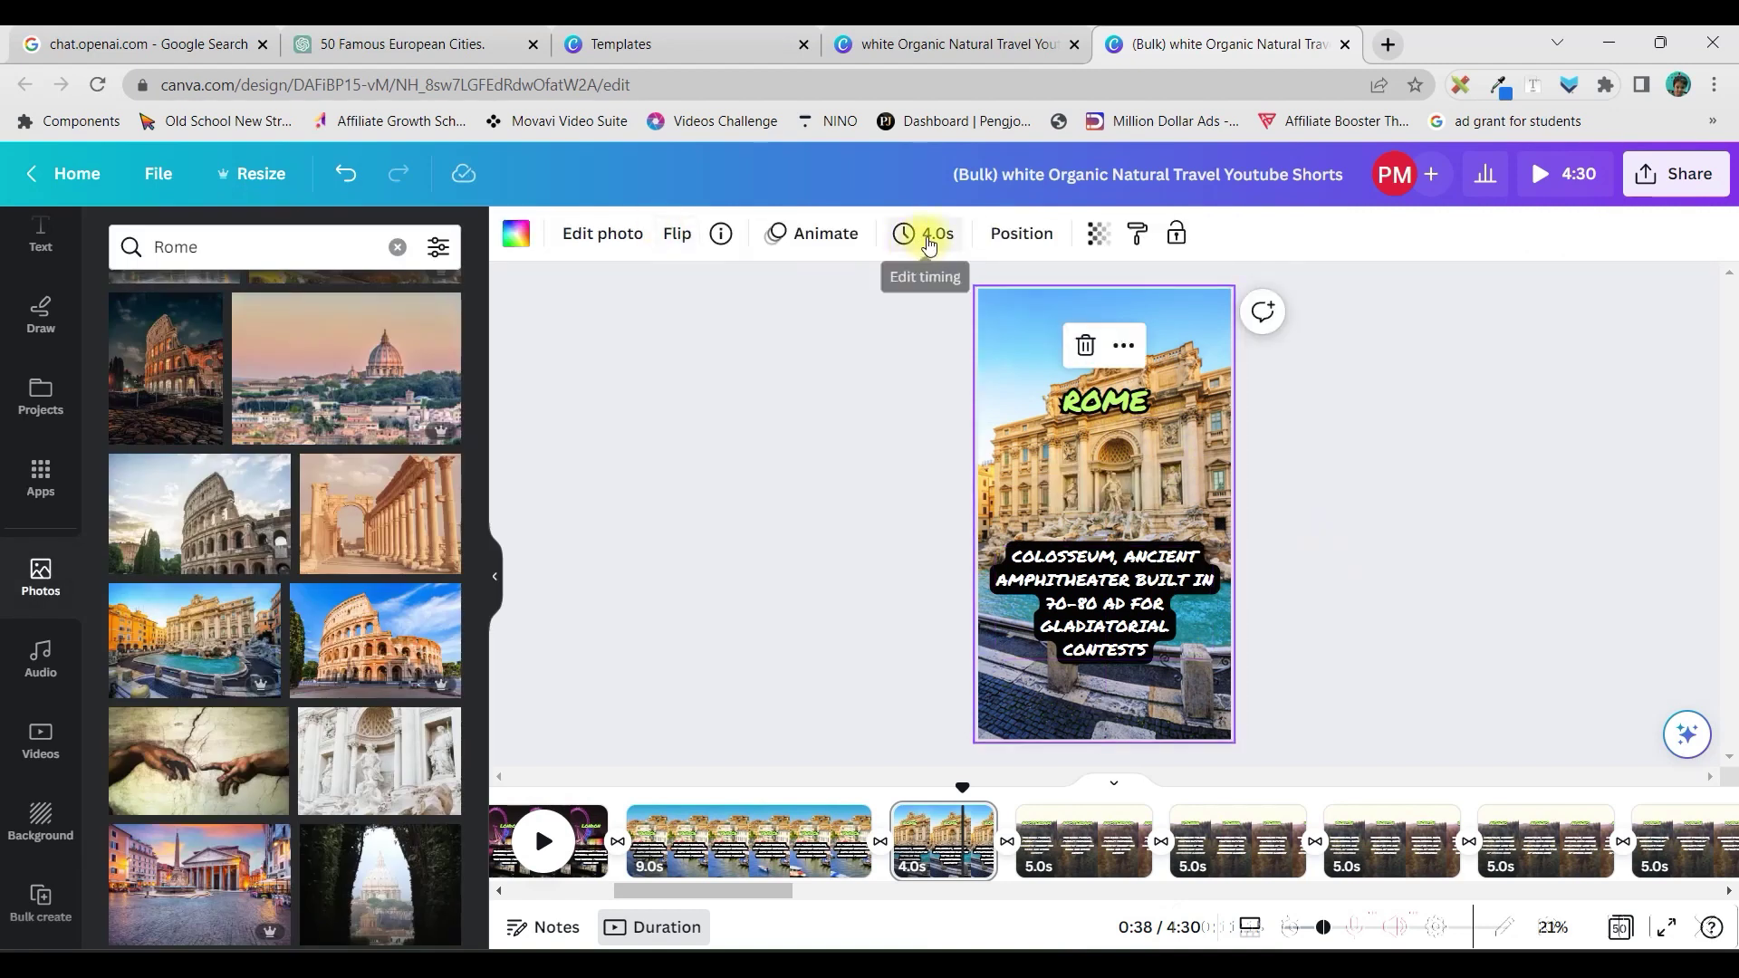
pyautogui.click(1038, 317)
pyautogui.click(1024, 307)
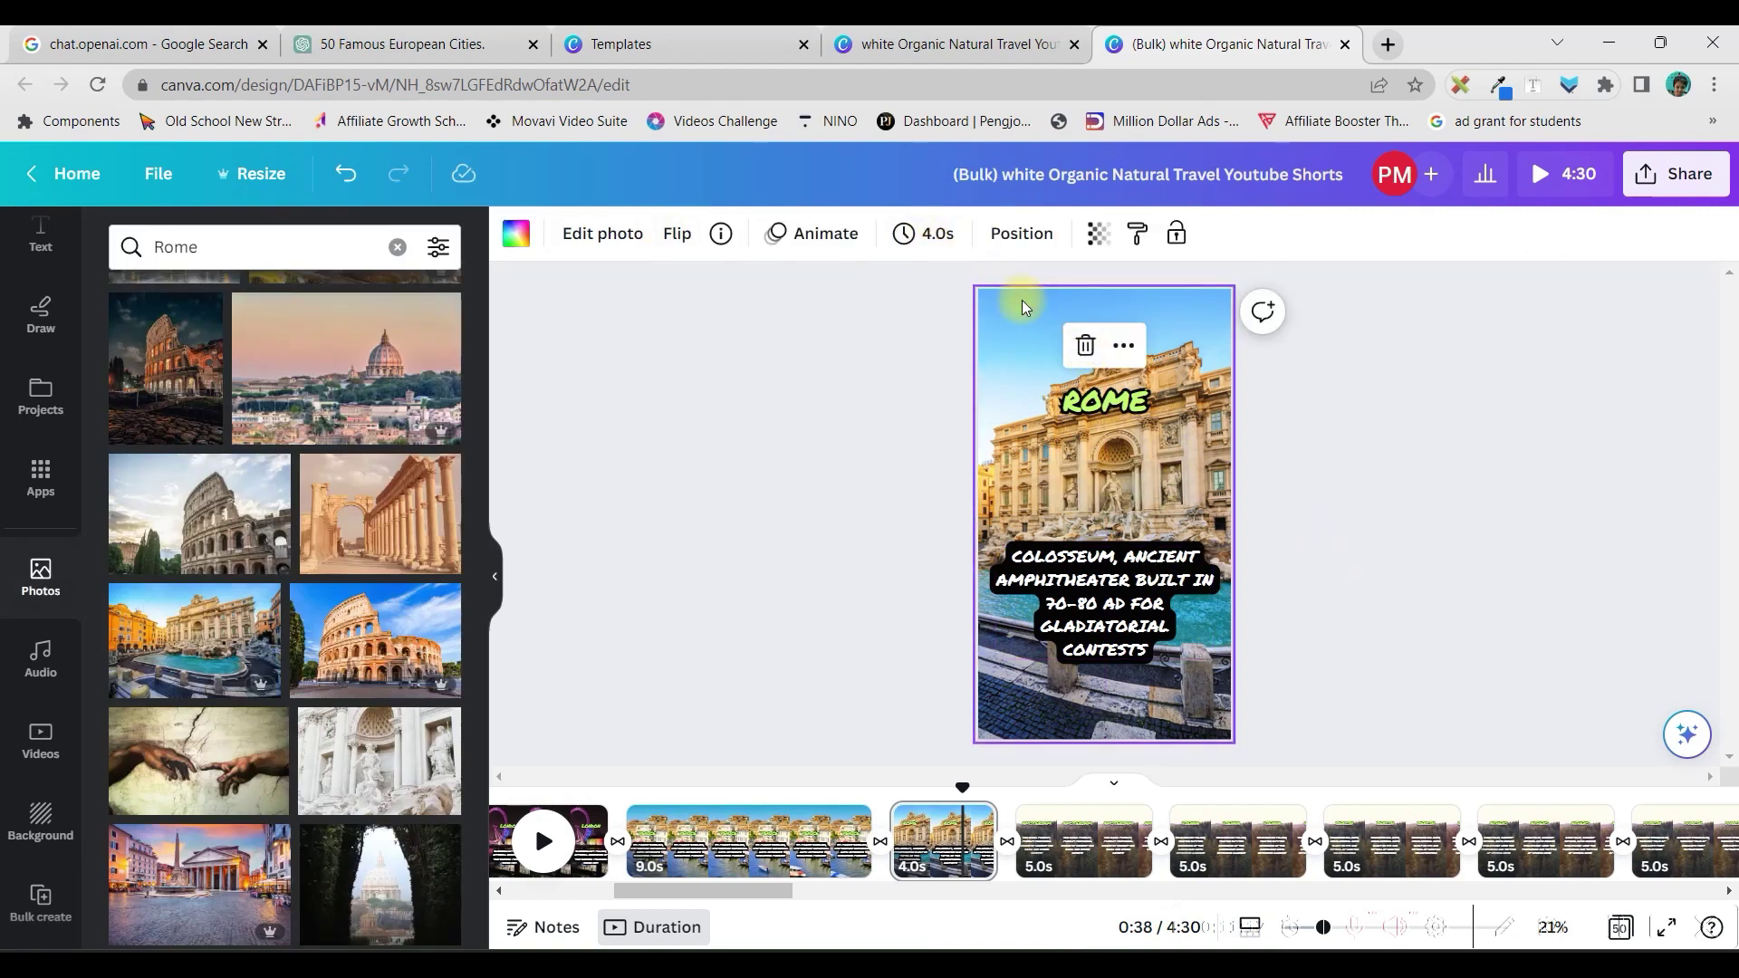
pyautogui.click(936, 252)
pyautogui.click(939, 244)
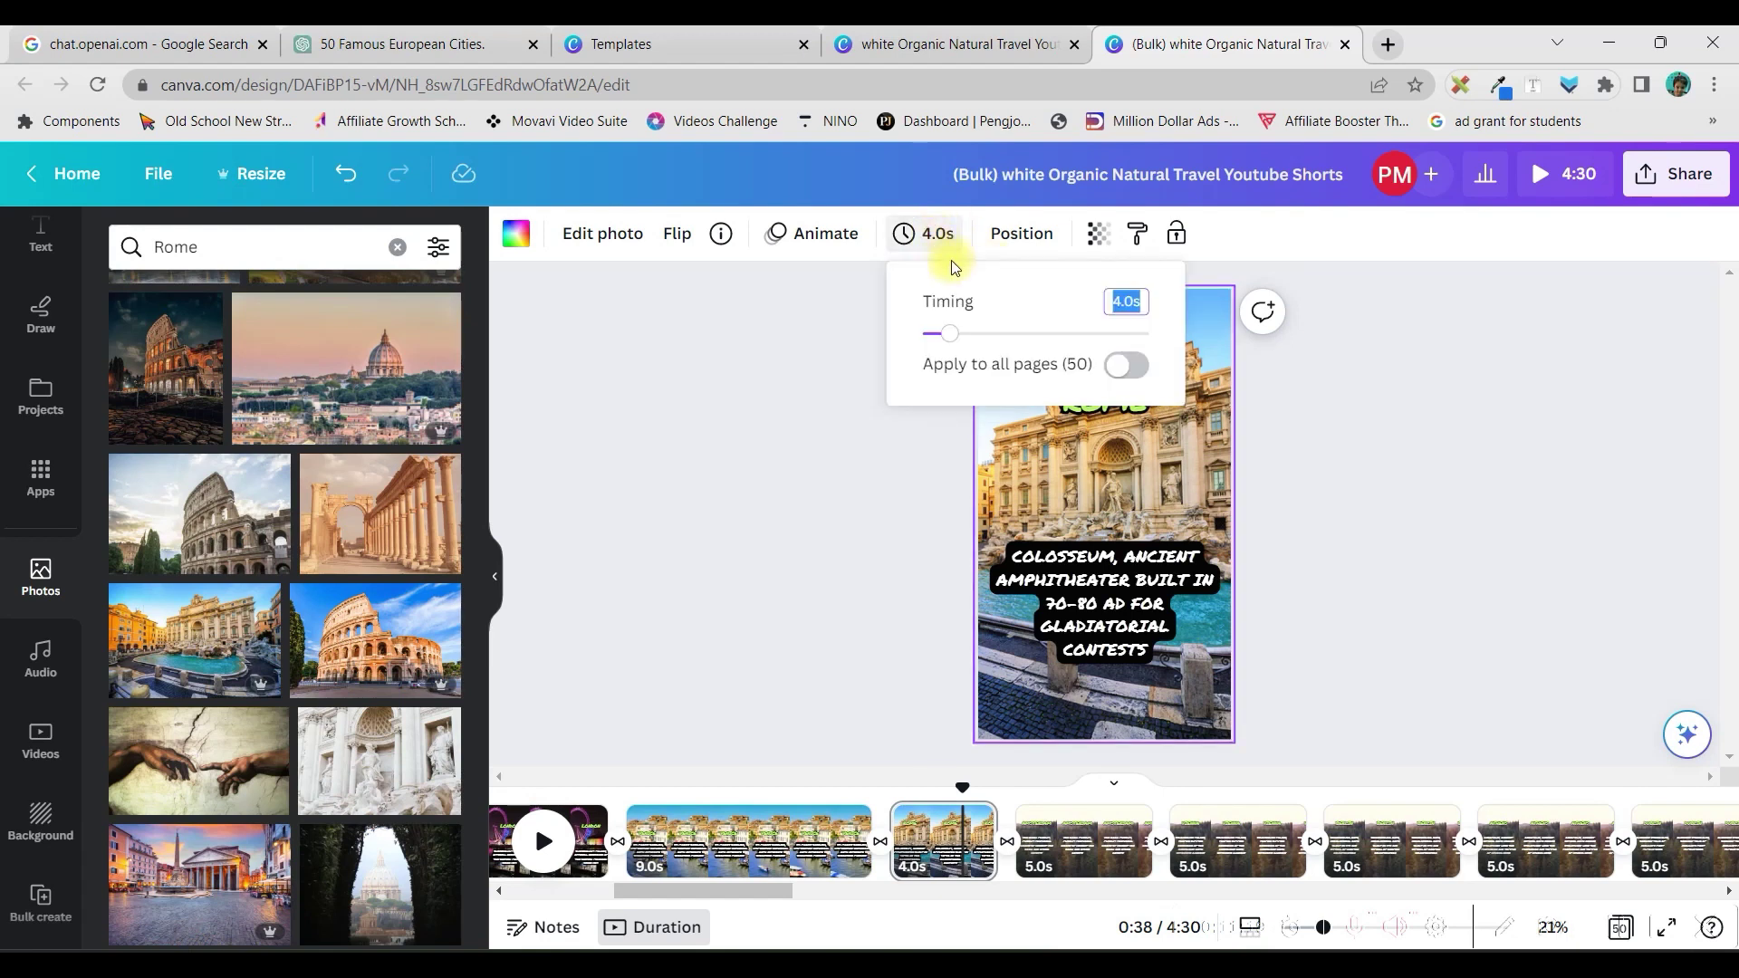
pyautogui.click(1123, 303)
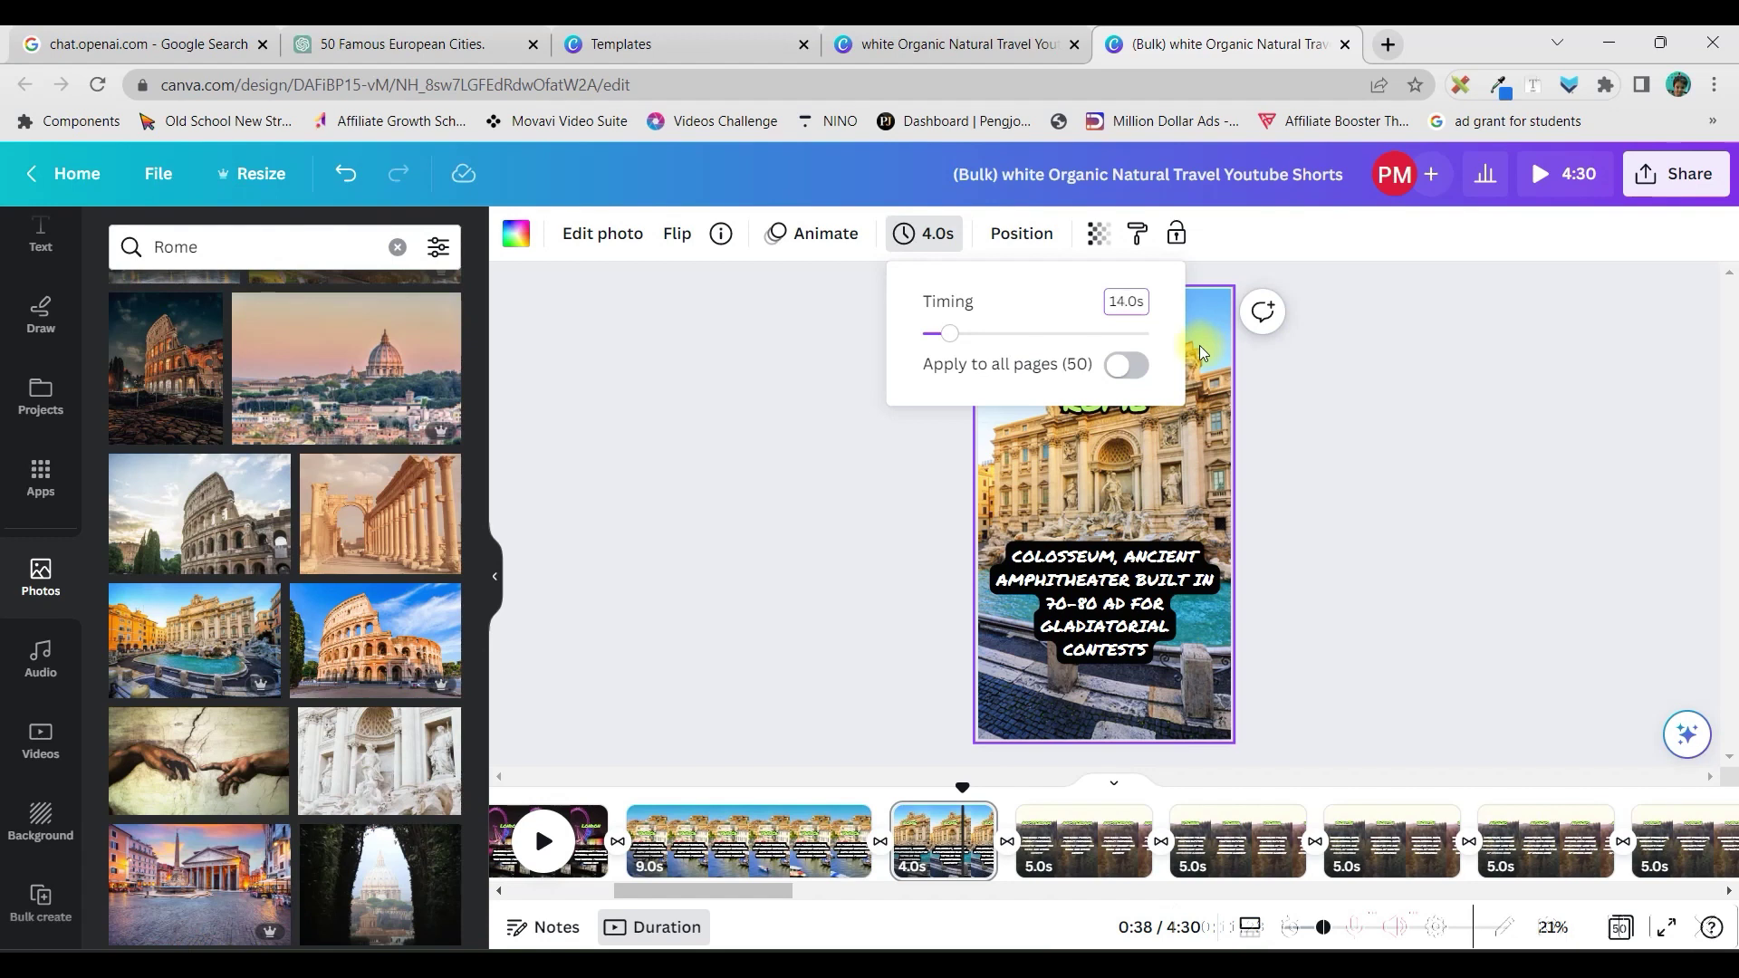
pyautogui.moveTo(944, 340); pyautogui.dragTo(1031, 334)
pyautogui.click(1140, 381)
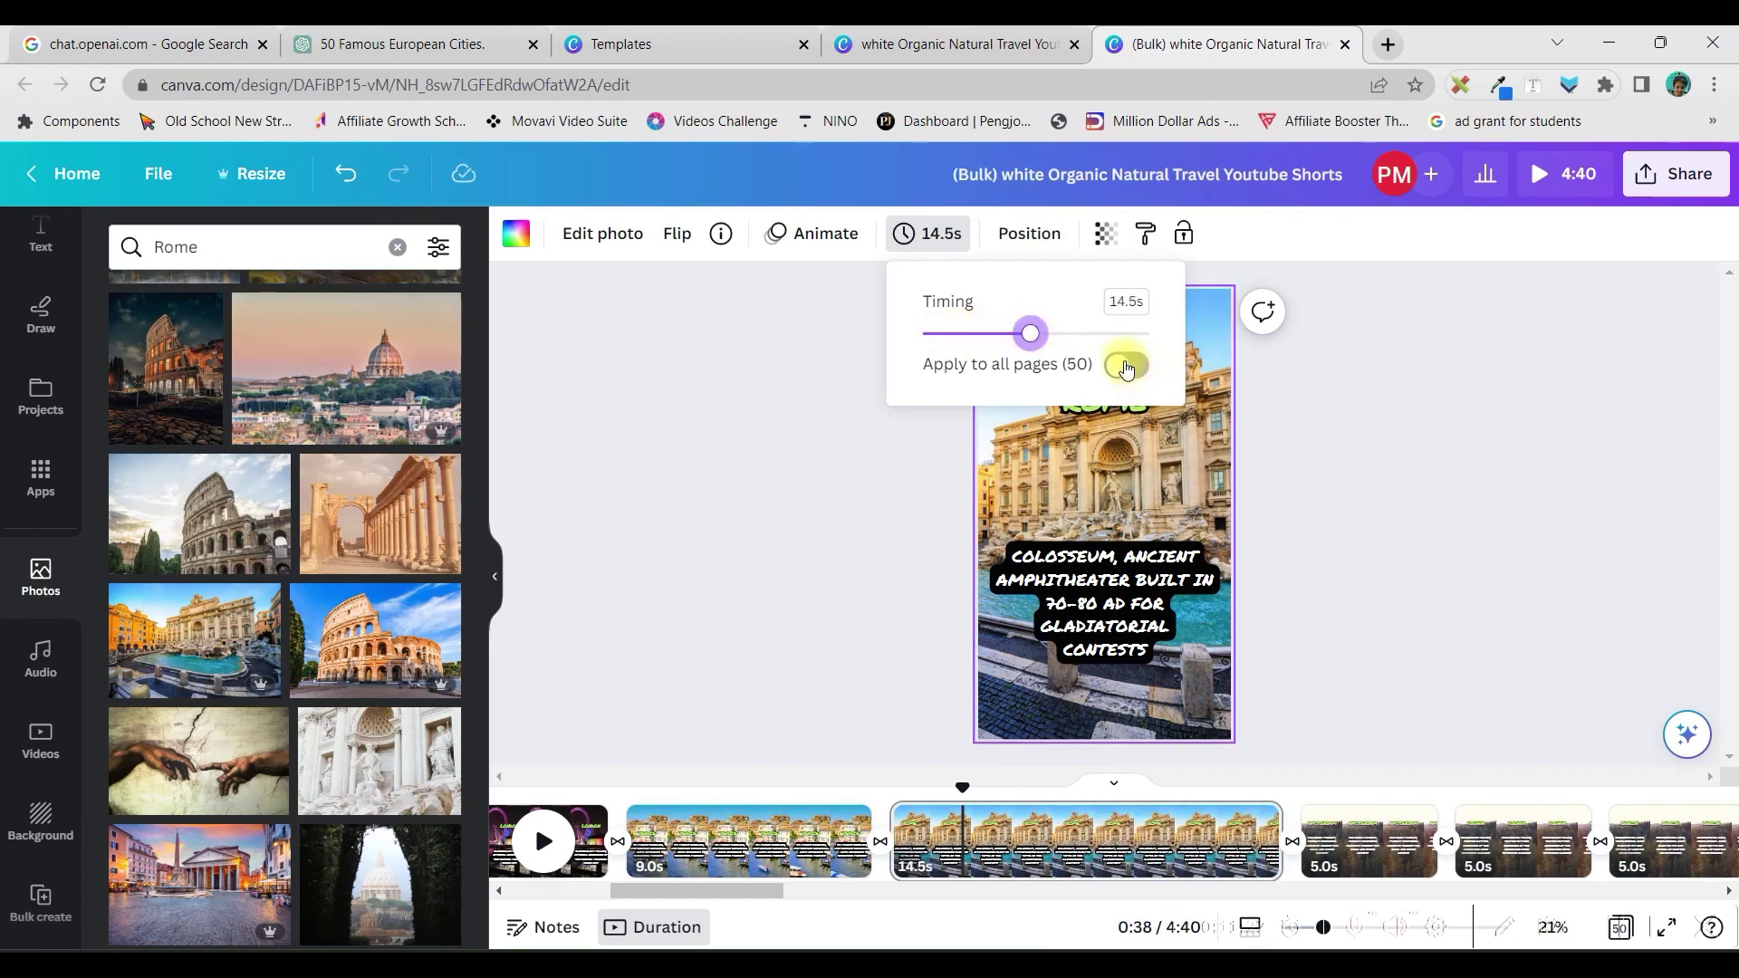
pyautogui.click(1115, 371)
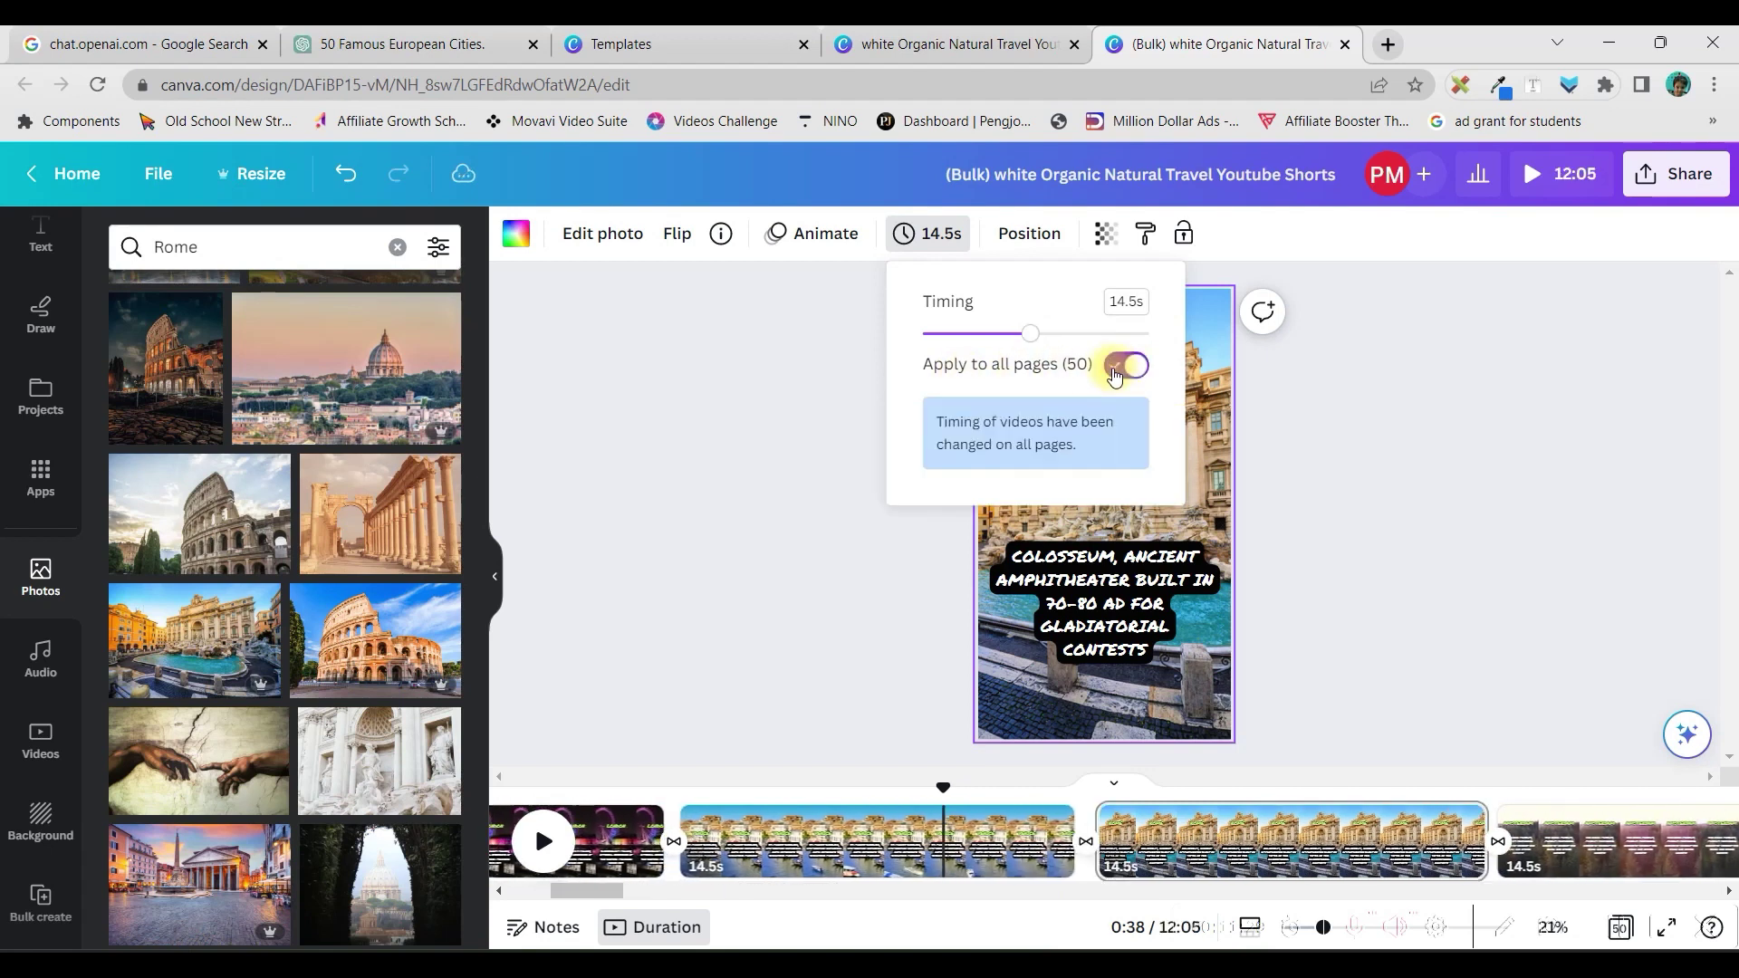
pyautogui.click(596, 899)
pyautogui.hscroll(-10, 861, 931)
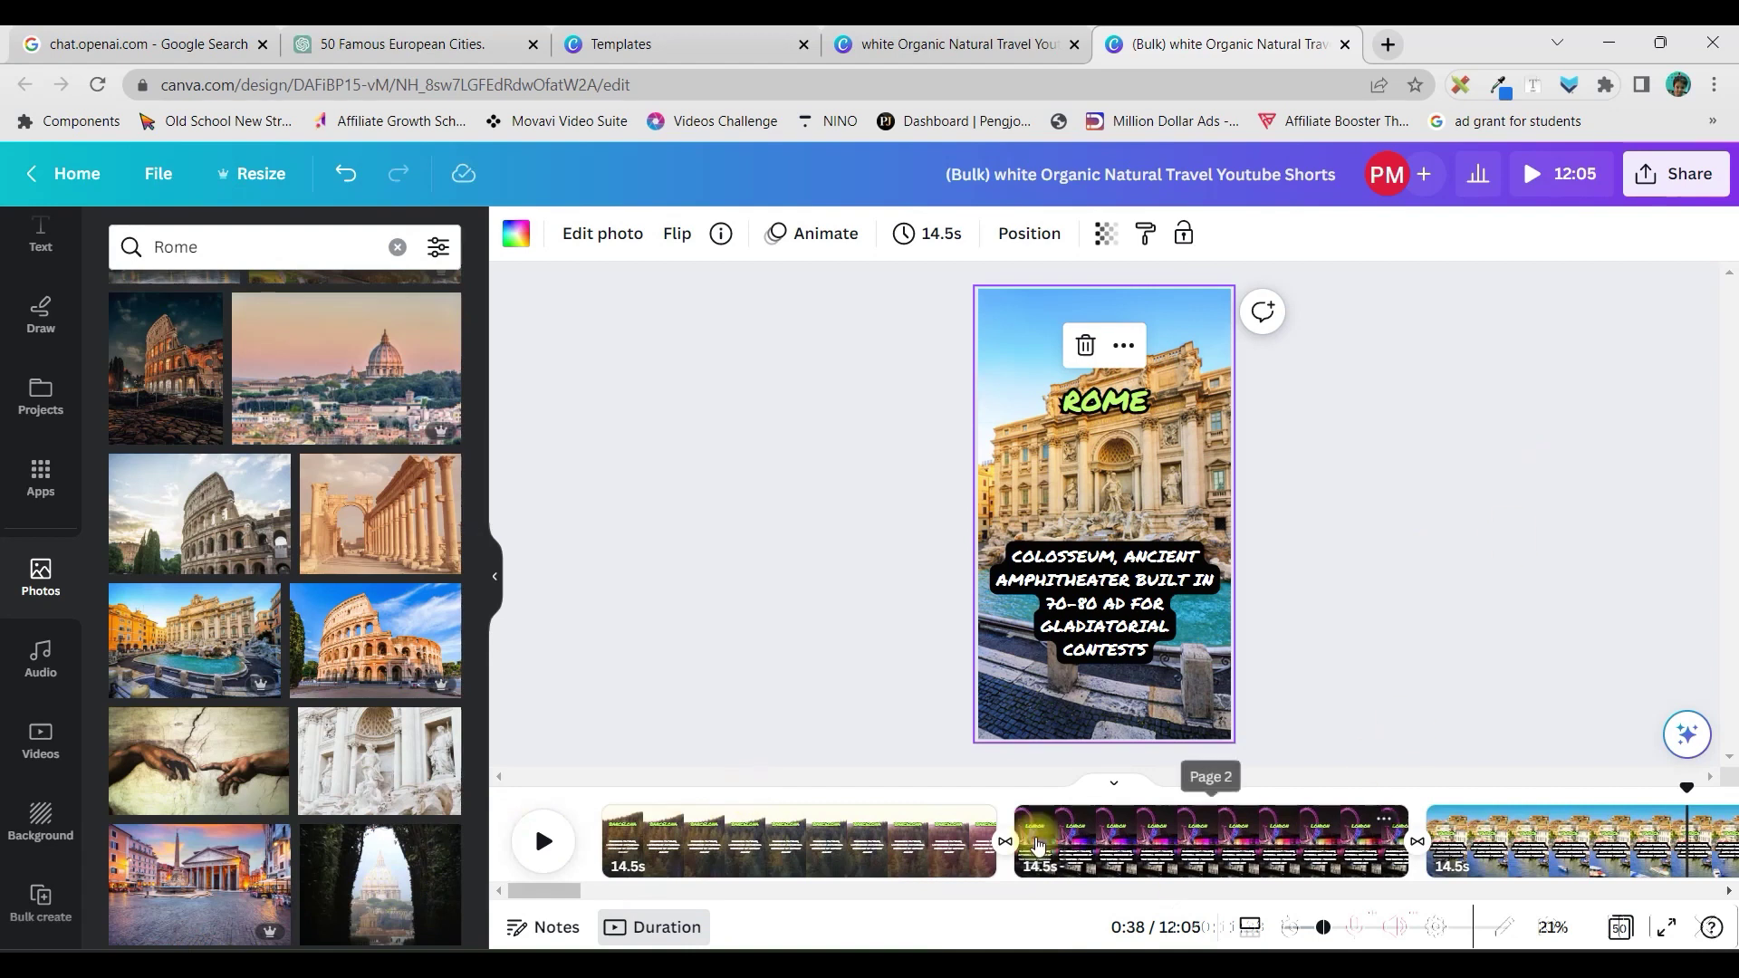
pyautogui.scroll(-2, 658, 537)
# - Open the Download settings from the Share menu
pyautogui.hscroll(-3, 524, 893)
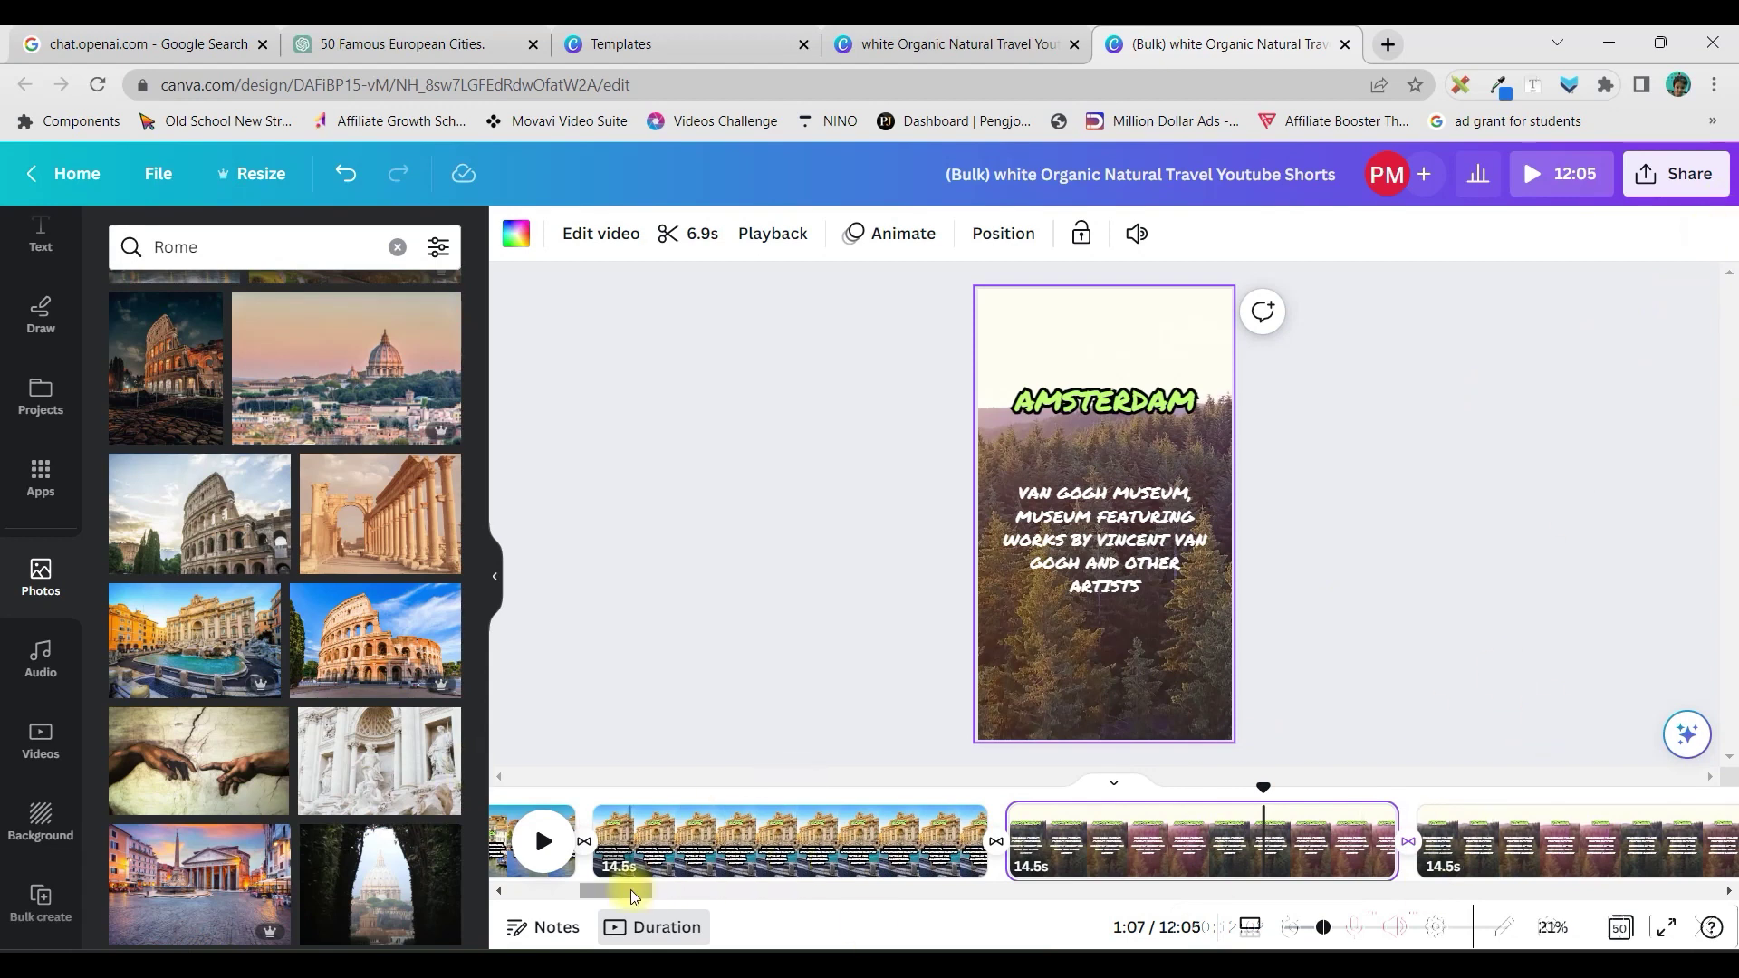
pyautogui.hscroll(10, 632, 885)
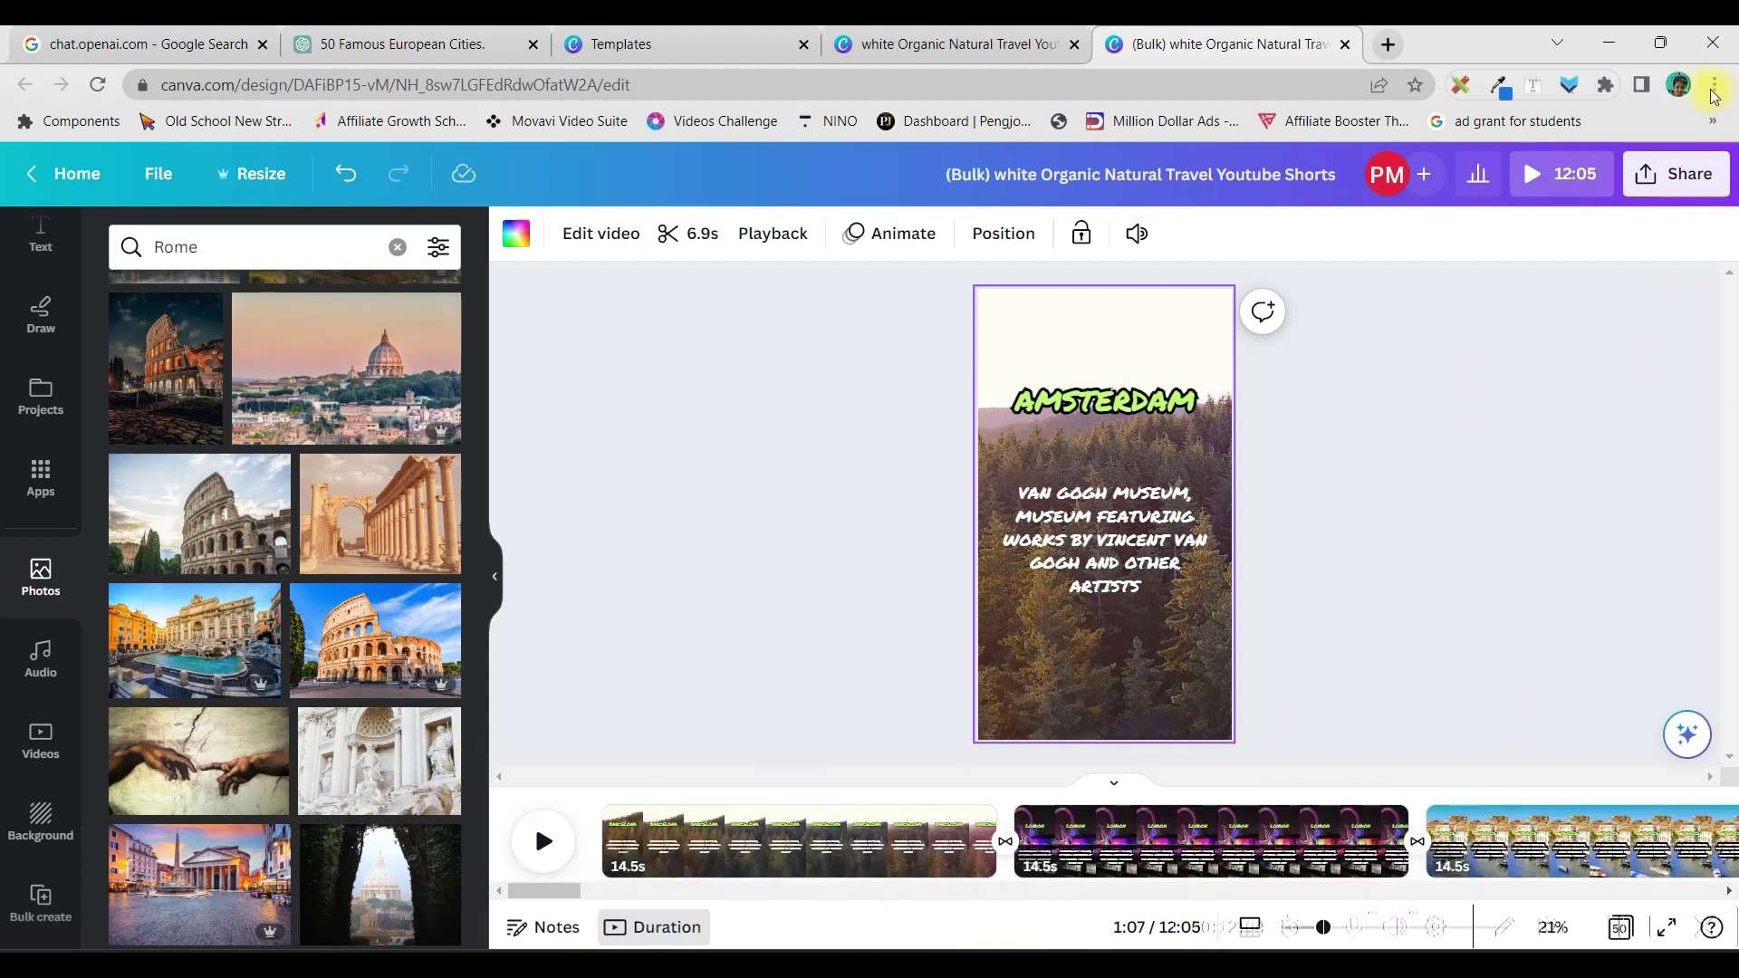
pyautogui.click(1701, 180)
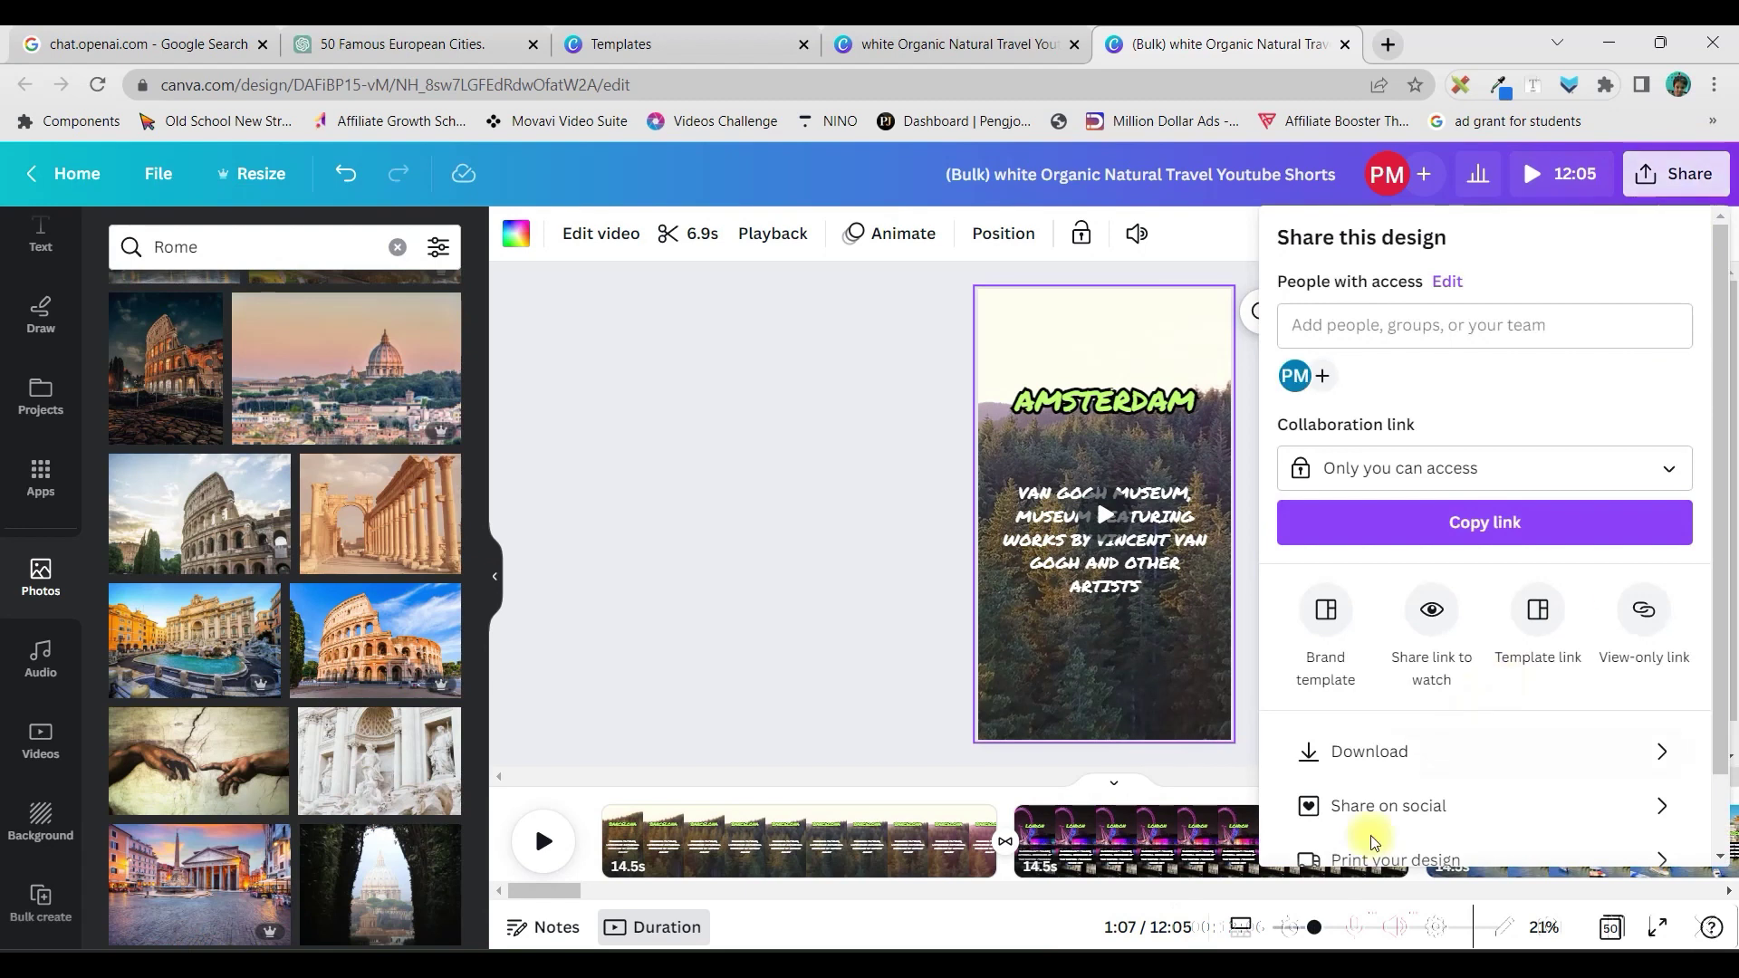
pyautogui.click(1377, 756)
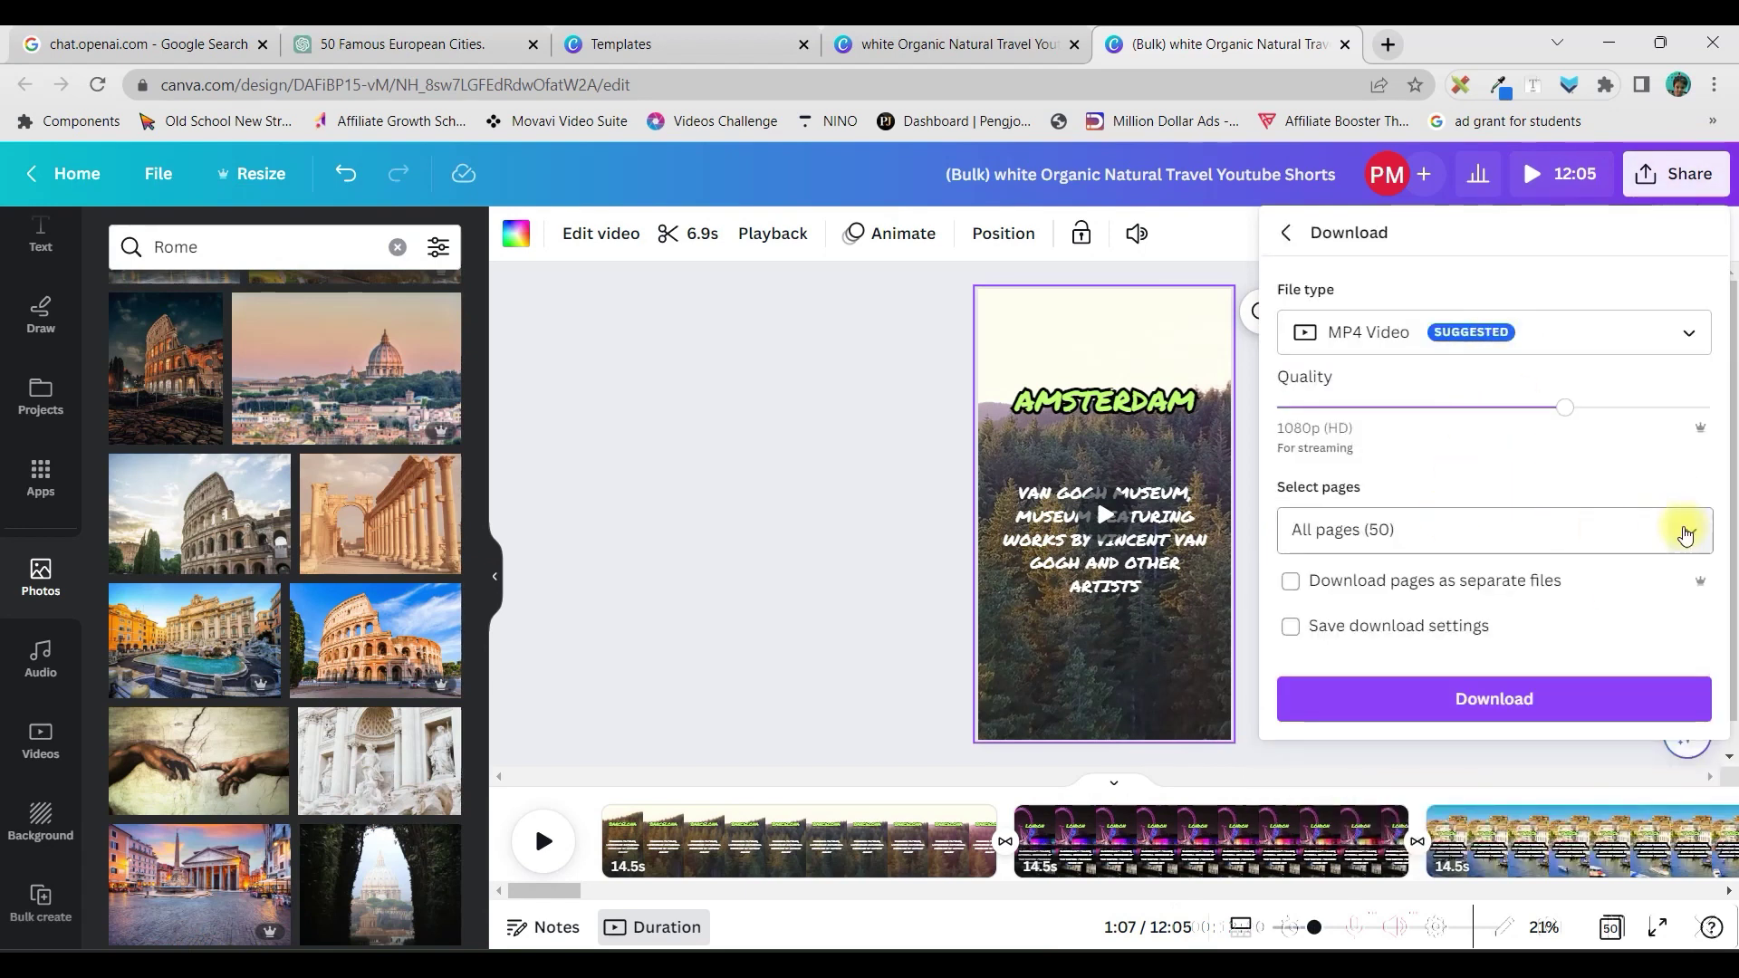
# - Limit the download to Page 1 only and start the 1080p MP4 download
pyautogui.click(1684, 534)
pyautogui.click(1672, 595)
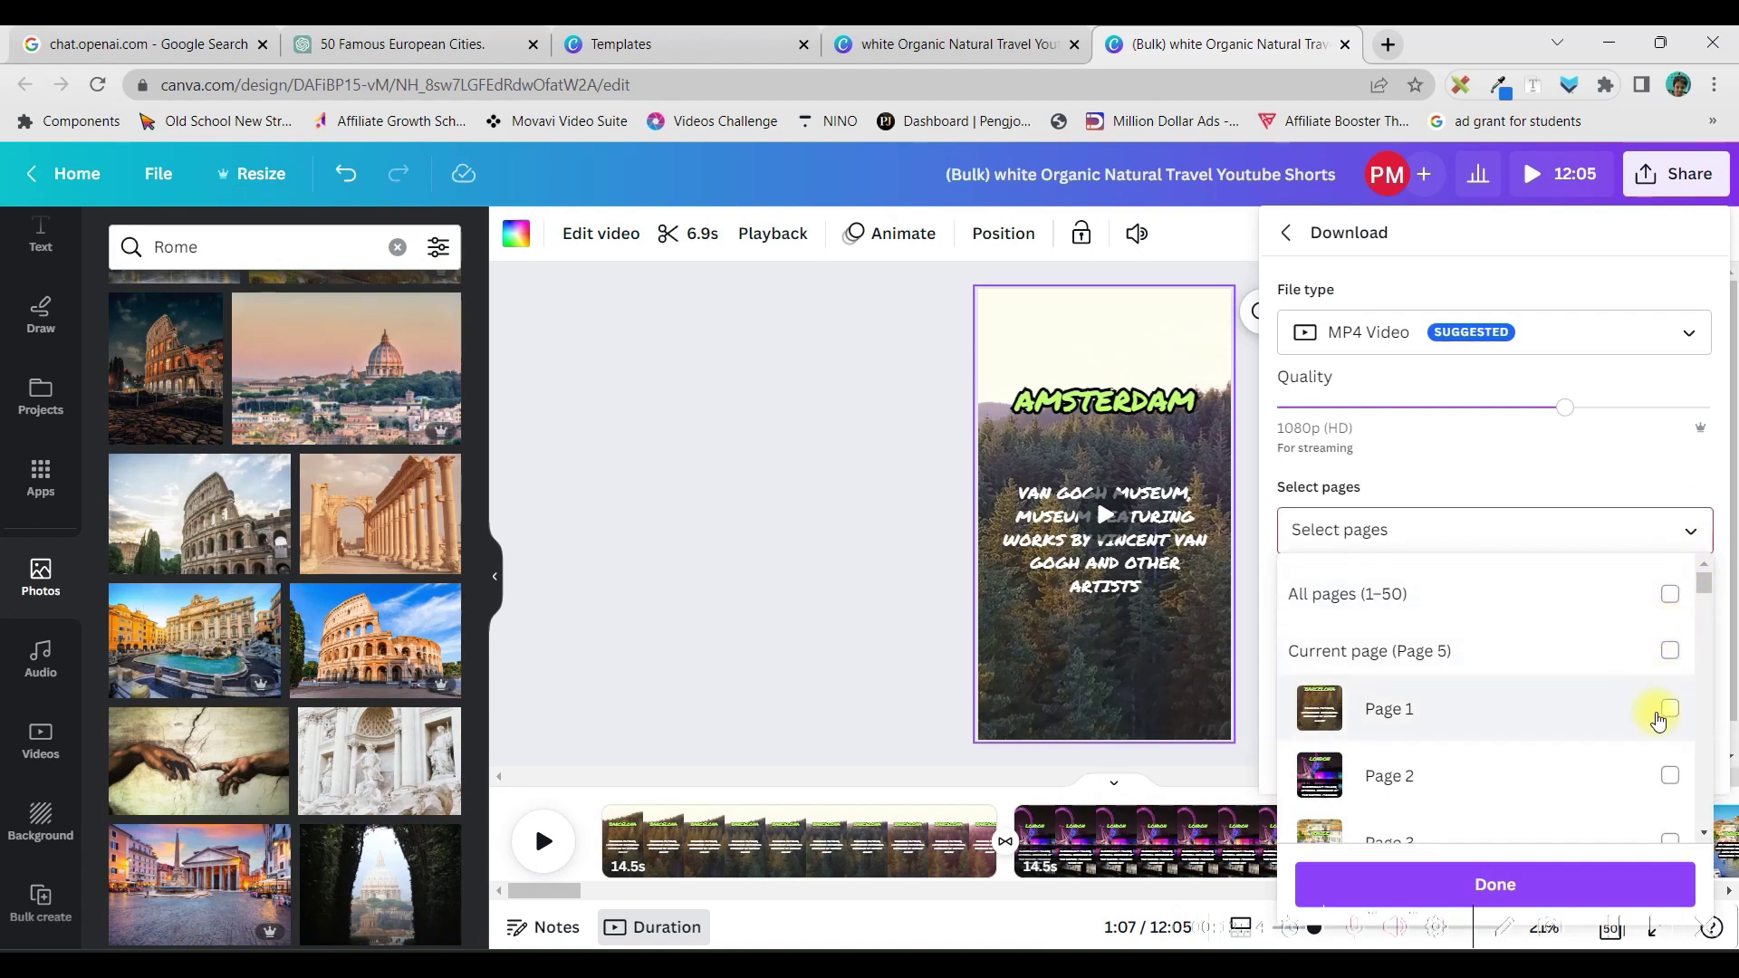
pyautogui.click(1669, 713)
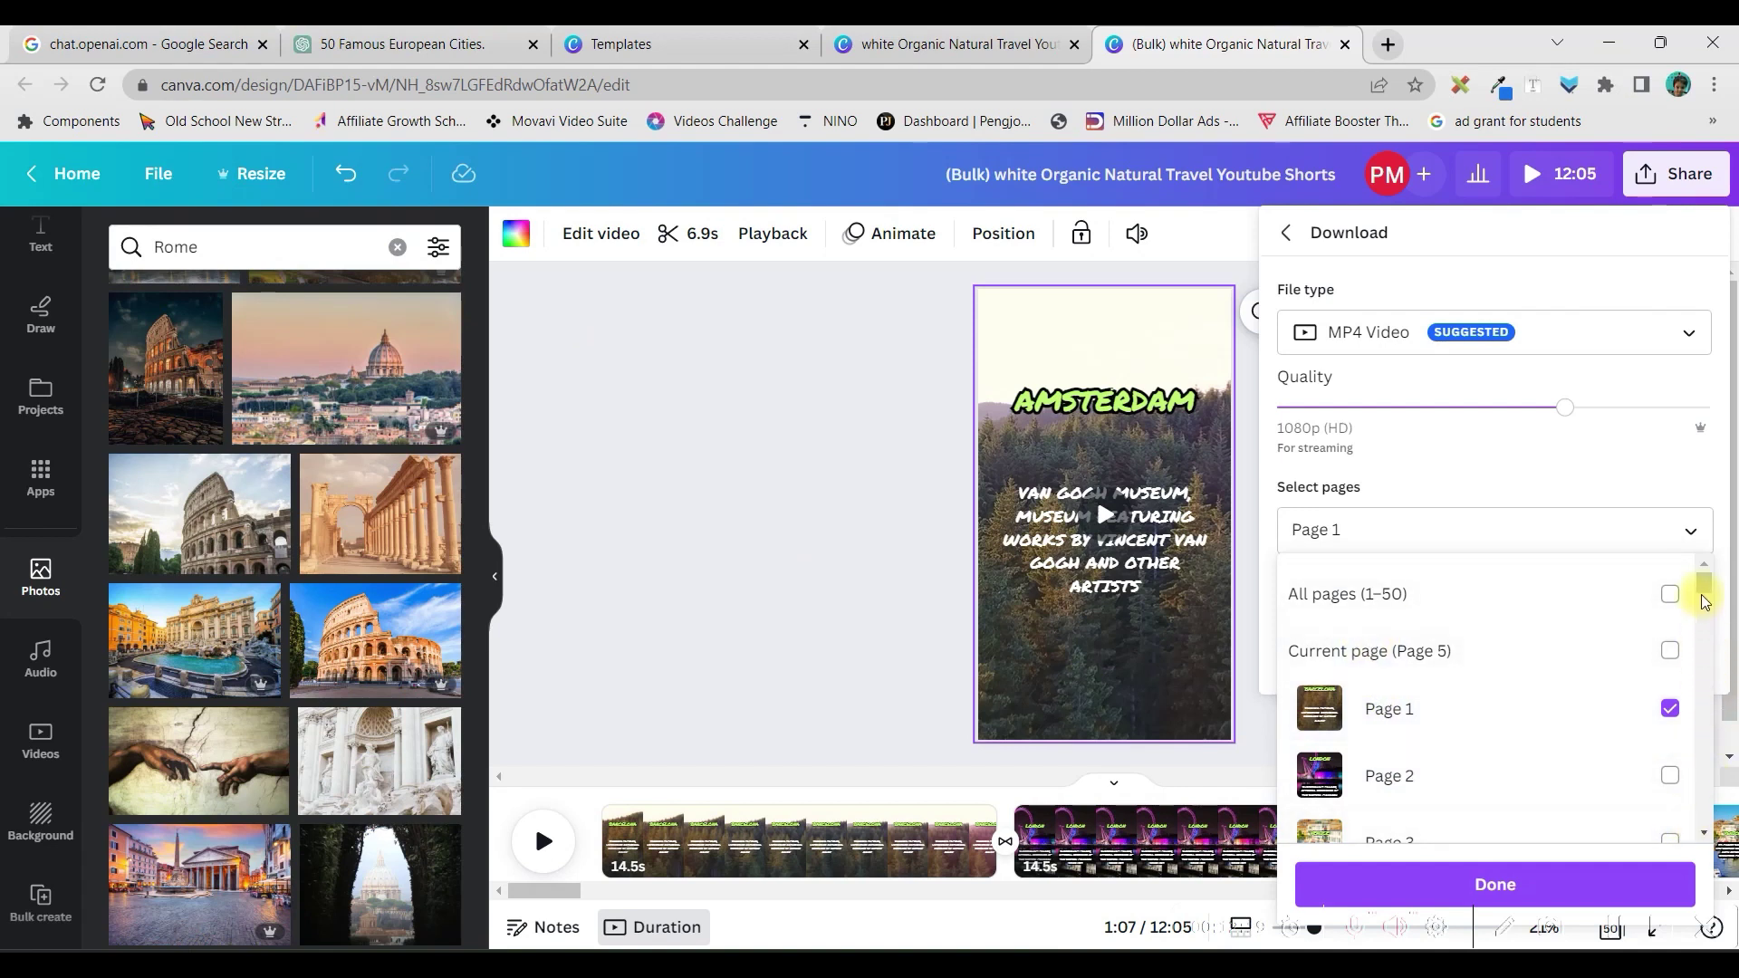
pyautogui.moveTo(1704, 602)
pyautogui.mouseDown()
pyautogui.moveTo(1707, 621)
pyautogui.moveTo(1706, 577)
pyautogui.mouseUp()
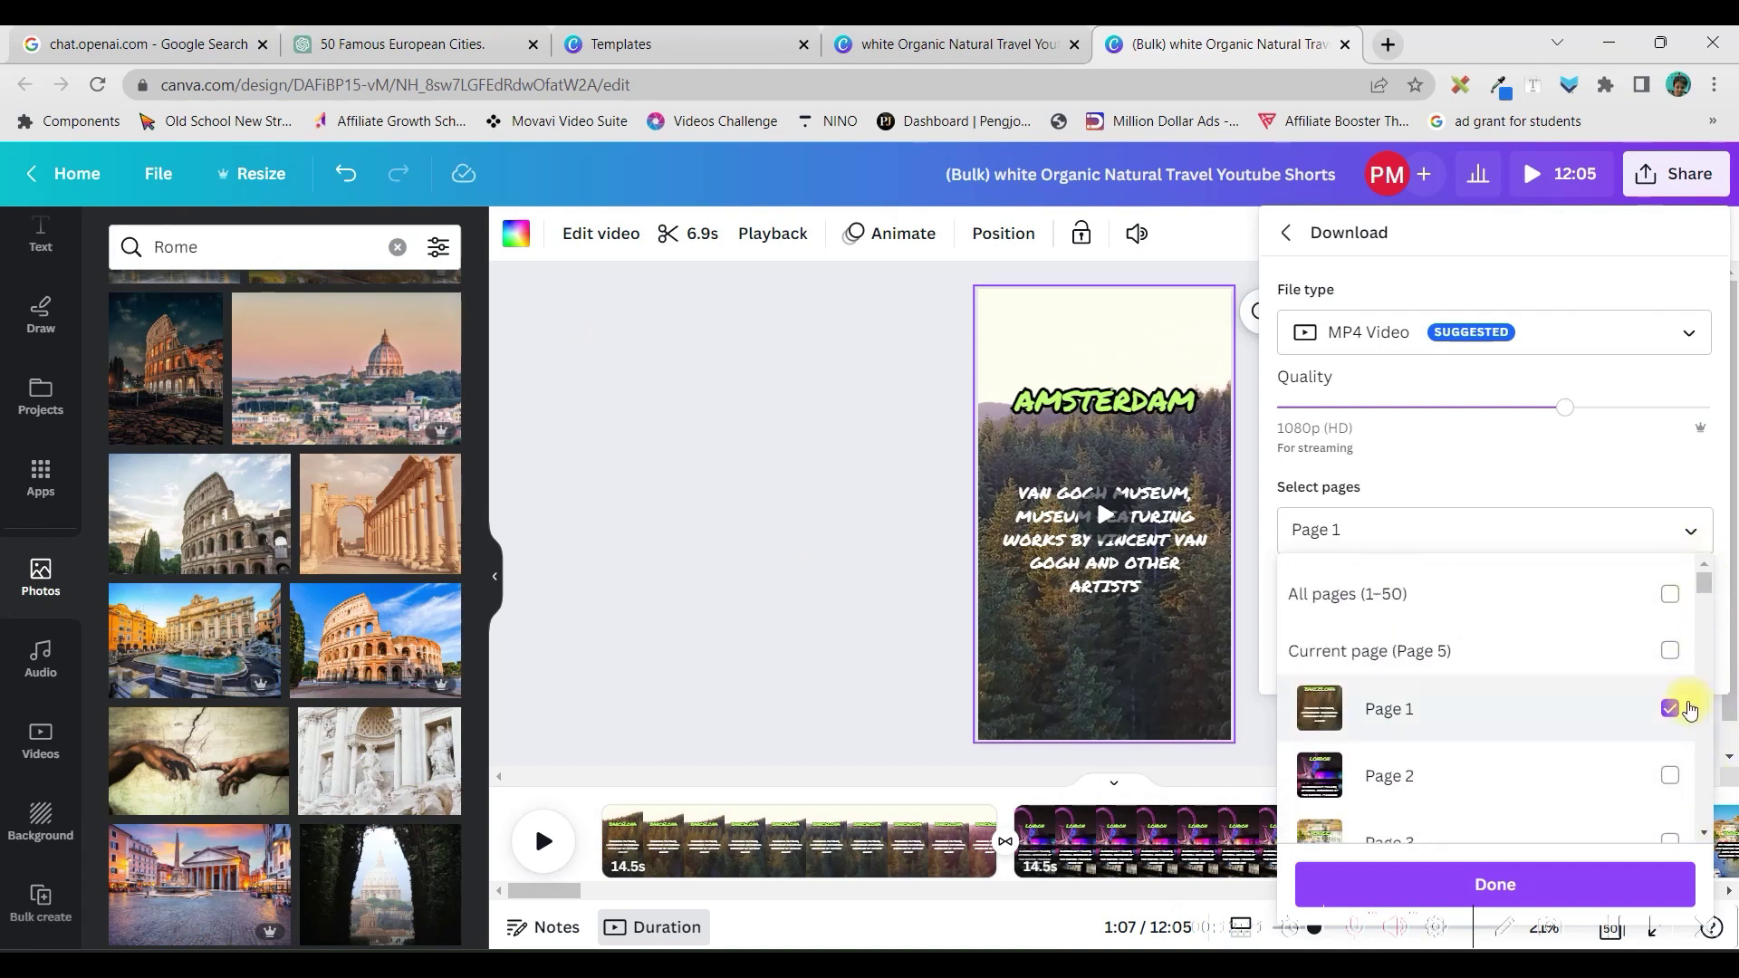
pyautogui.click(1530, 890)
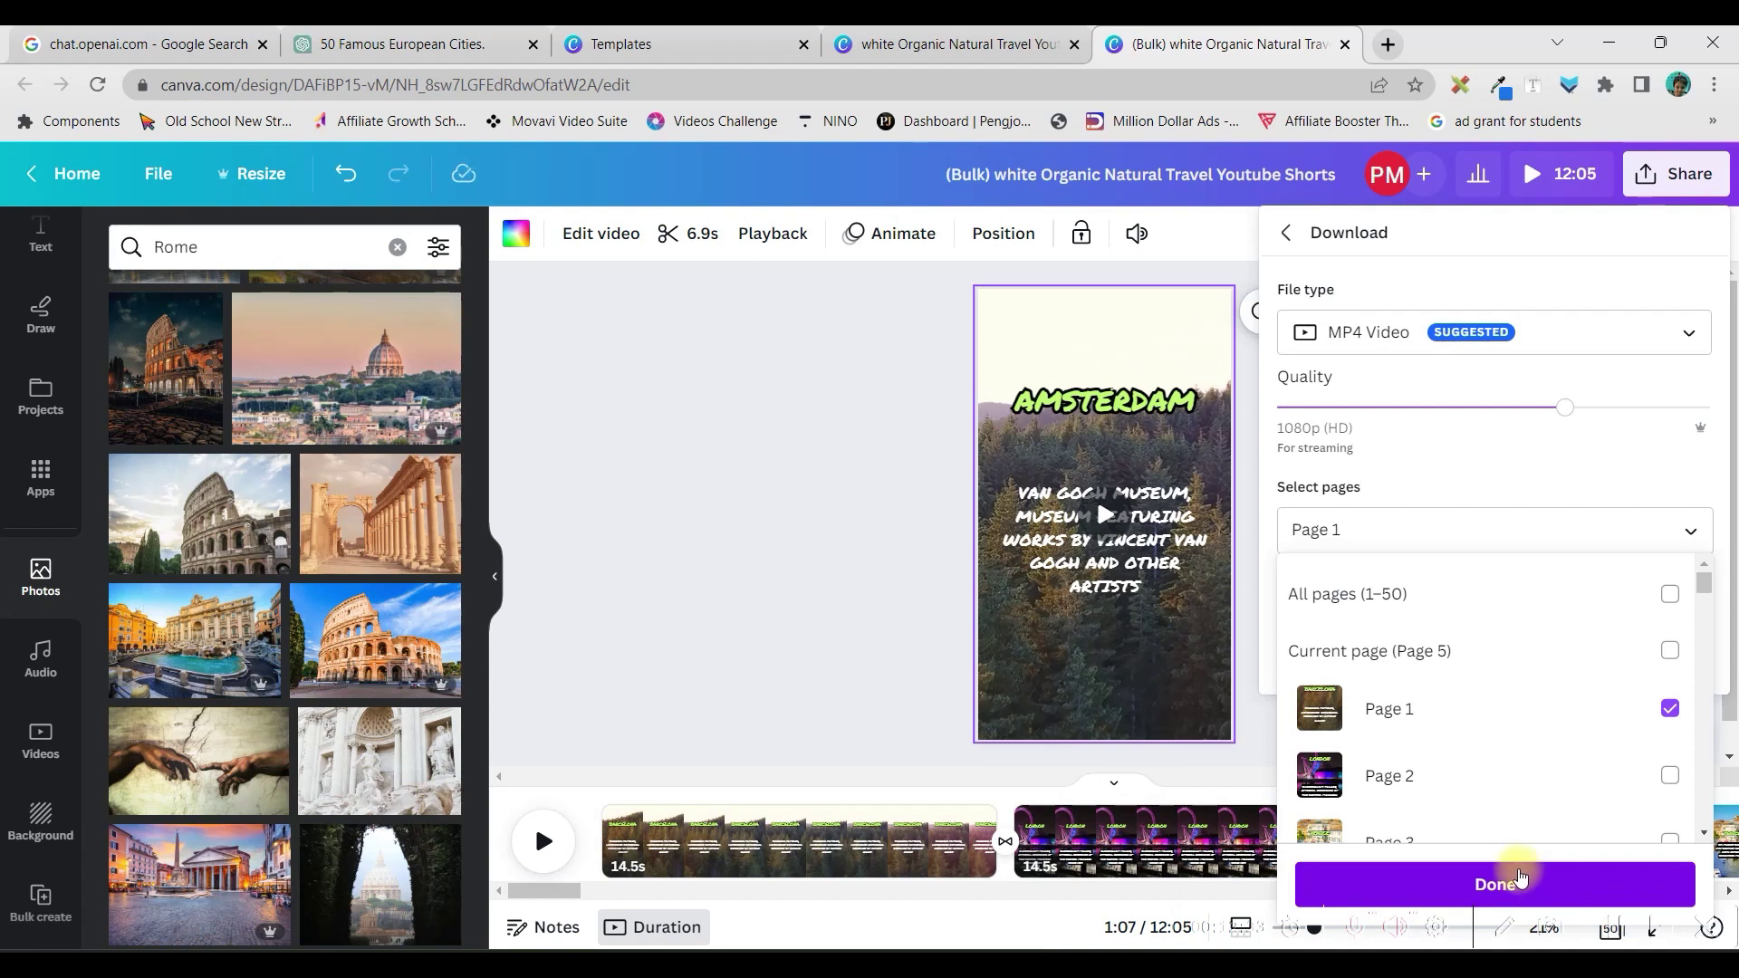
pyautogui.click(1518, 875)
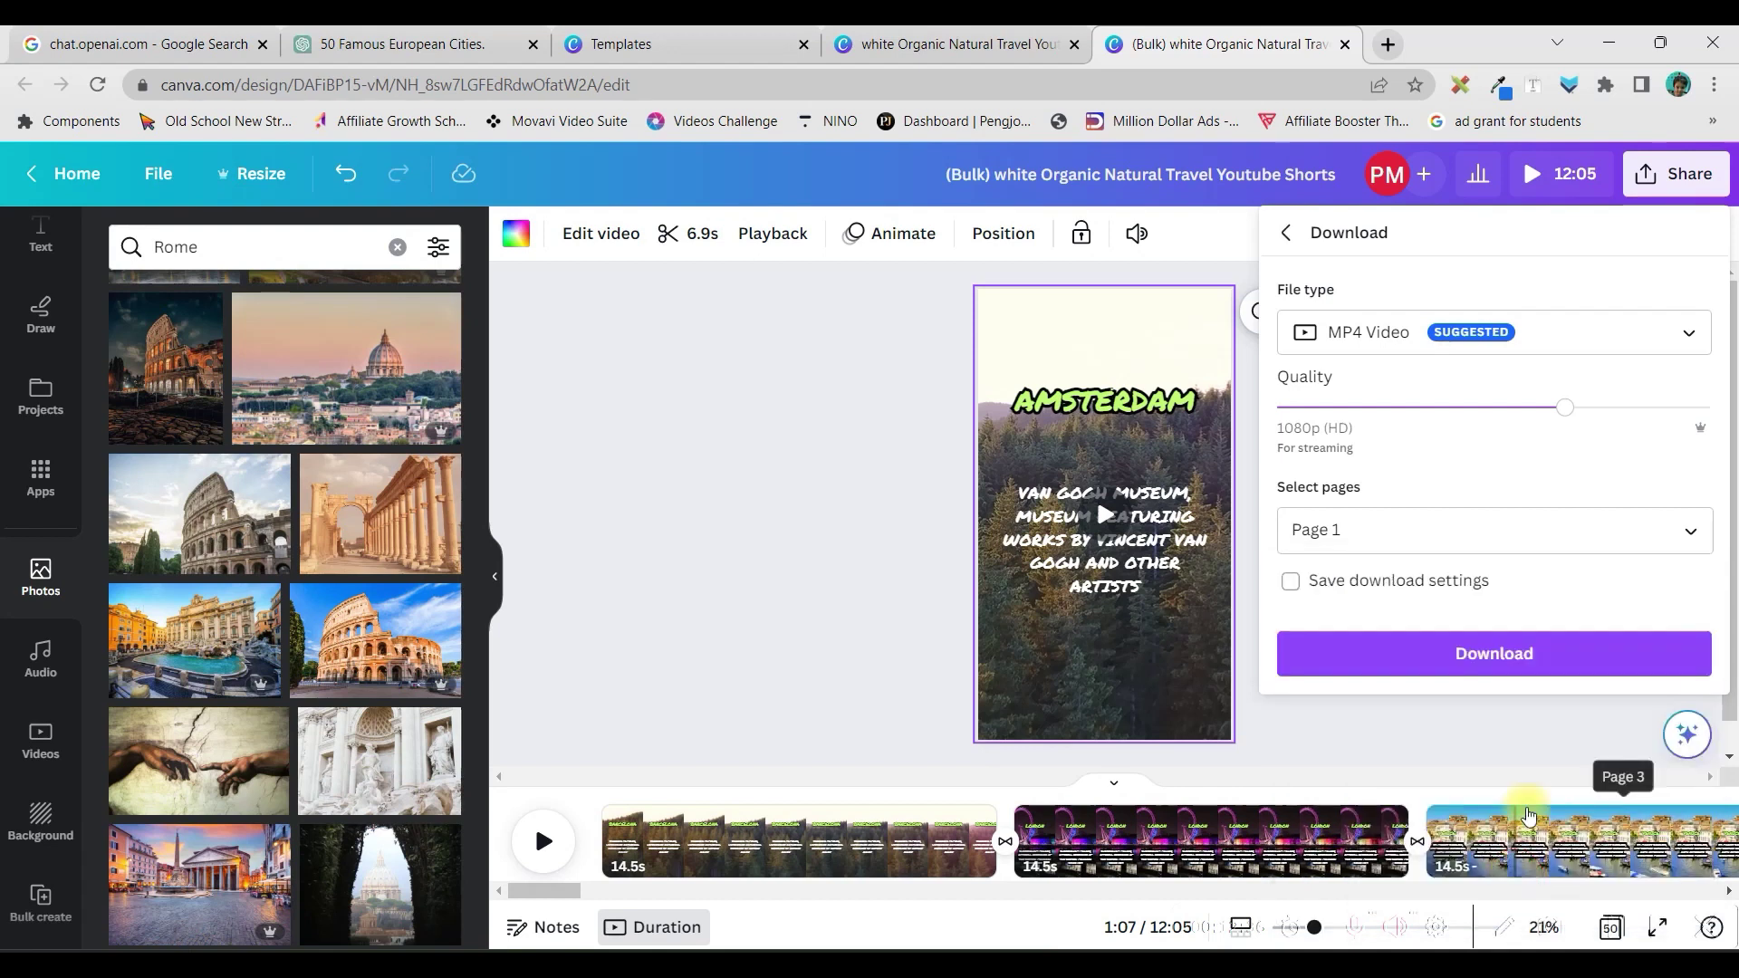
pyautogui.click(1525, 652)
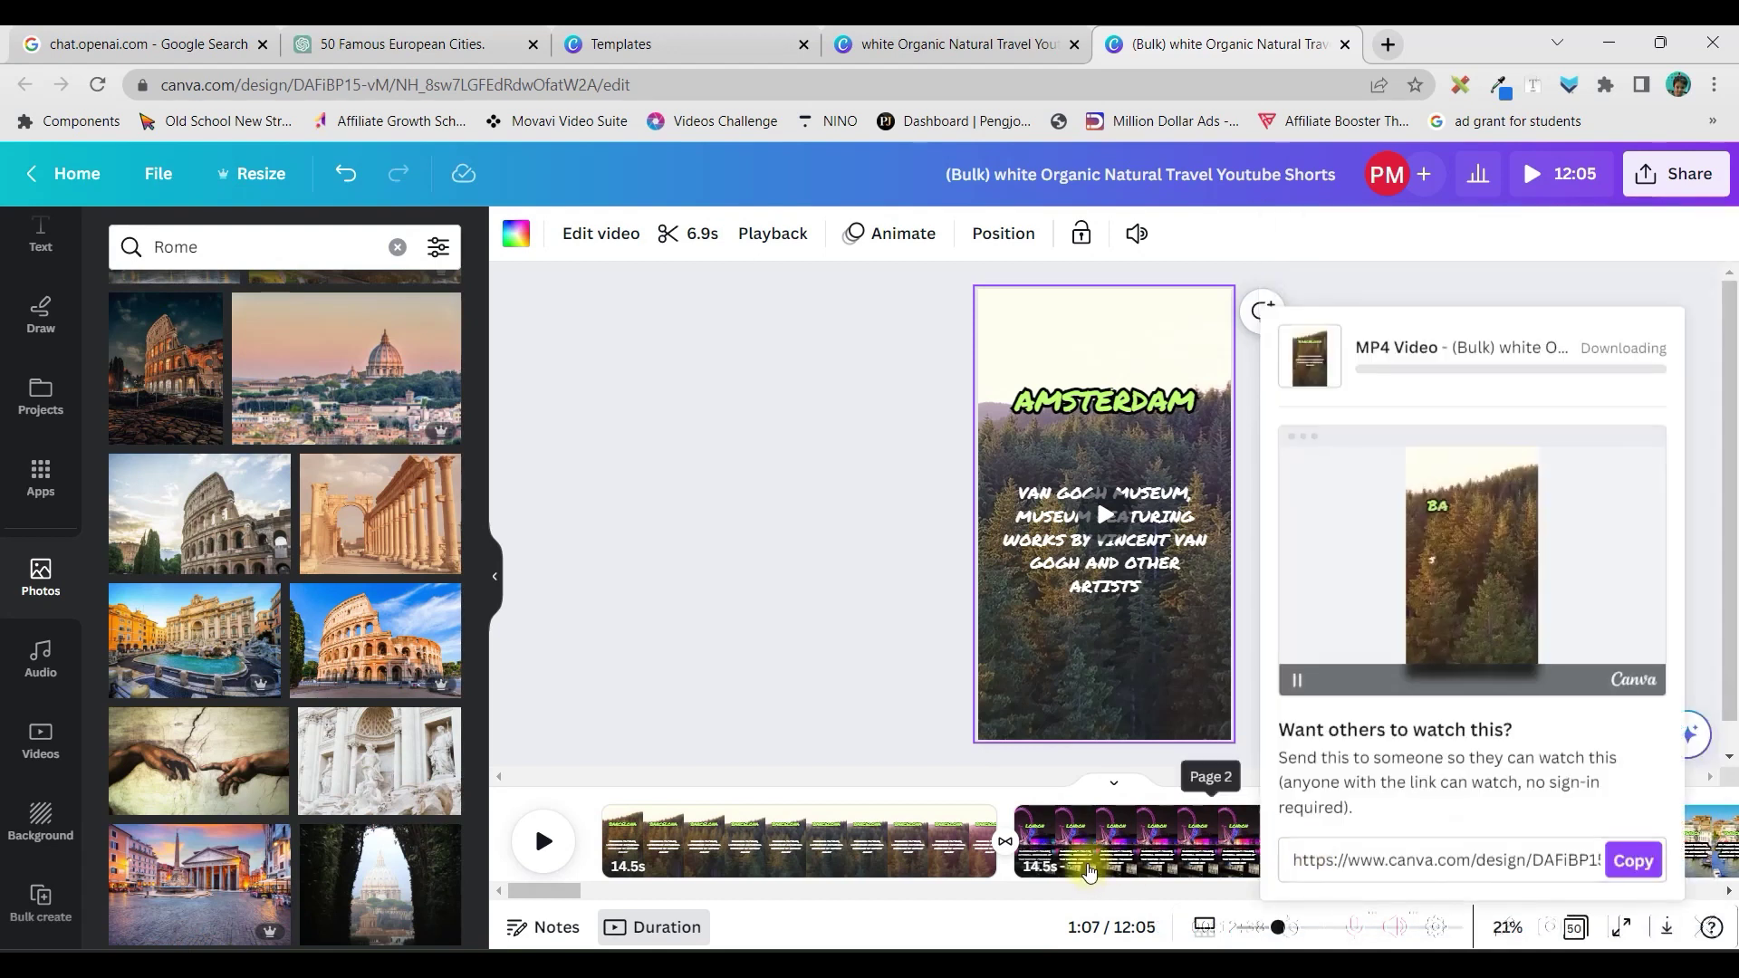